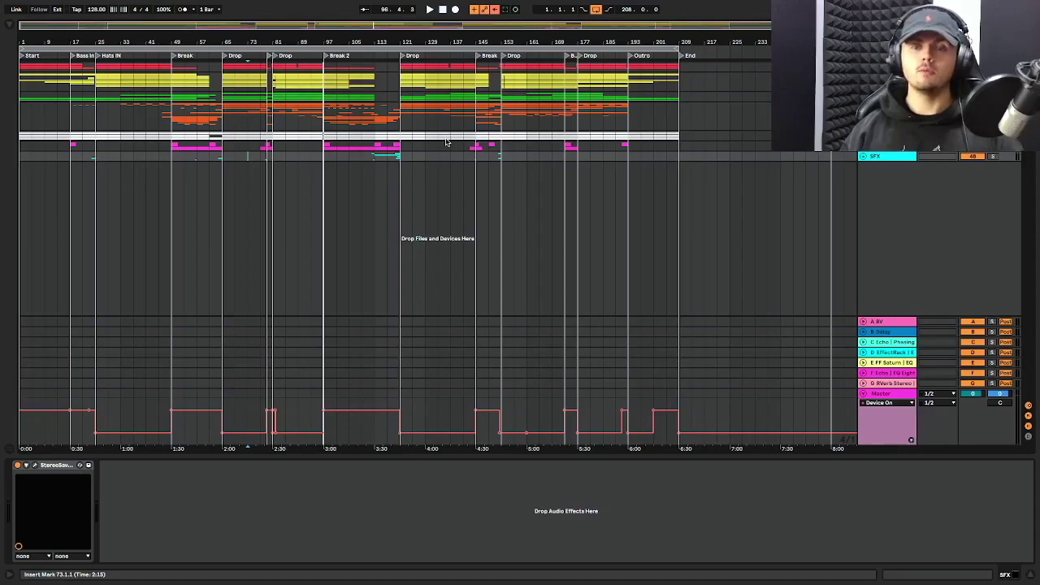
Start playback from bar 101 inside the Break 2 section
left_click(339, 160)
key("space")
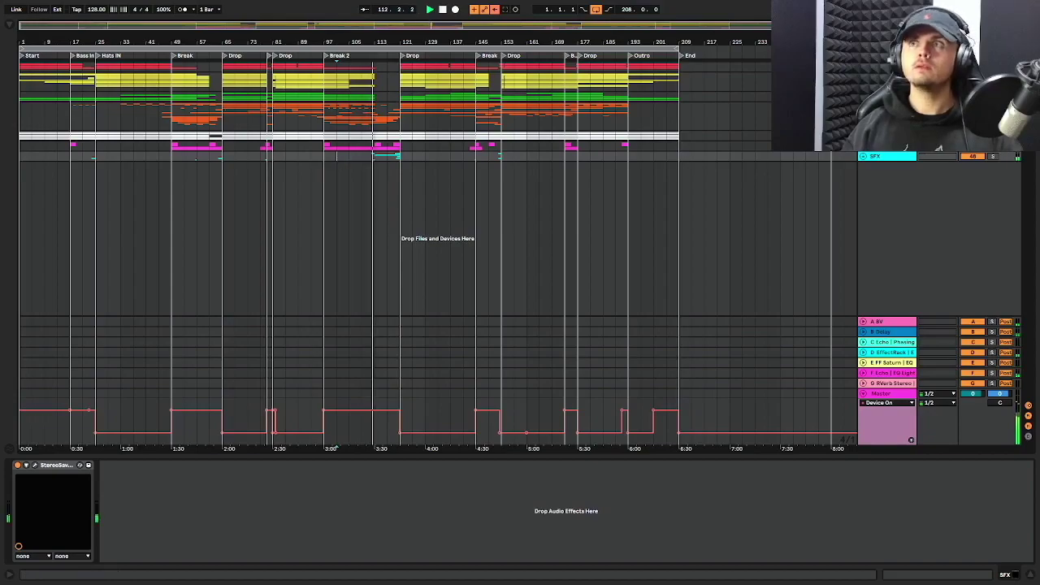
Expand the Drums, Perc and Synths groups to reveal their tracks
scroll(369, 153, "up", 5)
scroll(864, 211, "down", 4)
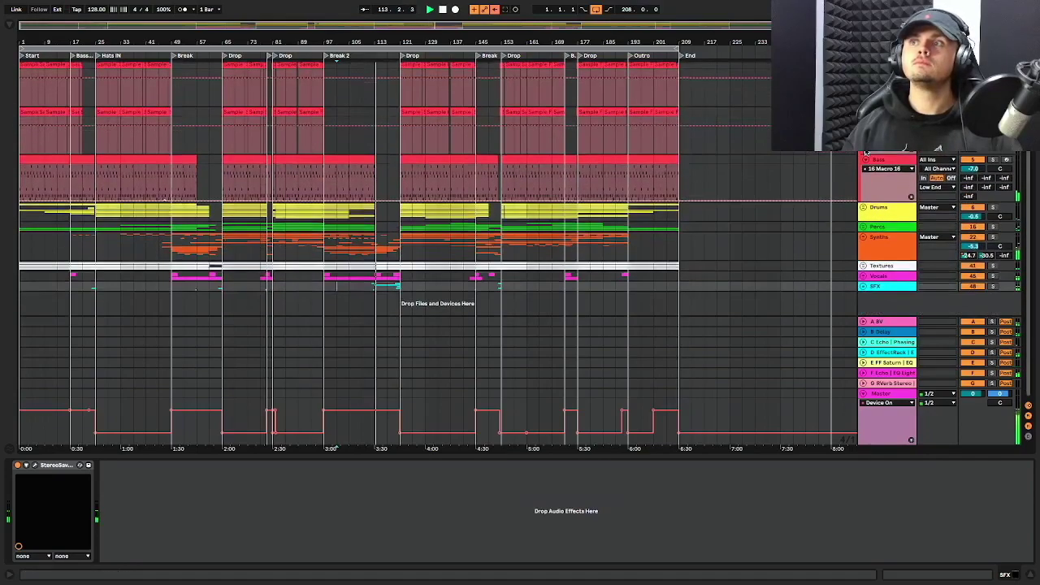
left_click(864, 208)
scroll(864, 215, "down", 5)
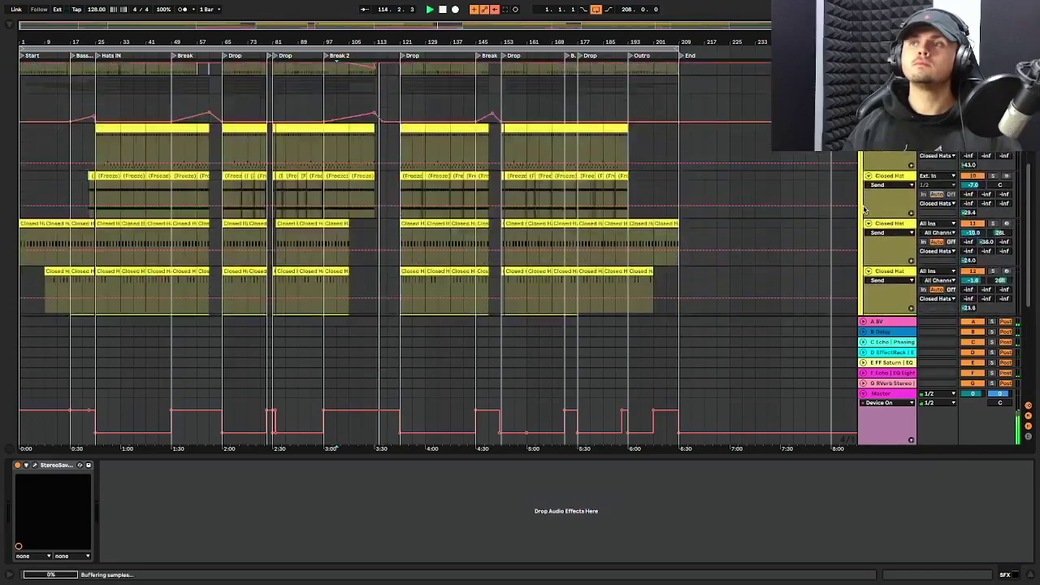
left_click(864, 227)
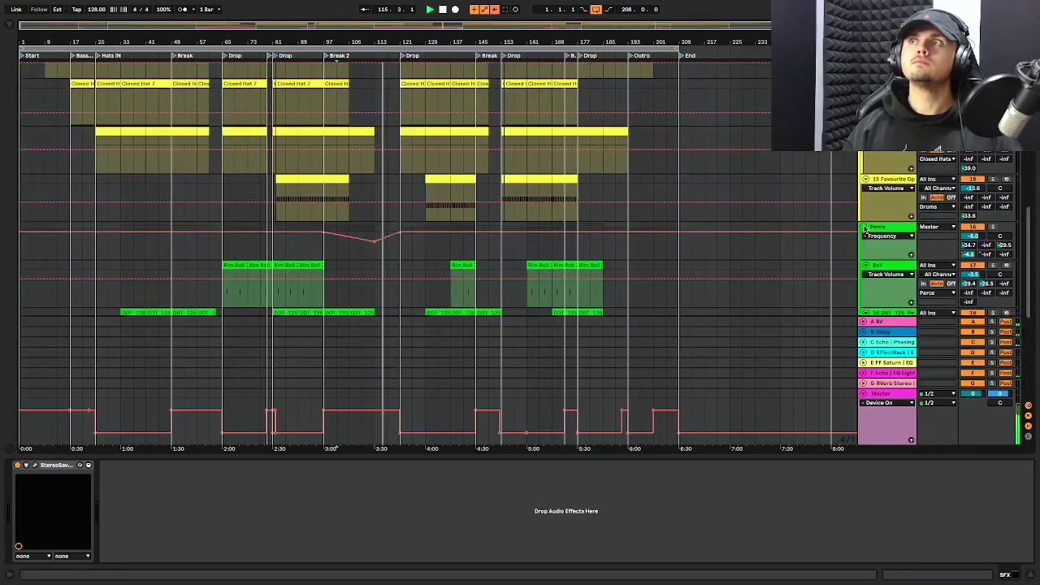
scroll(864, 229, "down", 3)
left_click(864, 237)
scroll(864, 238, "down", 6)
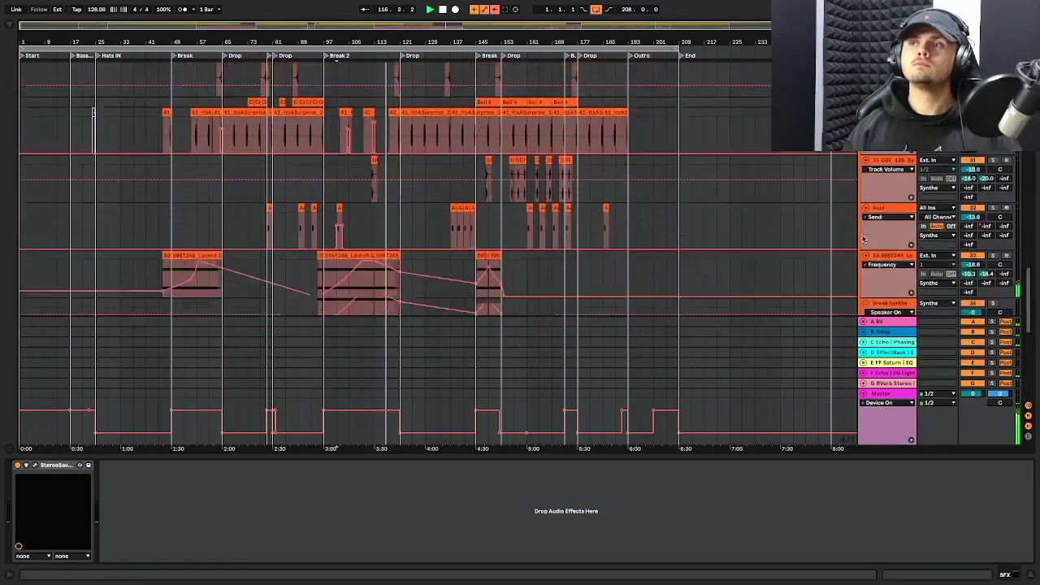
Expand the Textures, Vocals and SFX groups as well
left_click(863, 262)
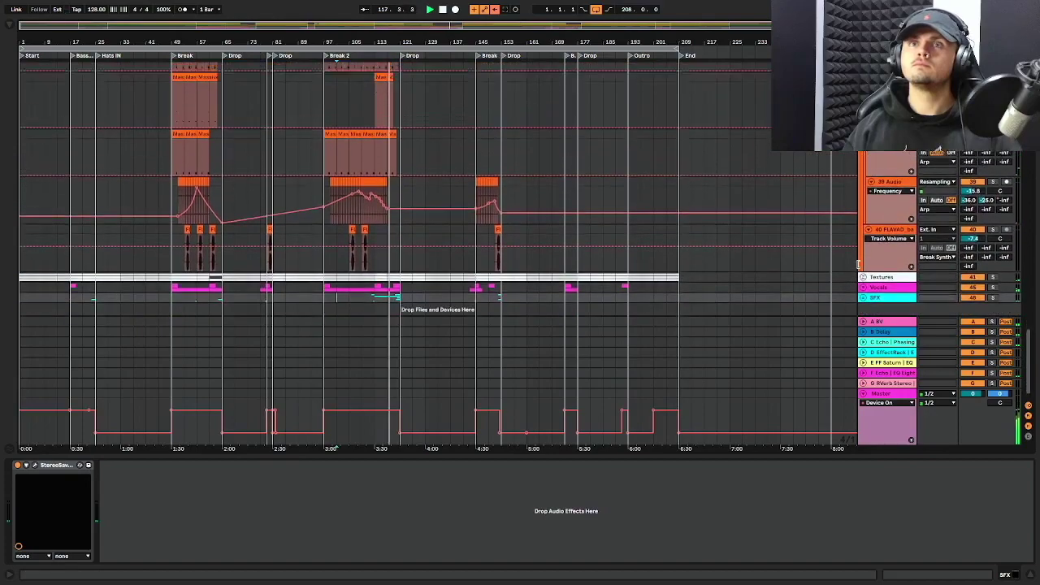
left_click(863, 265)
scroll(864, 268, "down", 4)
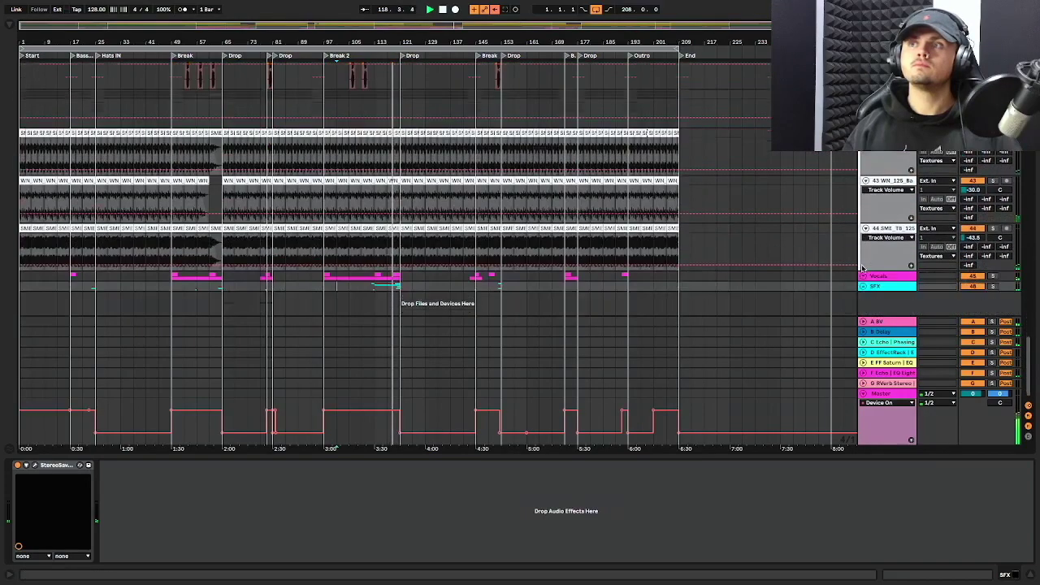
left_click(863, 276)
scroll(863, 276, "down", 3)
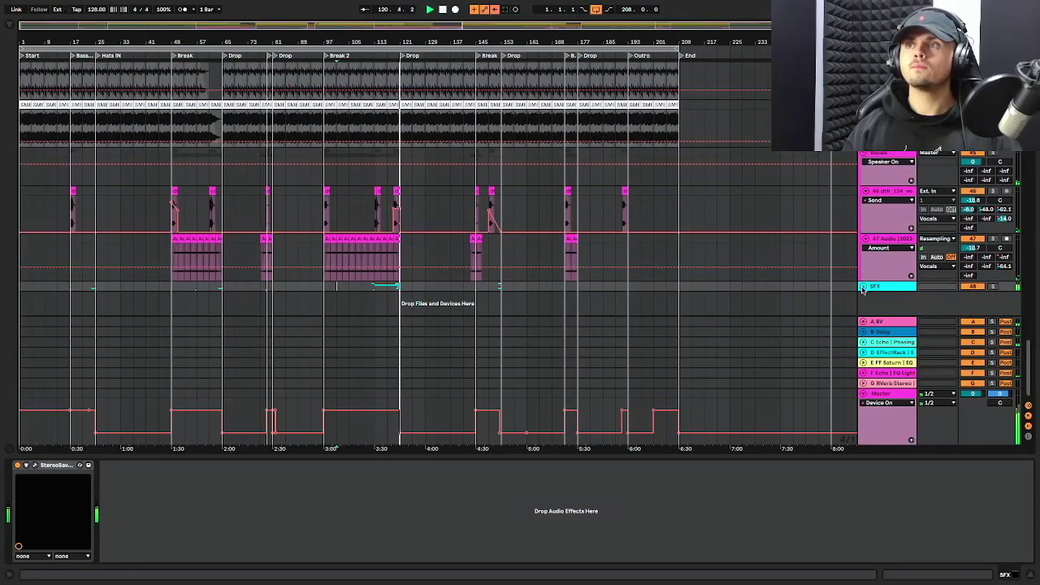
left_click(864, 285)
scroll(863, 285, "down", 3)
Scroll back up through the expanded tracks, clips and automation to the top
scroll(849, 268, "down", 1)
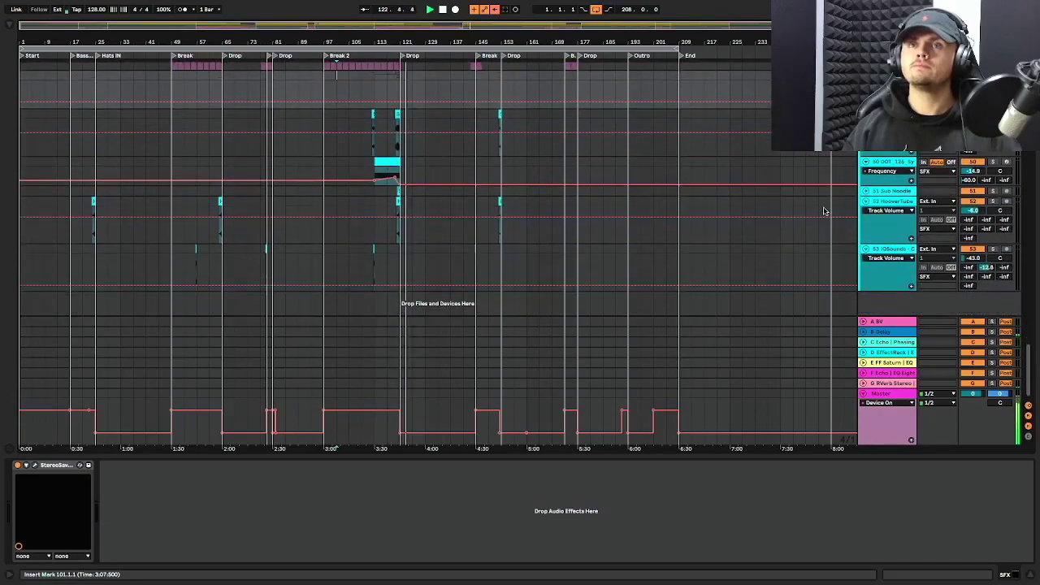
scroll(823, 211, "up", 4)
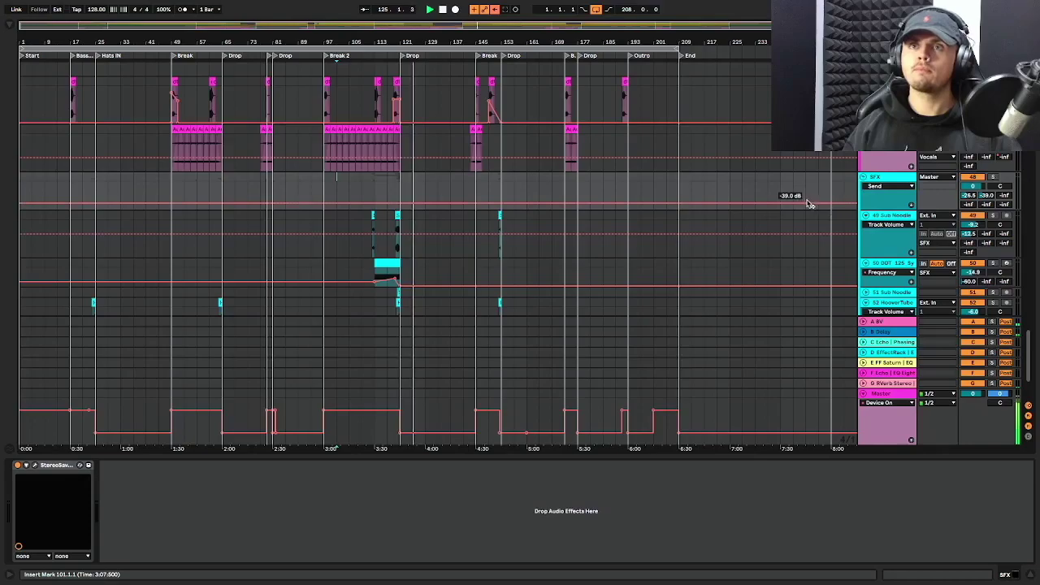
scroll(805, 196, "up", 3)
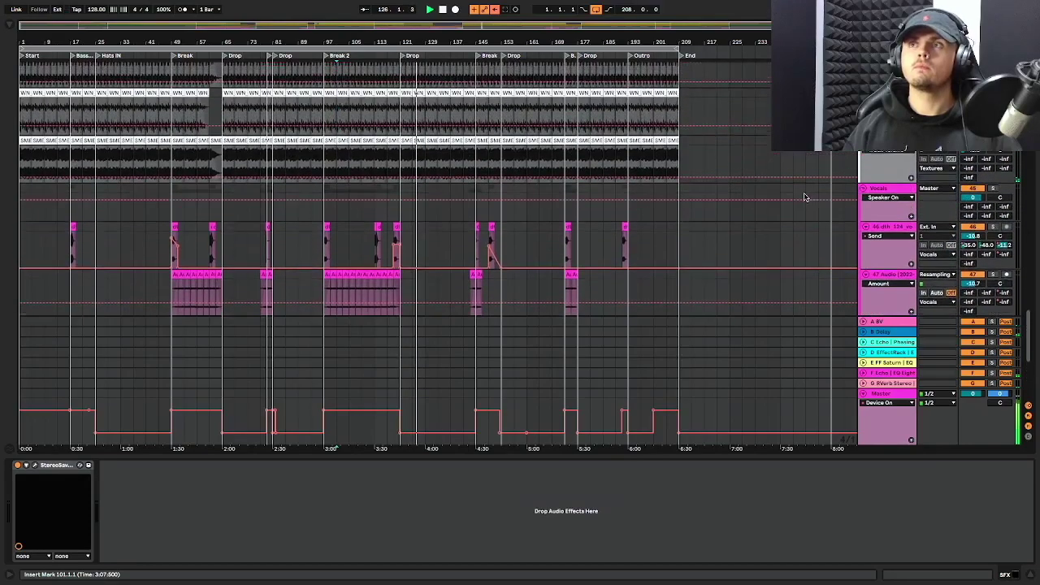
scroll(804, 196, "up", 4)
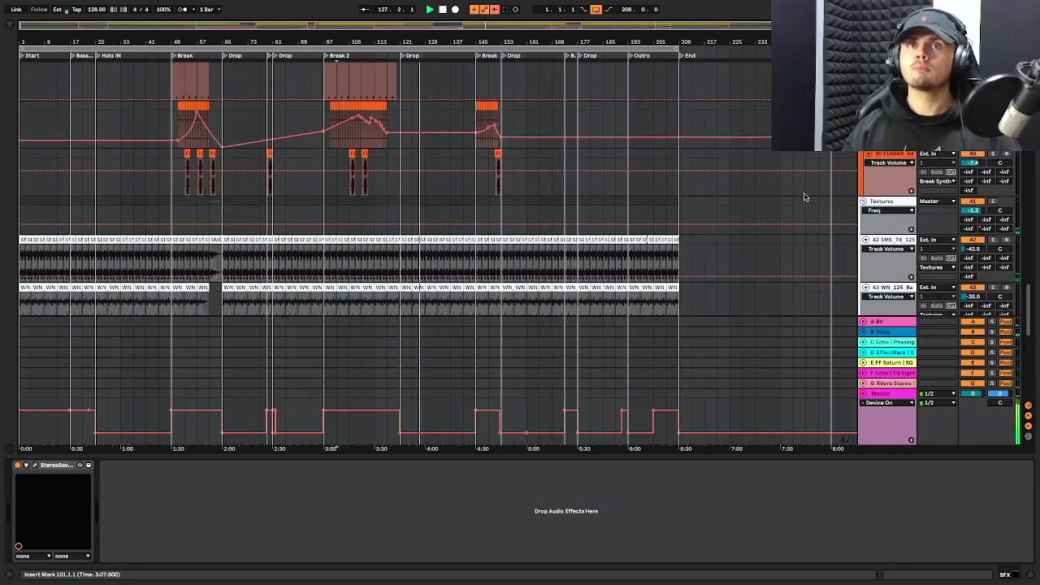
scroll(805, 197, "up", 2)
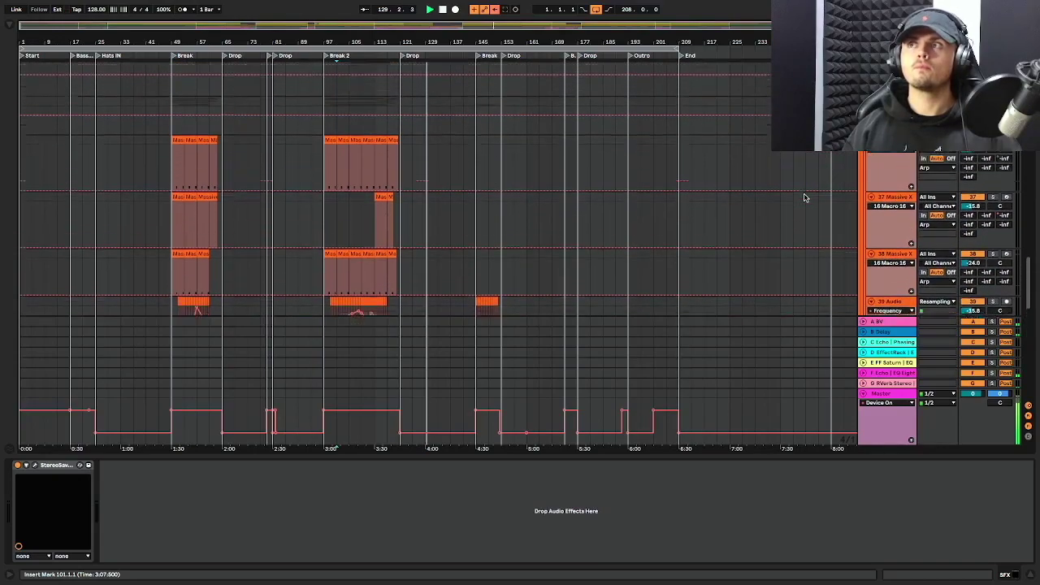
scroll(805, 197, "up", 5)
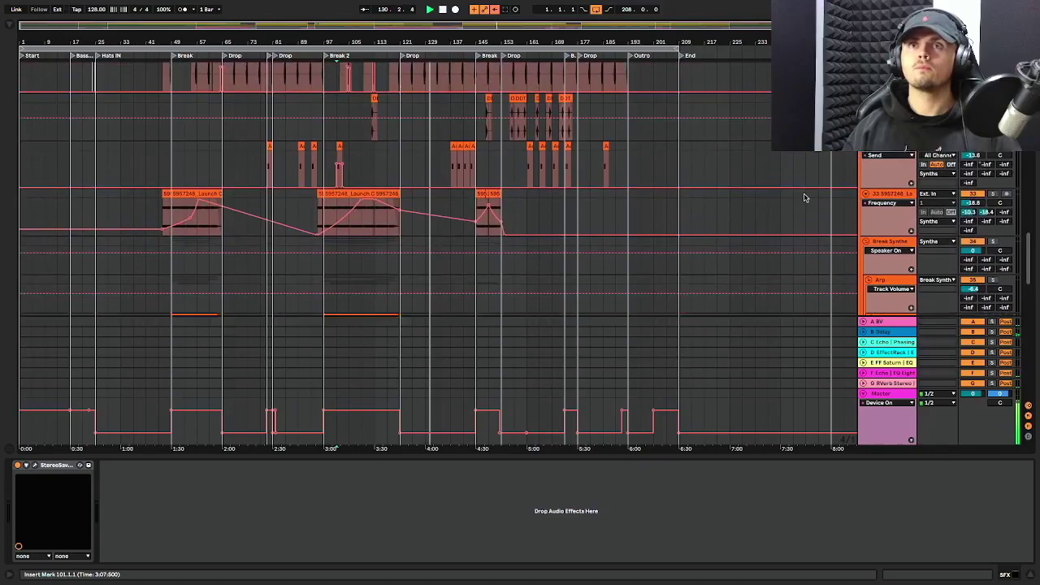
scroll(805, 197, "up", 5)
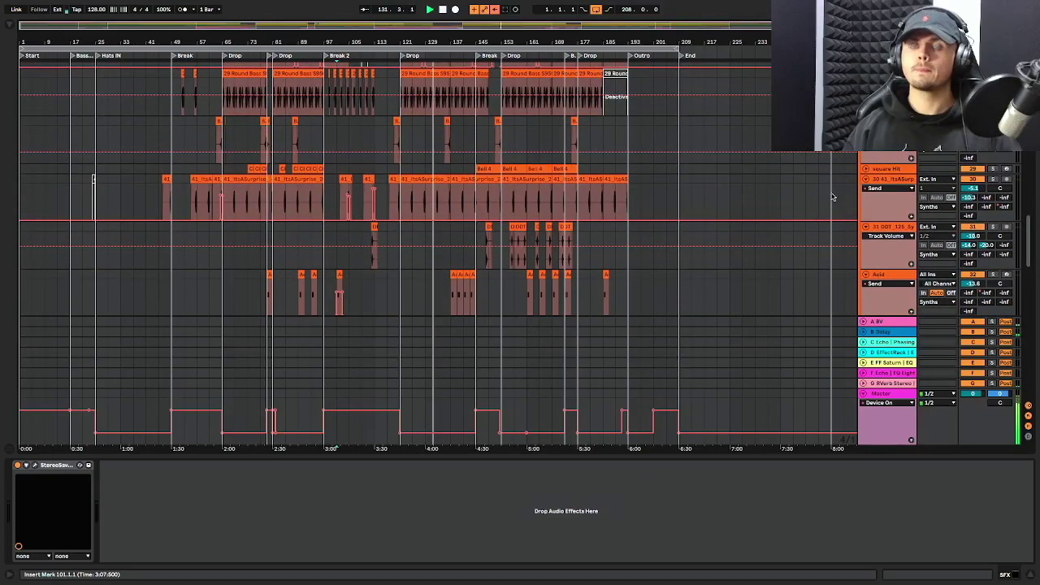
scroll(713, 216, "up", 6)
scroll(667, 161, "up", 6)
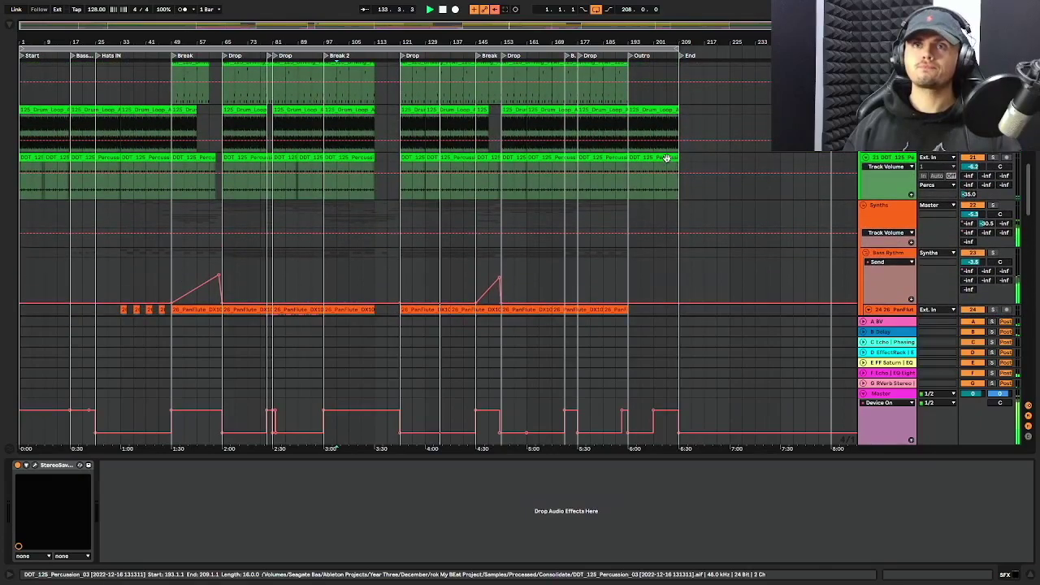
scroll(667, 159, "up", 6)
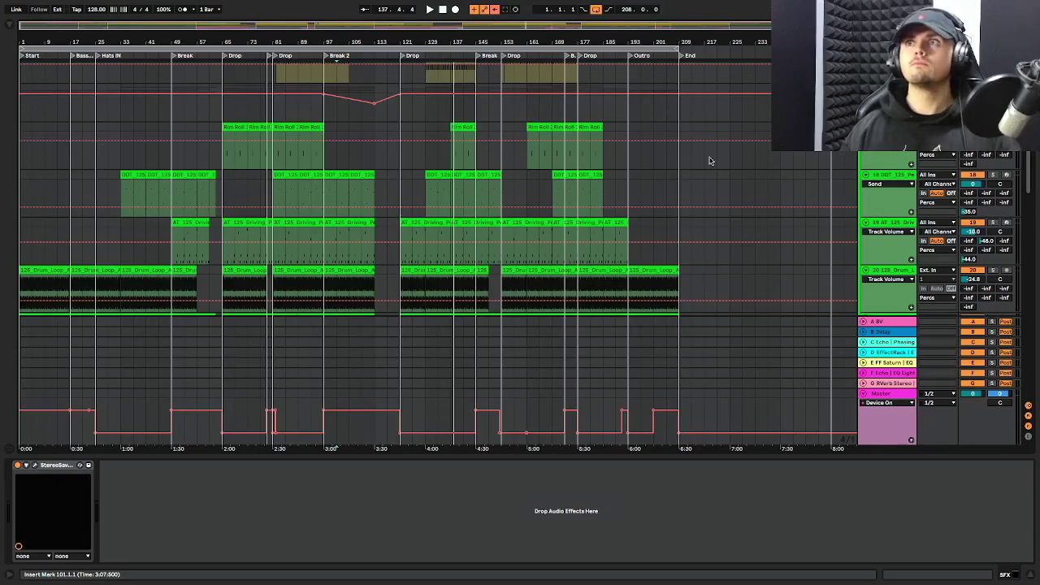
scroll(749, 153, "up", 10)
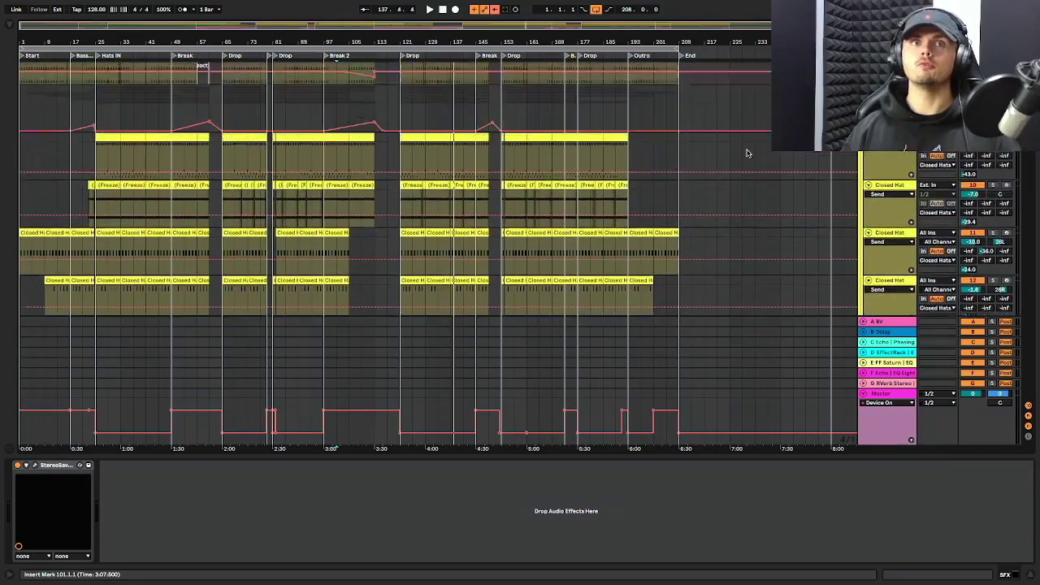
scroll(748, 153, "up", 5)
scroll(747, 154, "up", 5)
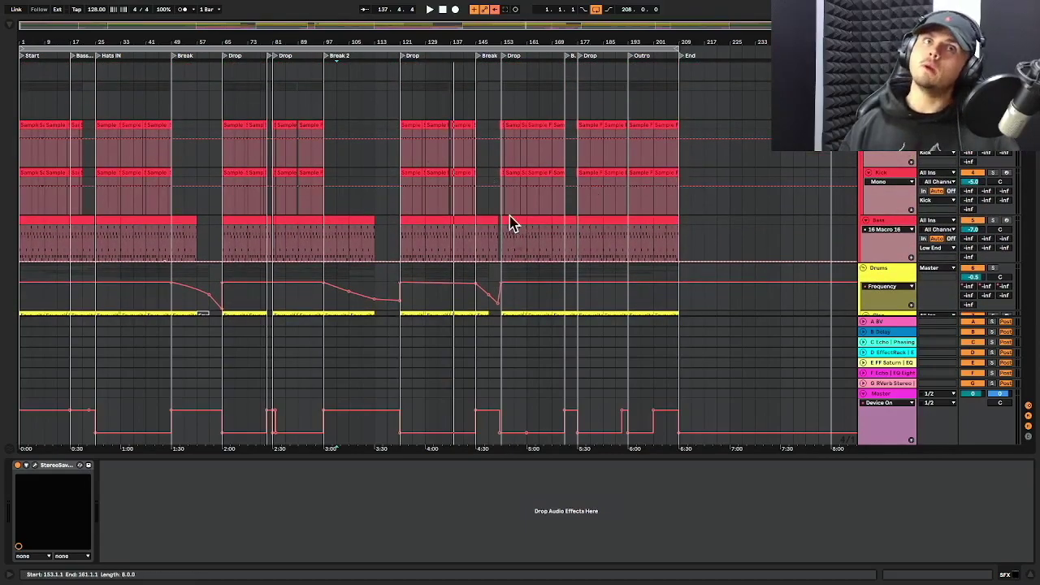
scroll(45, 101, "up", 3)
scroll(46, 101, "up", 3)
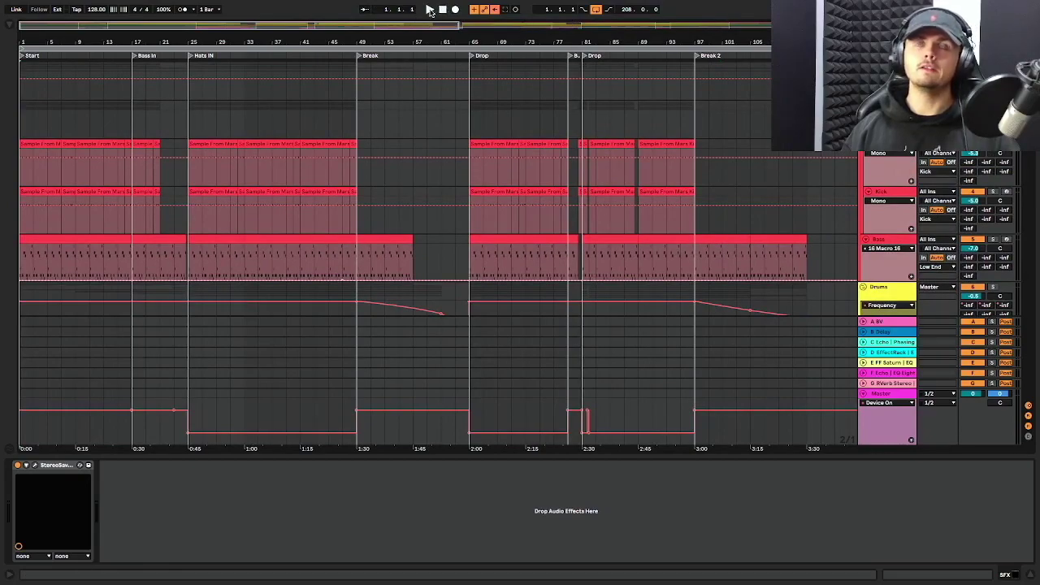
Play the song from 1.1.1 and browse the tracks as it passes Bass In at bar 17
left_click(430, 10)
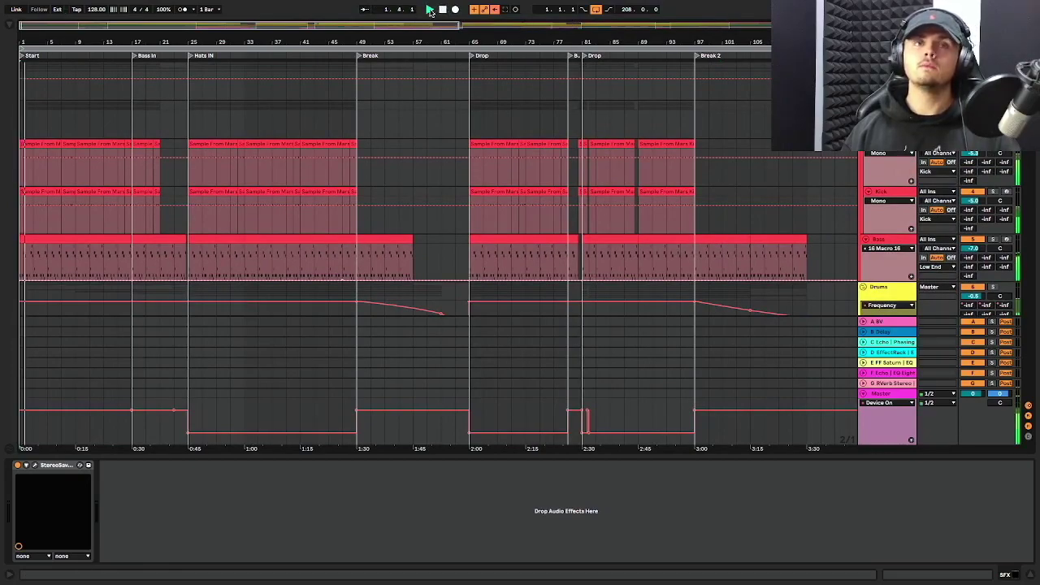
scroll(174, 158, "down", 5)
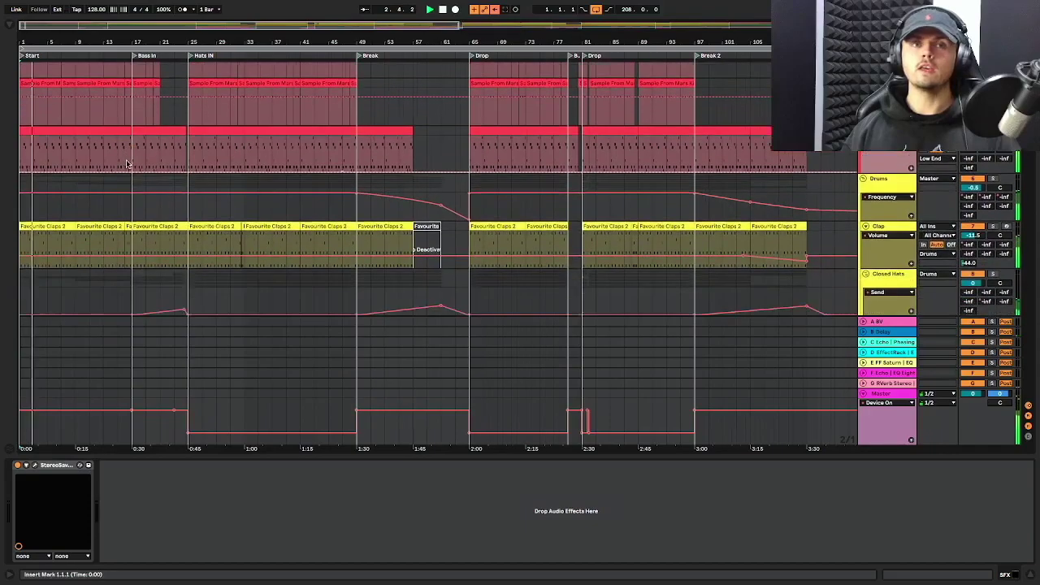
scroll(106, 166, "down", 5)
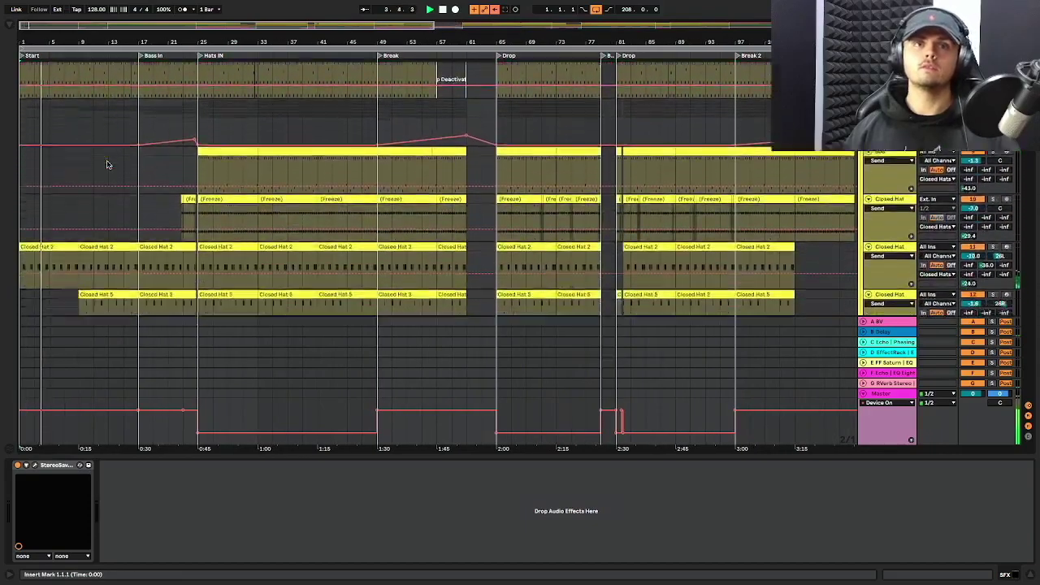
scroll(109, 160, "down", 2)
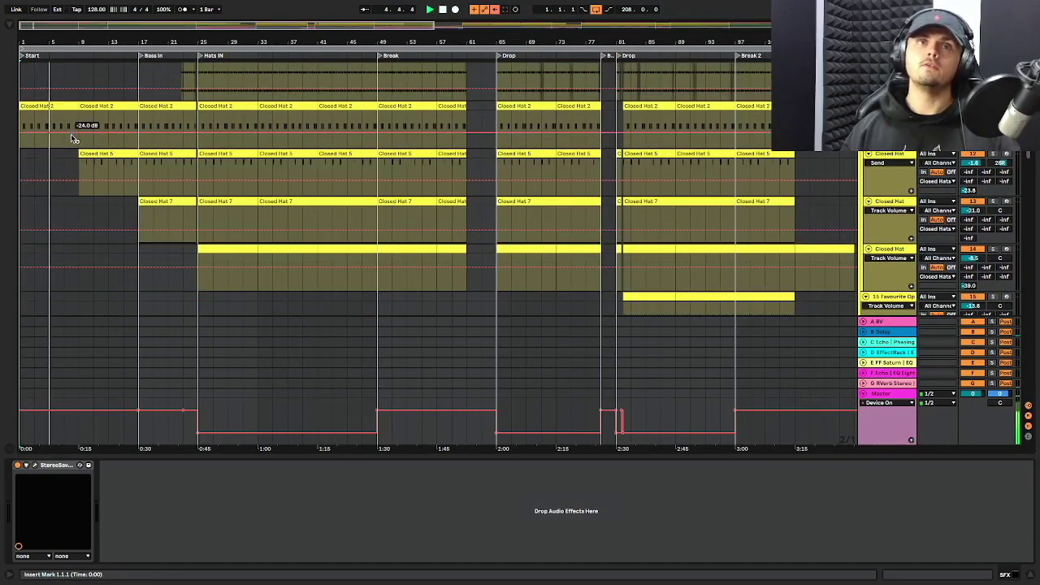
scroll(77, 134, "down", 5)
scroll(73, 146, "down", 5)
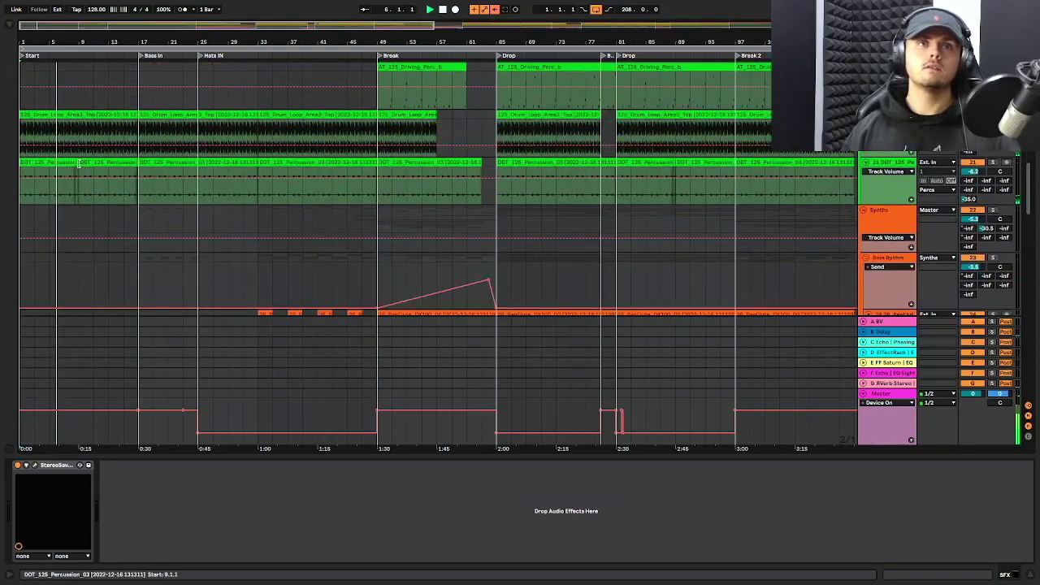
scroll(82, 164, "down", 2)
scroll(85, 165, "up", 3)
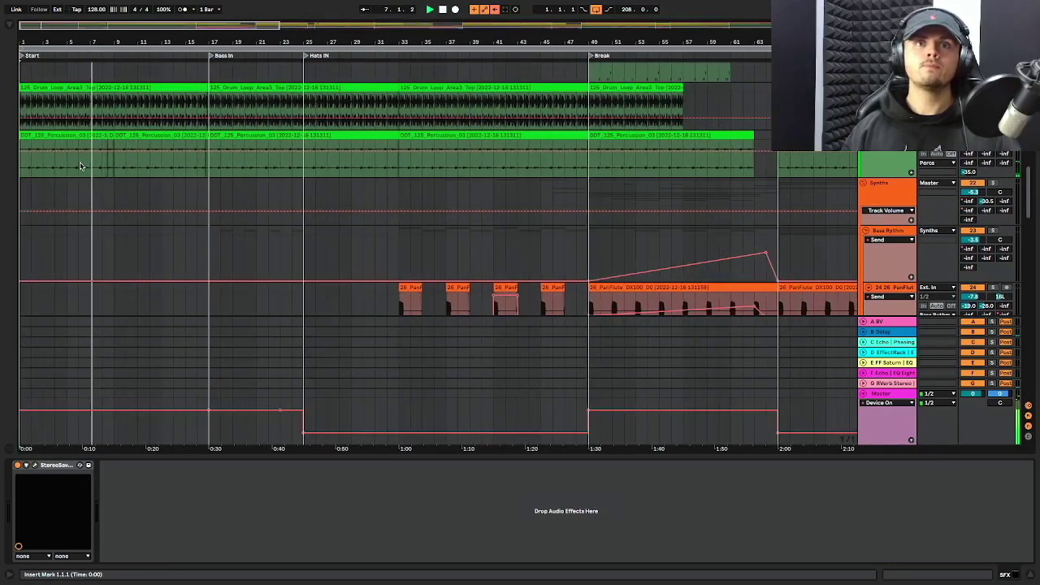
scroll(85, 165, "up", 3)
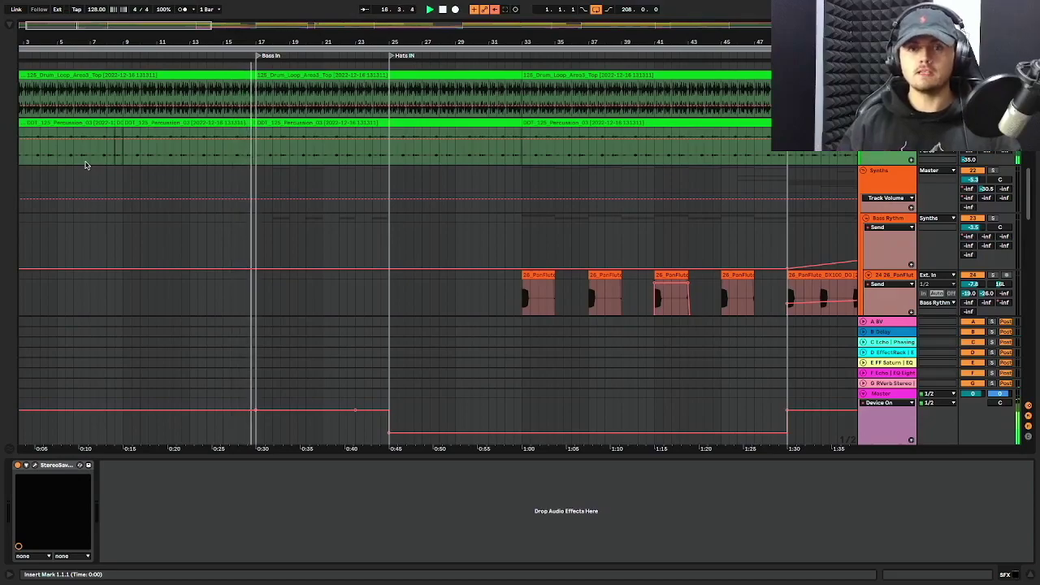
scroll(263, 134, "up", 2)
scroll(258, 134, "up", 5)
scroll(257, 130, "up", 3)
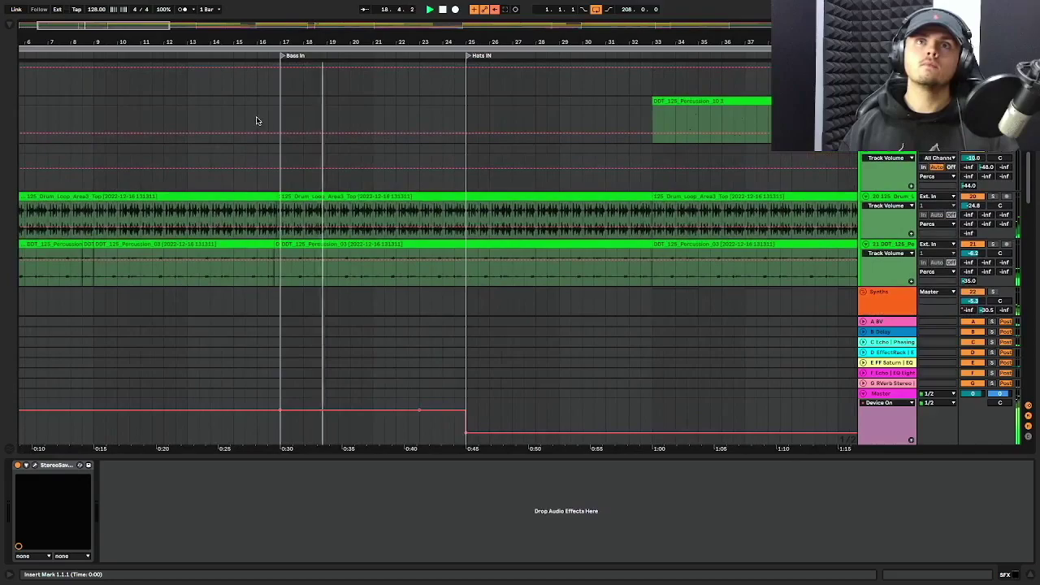
Show the percussion track's sampler and effects chain
left_click(266, 118)
scroll(271, 118, "up", 5)
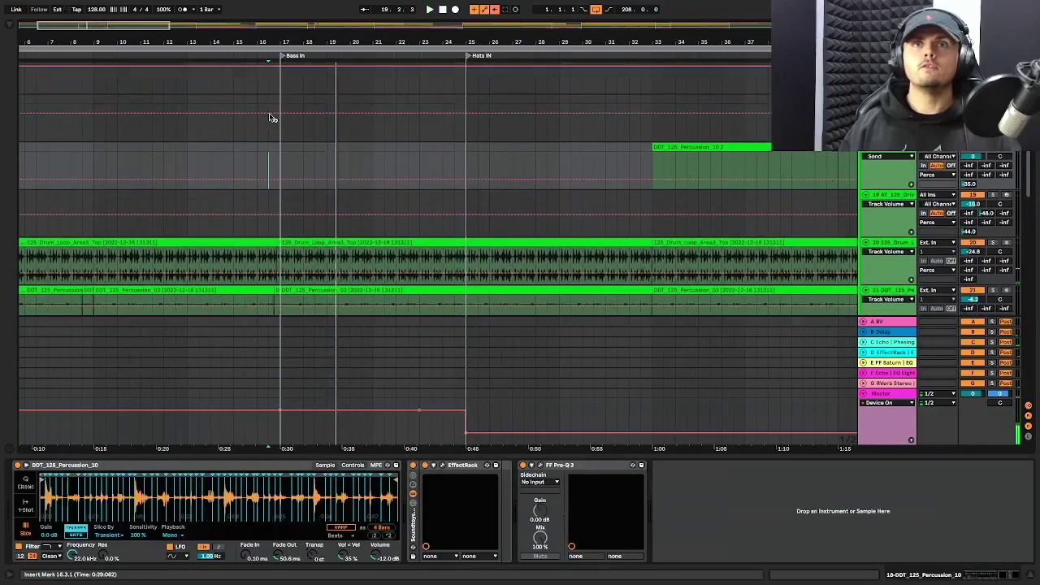
scroll(271, 118, "up", 10)
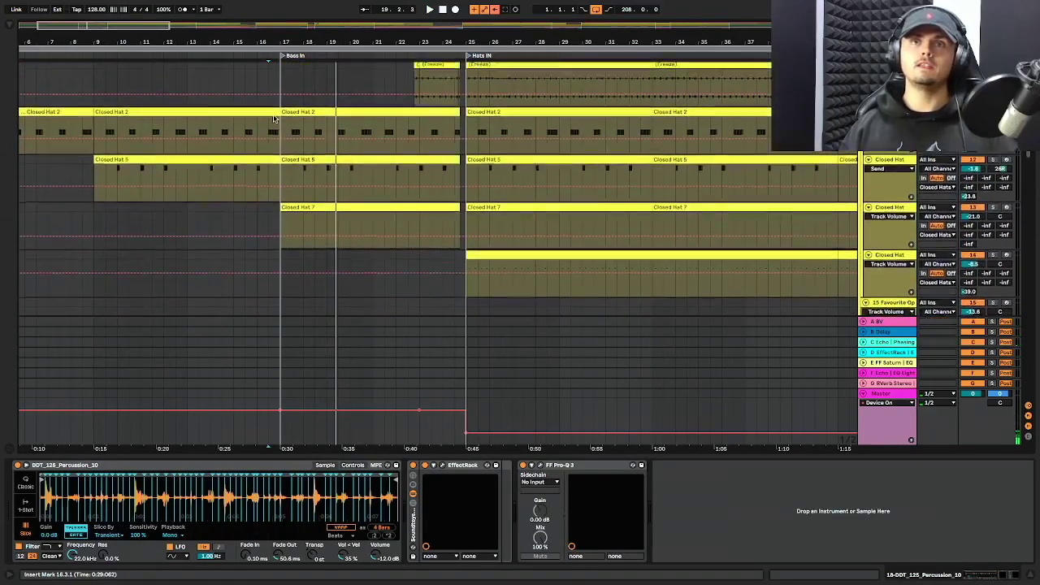
scroll(285, 146, "up", 10)
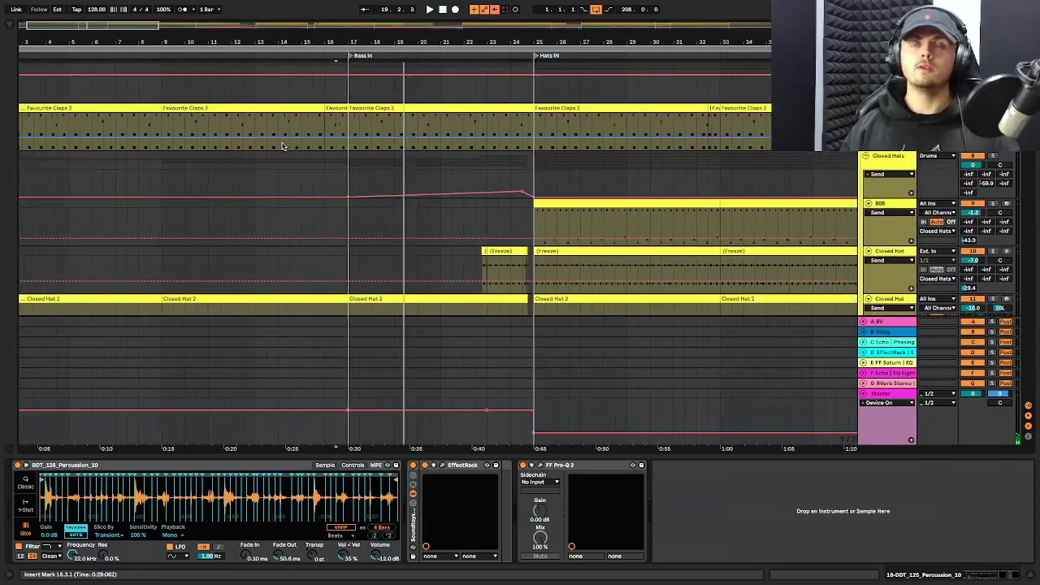
scroll(325, 138, "up", 5)
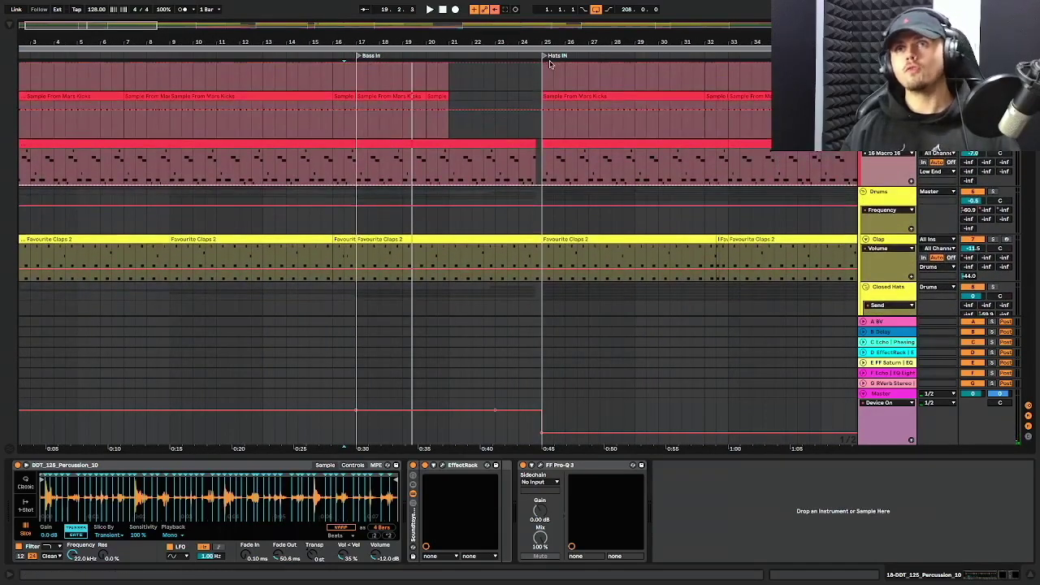
Display the vocal loop's Tantra, Effectrix, Echo and FF Pro-Q 3 chain
scroll(356, 177, "down", 10)
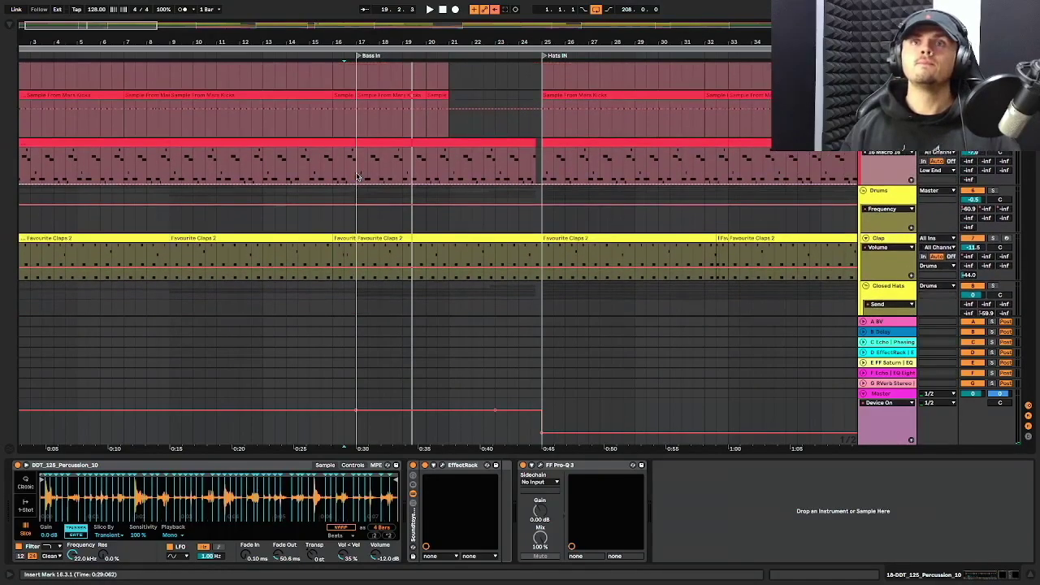
scroll(356, 176, "down", 8)
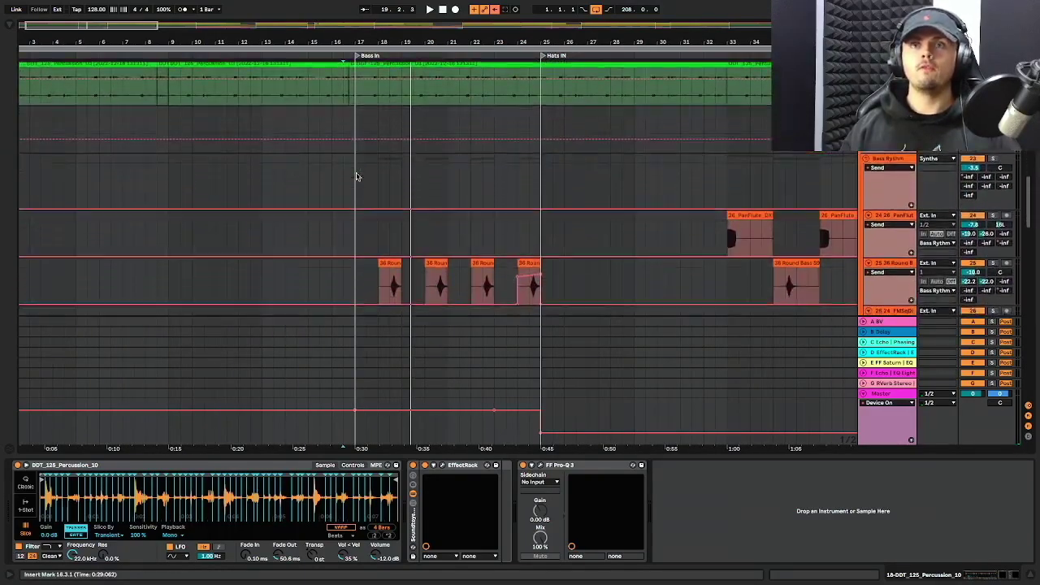
scroll(356, 176, "down", 8)
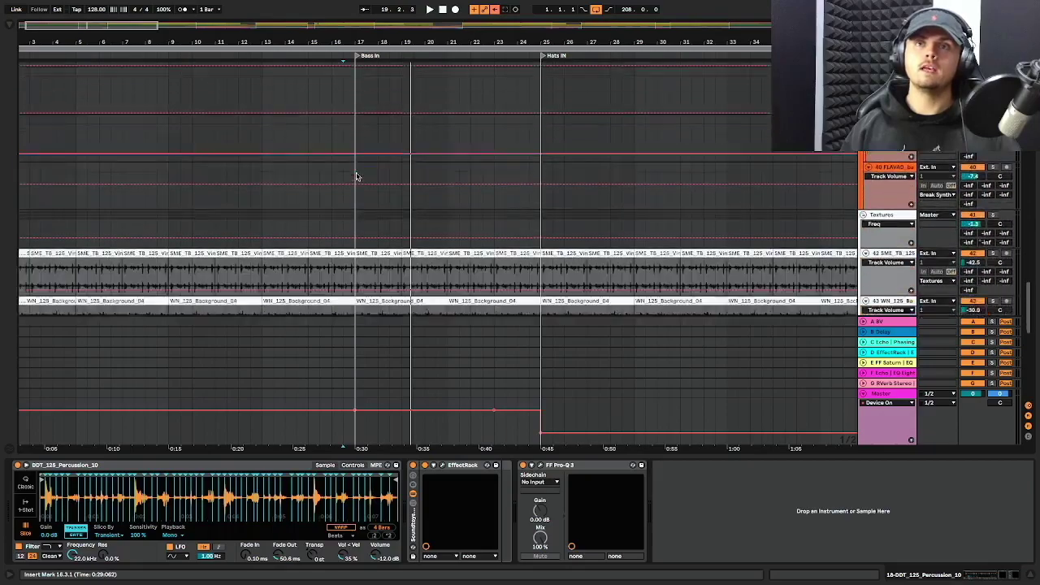
left_click(354, 103)
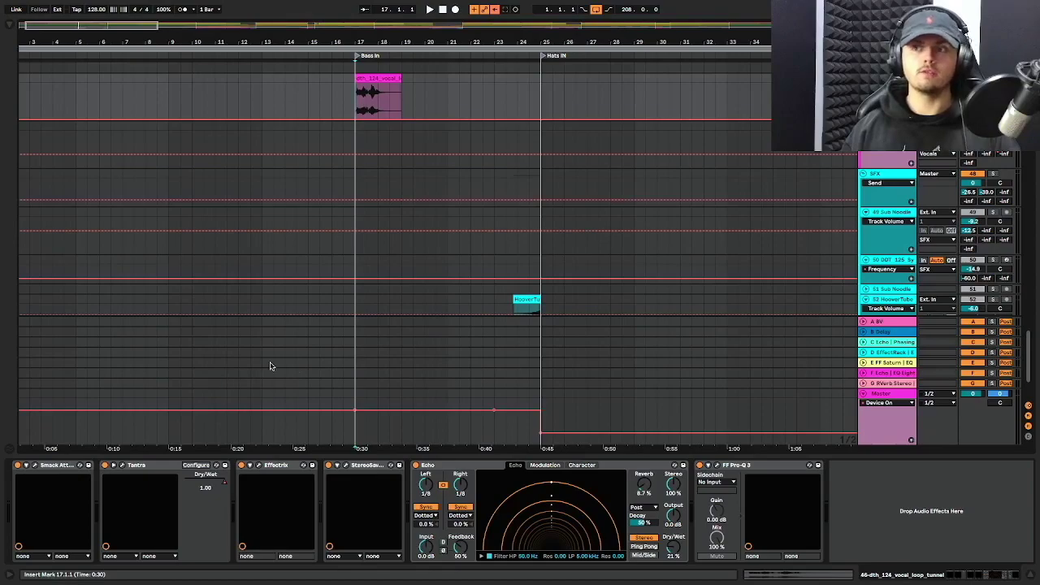
Play from Bass In and switch the vocal lane's automation from A-BV to C-Echo | Phasing send
scroll(292, 342, "up", 1)
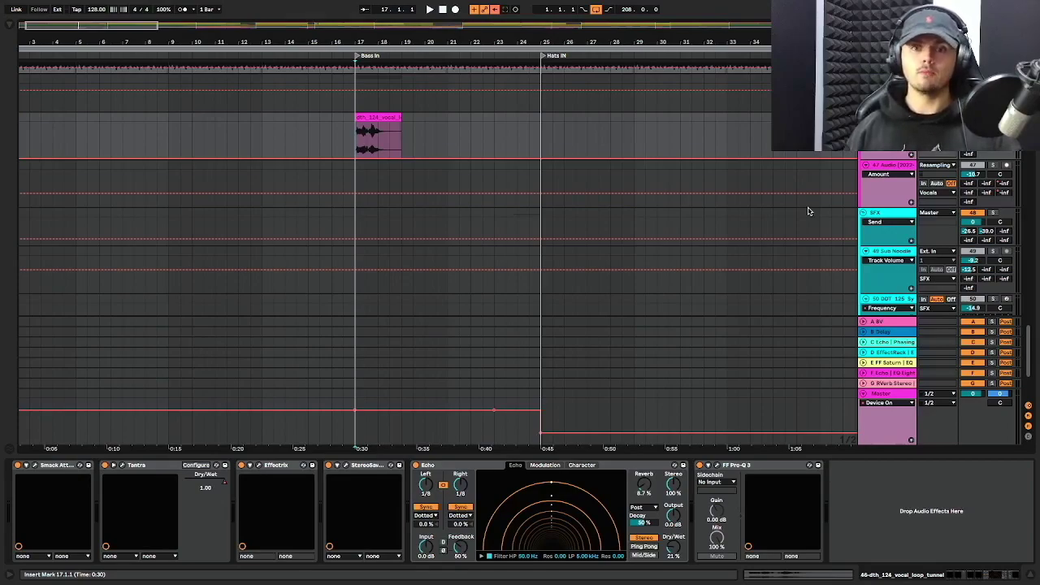
key("space")
scroll(713, 155, "up", 2)
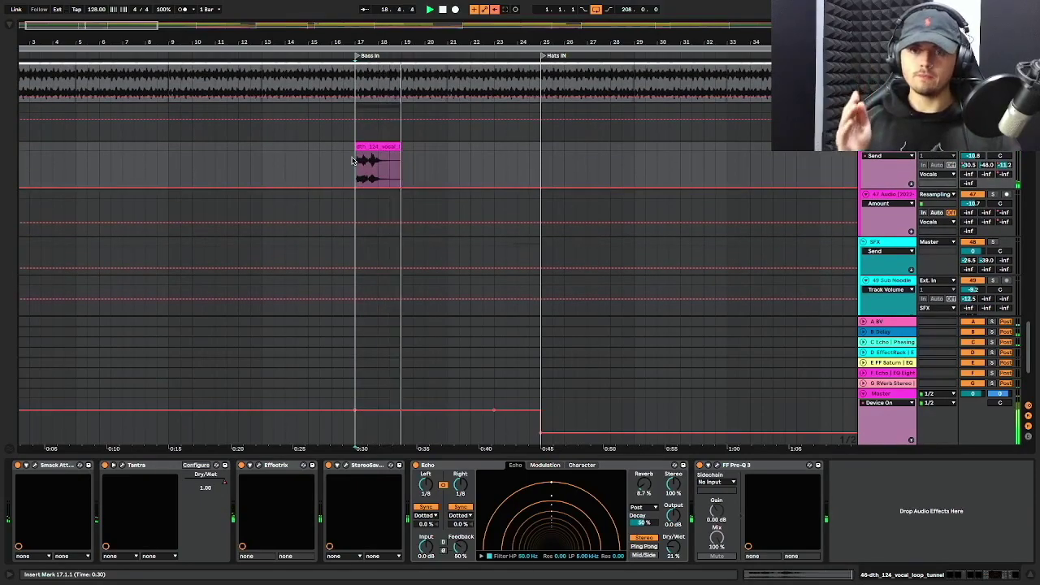
left_click(968, 165)
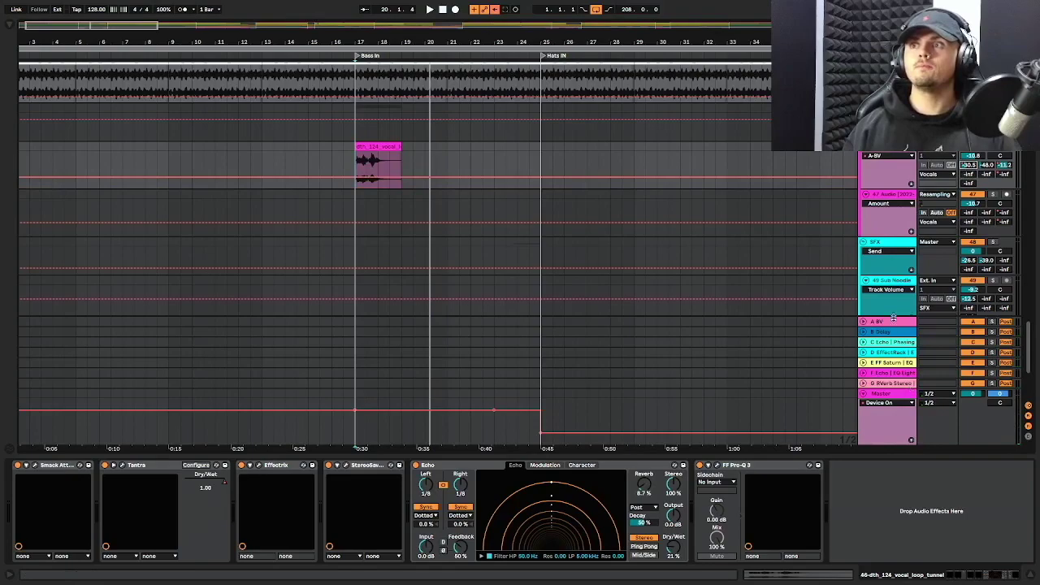
left_click(1005, 166)
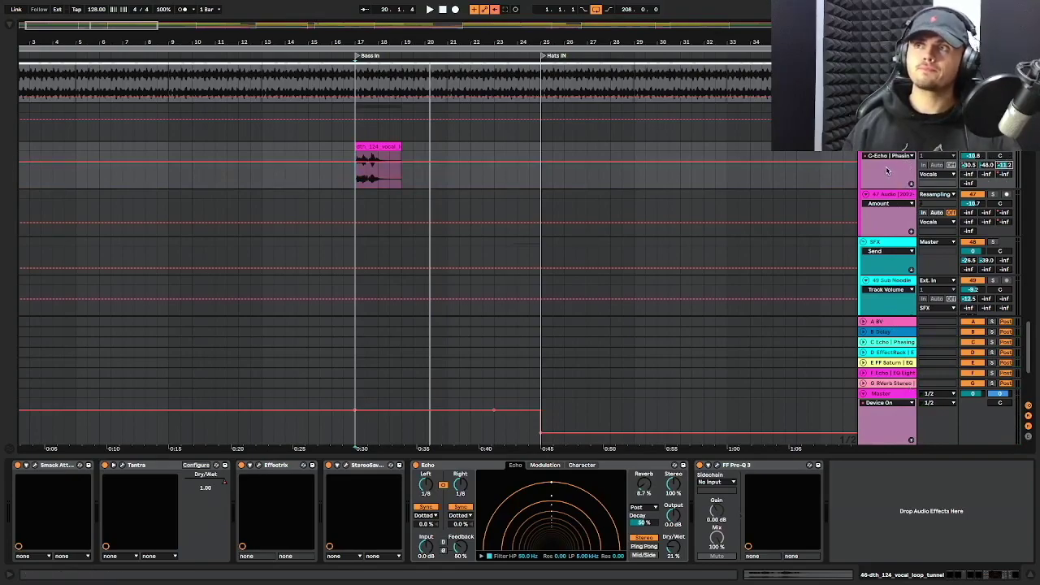
Show the C Echo | Phasing return's chain, solo it and audition it from bar 17
left_click(888, 345)
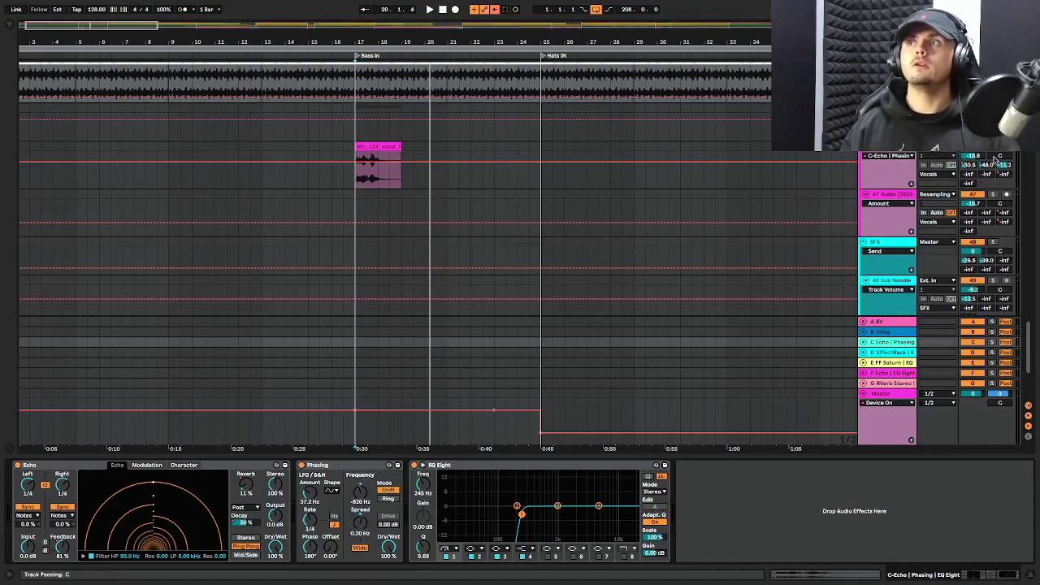
left_click(992, 342)
key("space")
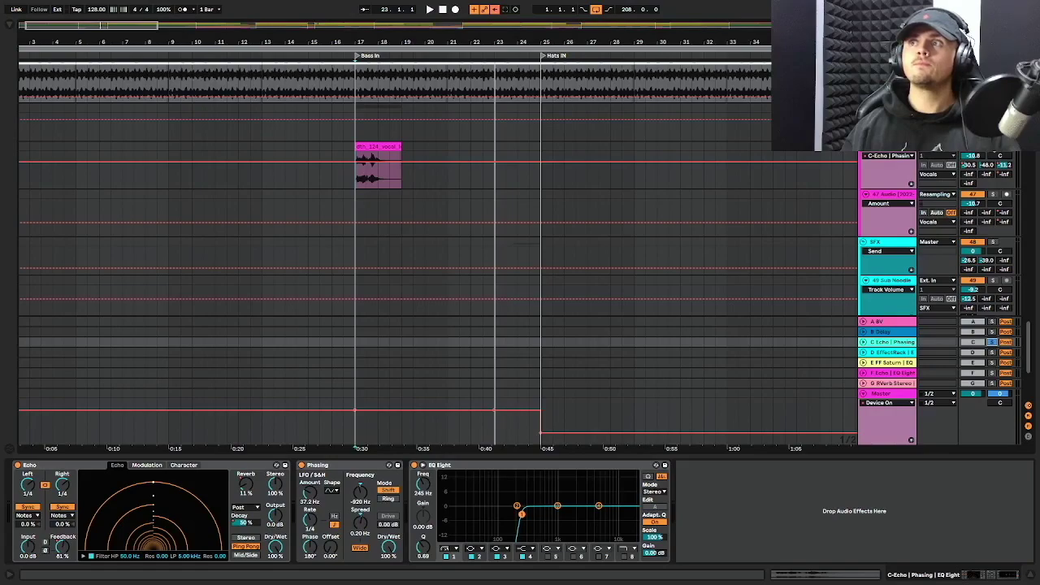
key("space")
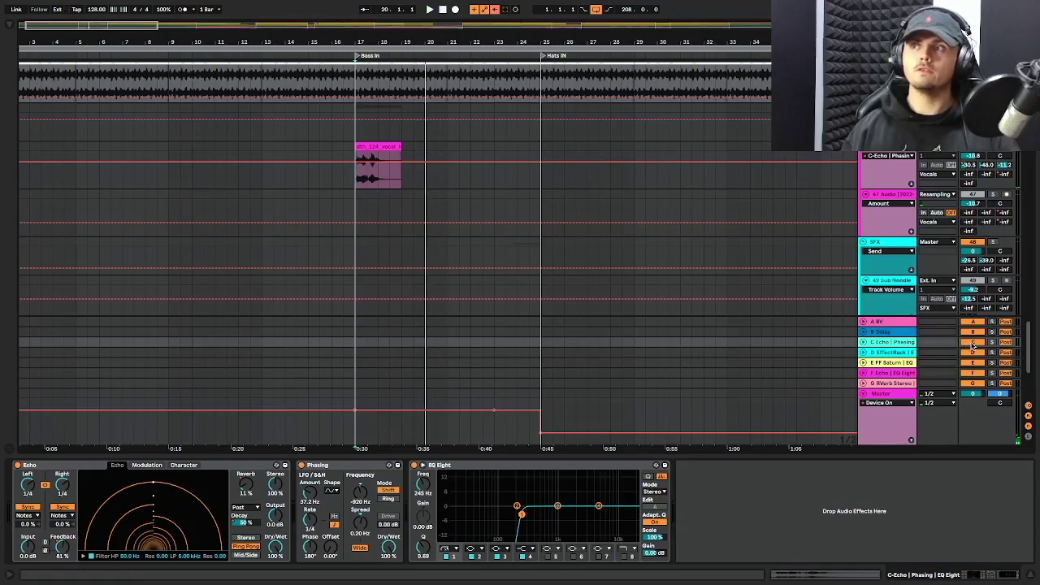
Deactivate the C Echo | Phasing return, replay from bar 17 to compare, then stop
left_click(973, 342)
key("space")
key("space")
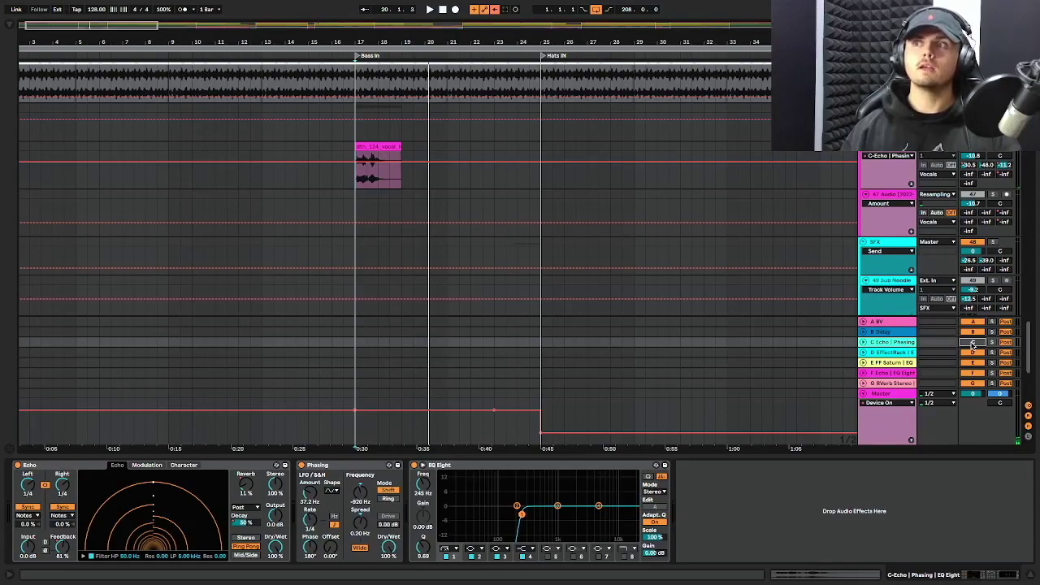
key("space")
key("space")
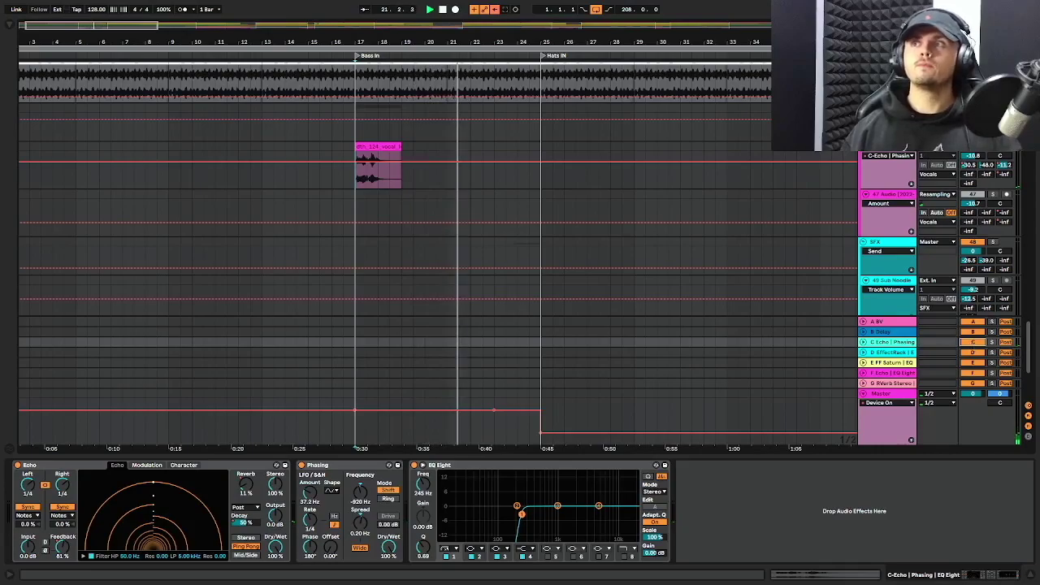
key("space")
Open Closed Hat 7, solo Closed Hat and show its CH 606 Mod 02 device chain
scroll(411, 170, "up", 10)
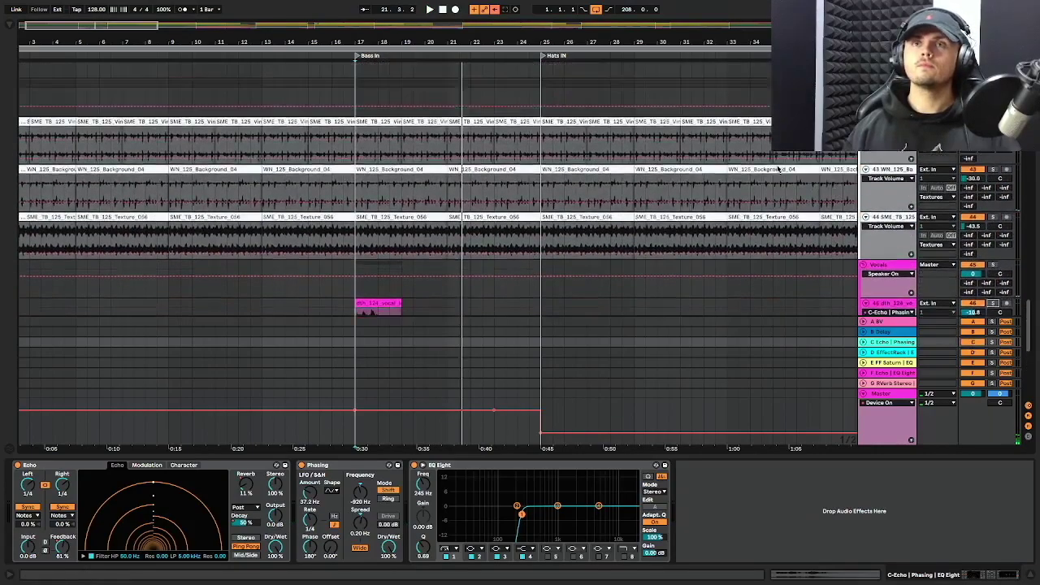
scroll(411, 170, "up", 10)
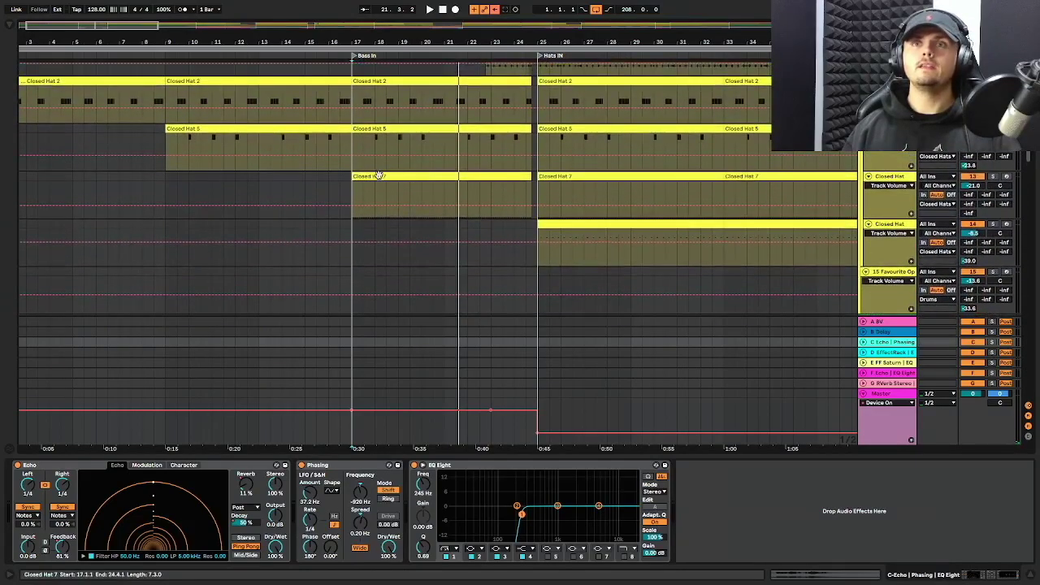
double_click(377, 174)
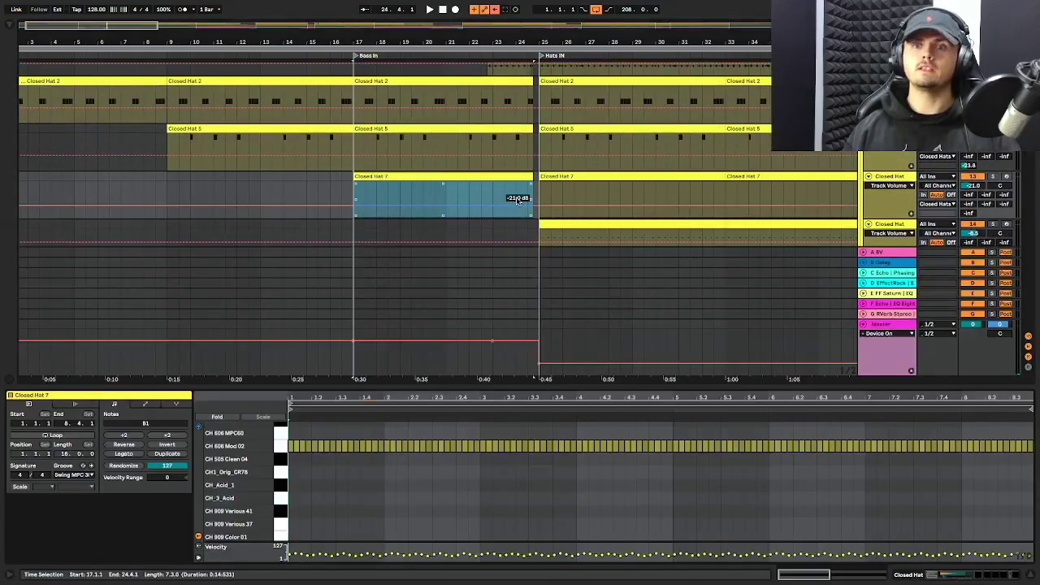
left_click(993, 177)
key("space")
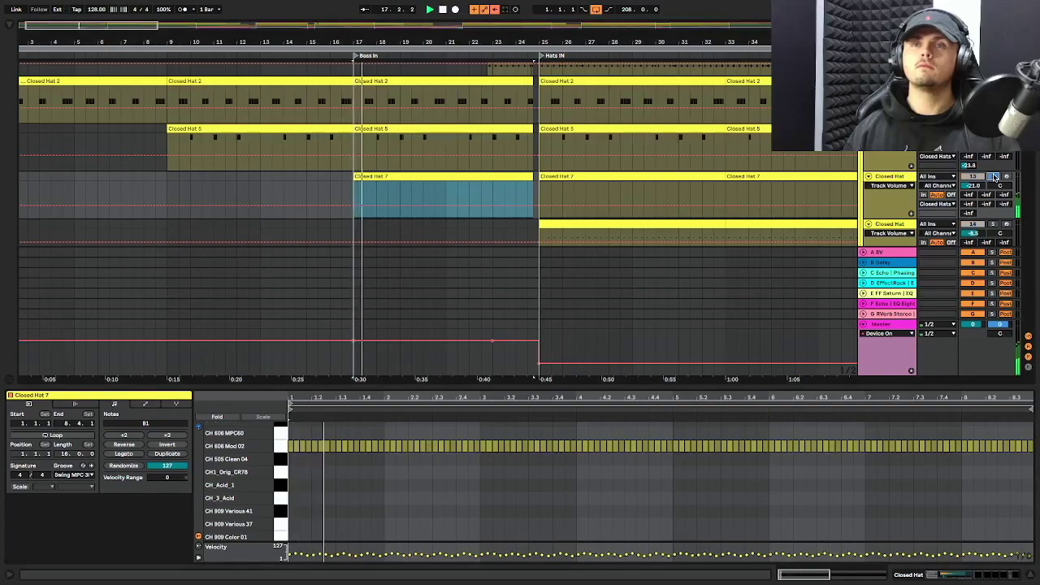
left_click(902, 177)
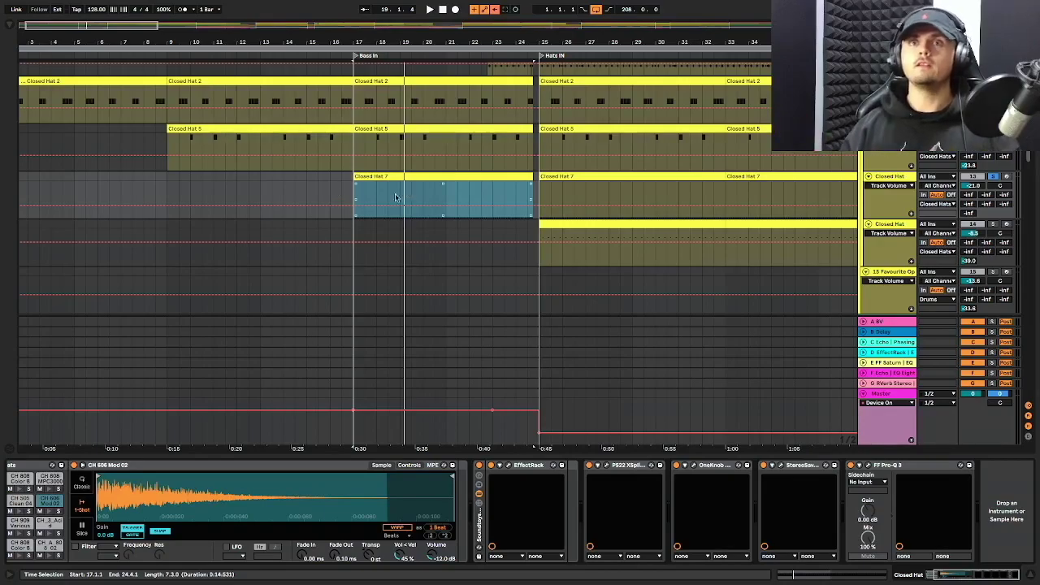
scroll(364, 199, "down", 10)
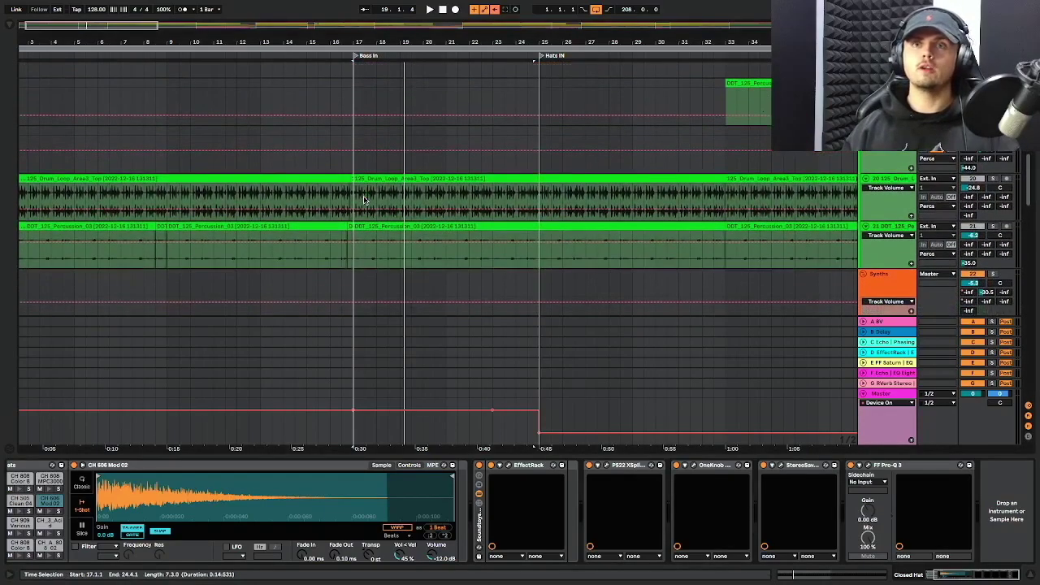
scroll(365, 199, "down", 10)
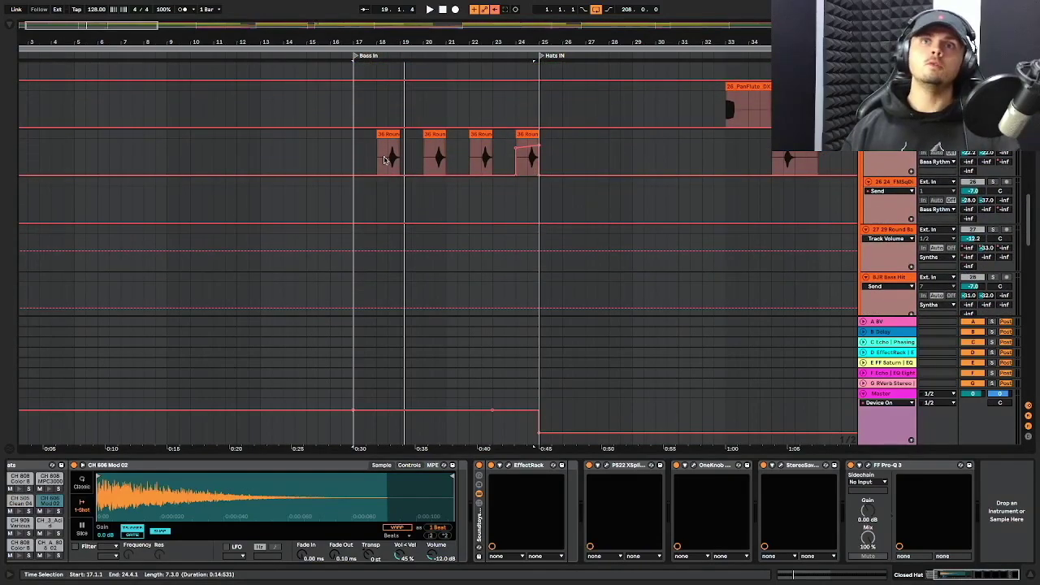
Select the 36 Round Bass track at bar 18.3 and play that section
left_click(385, 160)
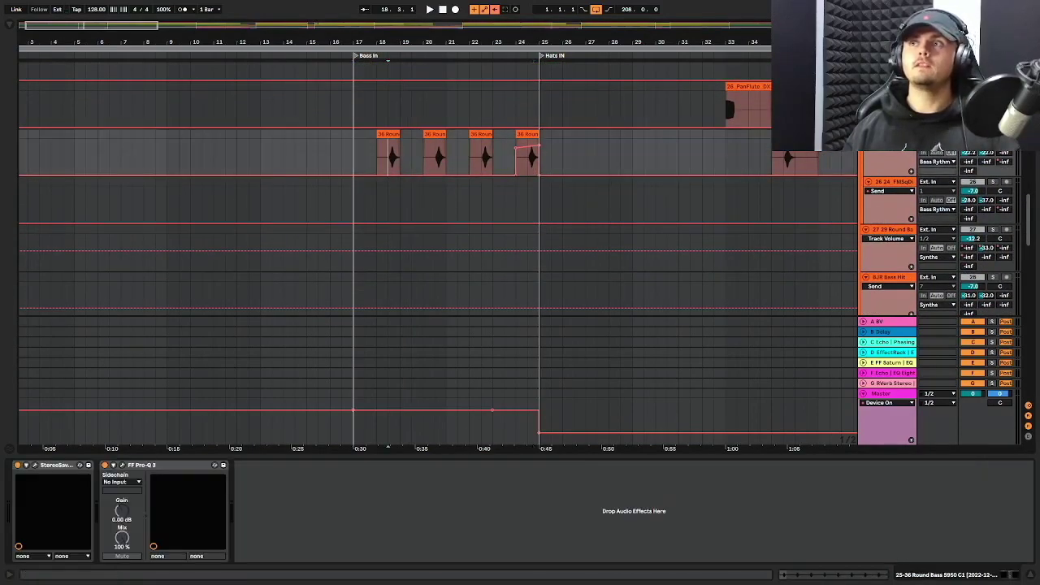
key("space")
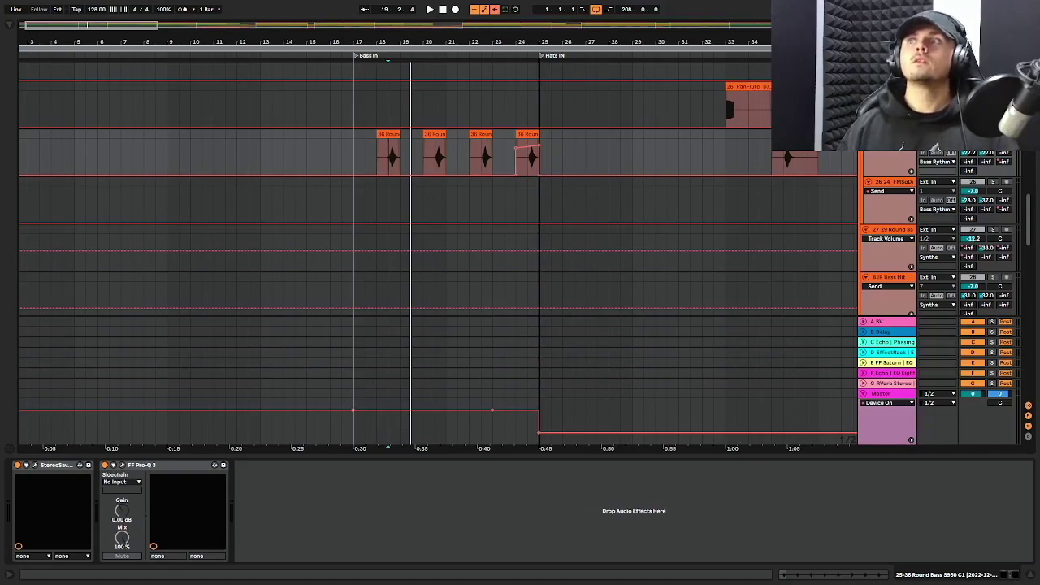
scroll(439, 244, "up", 3)
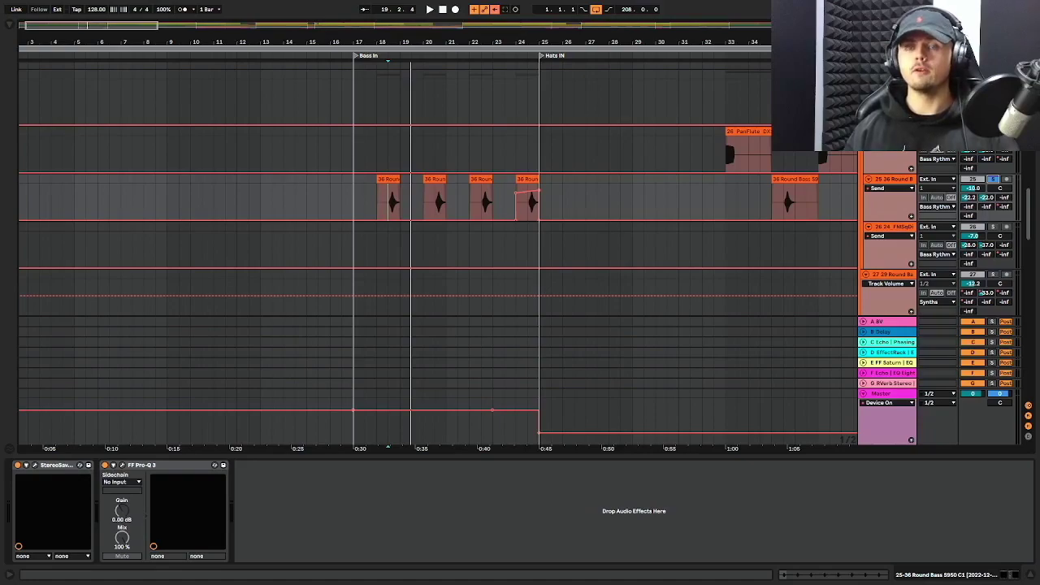
Unsolo 36 Round Bass, replay from bar 17 and browse the Claps, 808 and Closed Hat lanes
left_click(993, 179)
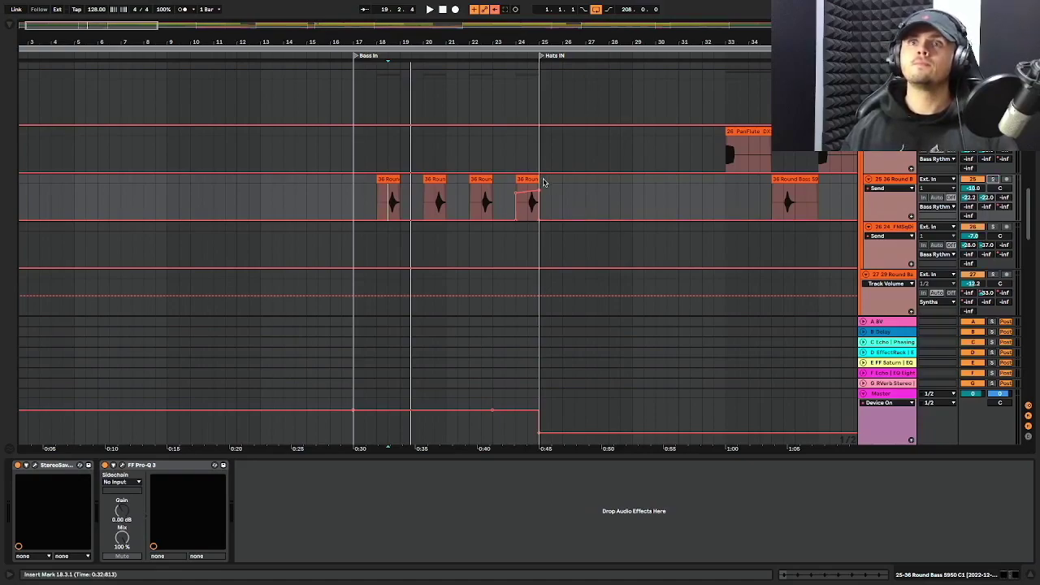
key("space")
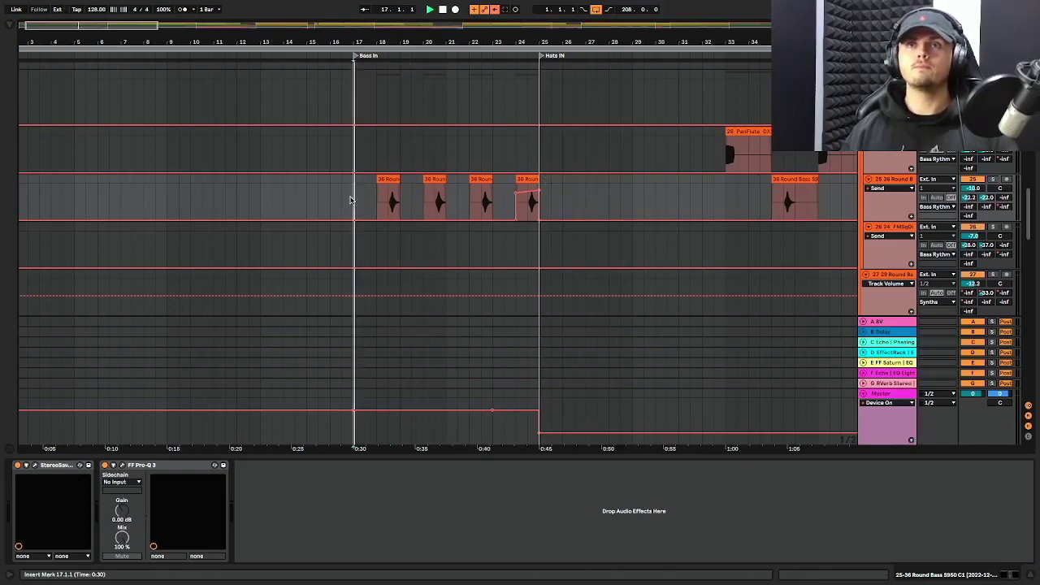
scroll(453, 179, "down", 2)
scroll(454, 179, "down", 5)
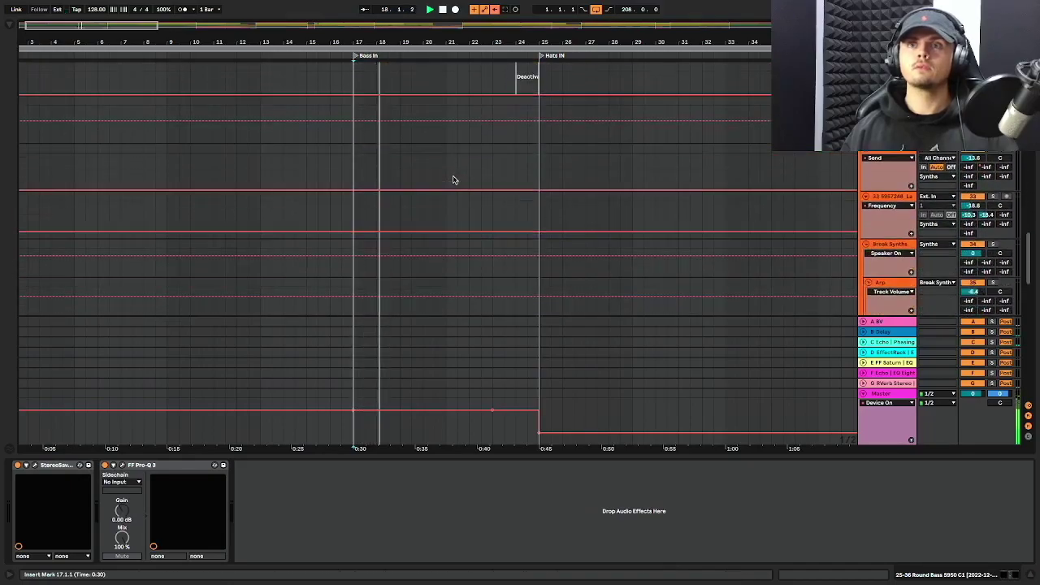
scroll(454, 179, "down", 6)
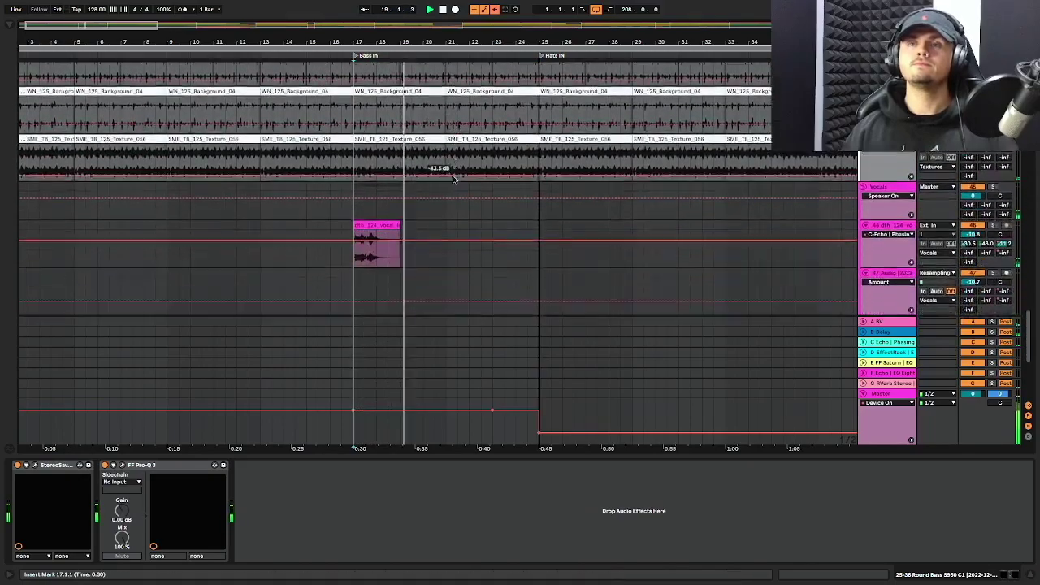
scroll(454, 180, "up", 6)
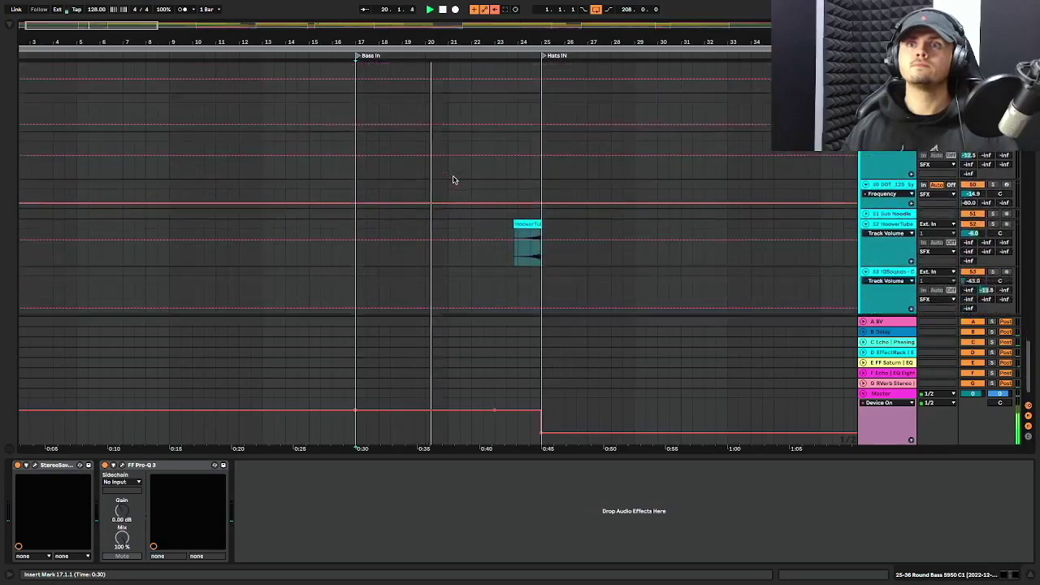
scroll(456, 180, "up", 15)
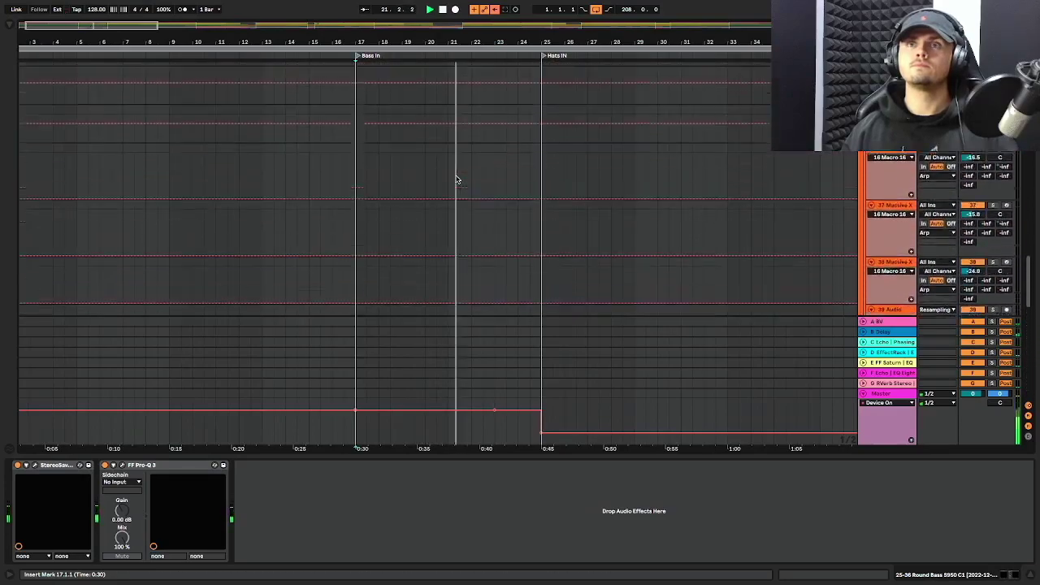
scroll(456, 180, "up", 5)
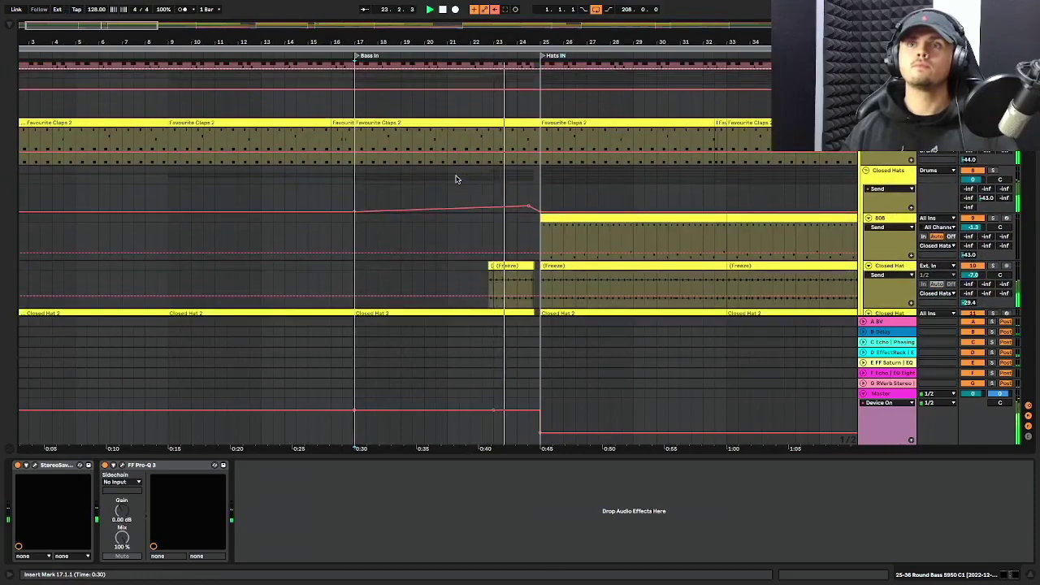
scroll(457, 180, "down", 1)
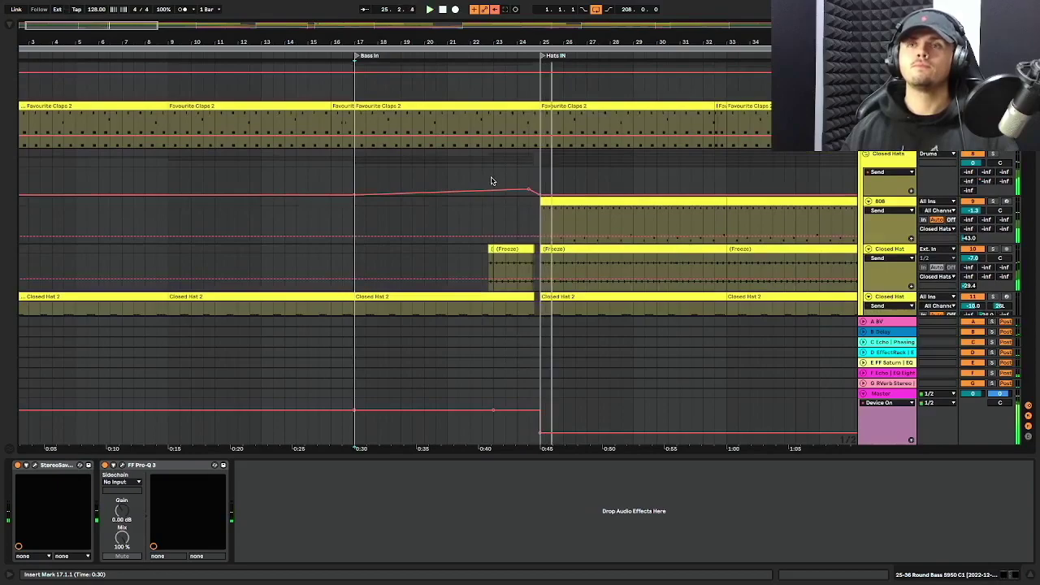
scroll(491, 180, "up", 3)
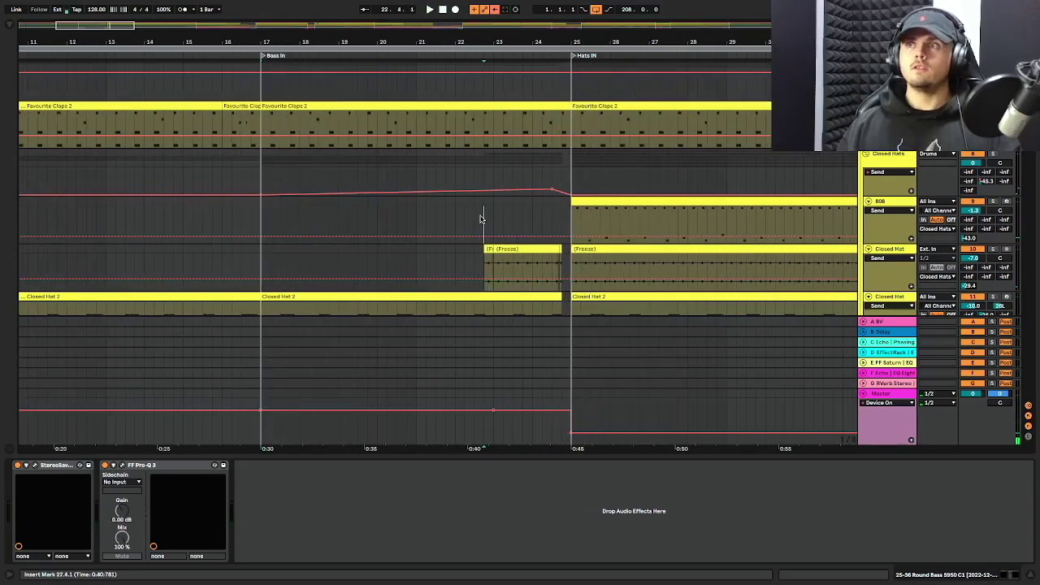
Solo the Closed Hat track and play to hear the hats
left_click(484, 214)
scroll(491, 216, "down", 1)
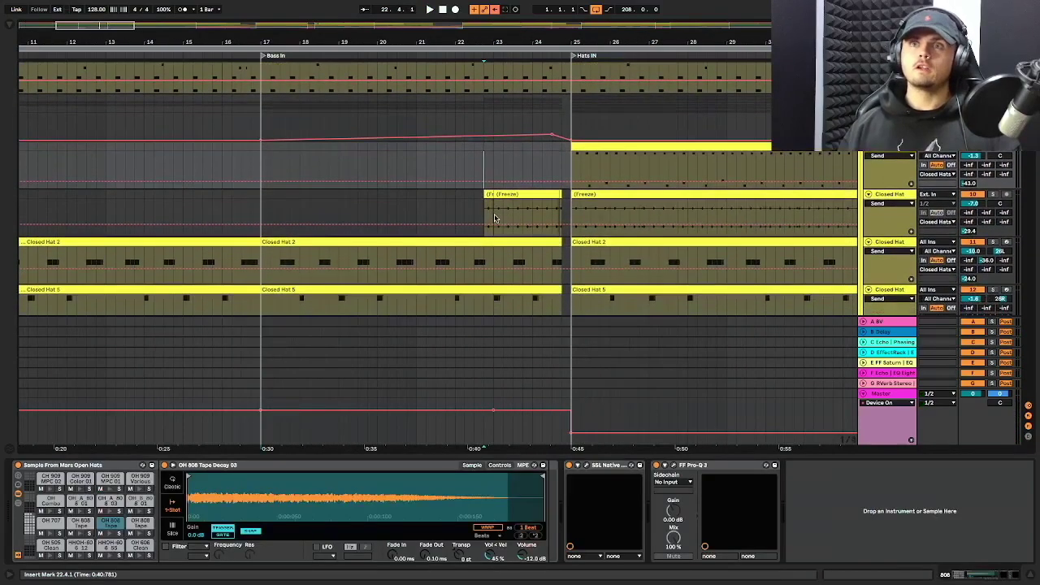
left_click(993, 195)
key("space")
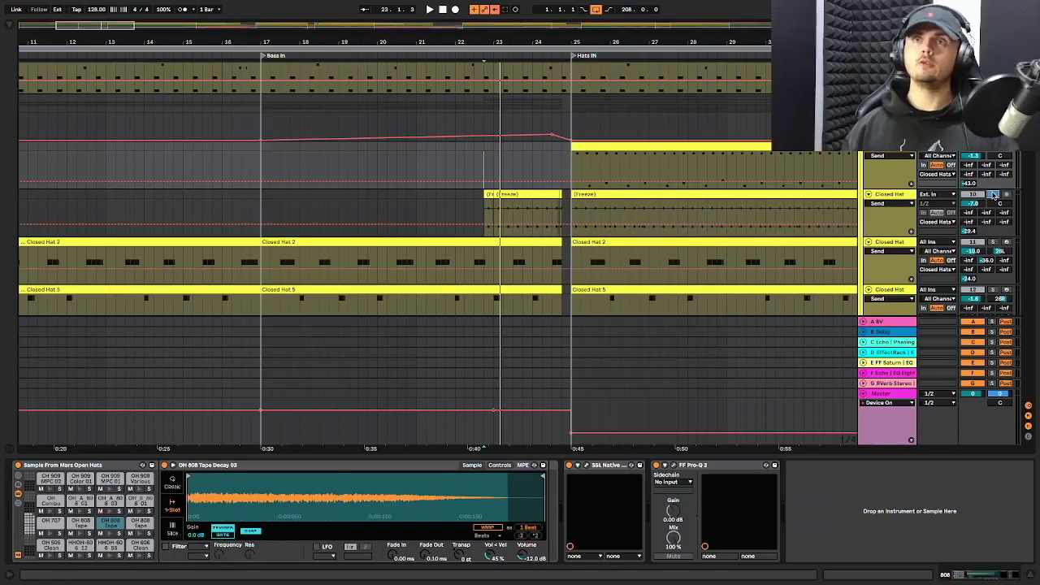
scroll(471, 141, "down", 5)
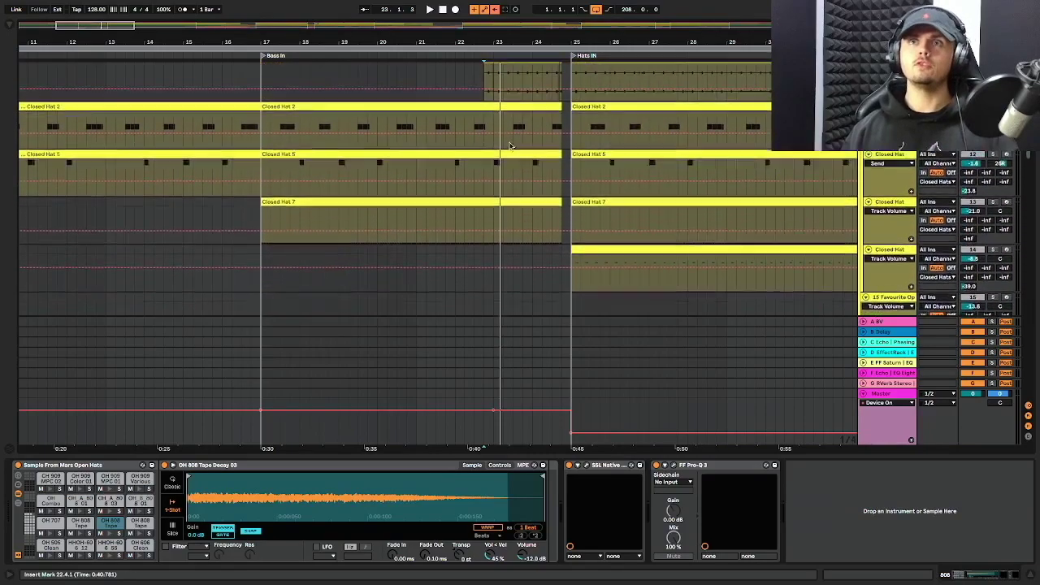
scroll(471, 141, "up", 3, "ctrl")
scroll(471, 141, "up", 2)
scroll(509, 135, "up", 1, "ctrl")
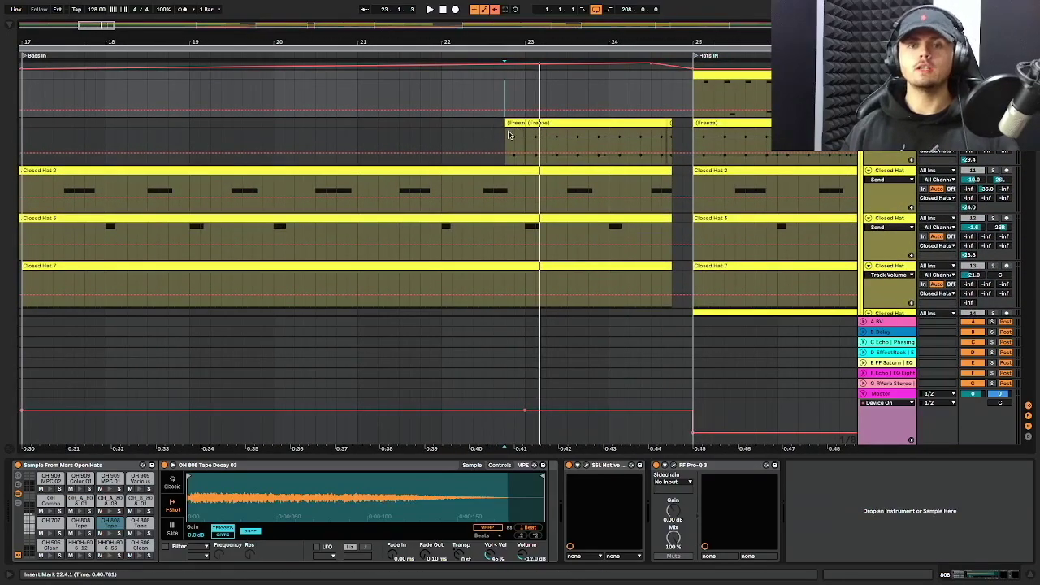
Audition the reversed Freeze clip from its start point
left_click(509, 135)
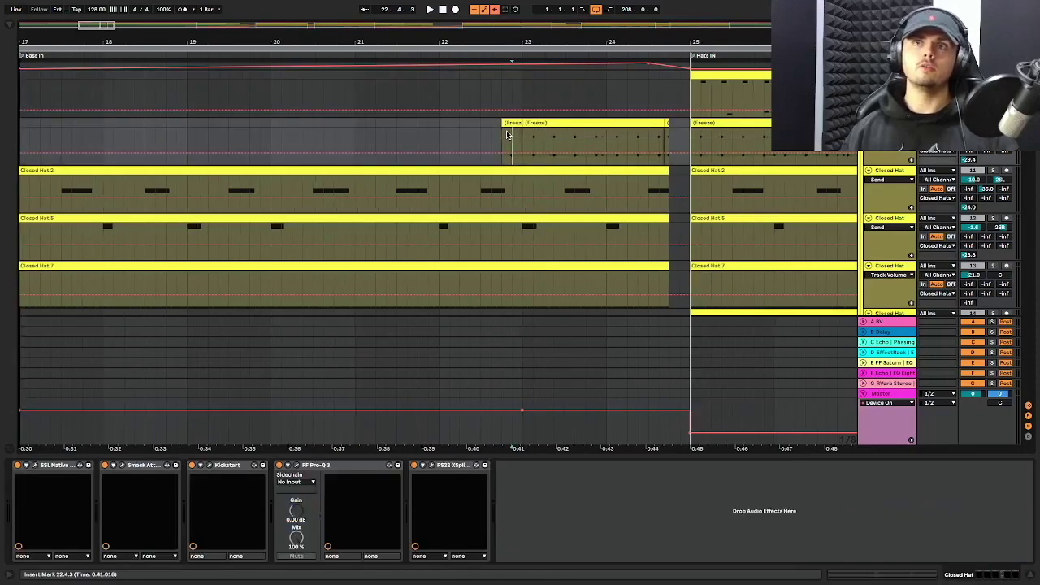
scroll(510, 125, "down", 2, "ctrl")
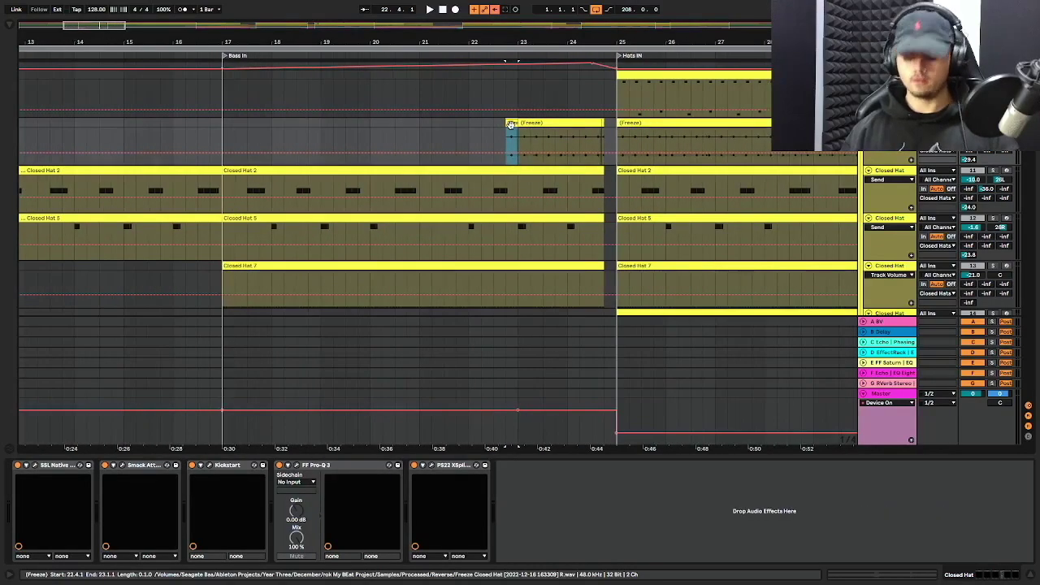
left_click(493, 140)
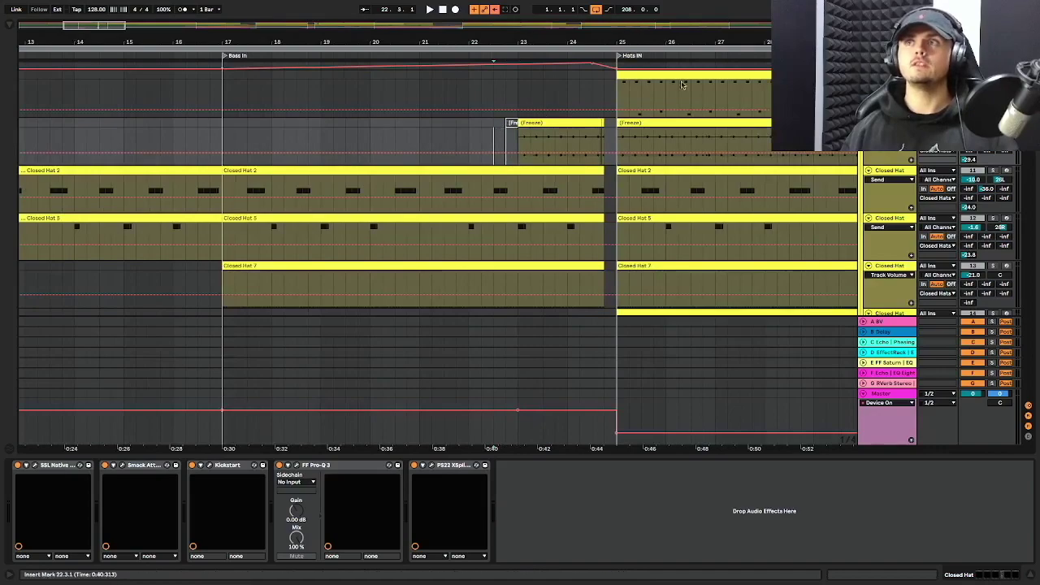
key("space")
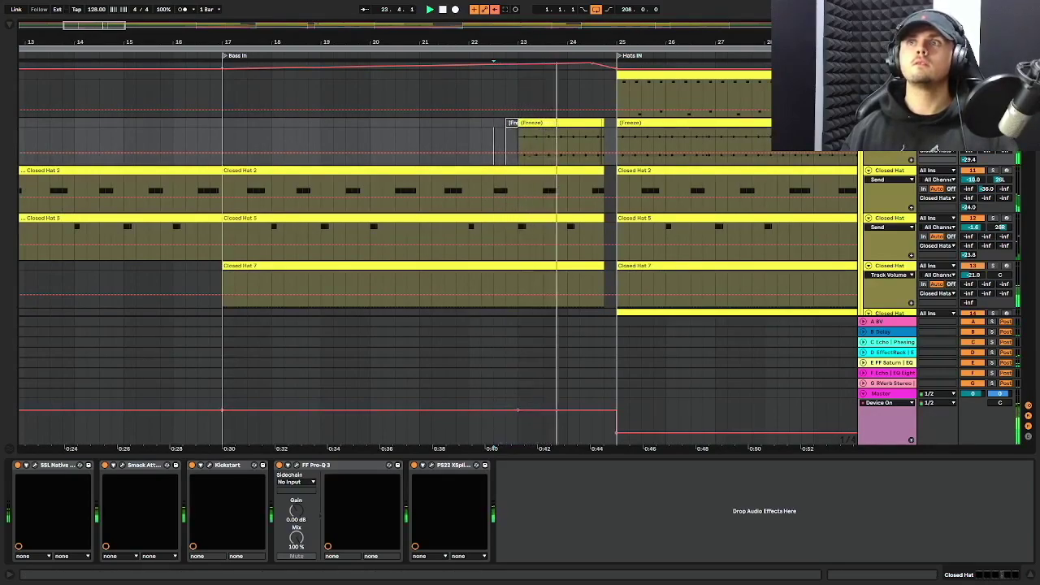
key("space")
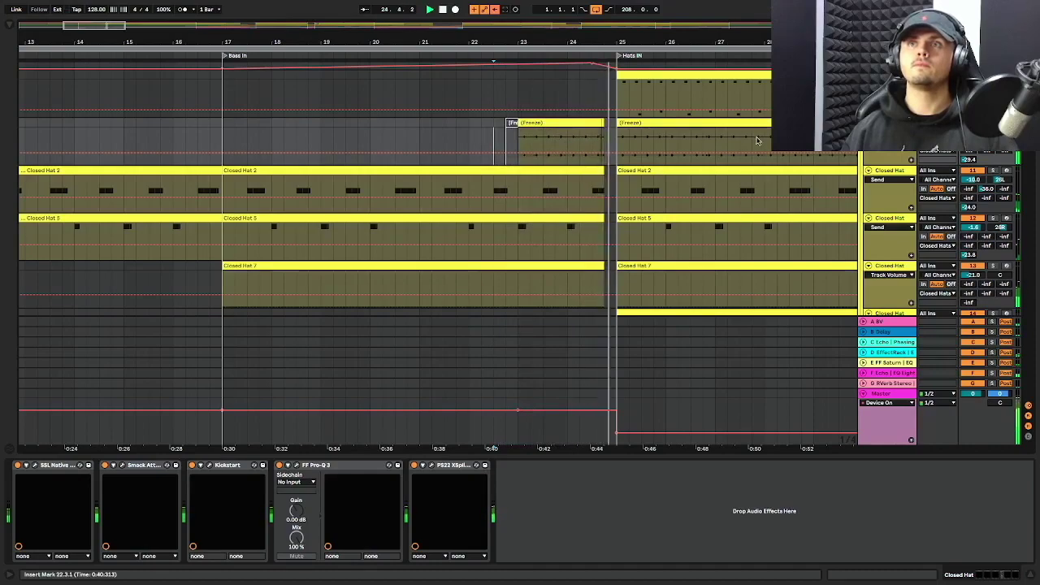
Replay the Freeze lead-in from bar 22, then set the start at bar 21 on the hats lane
left_click(513, 122)
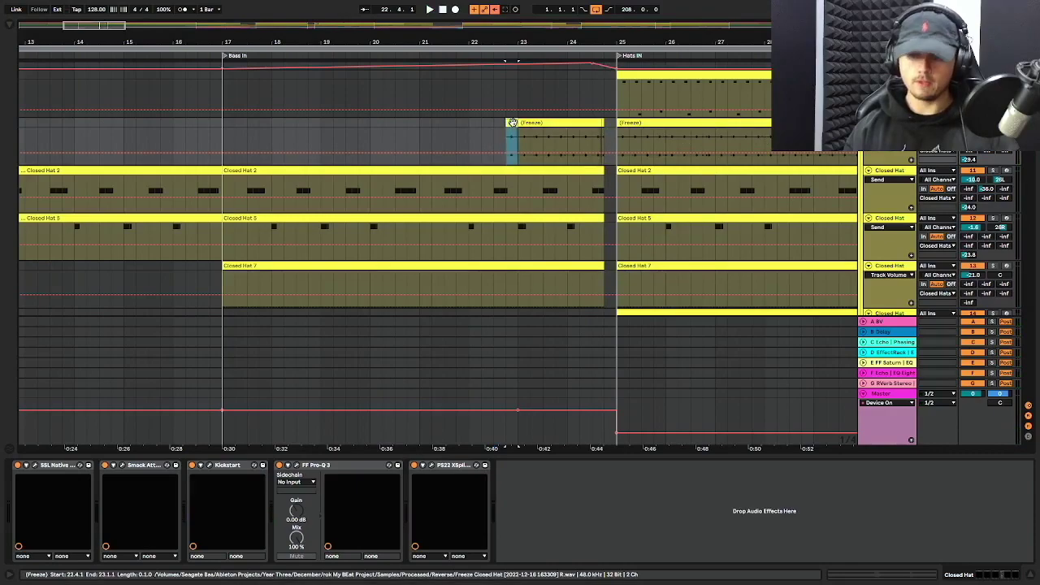
left_click(467, 130)
key("space")
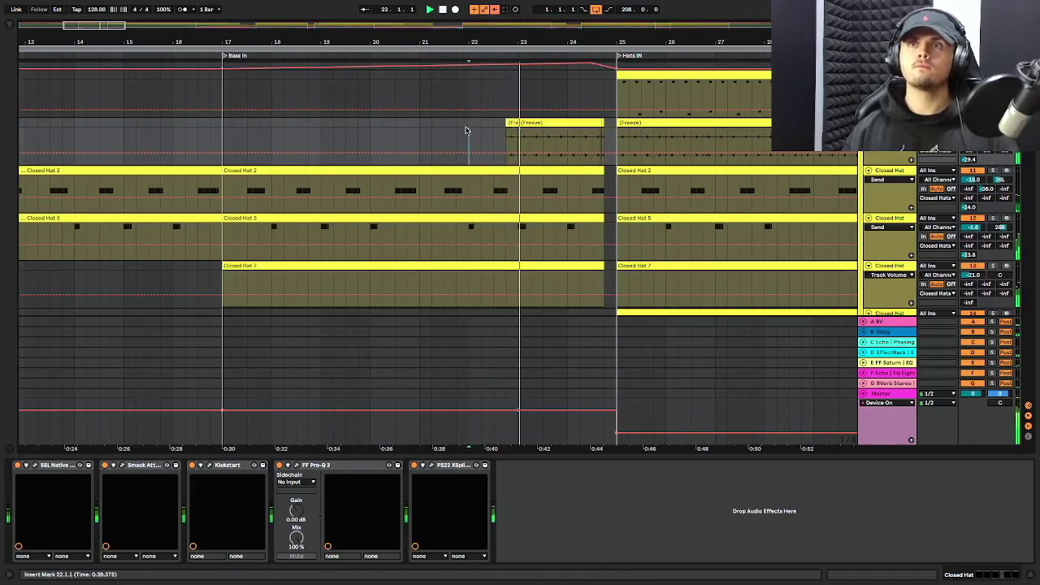
key("space")
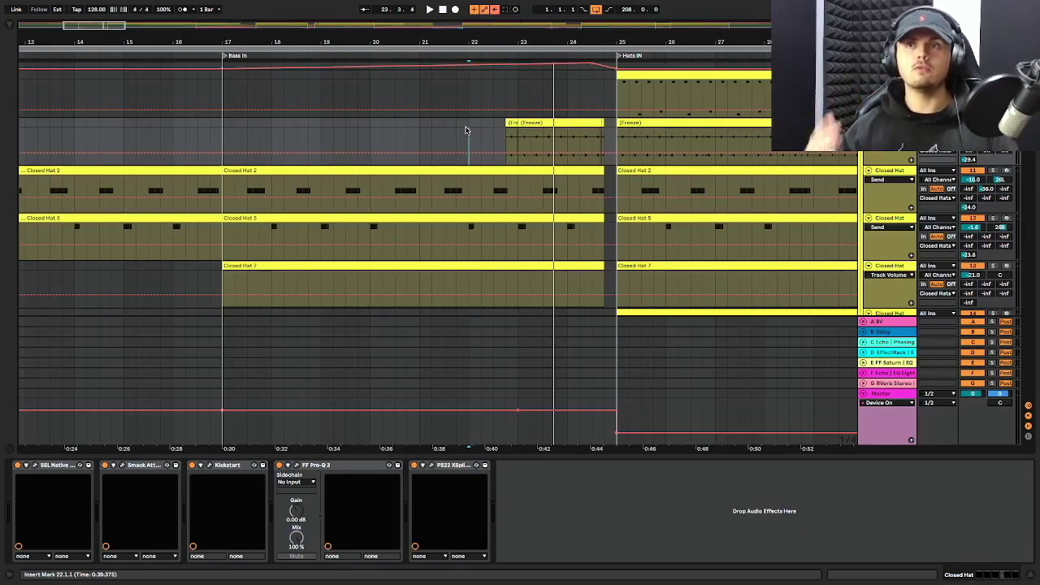
scroll(466, 130, "up", 2)
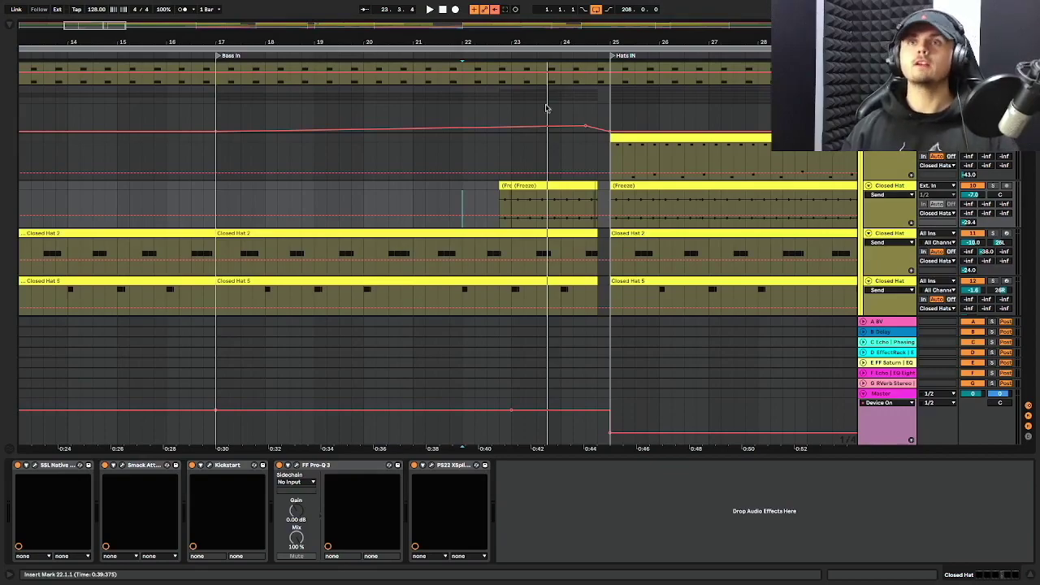
left_click(413, 116)
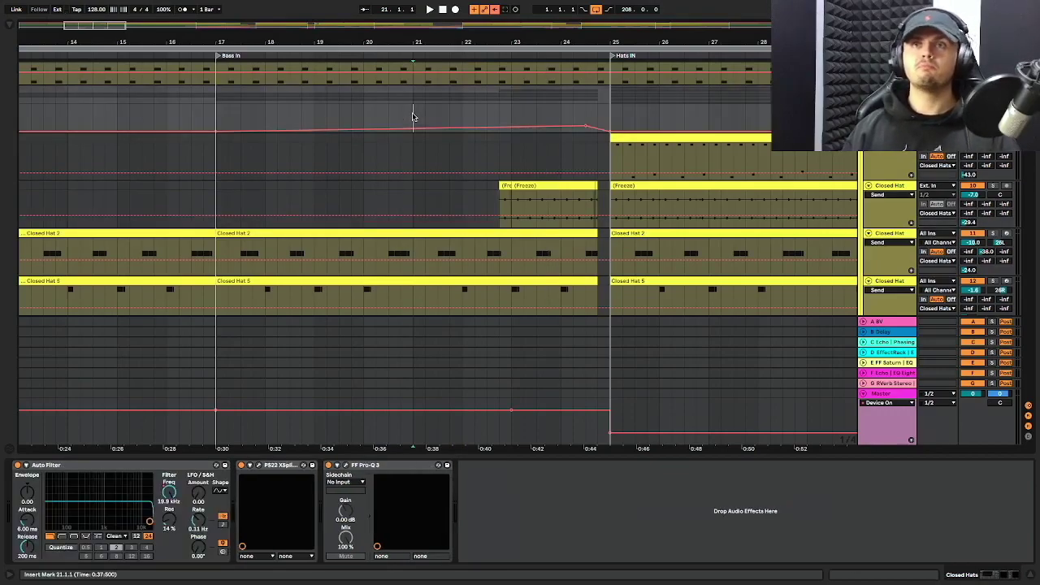
left_click(908, 365)
key("space")
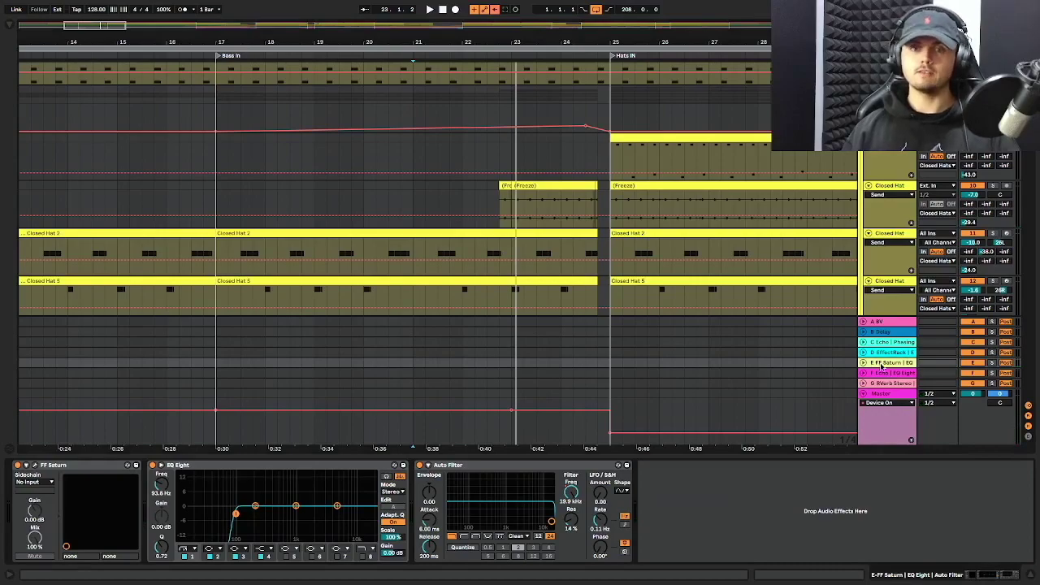
left_click(33, 466)
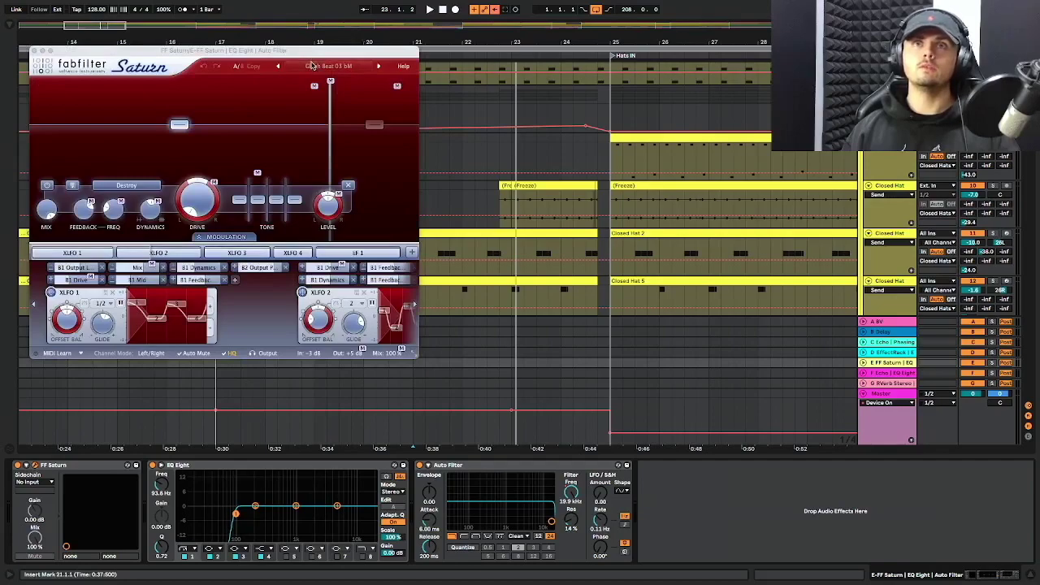
left_click(313, 65)
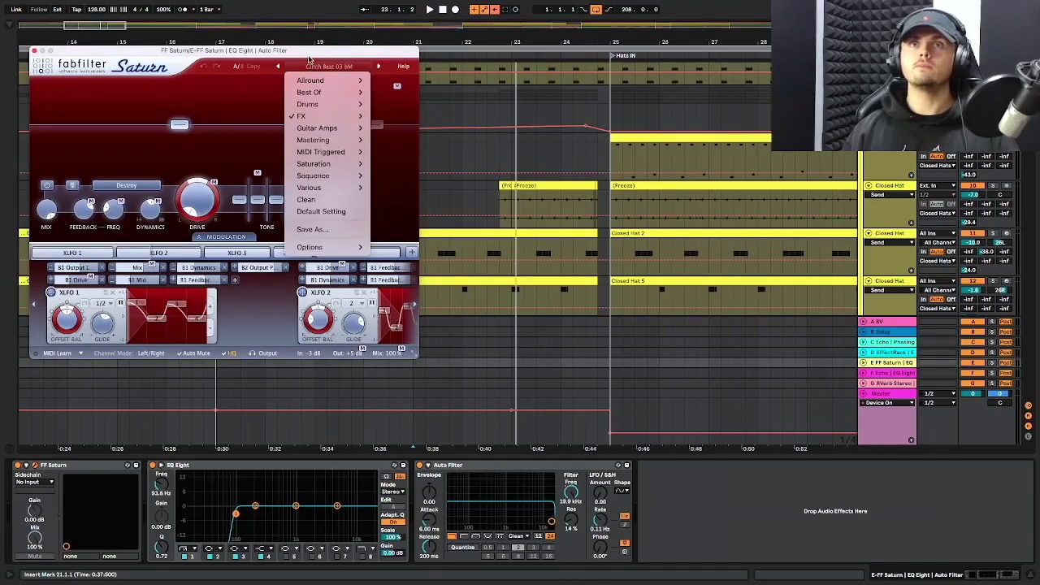
left_click(311, 64)
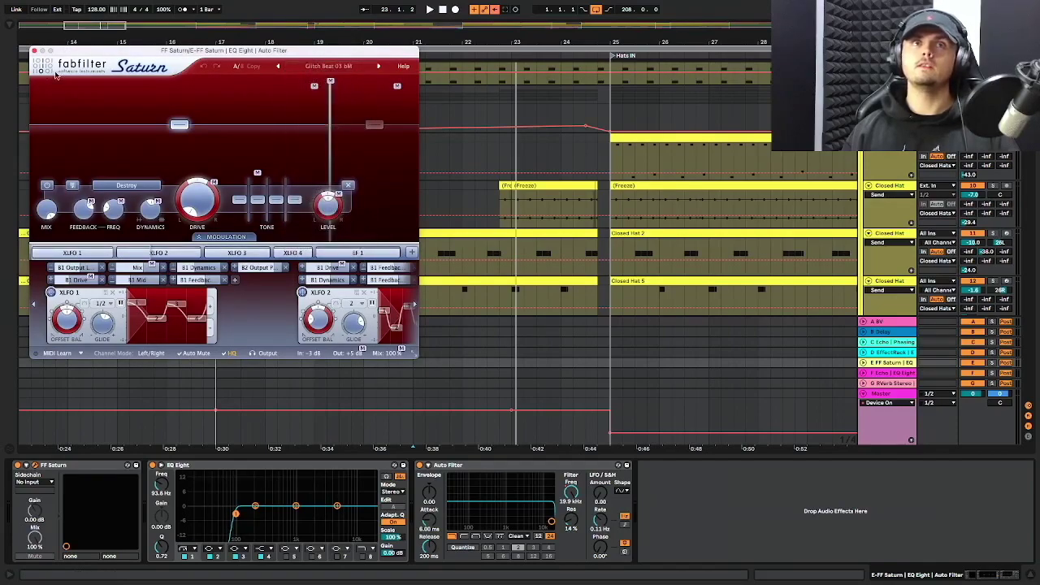
left_click(35, 50)
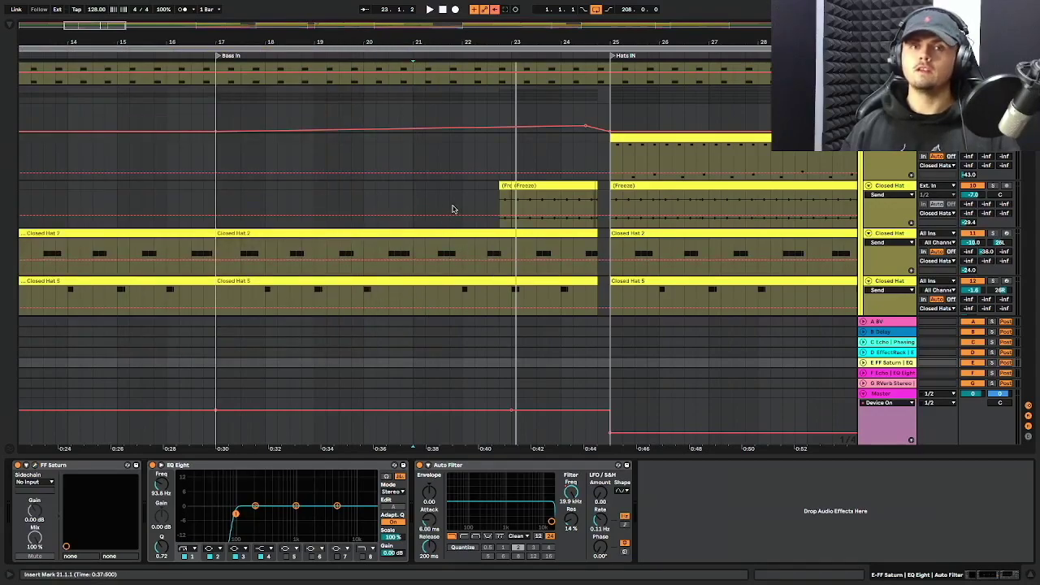
key("space")
left_click_drag(585, 126, 581, 108)
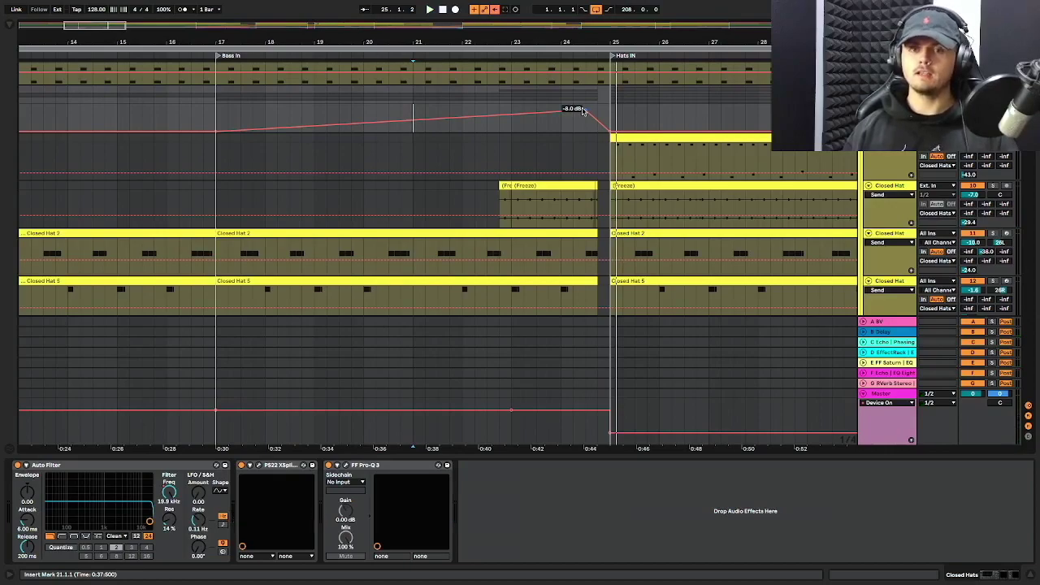
left_click(582, 110)
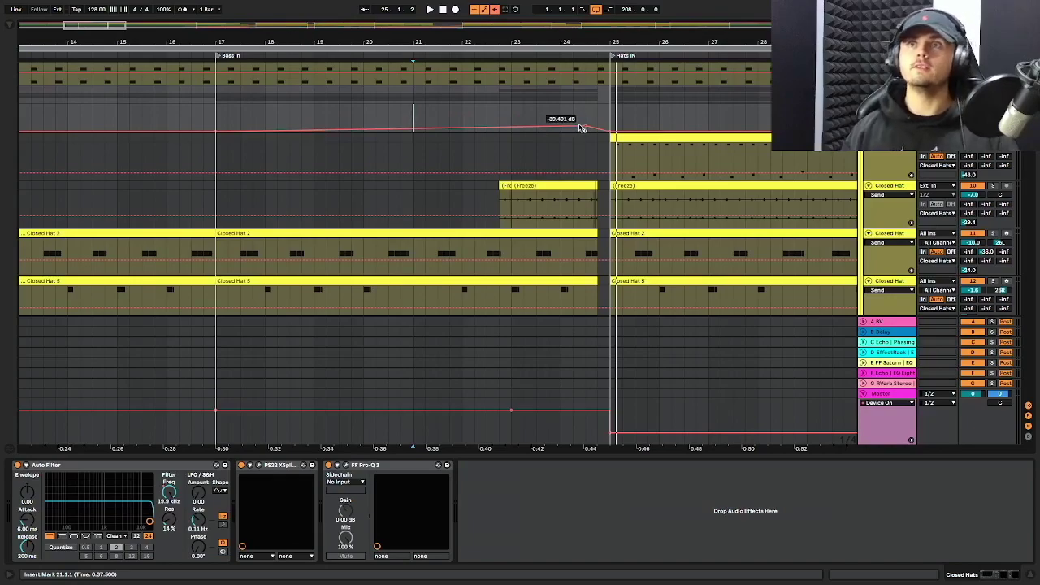
left_click(531, 118)
key("space")
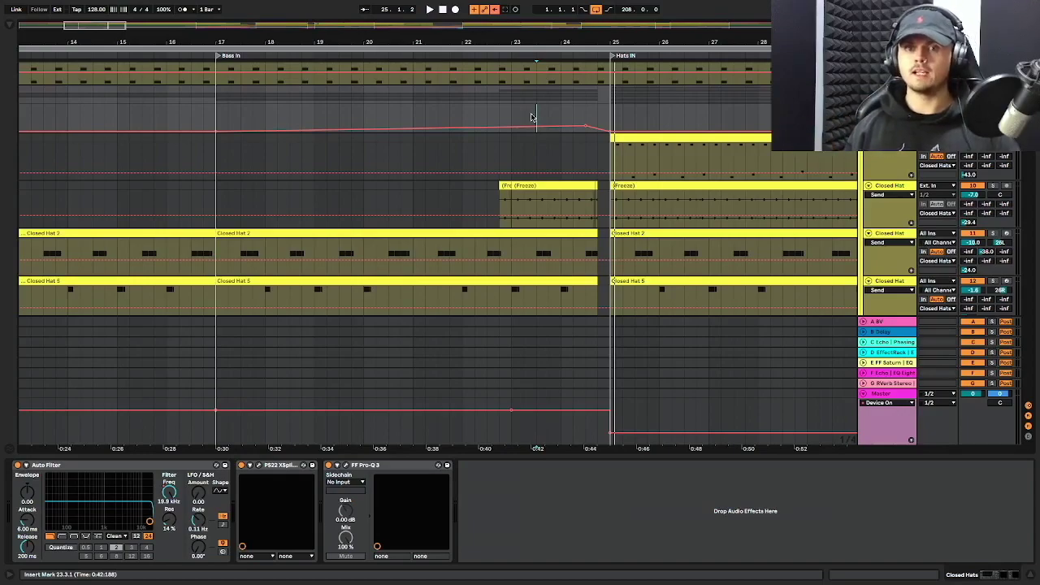
key("space")
scroll(909, 384, "down", 2)
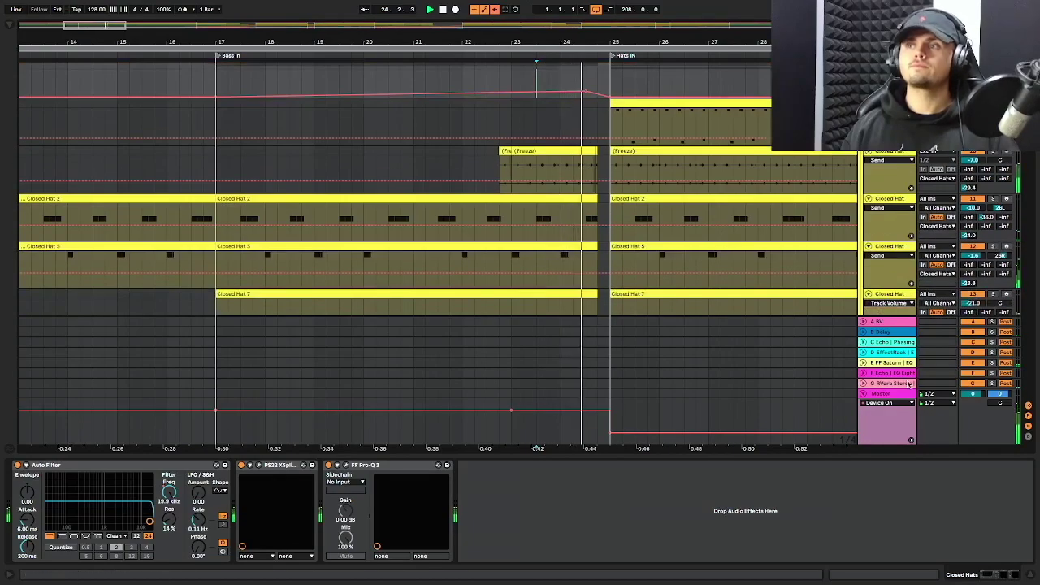
key("space")
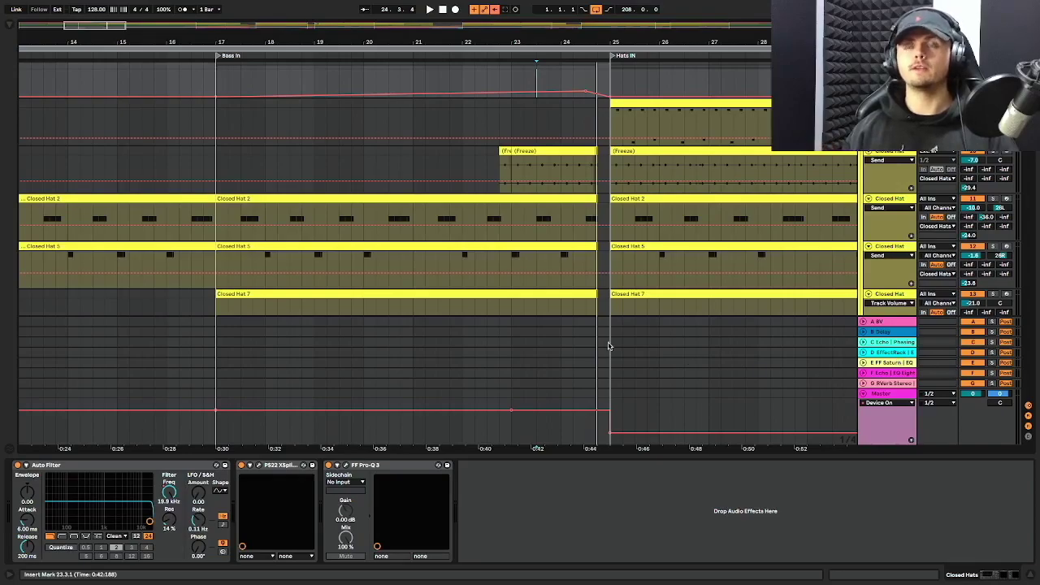
Select the hats track and then the automated track to view their devices
left_click(514, 129)
scroll(516, 129, "down", 5)
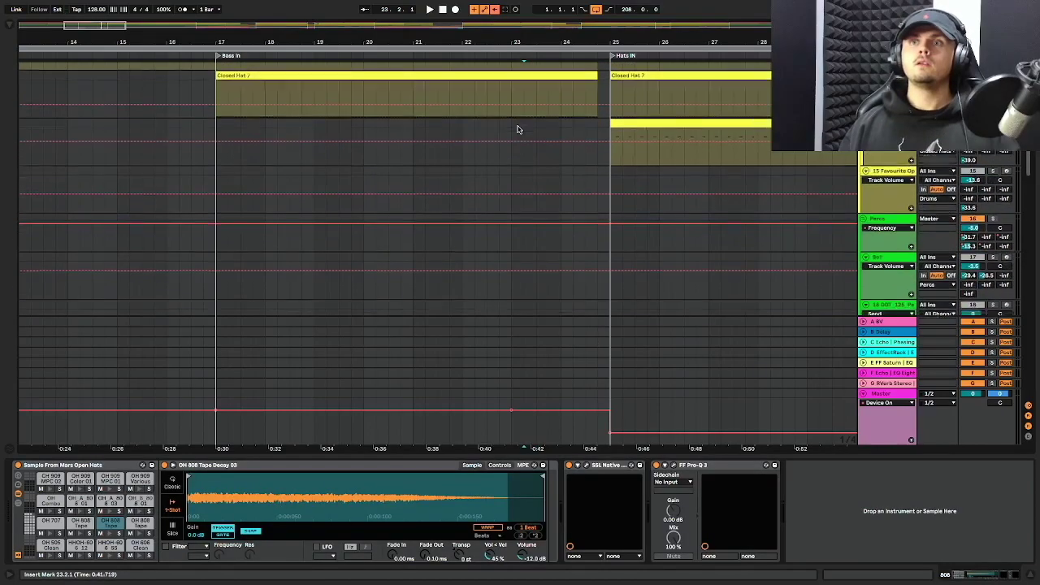
scroll(732, 173, "up", 3)
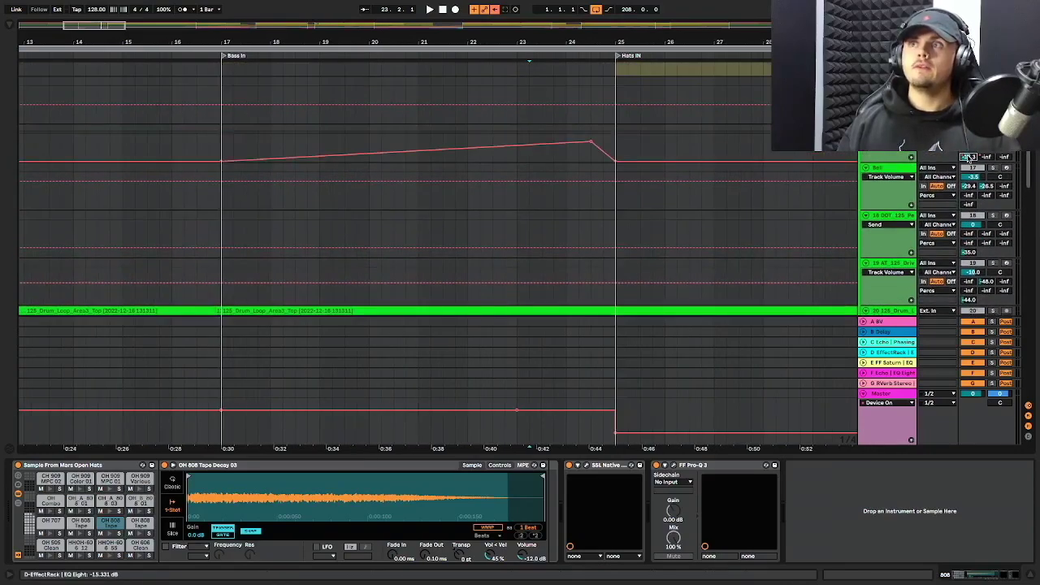
left_click(542, 153)
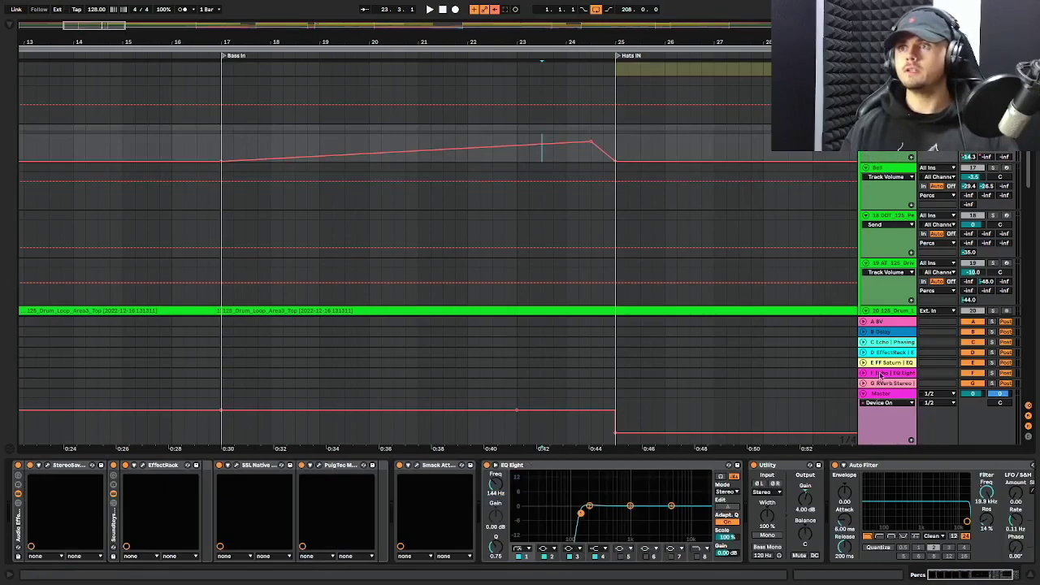
Show the D EffectRack return's chain and open, then close, its Soundtoys Effect Rack window
left_click(888, 354)
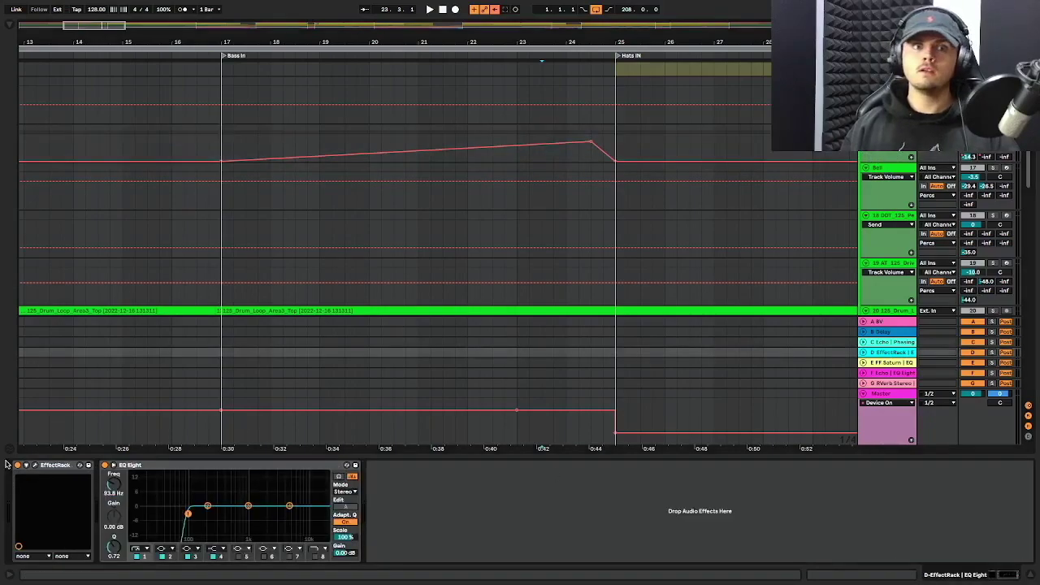
left_click(36, 467)
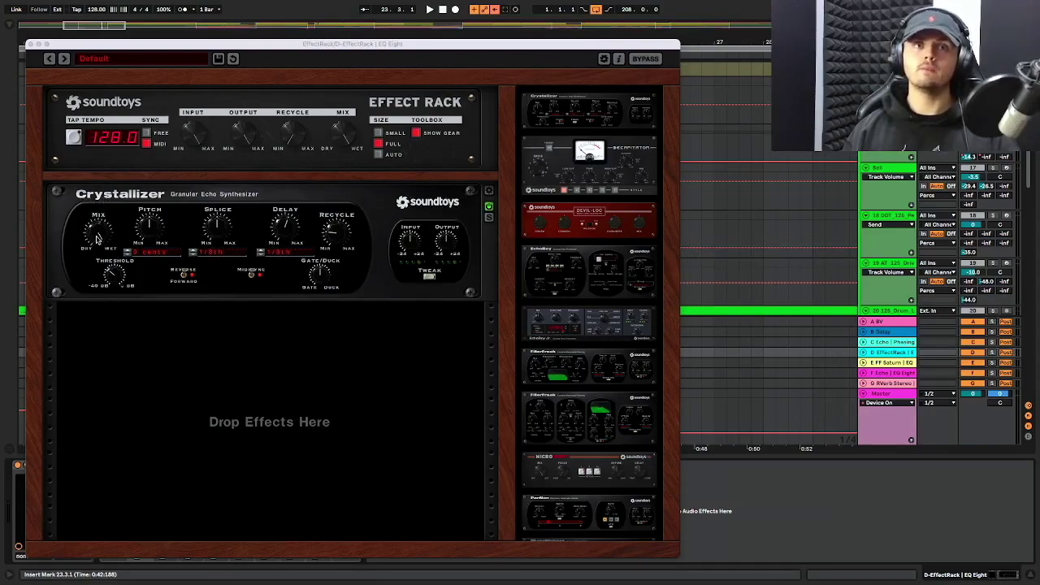
left_click(31, 45)
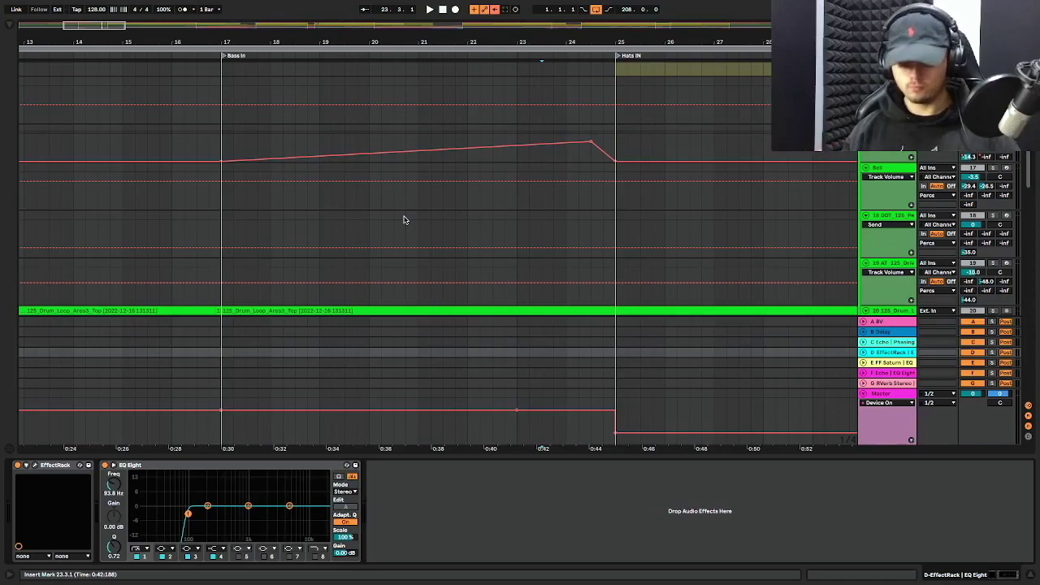
Play the build from bar 22.2 on the Percs track, then stop
left_click(558, 213)
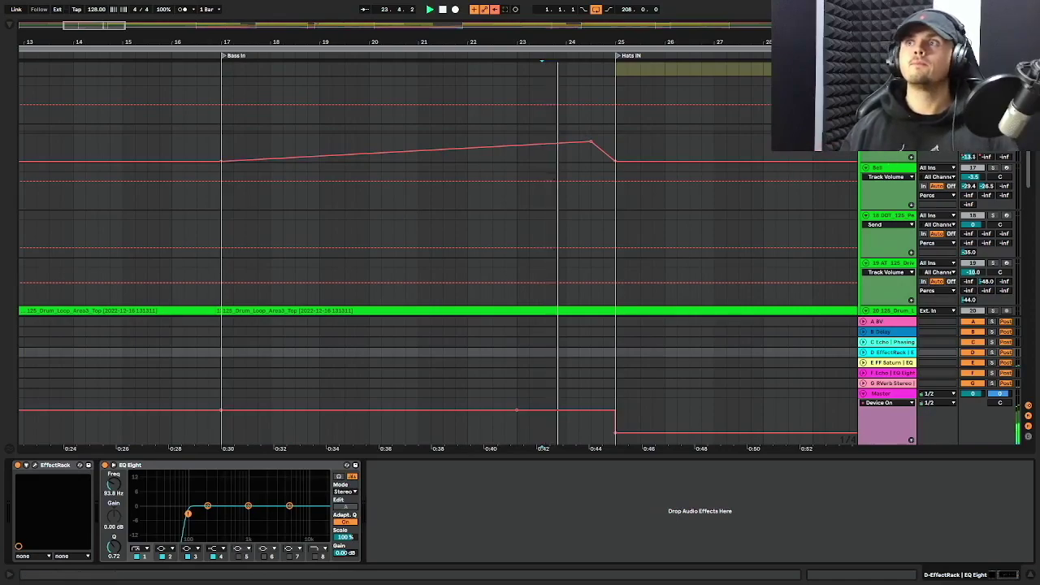
left_click(480, 129)
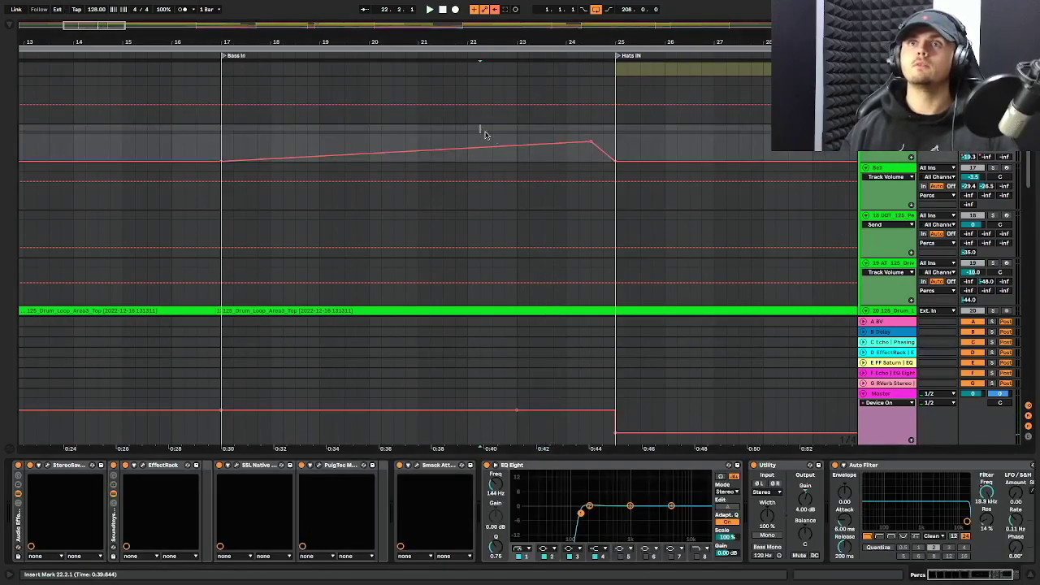
key("space")
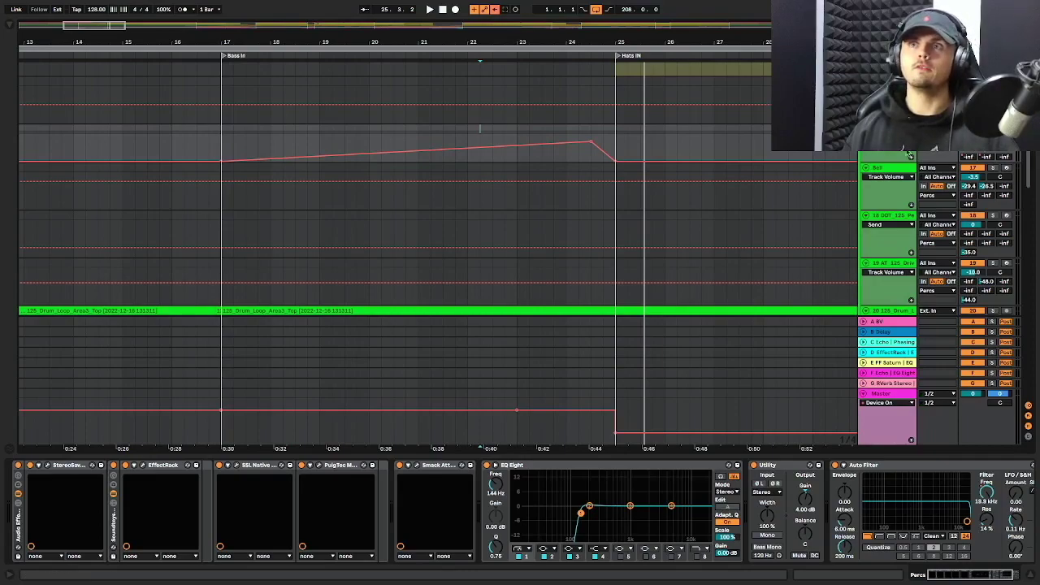
key("space")
Replay the transition from bar 22 into Hats IN while zooming out the arrangement
left_click(469, 131)
key("space")
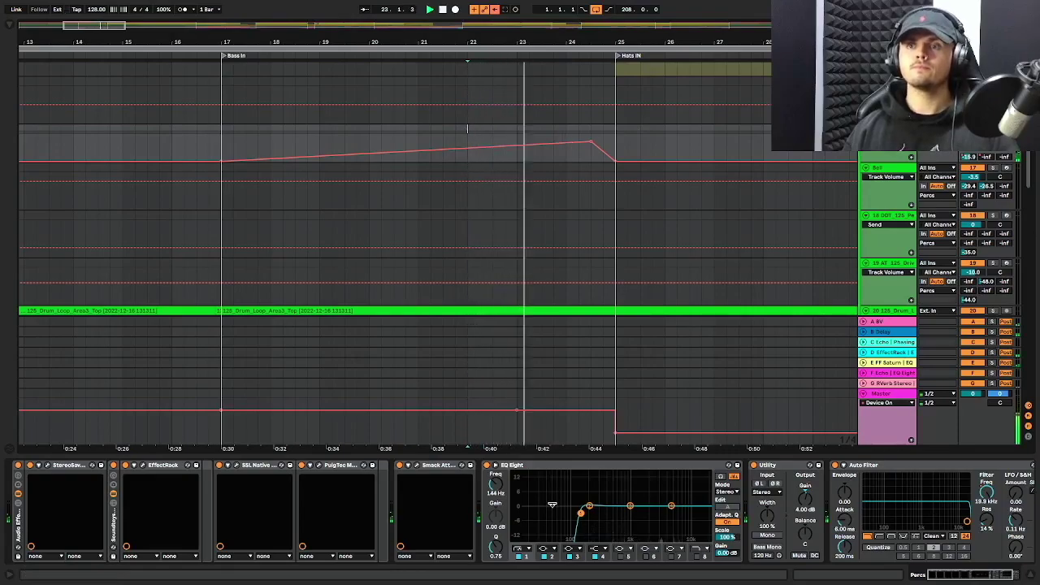
scroll(667, 346, "up", 5)
scroll(667, 337, "up", 4)
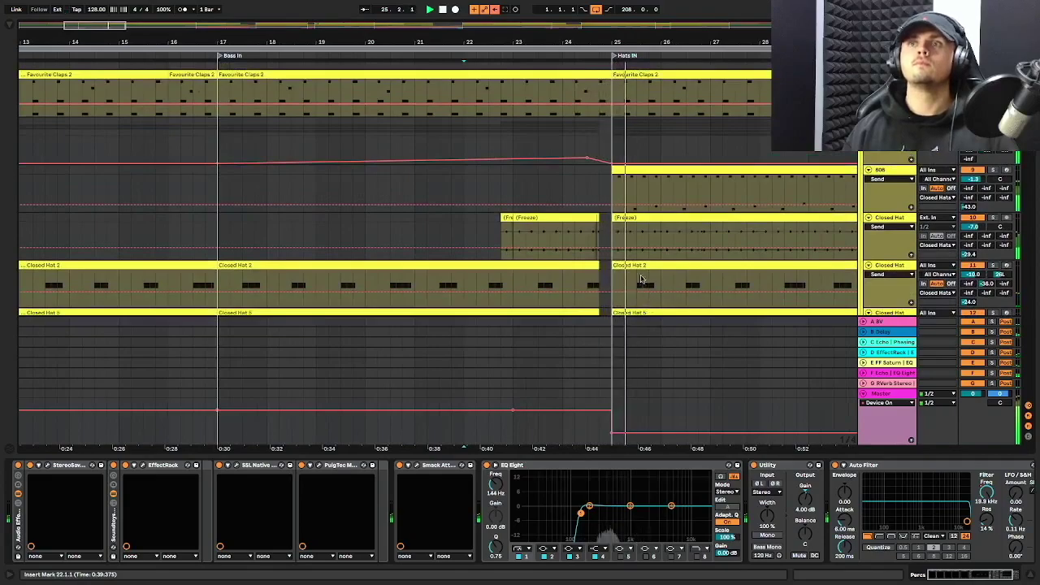
scroll(634, 309, "down", 1)
scroll(623, 310, "down", 5)
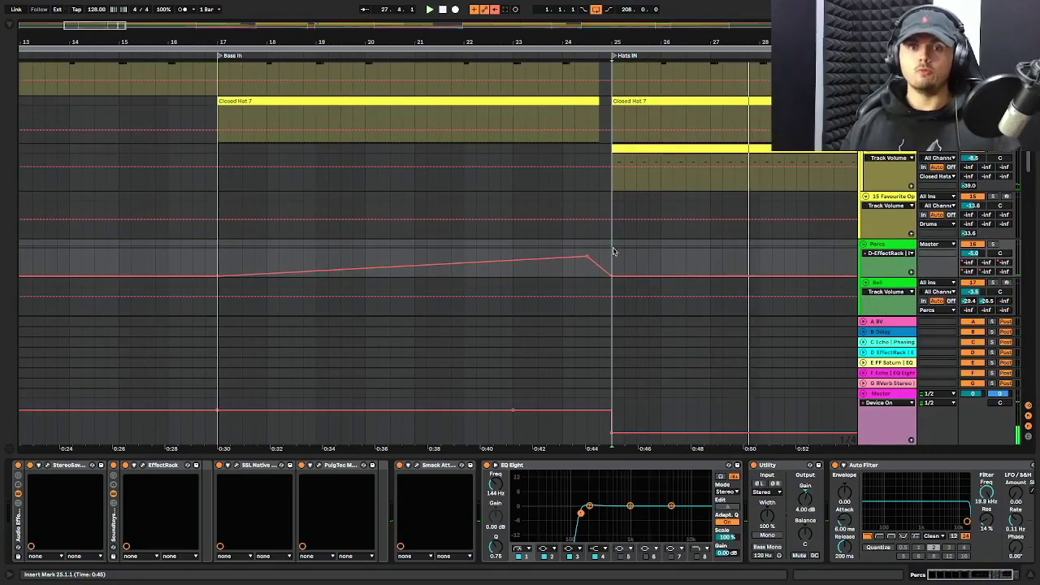
scroll(615, 252, "down", 2)
scroll(613, 253, "down", 4)
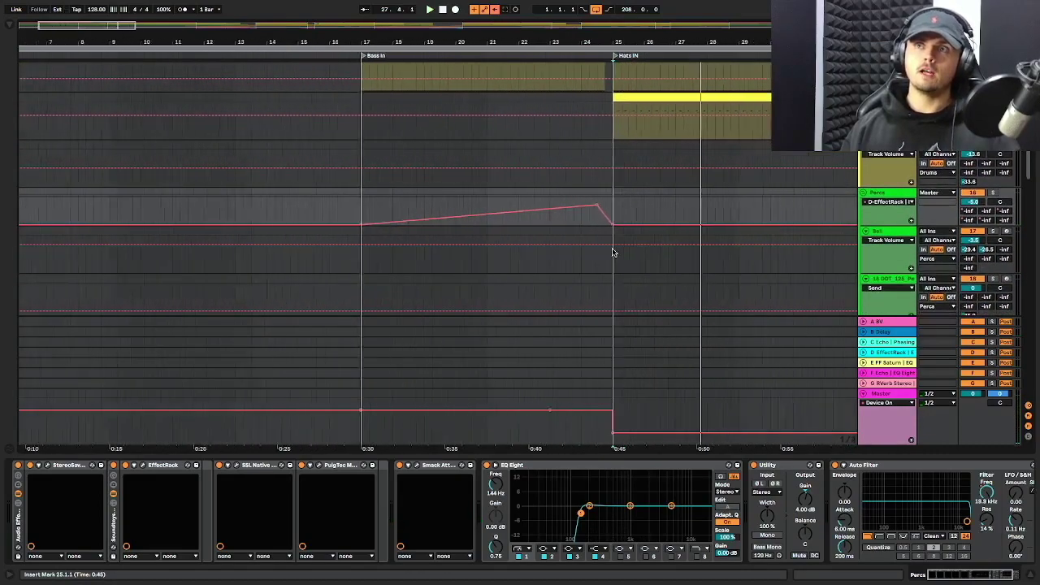
scroll(613, 253, "down", 1)
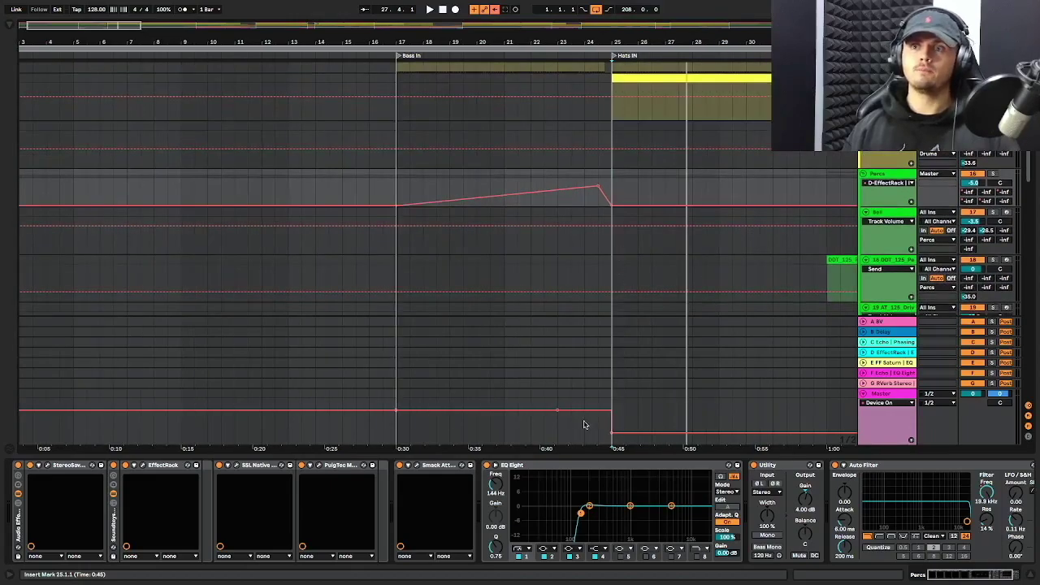
Review the Master chain, play from 0:10, then show the G Reverb Stereo return's devices
left_click(906, 396)
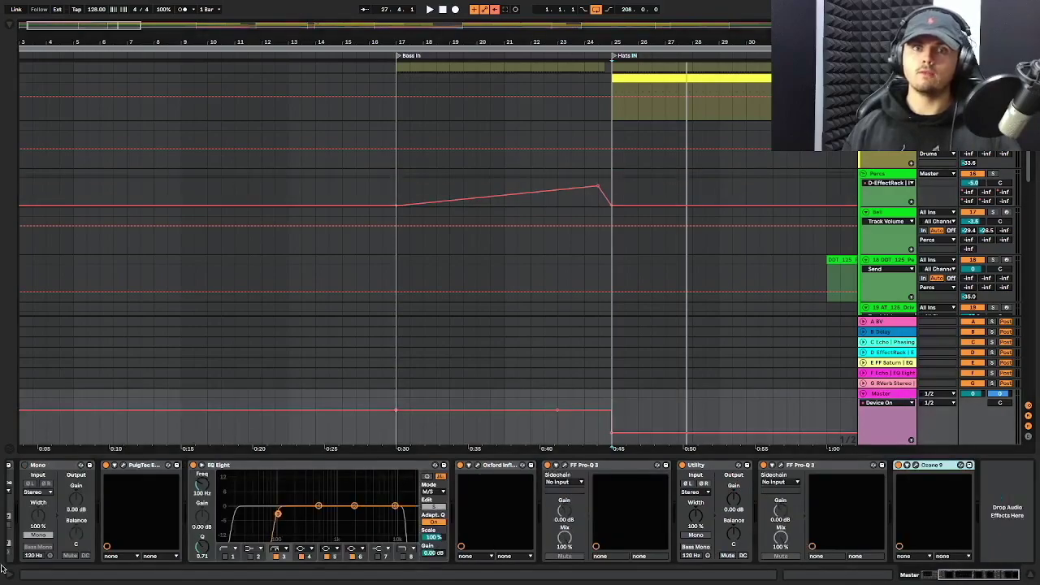
scroll(136, 526, "left", 4)
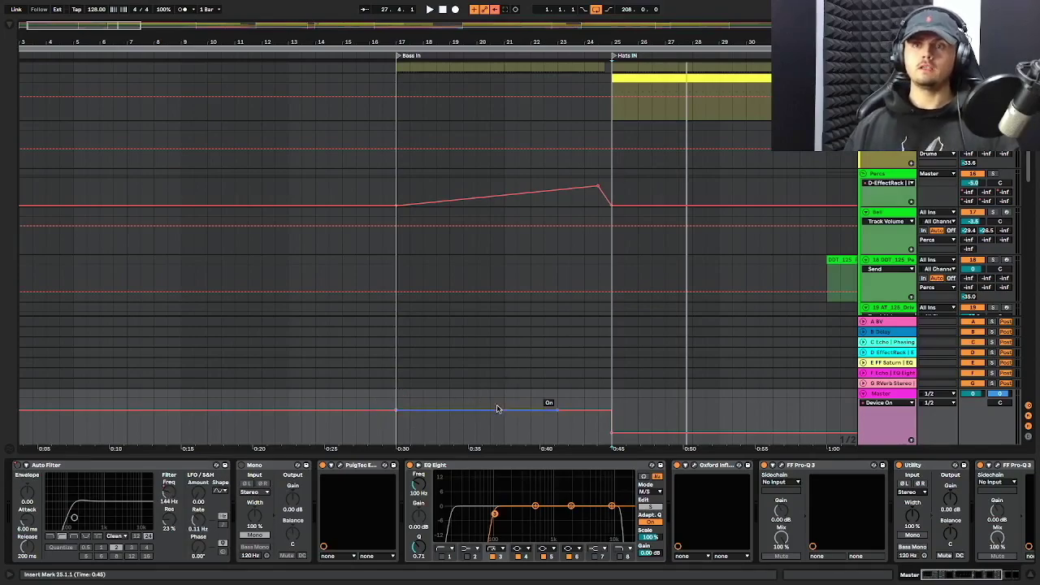
left_click(113, 400)
key("space")
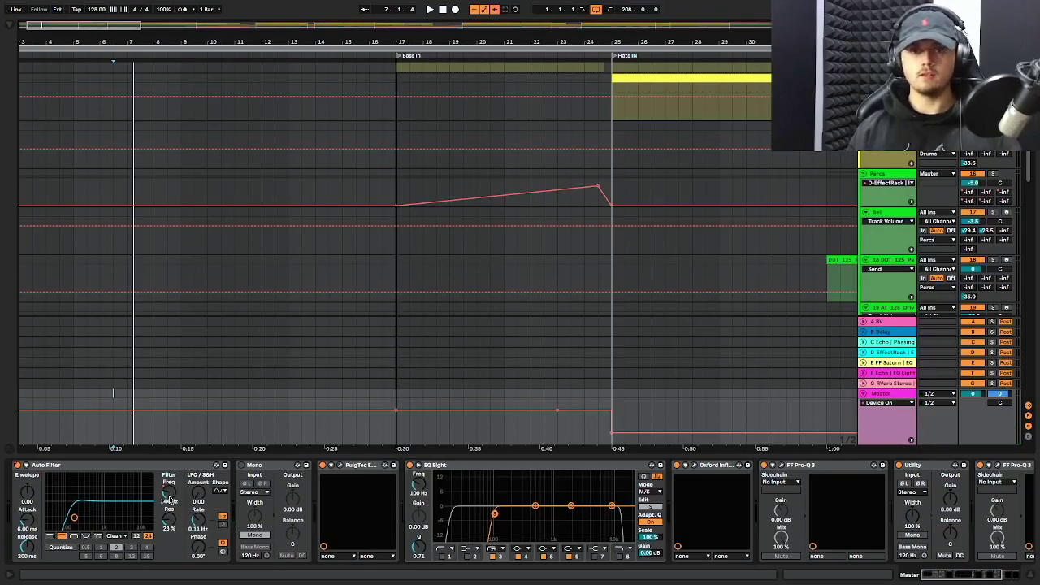
left_click(585, 383)
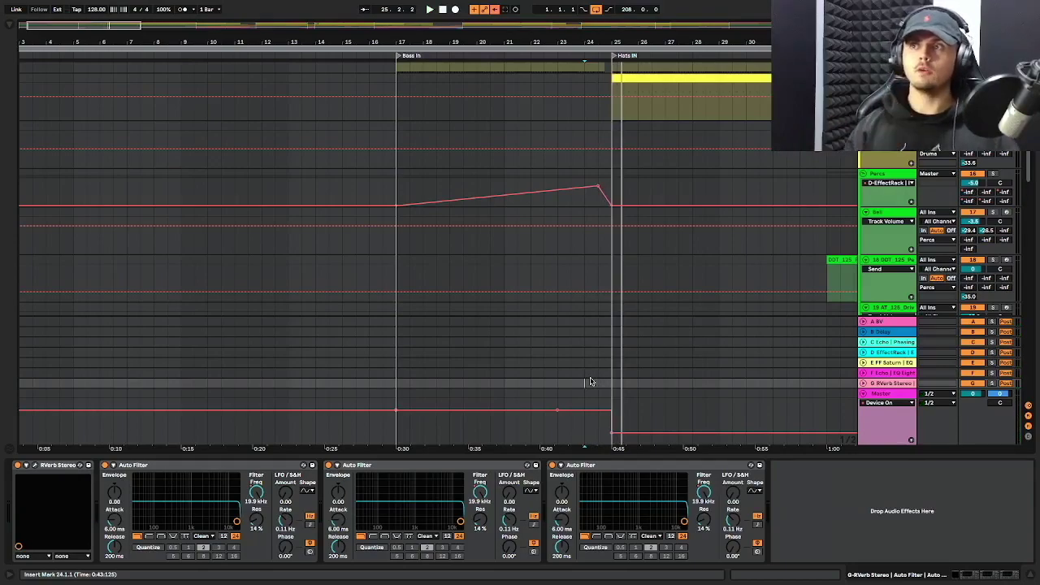
Scroll and zoom through the arrangement to locate the PanFlute track around bar 39
scroll(591, 383, "up", 6)
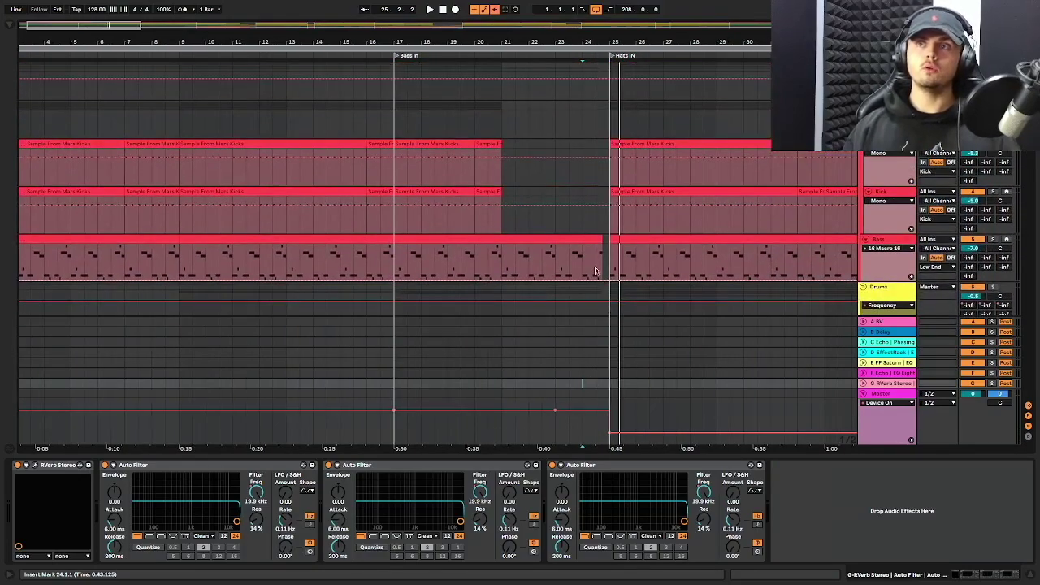
scroll(658, 358, "down", 1)
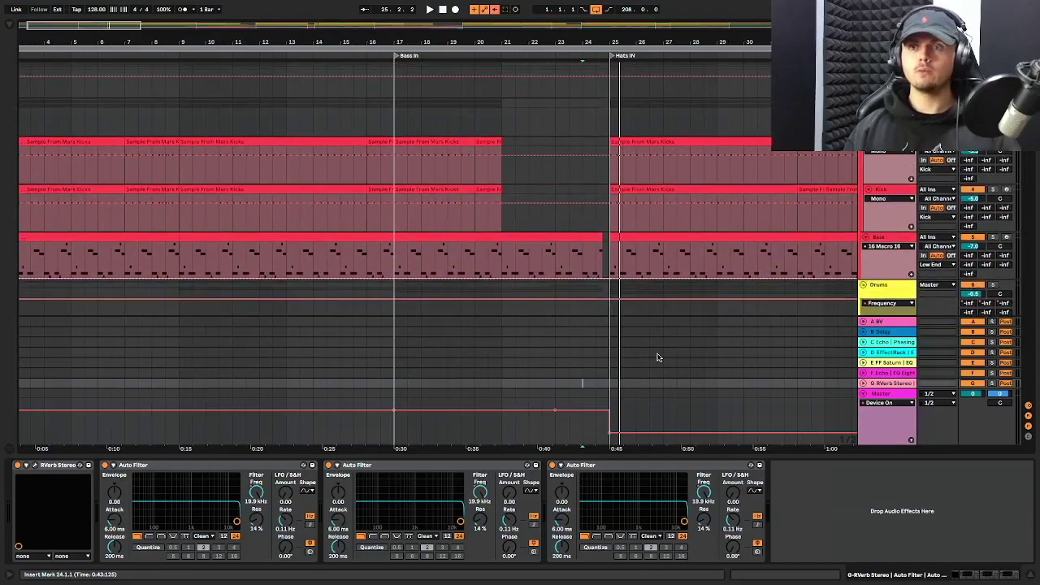
scroll(658, 357, "down", 5)
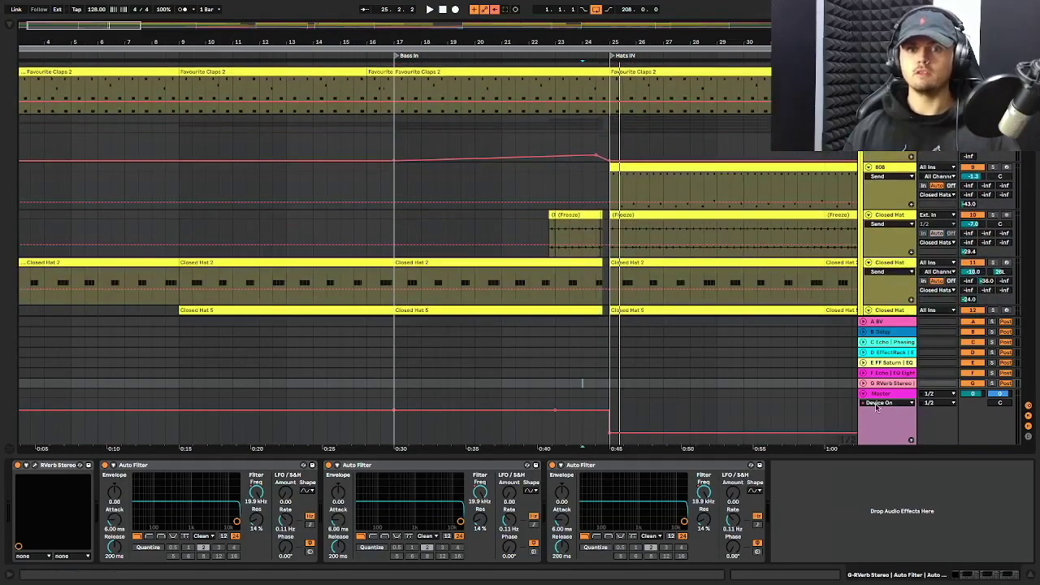
scroll(715, 356, "down", 5)
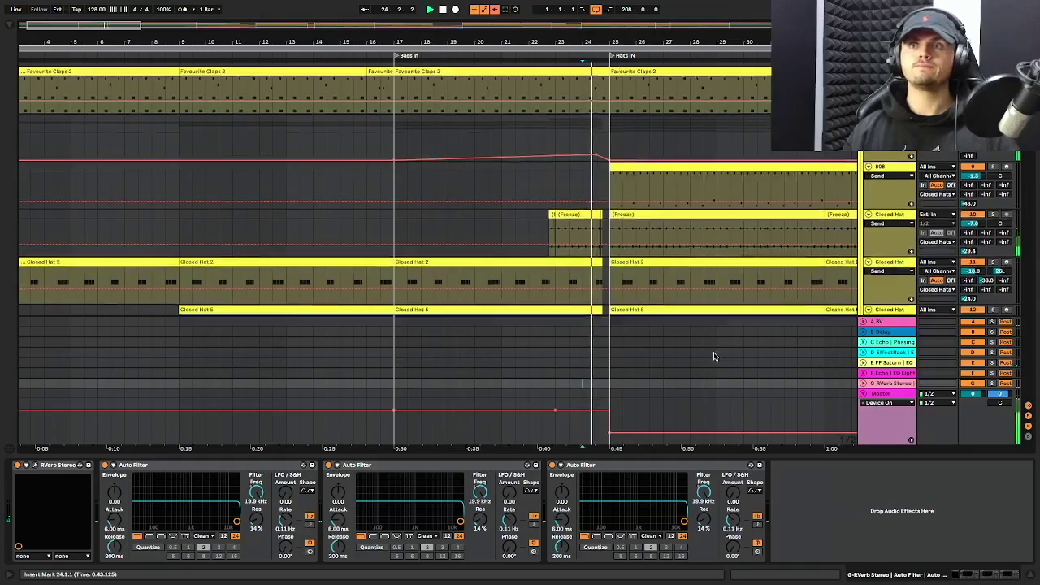
scroll(715, 356, "down", 5)
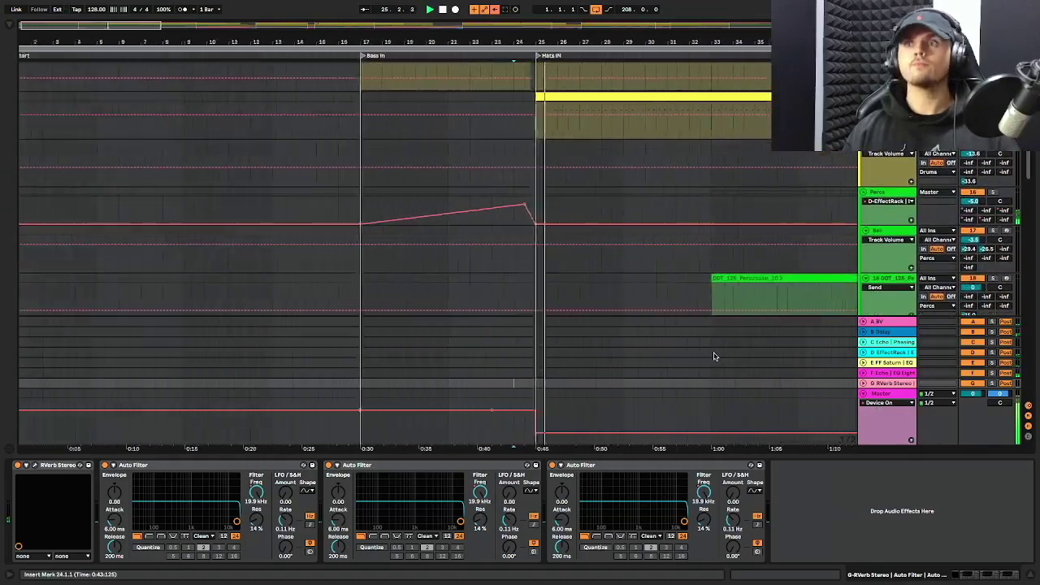
scroll(715, 356, "down", 3)
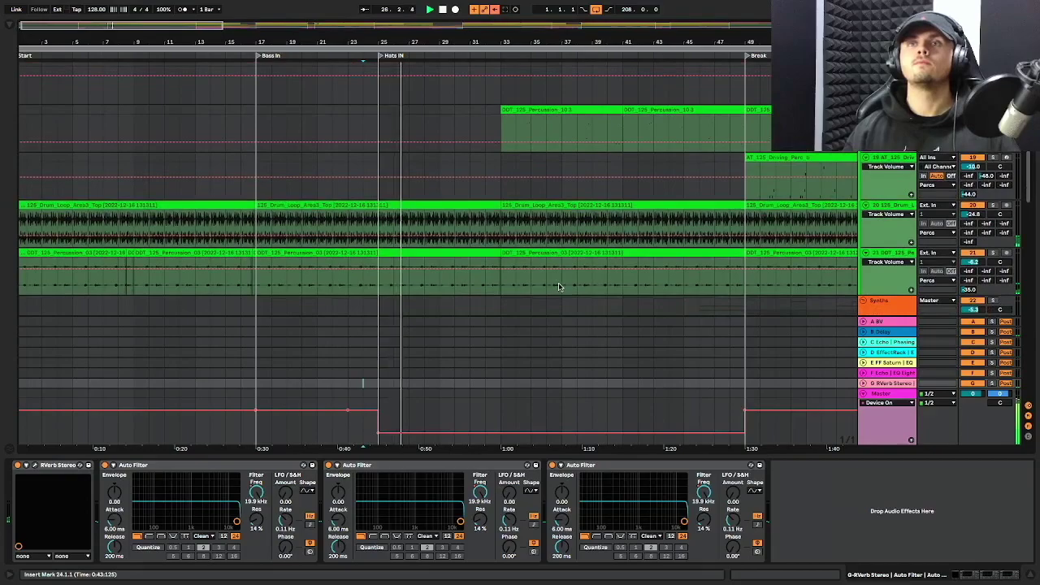
scroll(558, 287, "down", 1)
scroll(558, 287, "down", 5)
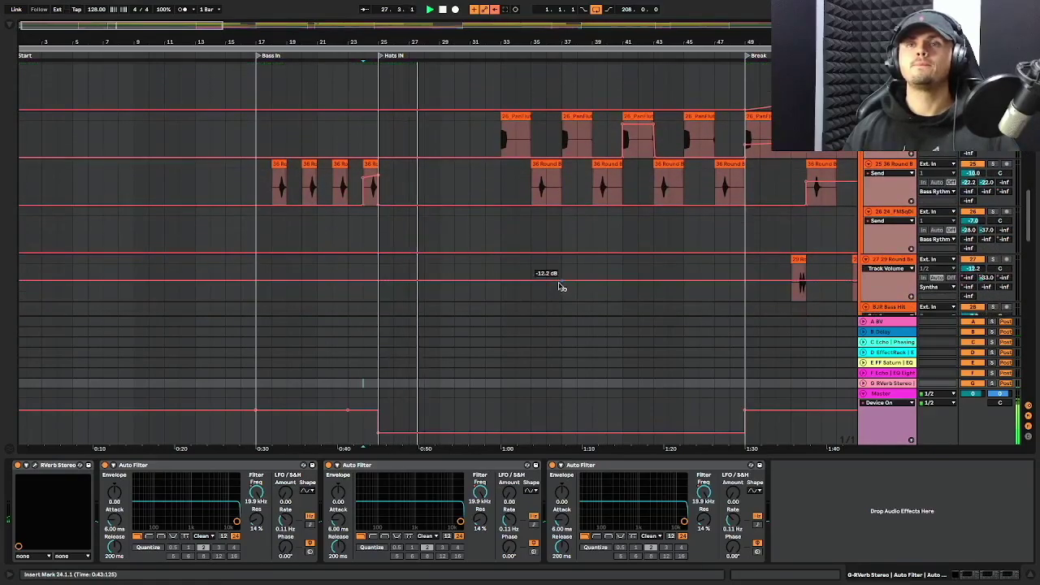
scroll(559, 286, "up", 1)
mouse_move(610, 311)
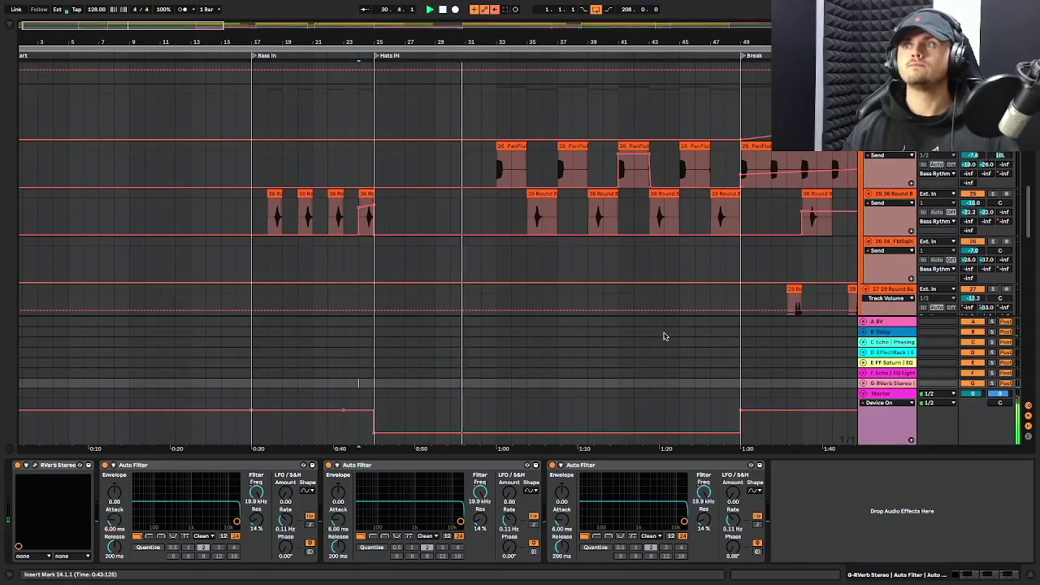
scroll(550, 209, "up", 5)
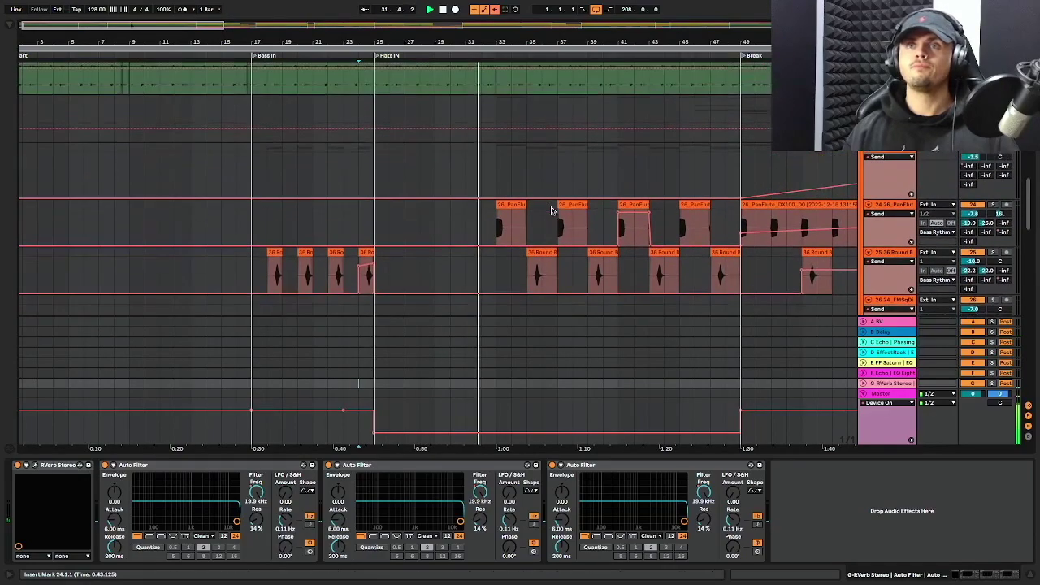
scroll(551, 211, "up", 6)
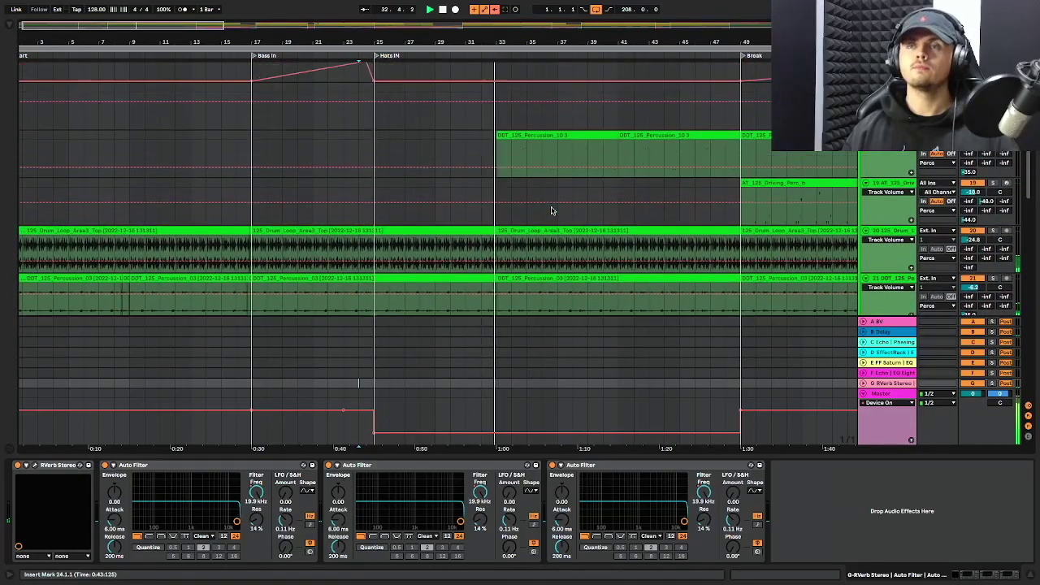
scroll(551, 211, "down", 2)
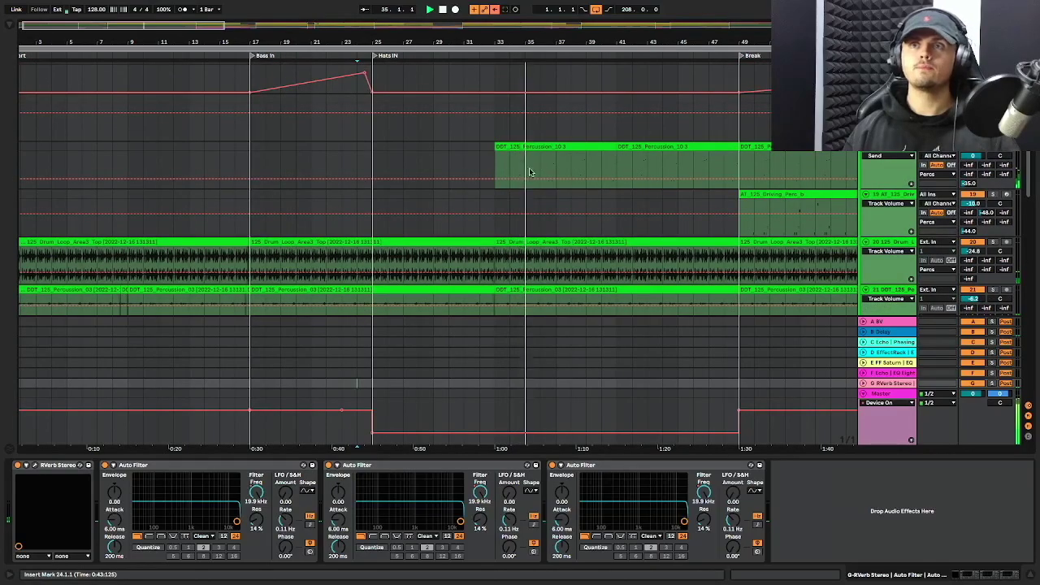
scroll(537, 163, "up", 8)
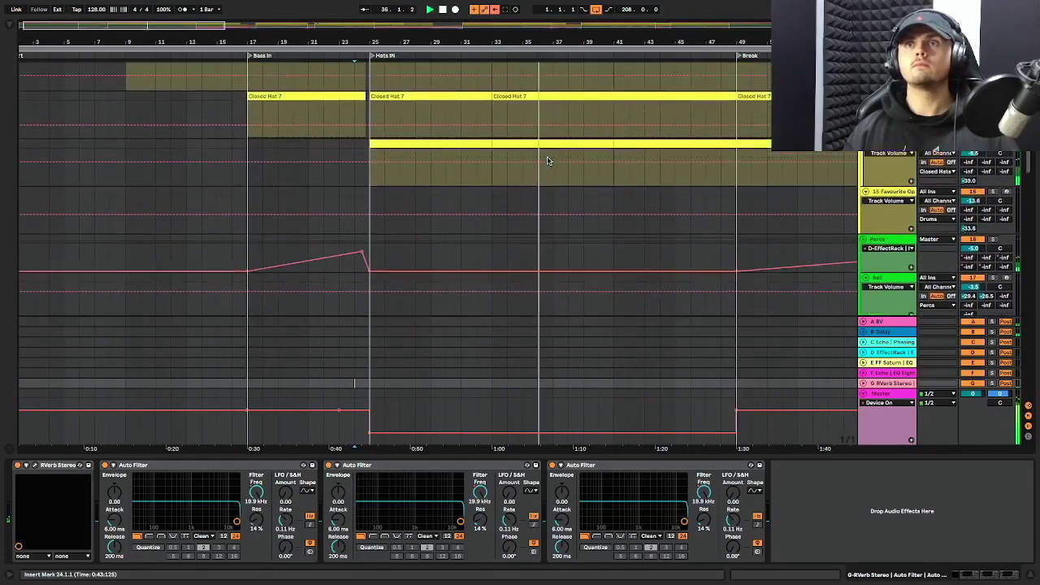
scroll(547, 160, "up", 5)
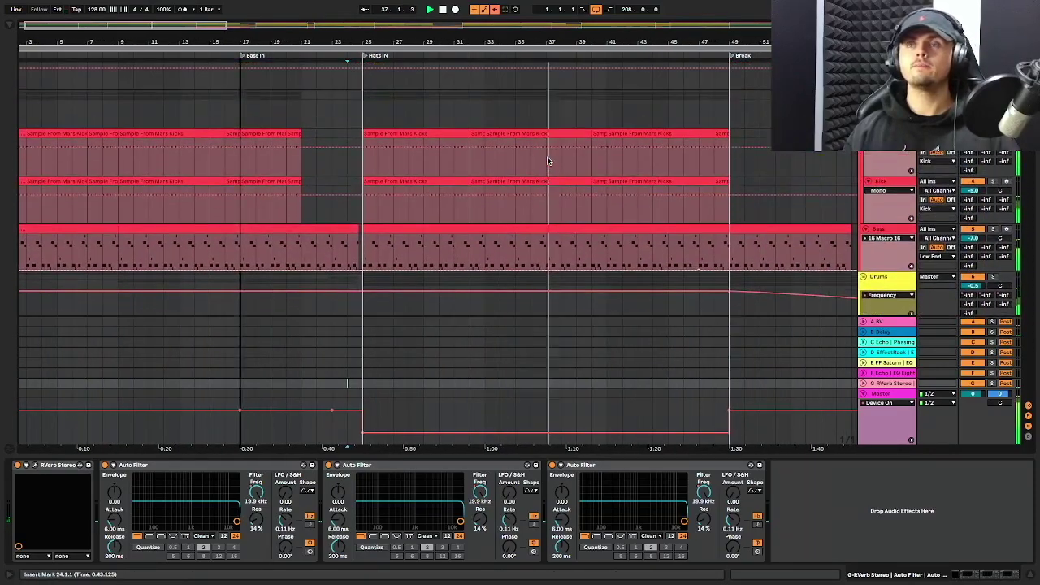
scroll(548, 160, "down", 7)
scroll(548, 160, "up", 10)
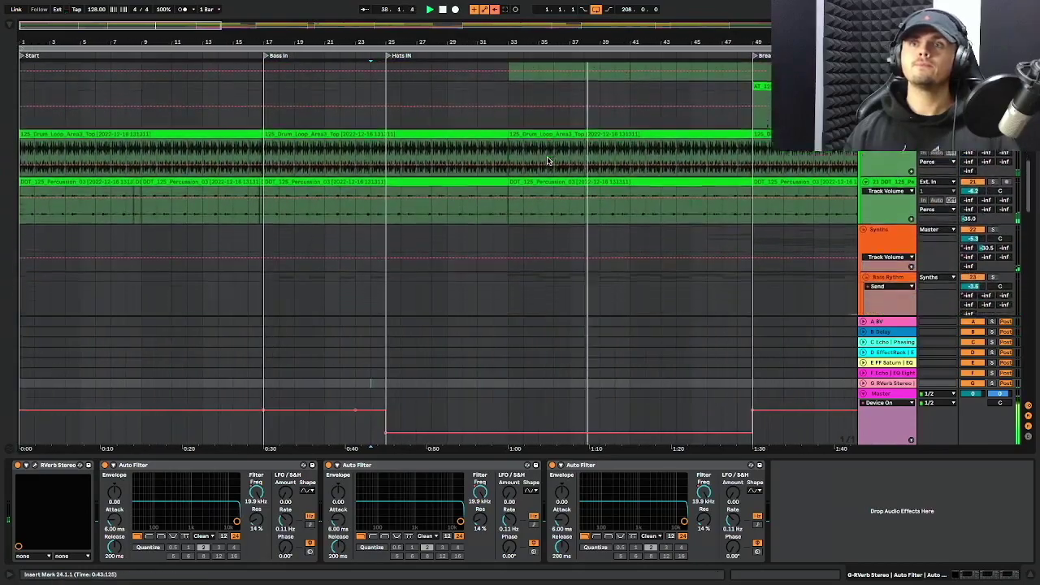
scroll(548, 160, "down", 3)
scroll(551, 161, "right", 5)
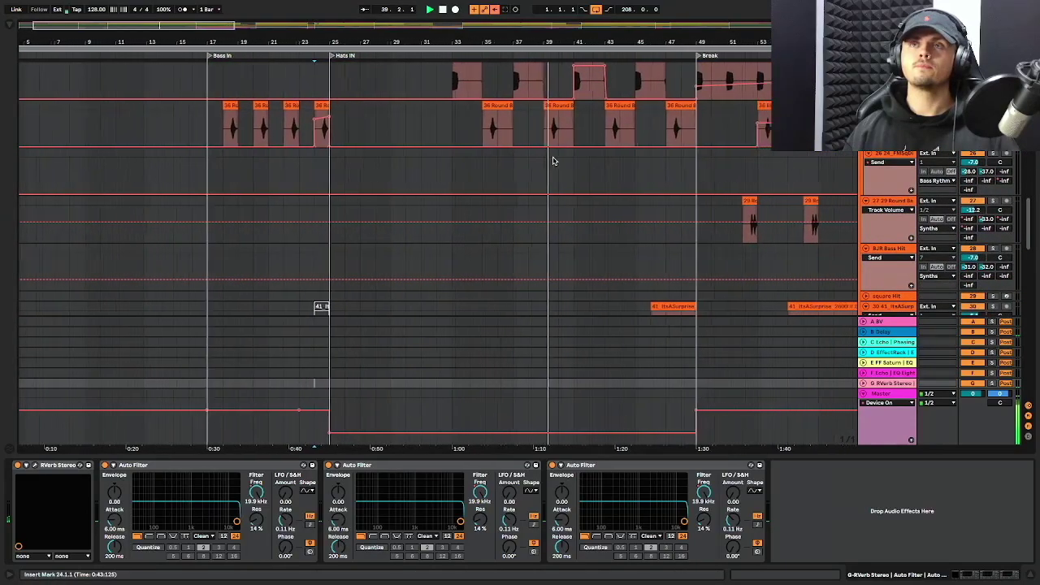
scroll(553, 161, "right", 2)
scroll(555, 161, "up", 3)
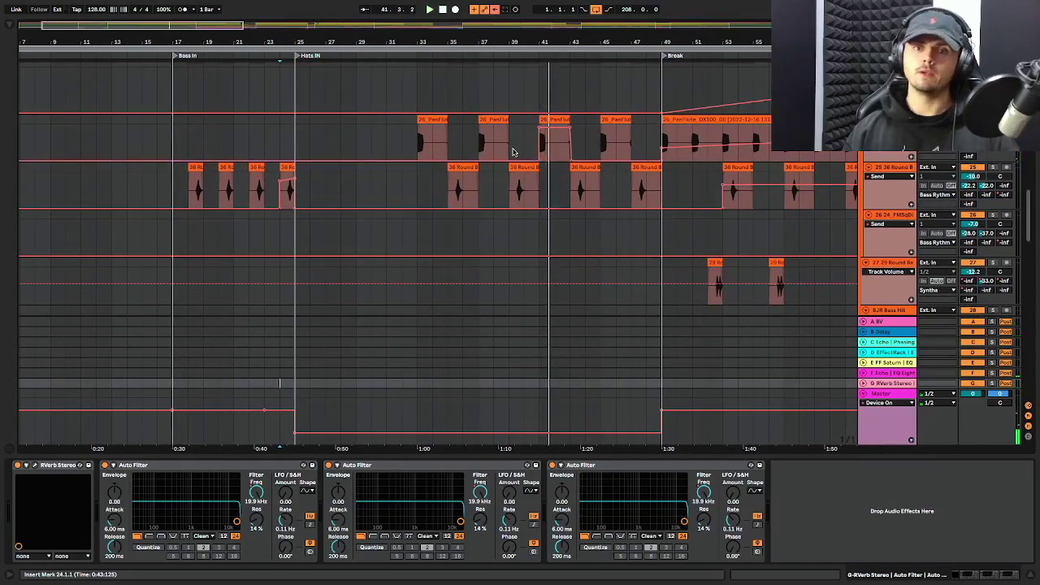
scroll(512, 152, "up", 2)
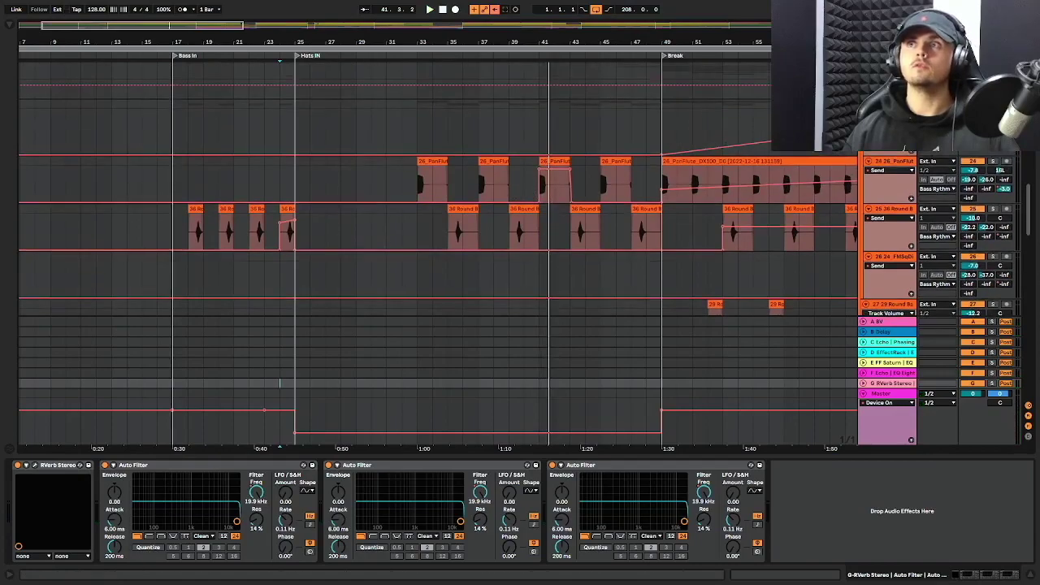
Play the PanFlute track from bar 39 and solo it, showing its SSL Native and Pro-Q 3 chain
left_click(508, 185)
key("space")
left_click(993, 210)
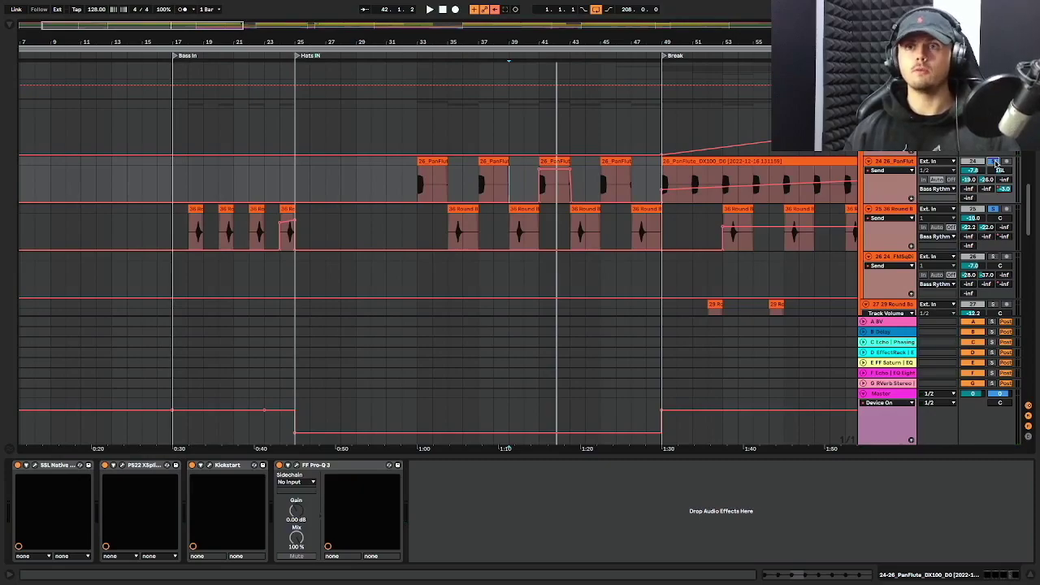
left_click(525, 180)
key("space")
scroll(539, 181, "up", 3)
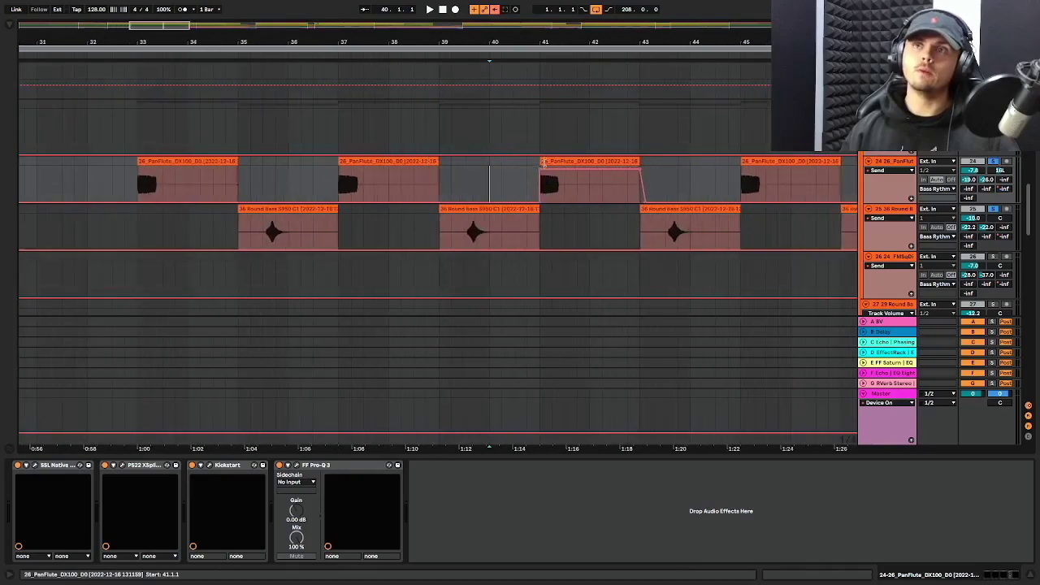
left_click(537, 164)
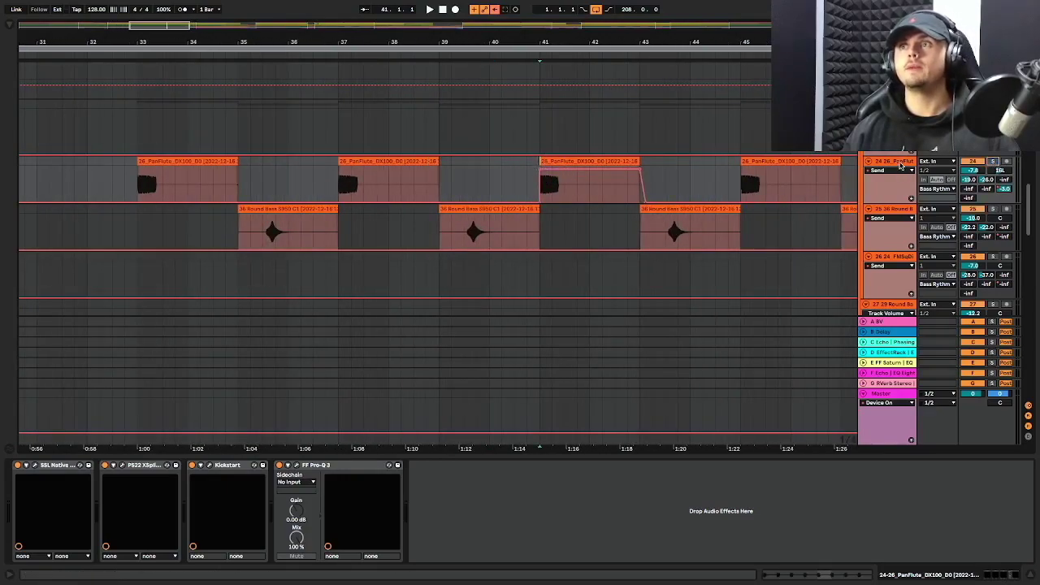
scroll(788, 200, "down", 3)
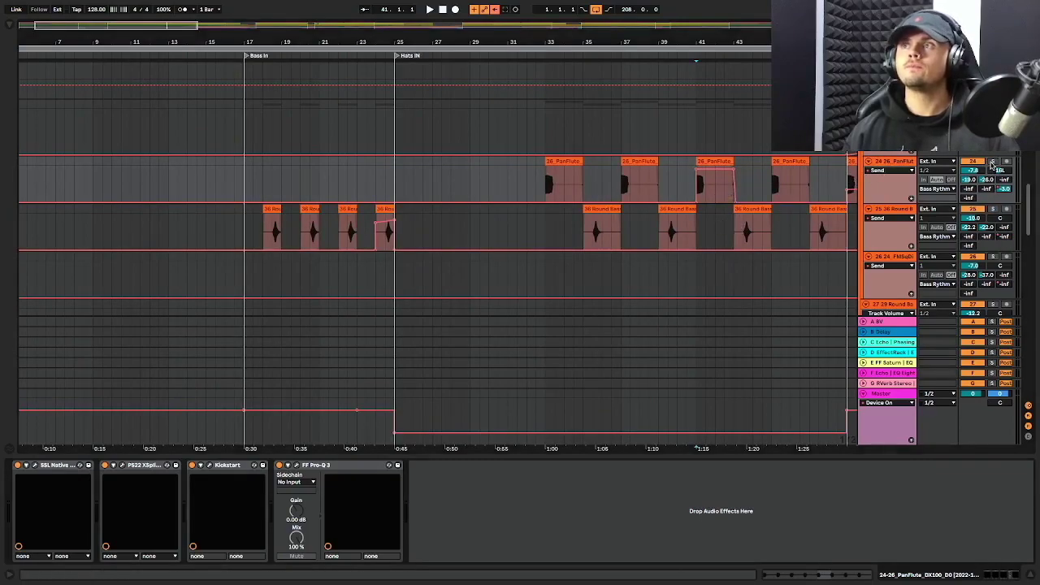
left_click(901, 373)
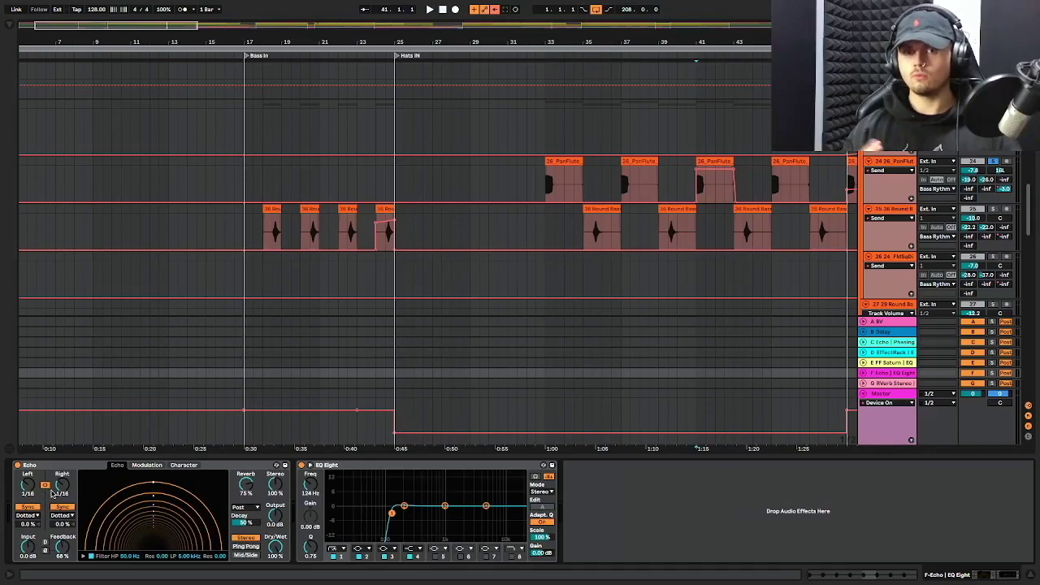
key("space")
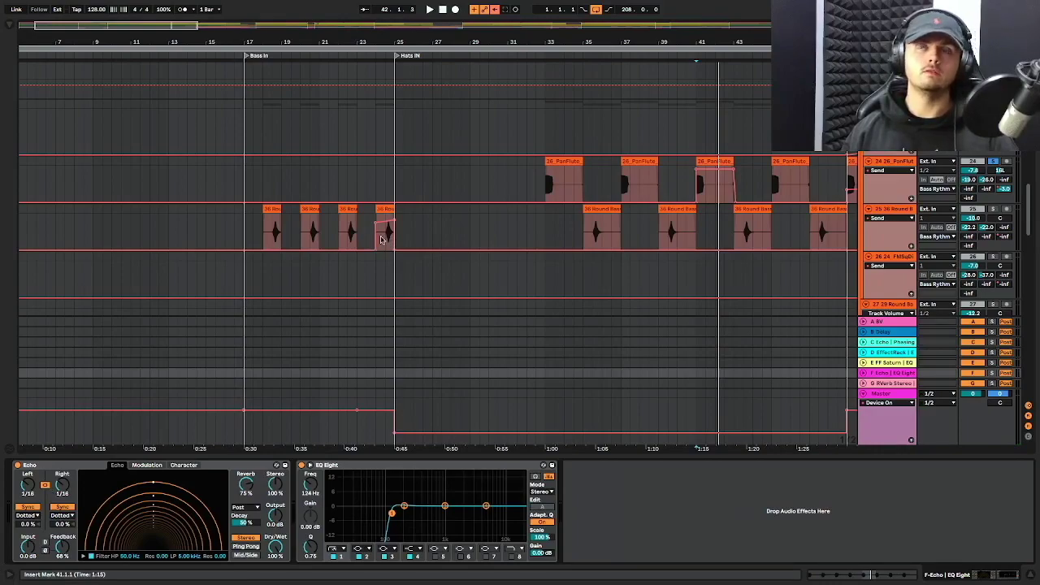
scroll(547, 234, "right", 10)
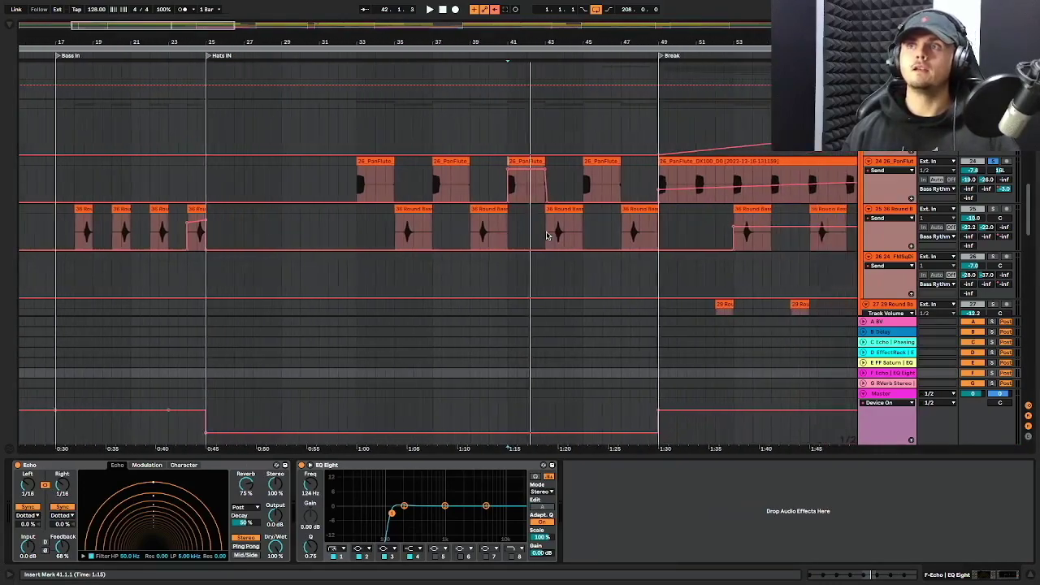
scroll(547, 234, "right", 2)
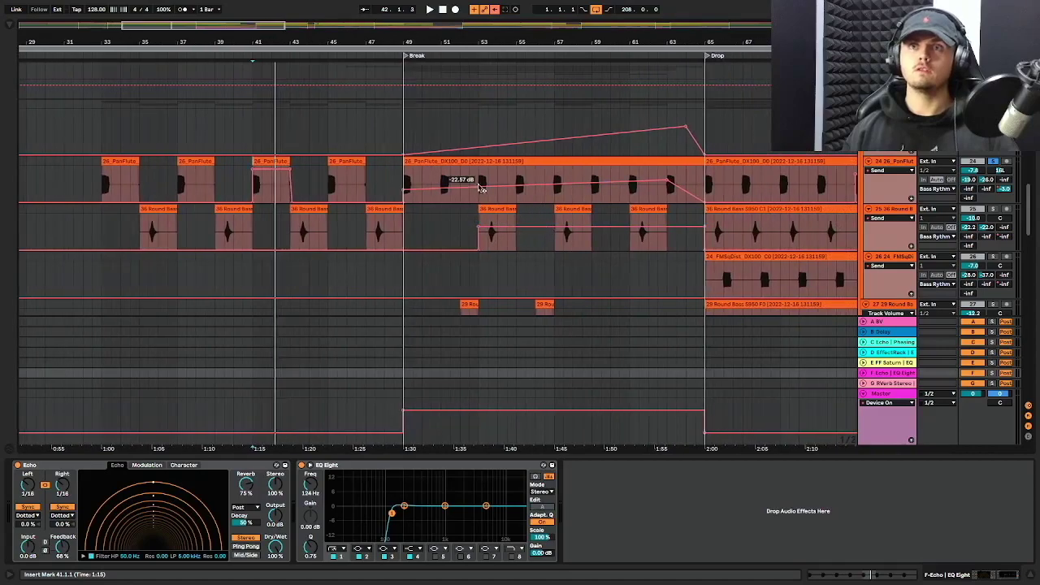
scroll(676, 189, "right", 4)
scroll(675, 189, "right", 2)
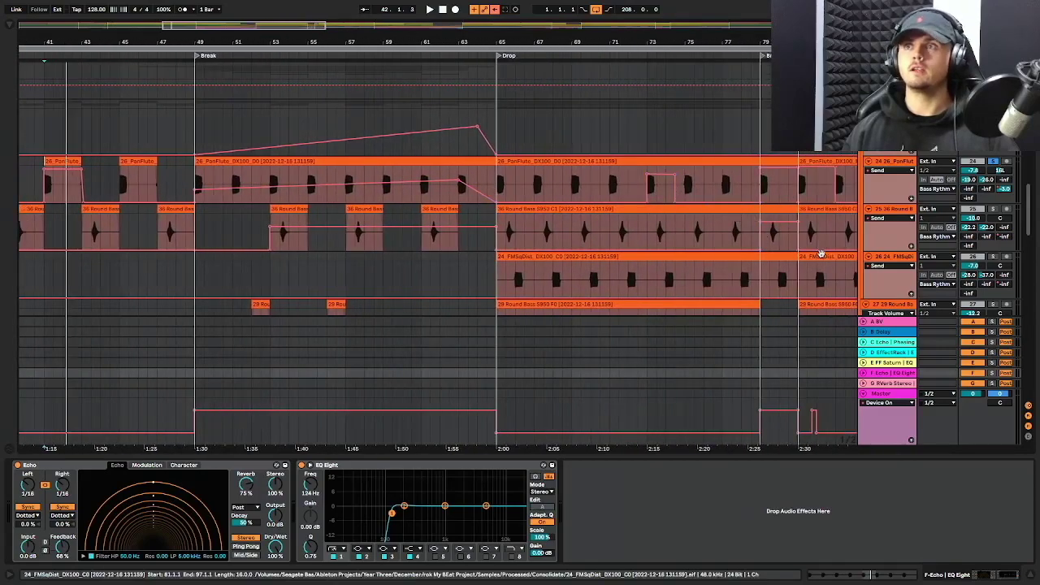
scroll(699, 195, "right", 5)
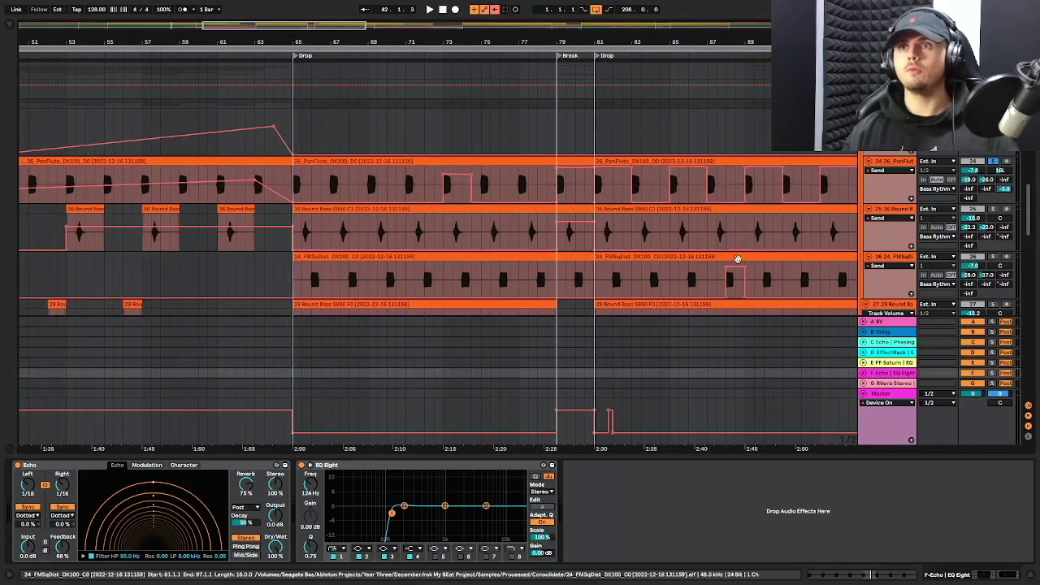
scroll(732, 239, "right", 3)
scroll(731, 240, "left", 10)
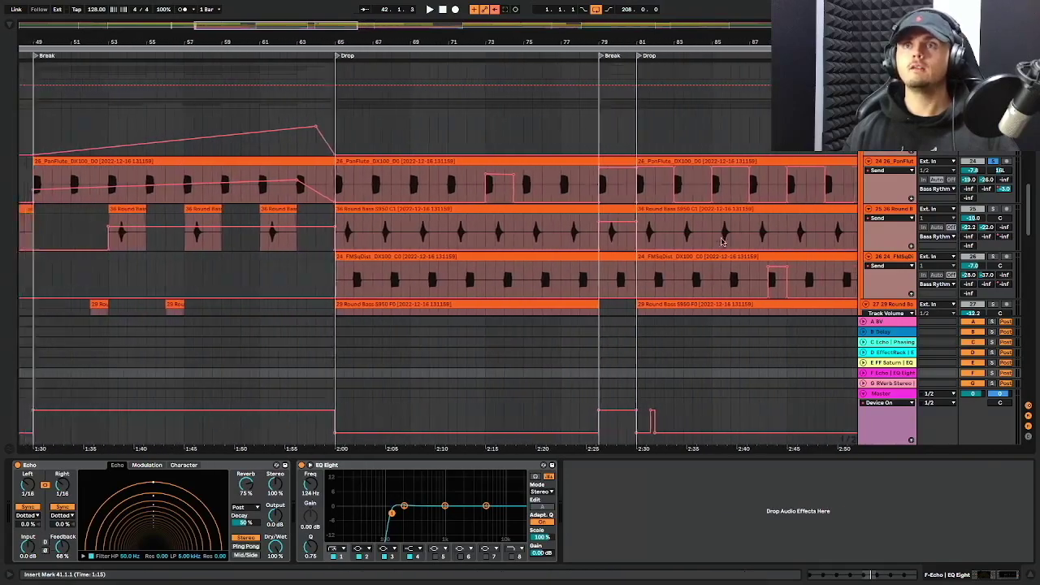
scroll(721, 241, "left", 1)
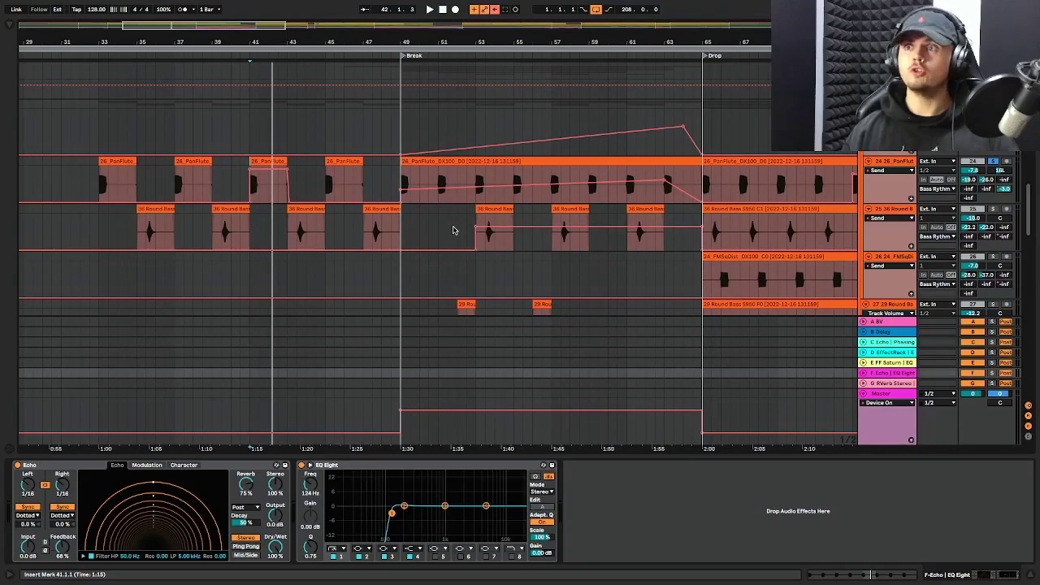
scroll(452, 230, "down", 3)
scroll(453, 230, "down", 2)
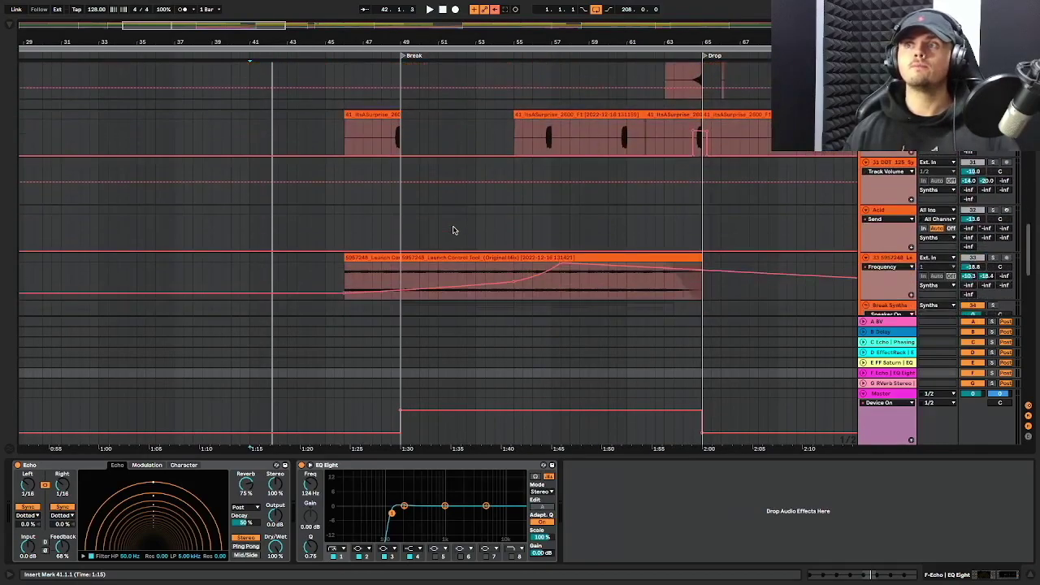
scroll(554, 227, "up", 2)
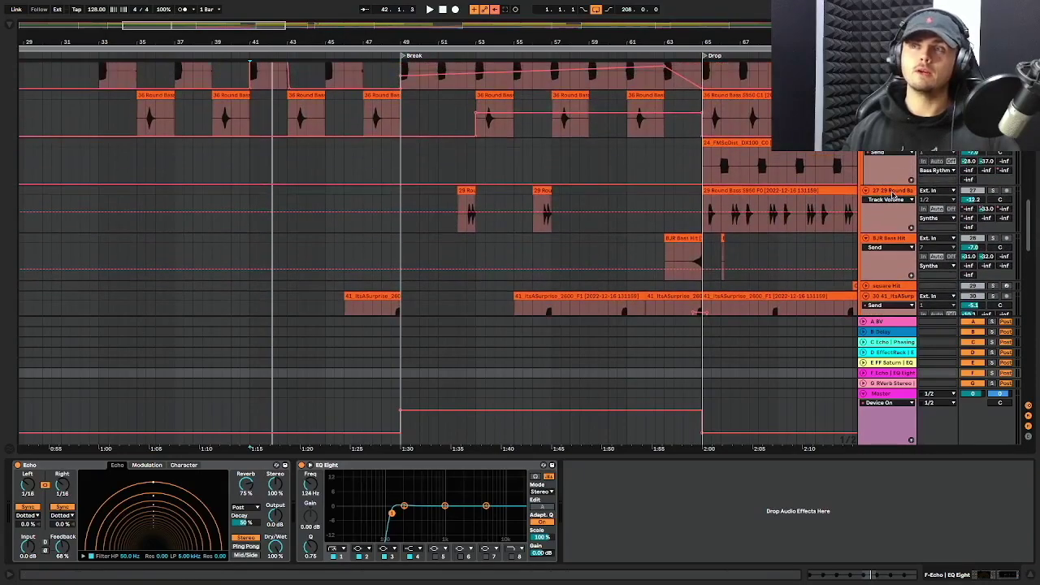
scroll(388, 193, "up", 4)
scroll(387, 193, "left", 2)
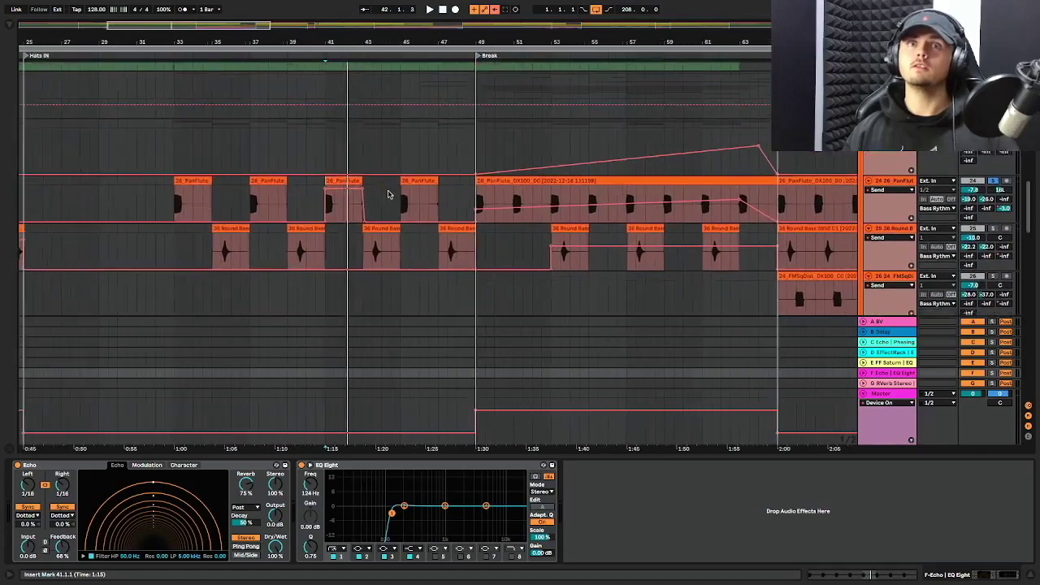
scroll(323, 212, "left", 2)
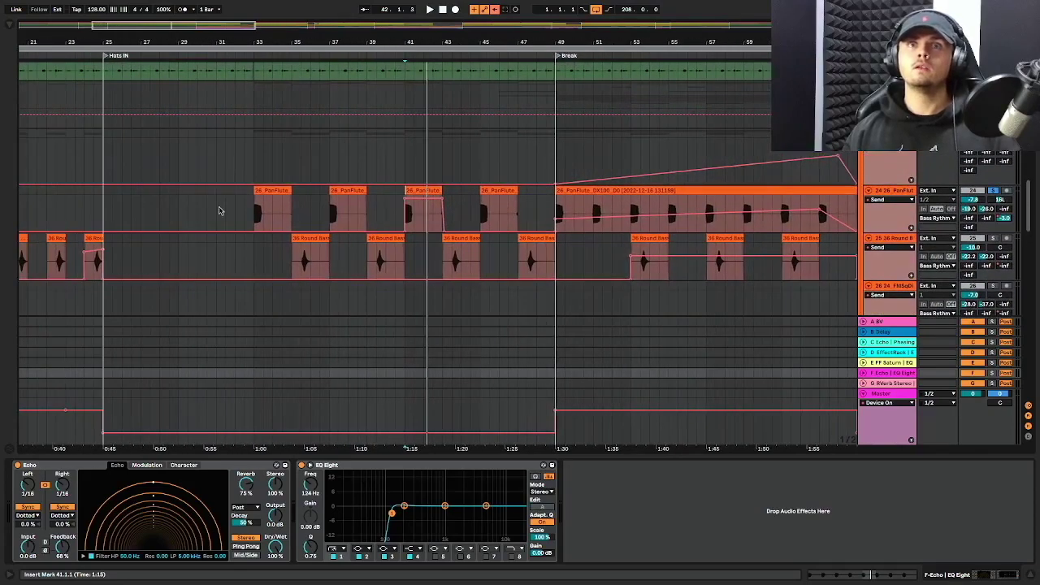
left_click(252, 202)
Unsolo PanFlute, play from bar 33, and bring the Kick and Bass tracks into view
left_click(994, 192)
key("space")
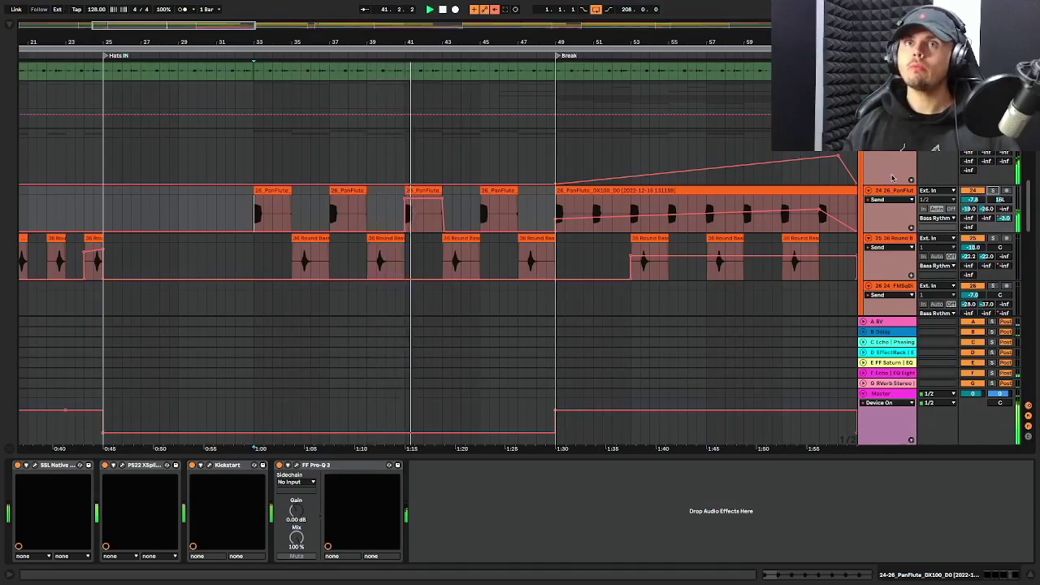
scroll(594, 158, "up", 4)
scroll(483, 203, "left", 1)
scroll(392, 179, "up", 3)
scroll(392, 179, "up", 5)
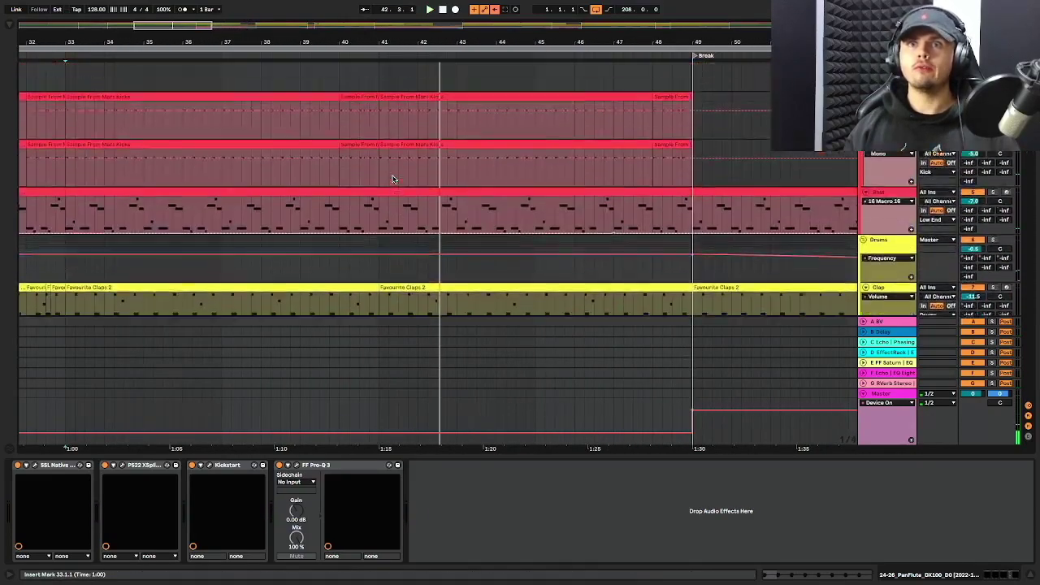
Show the Kick track's Favourite Kicks rack and Tuner, then play to check the kick's pitch
left_click(361, 171)
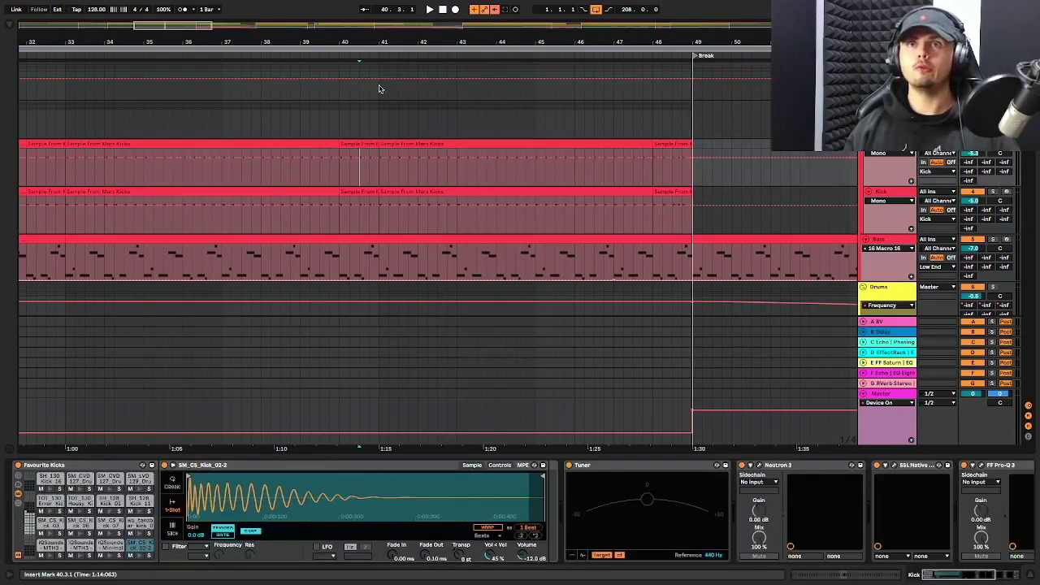
scroll(370, 162, "up", 3, "ctrl")
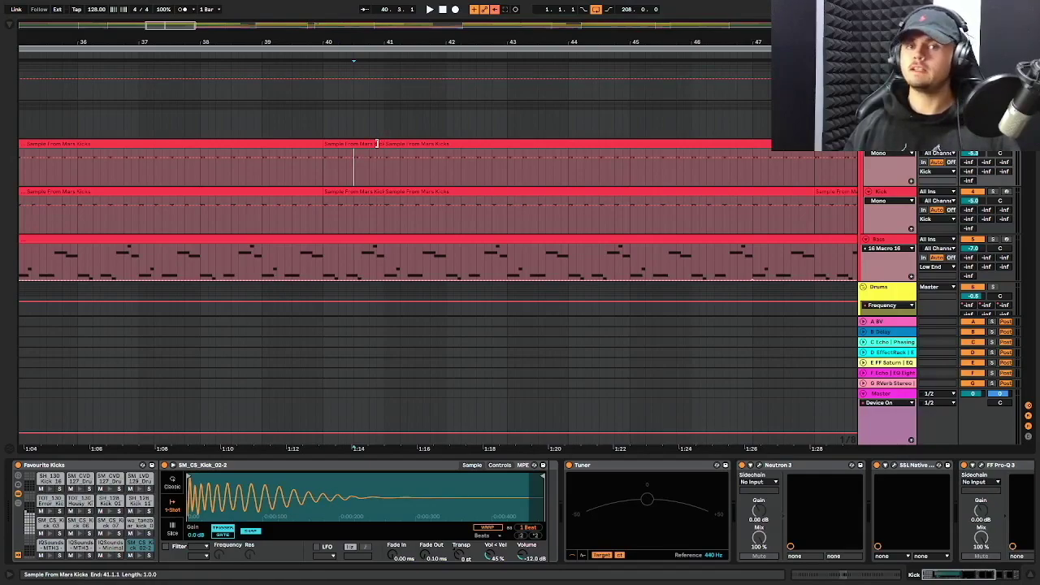
key("space")
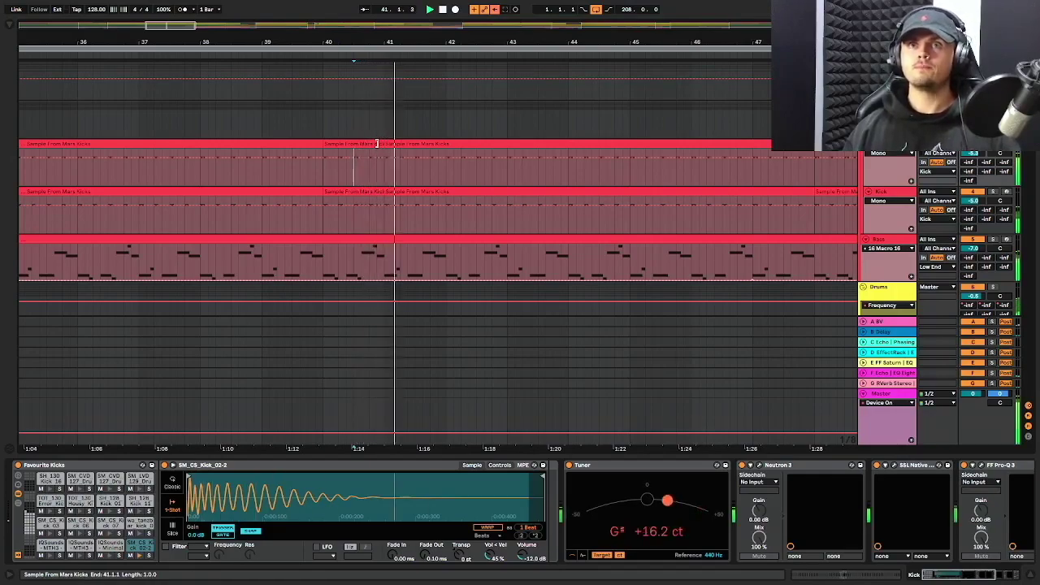
scroll(376, 195, "down", 5)
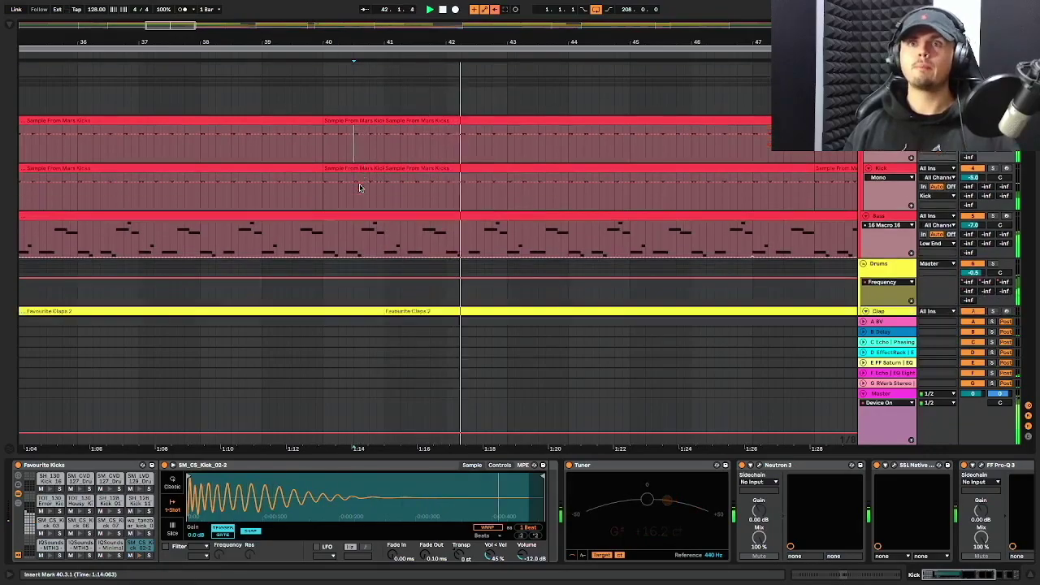
scroll(376, 198, "down", 10)
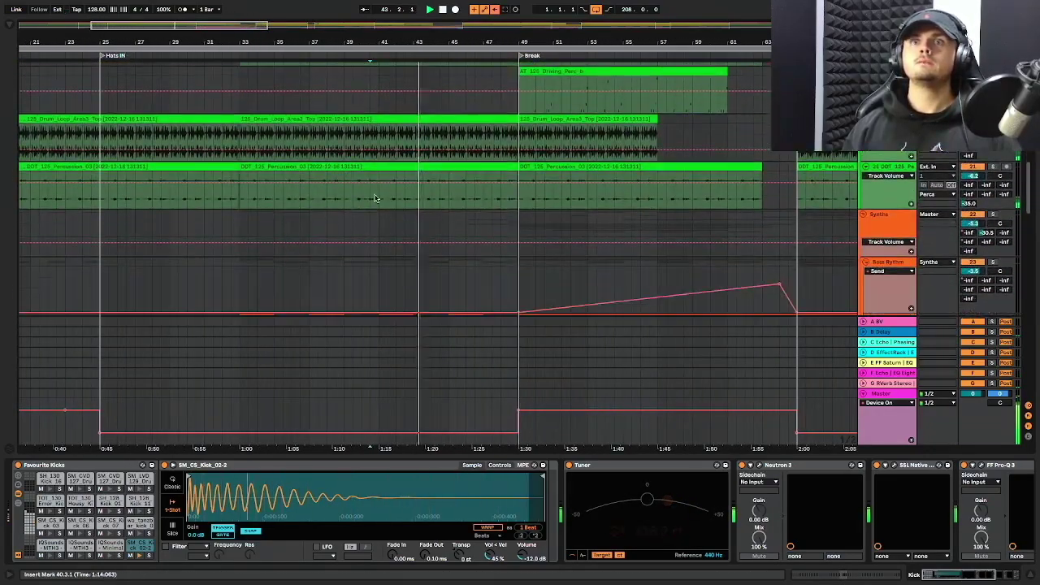
scroll(375, 198, "down", 10)
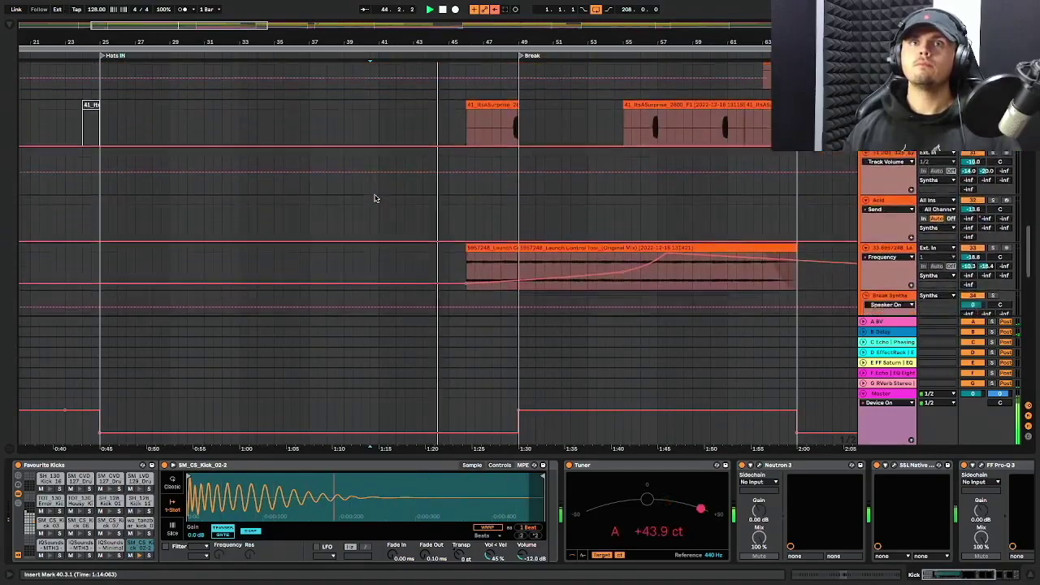
scroll(376, 199, "down", 10)
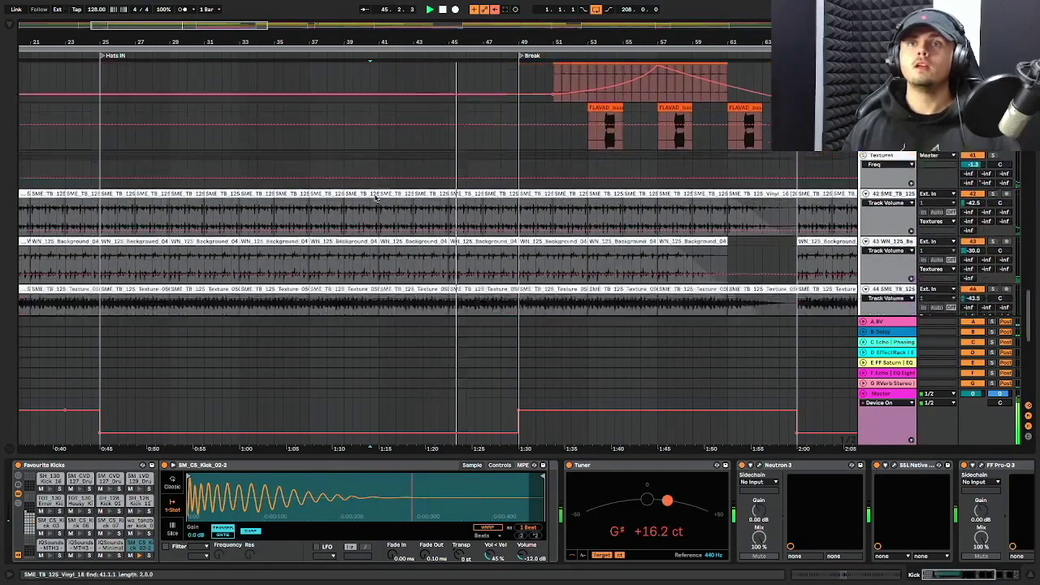
scroll(374, 198, "down", 2)
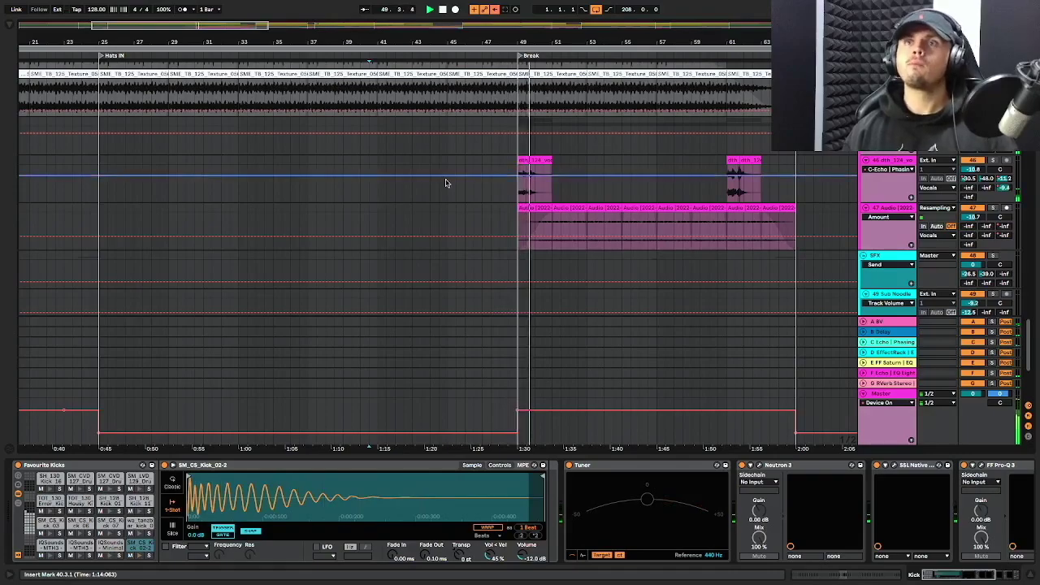
scroll(447, 180, "up", 4)
scroll(511, 153, "up", 2)
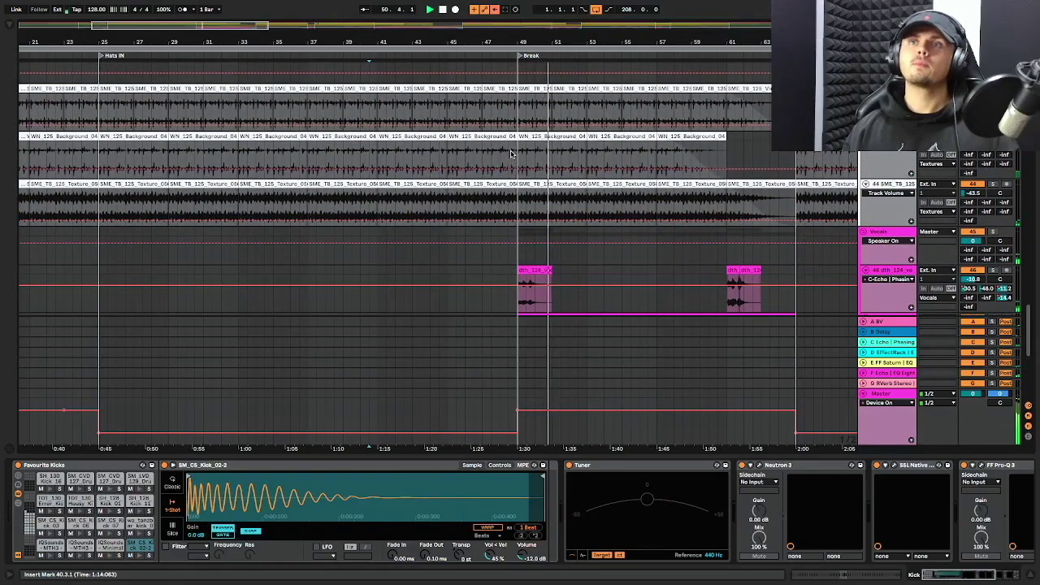
scroll(511, 153, "up", 4)
scroll(512, 152, "up", 5)
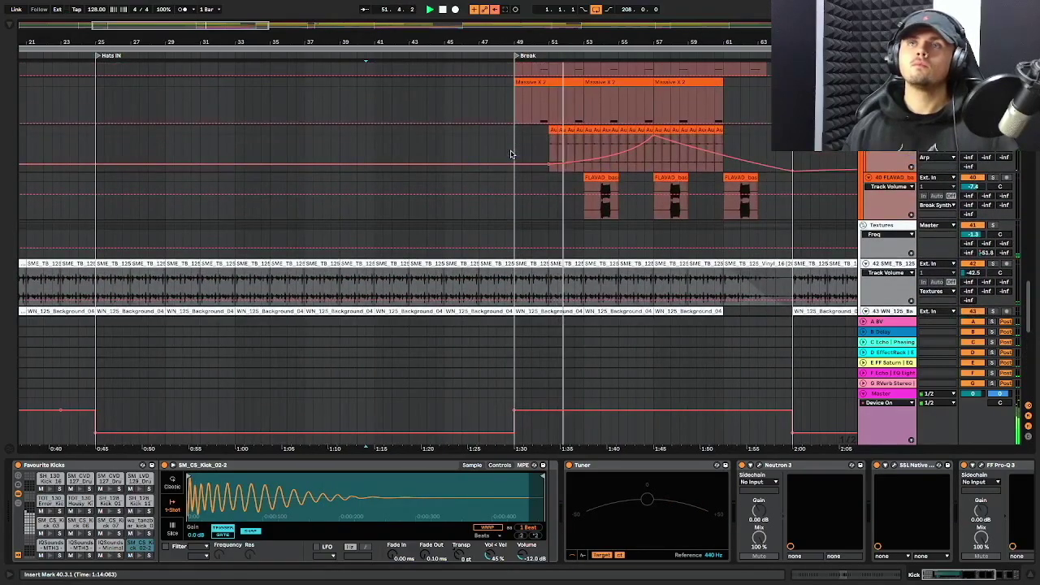
scroll(512, 153, "up", 5)
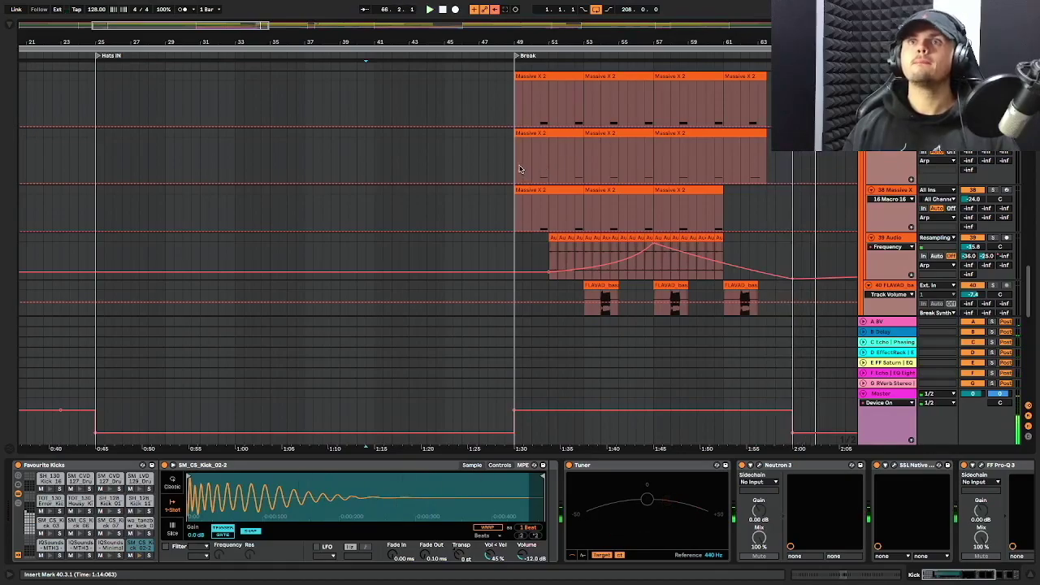
scroll(520, 169, "up", 15)
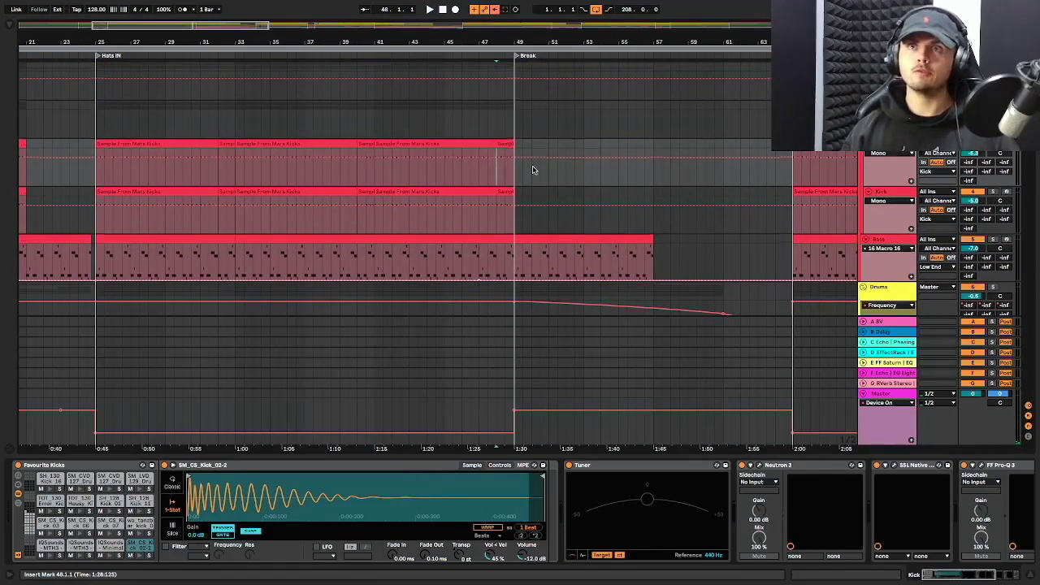
Restart playback from bar 57 on the Bass track, showing its Massive X to Utility chain
key("space")
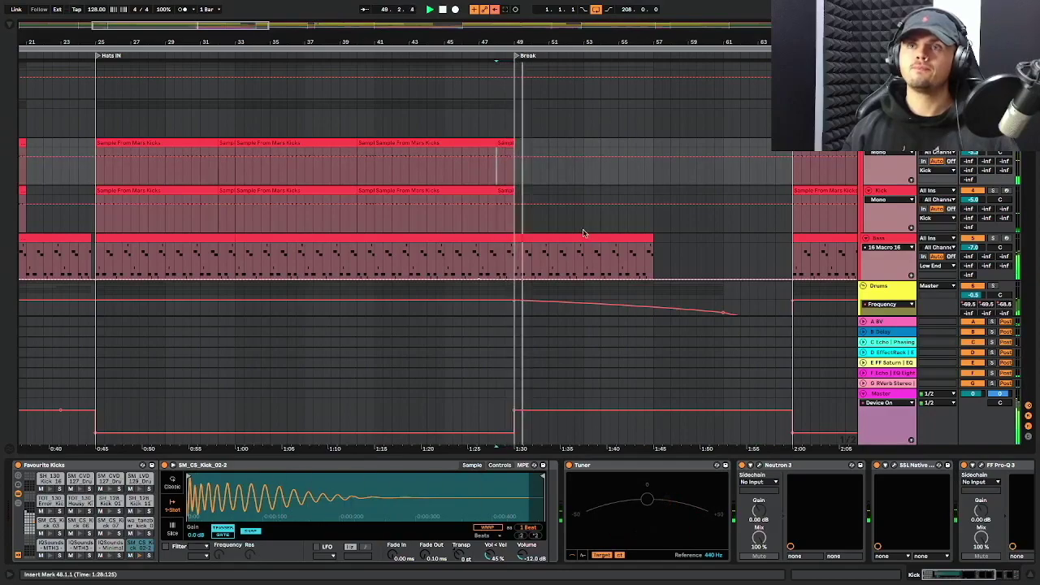
scroll(581, 207, "down", 1)
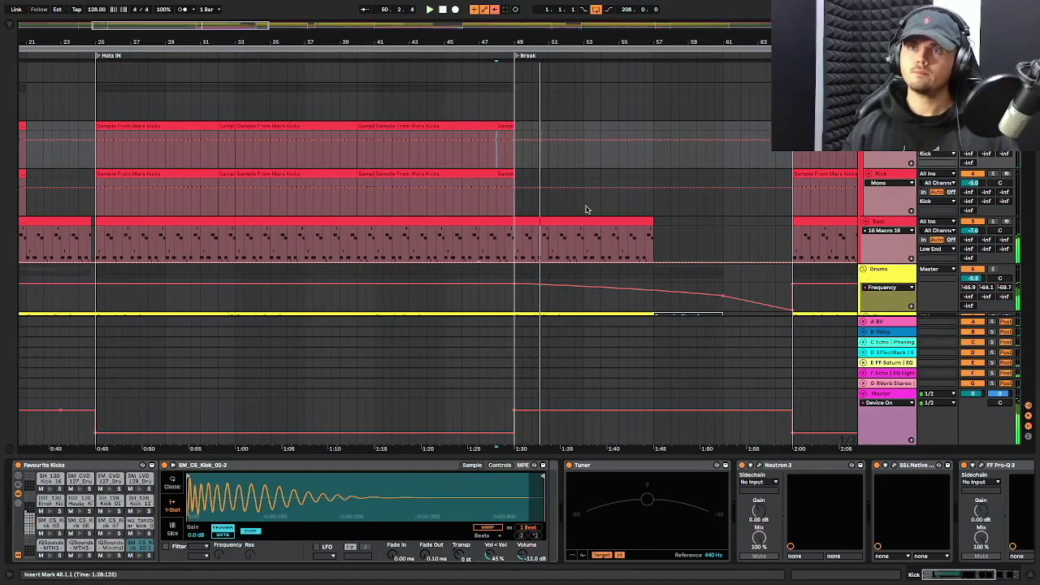
scroll(523, 260, "down", 1)
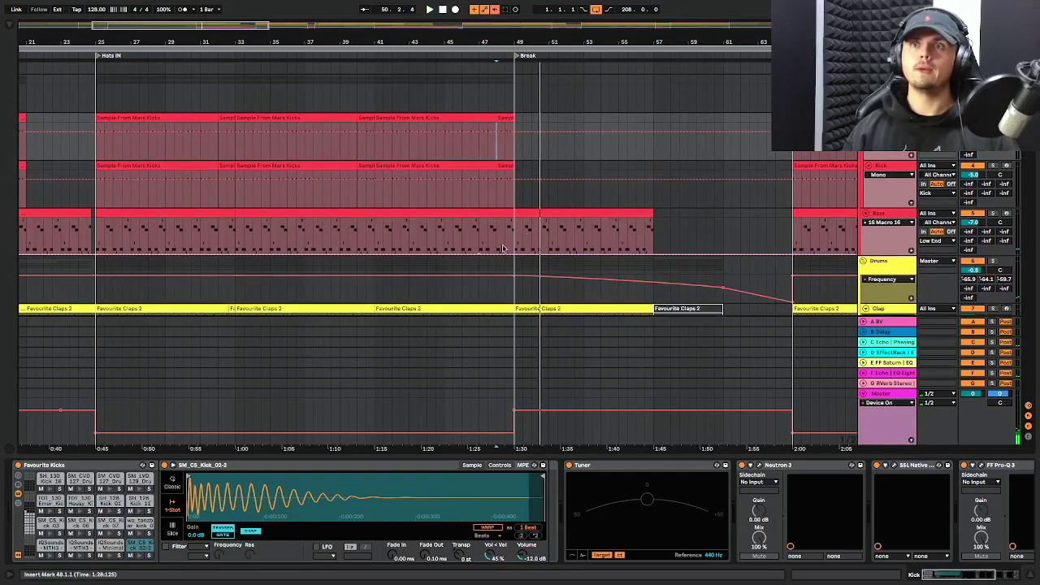
left_click(651, 225)
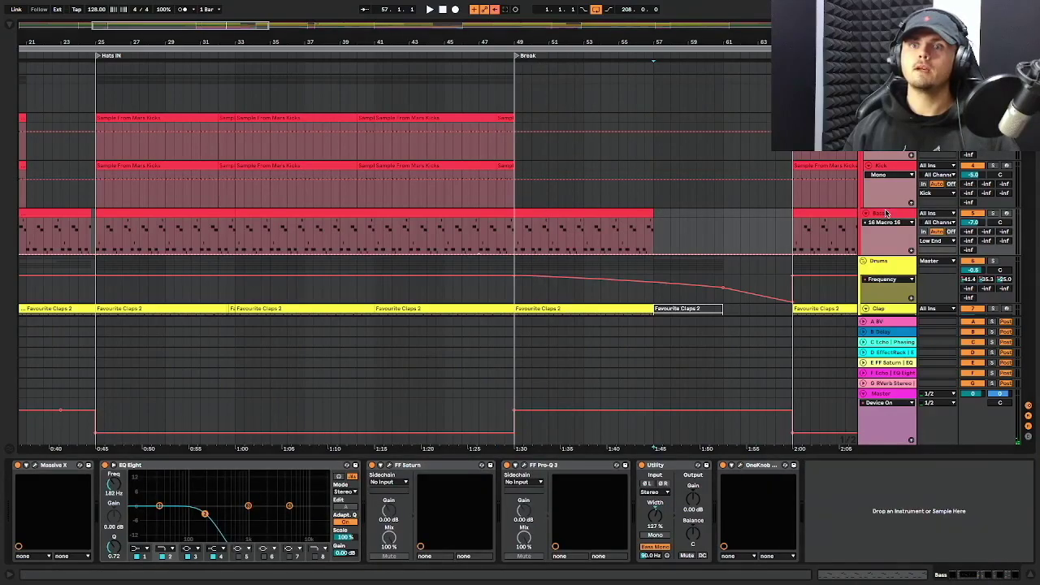
key("space")
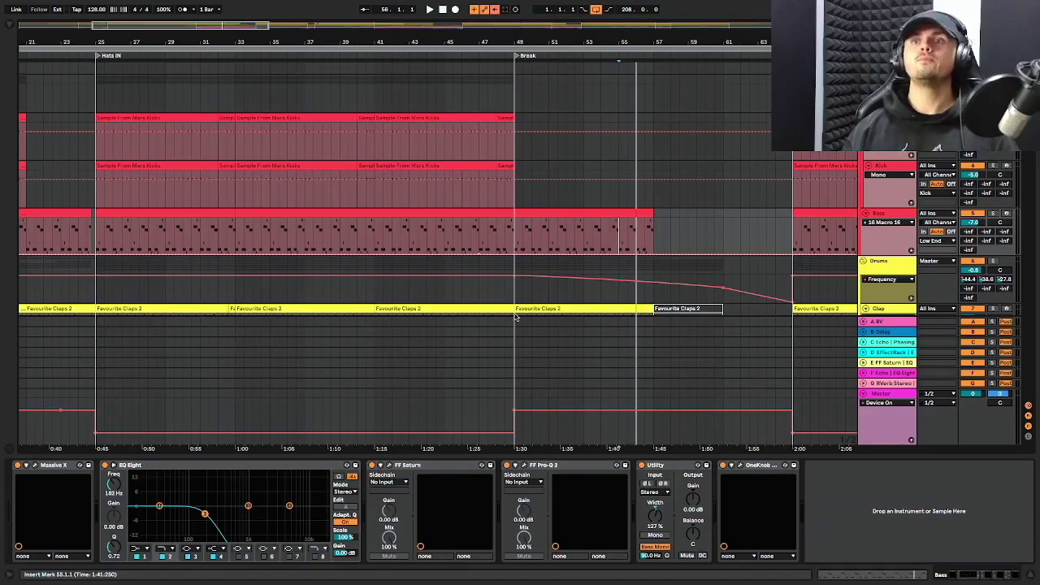
scroll(512, 309, "down", 3)
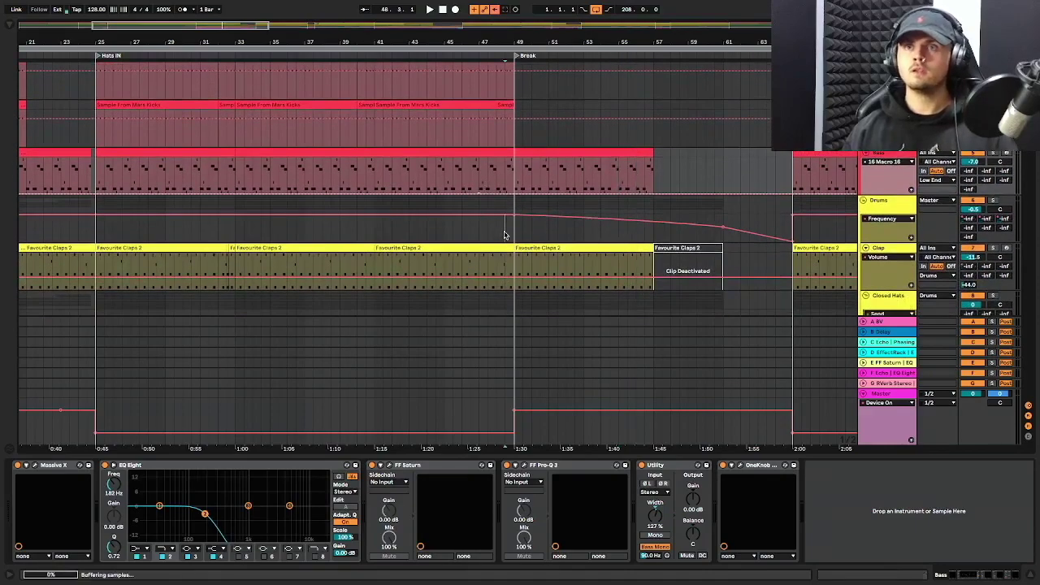
Play the arrangement from bar 48 on the Drums group
left_click(504, 236)
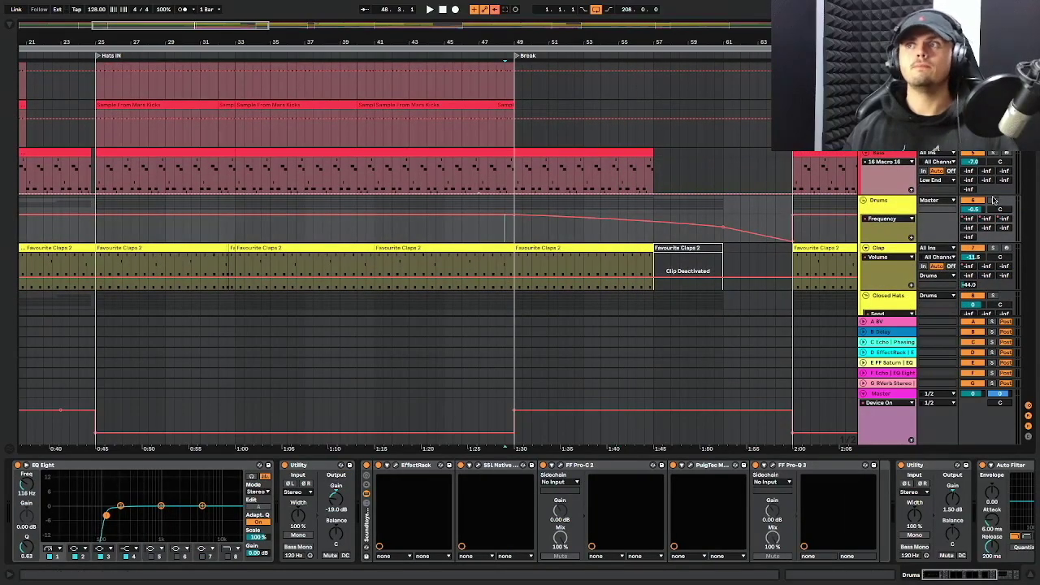
key("space")
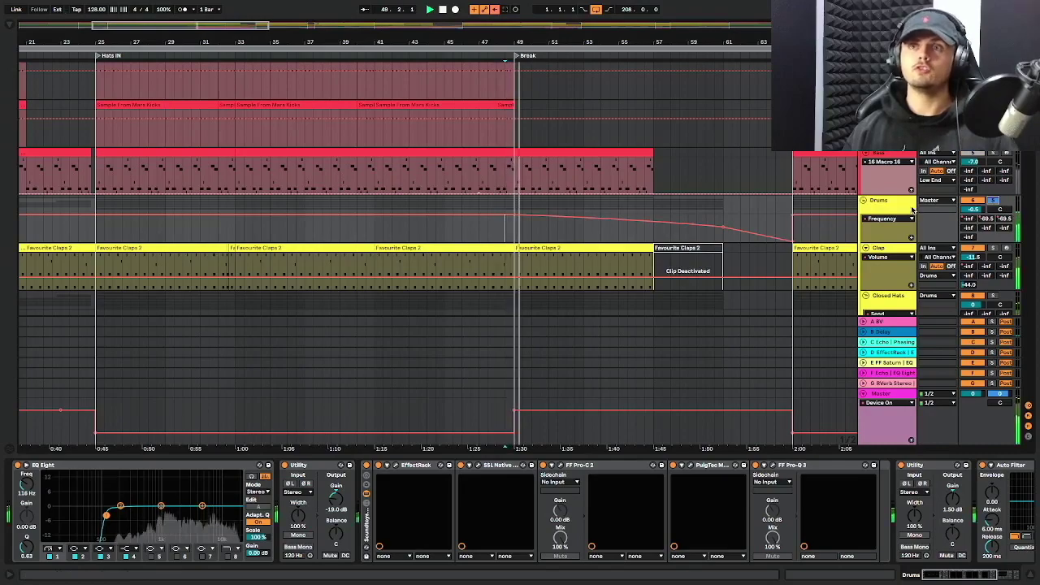
scroll(891, 215, "down", 5)
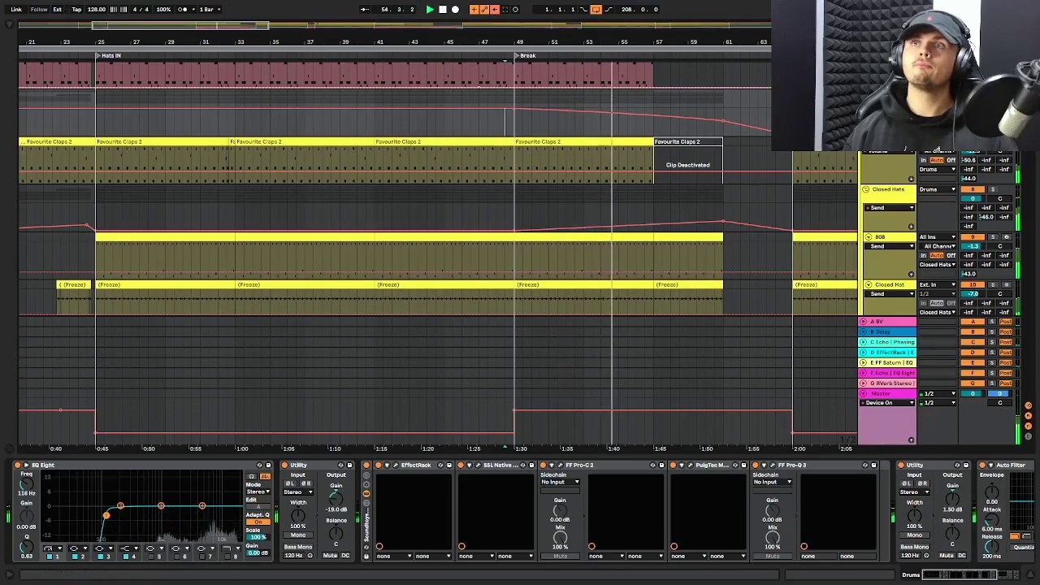
scroll(687, 132, "down", 1)
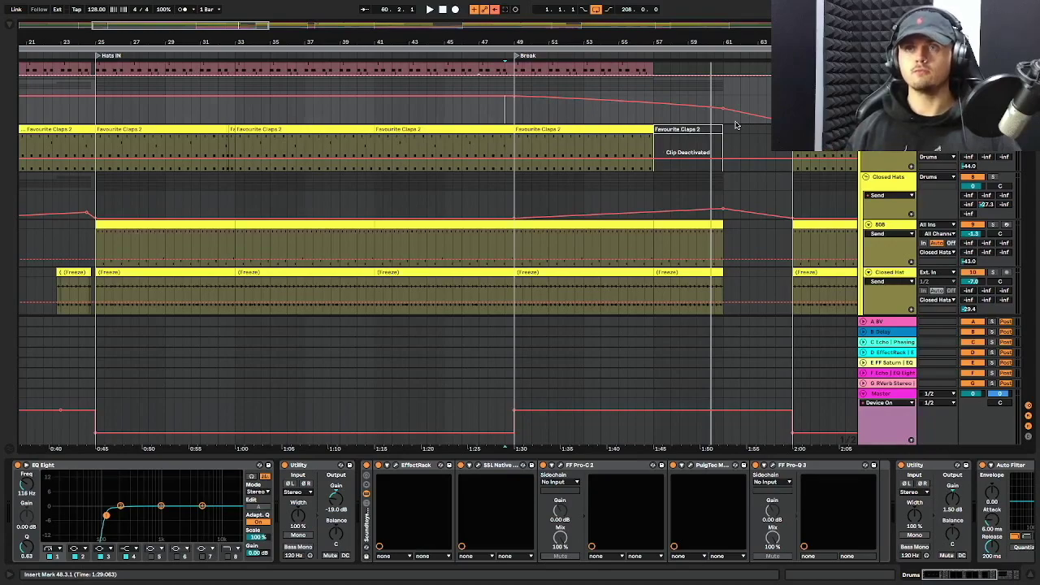
Jump playback to bar 56 and select bars 61–65 across the Percs group's tracks
left_click(638, 119)
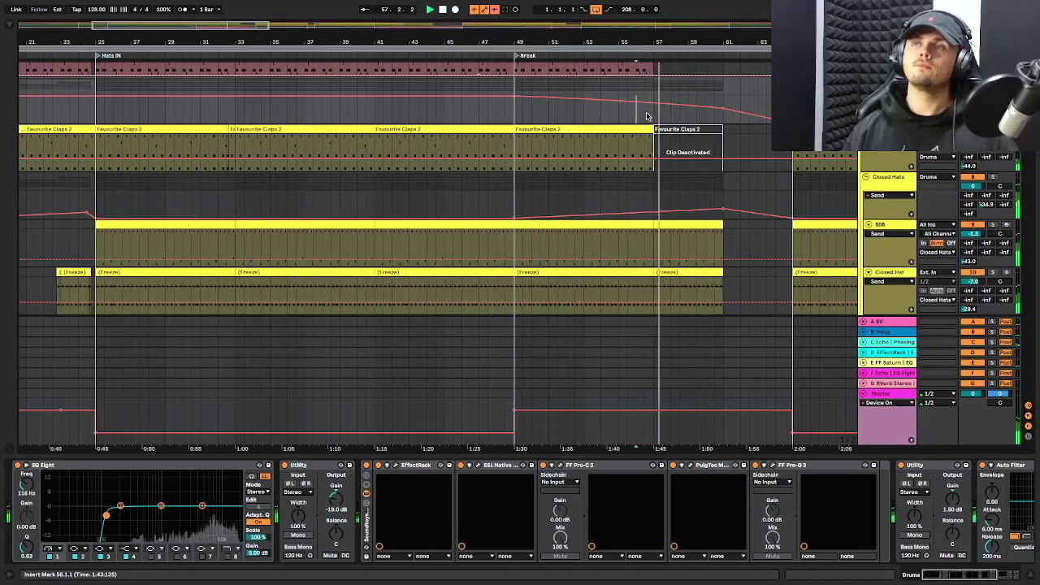
scroll(646, 116, "down", 2)
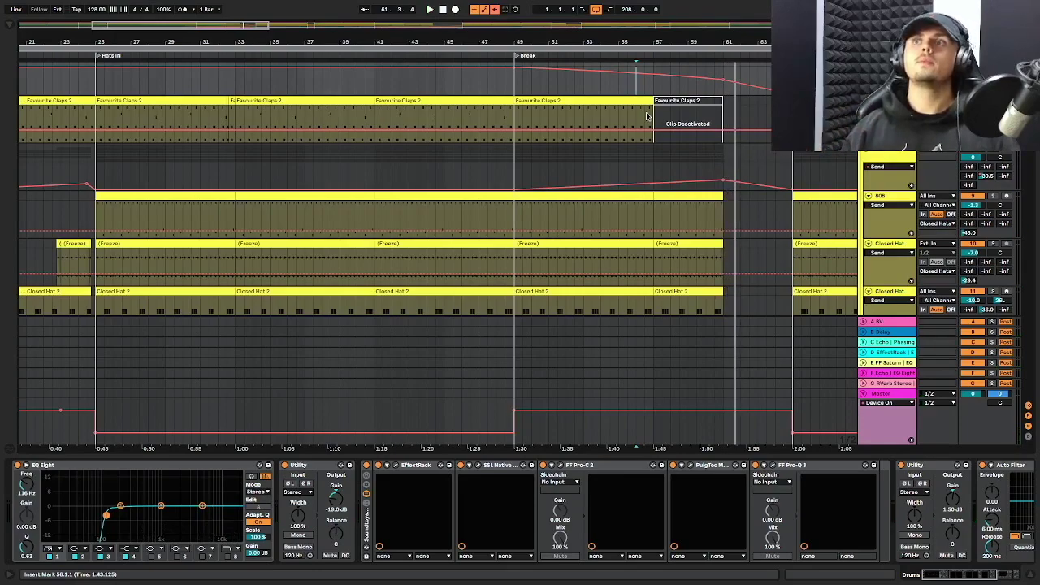
left_click_drag(721, 153, 791, 154)
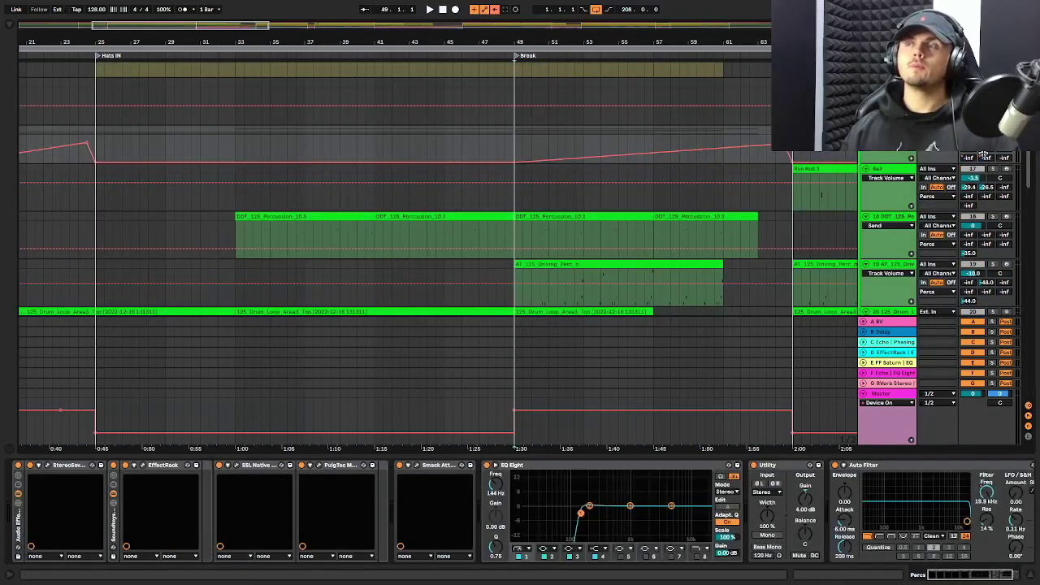
Undo, redo, then undo again to remove the automation ramp near bar 23, and play the break
key("ctrl+z")
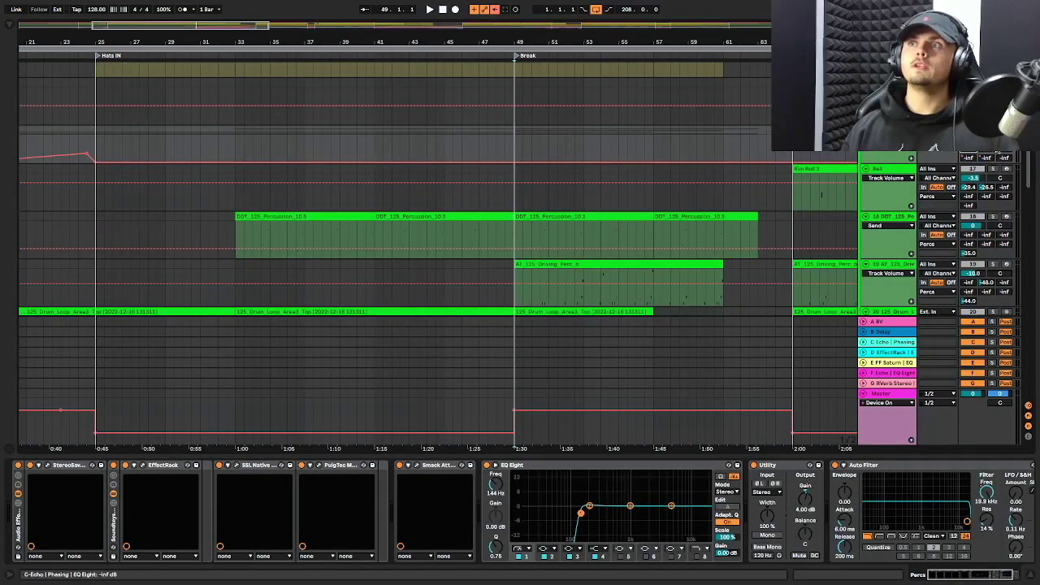
key("ctrl+y")
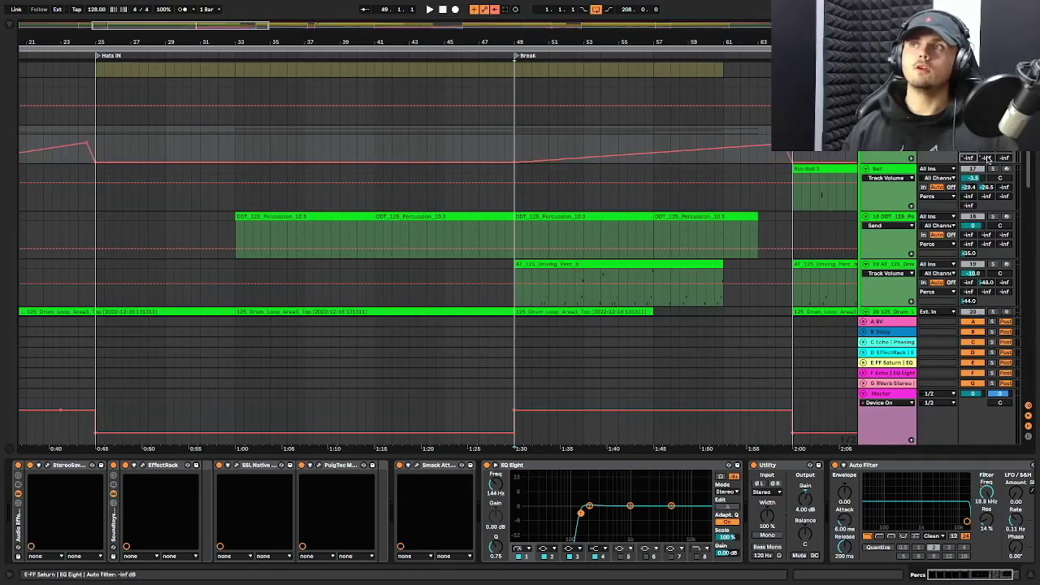
key("ctrl+z")
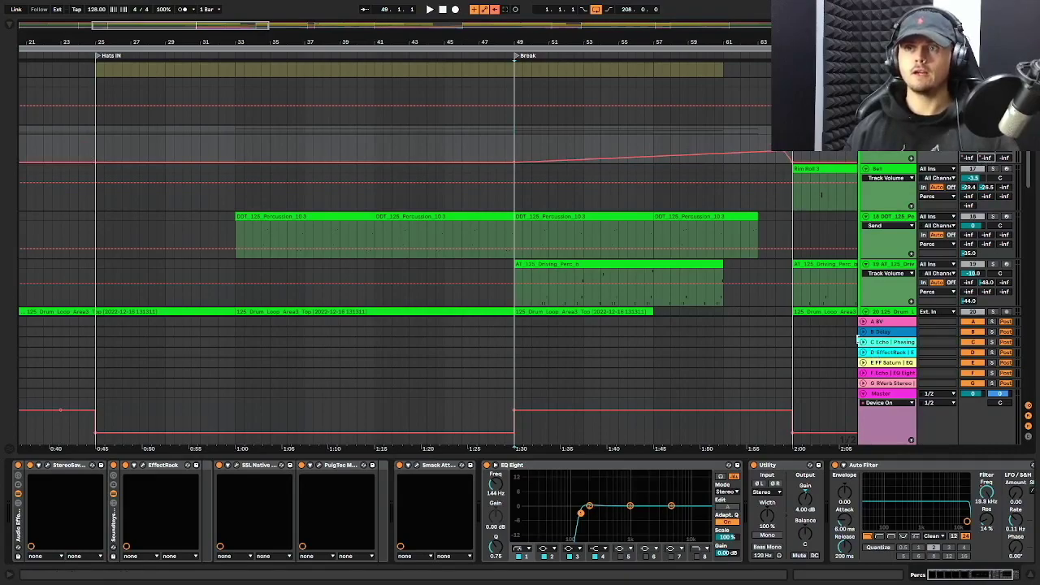
key("space")
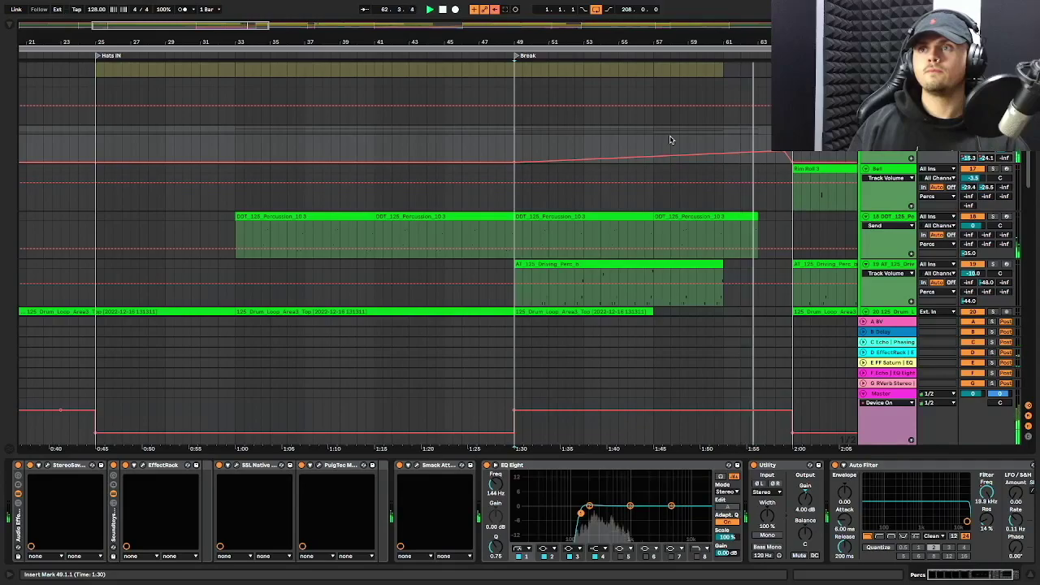
Scroll down and select the PanFlute track to display its effect chain
scroll(671, 140, "down", 2)
scroll(671, 140, "down", 3)
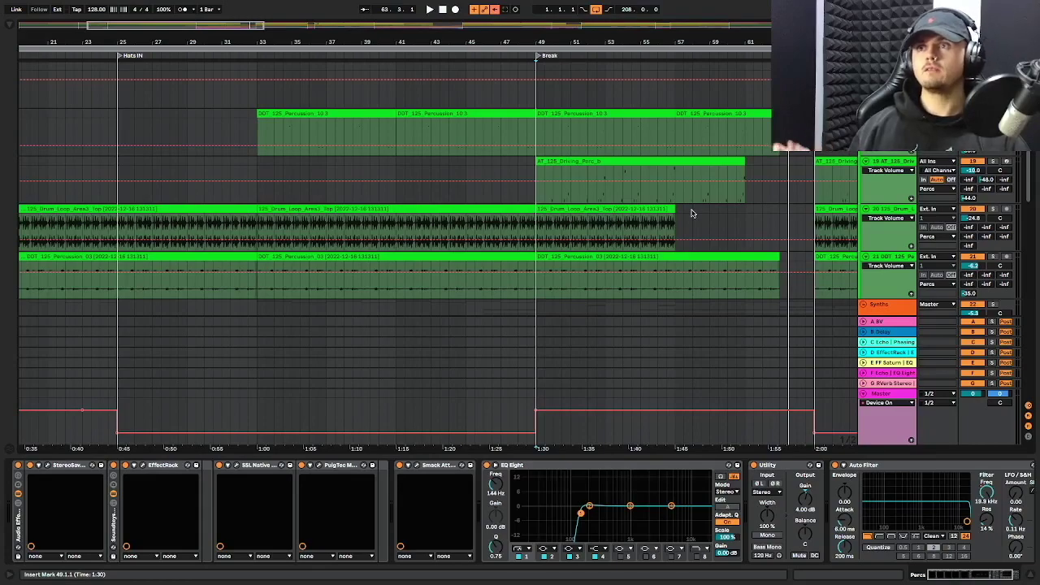
scroll(618, 244, "down", 5)
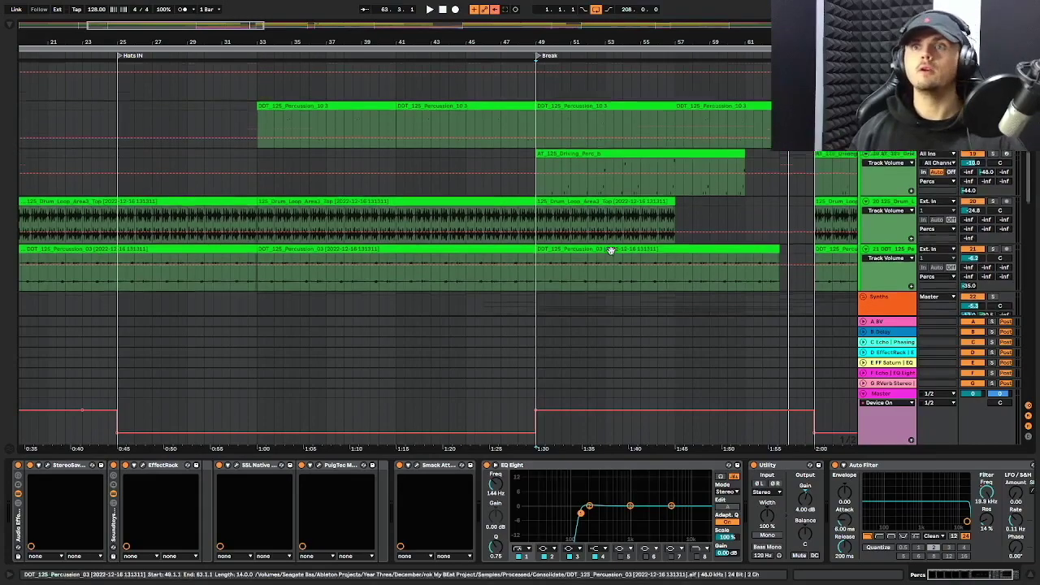
left_click(537, 268)
scroll(558, 259, "down", 1)
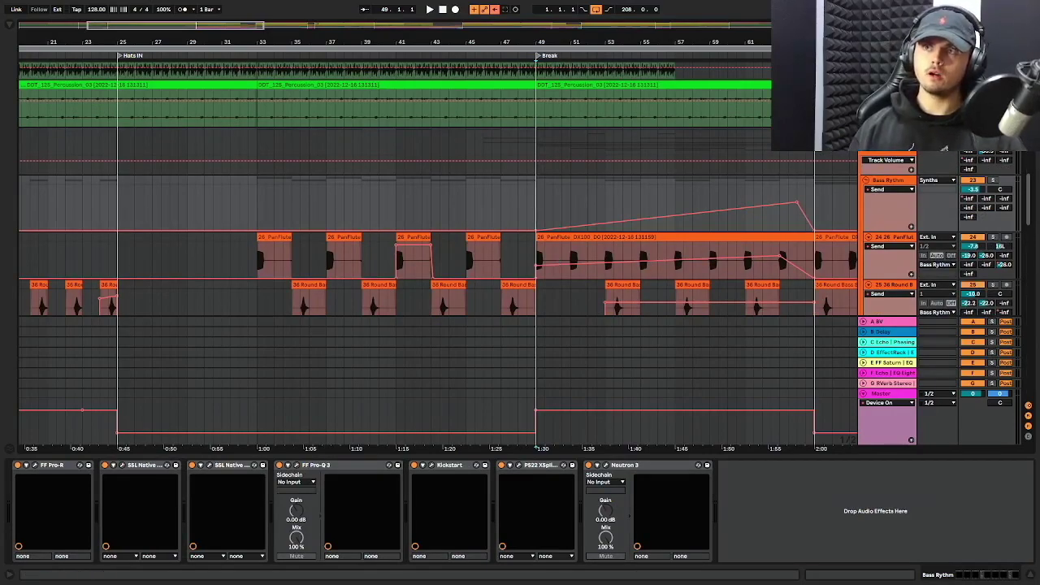
scroll(439, 189, "down", 4)
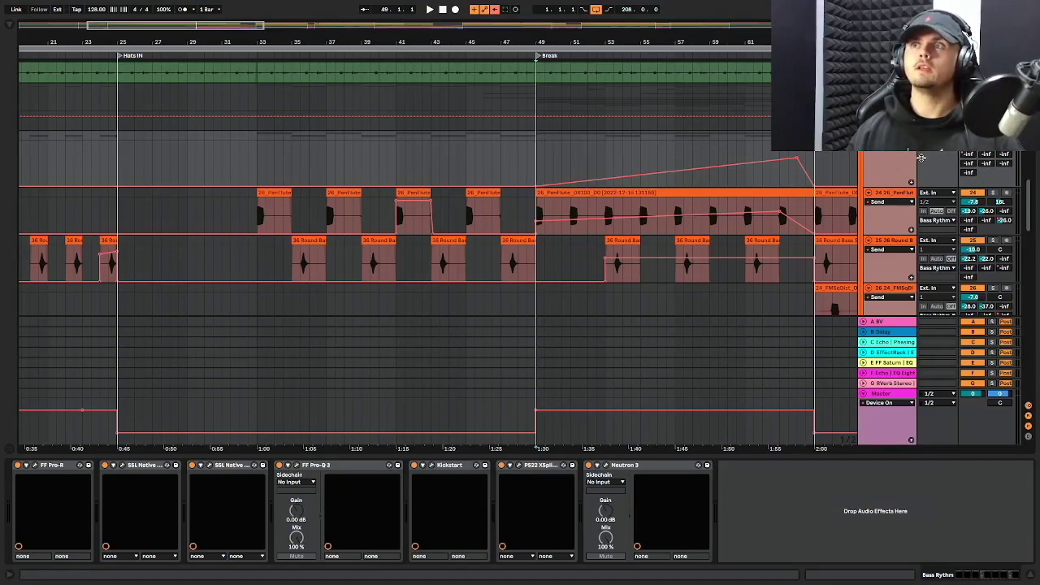
key("Right")
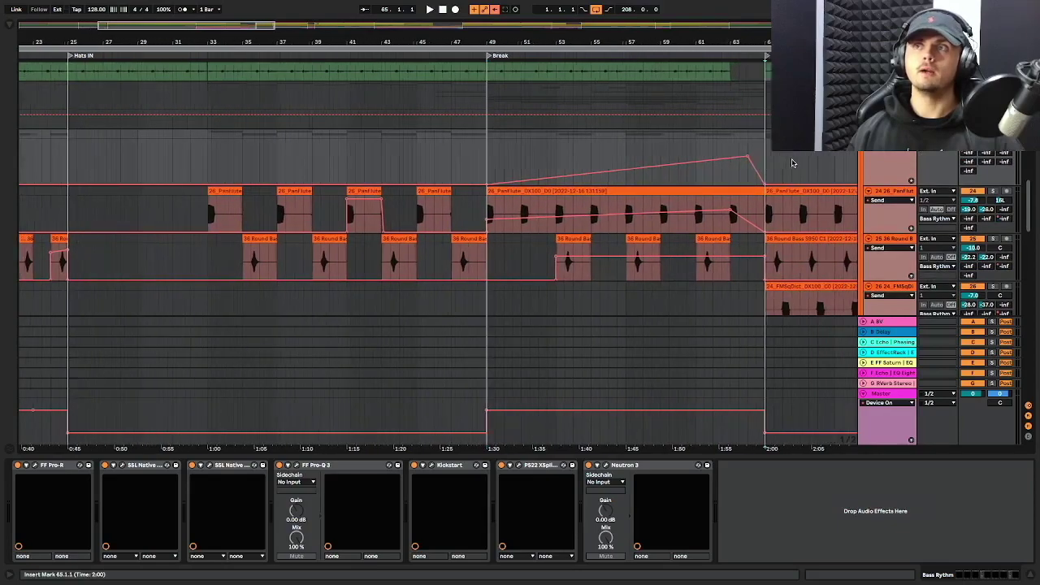
key("space")
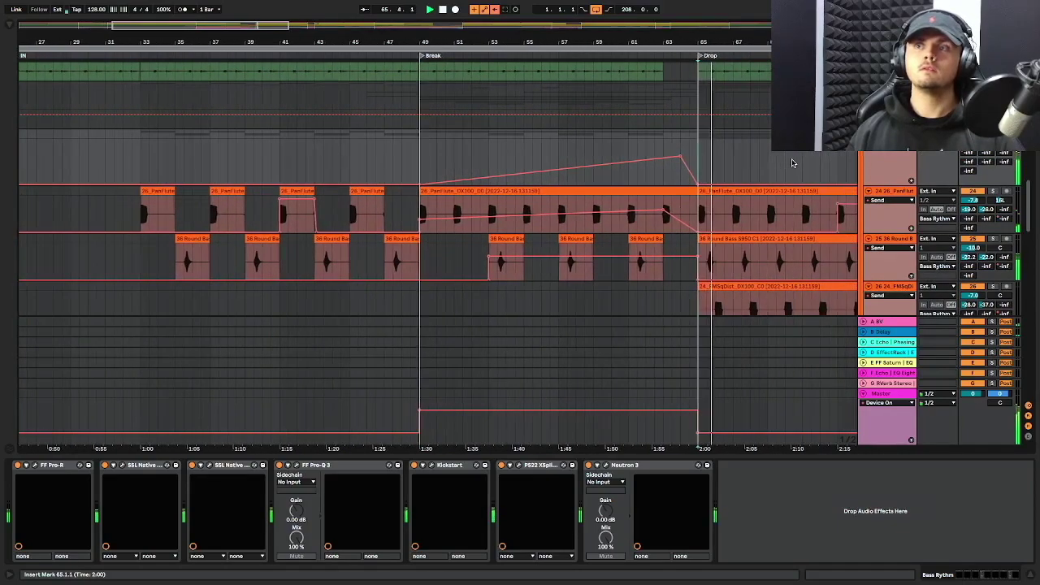
scroll(793, 163, "down", 1)
scroll(793, 163, "down", 1)
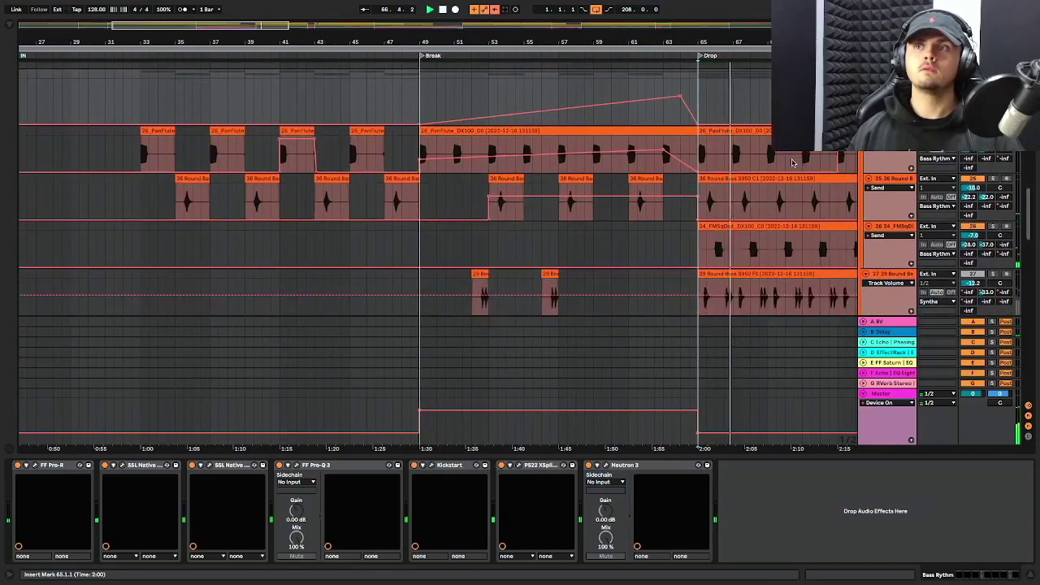
scroll(793, 162, "up", 2)
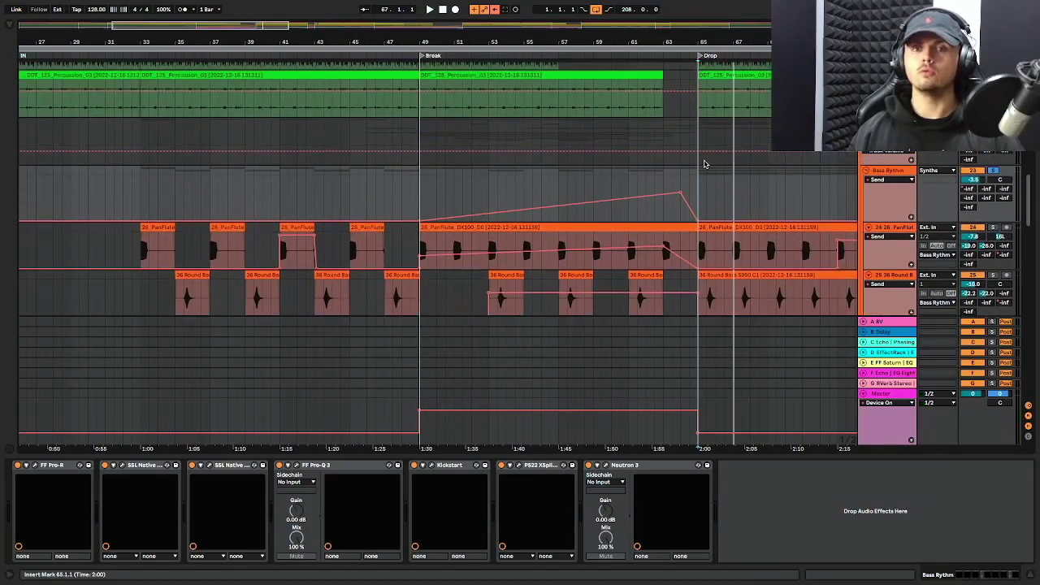
left_click(419, 194)
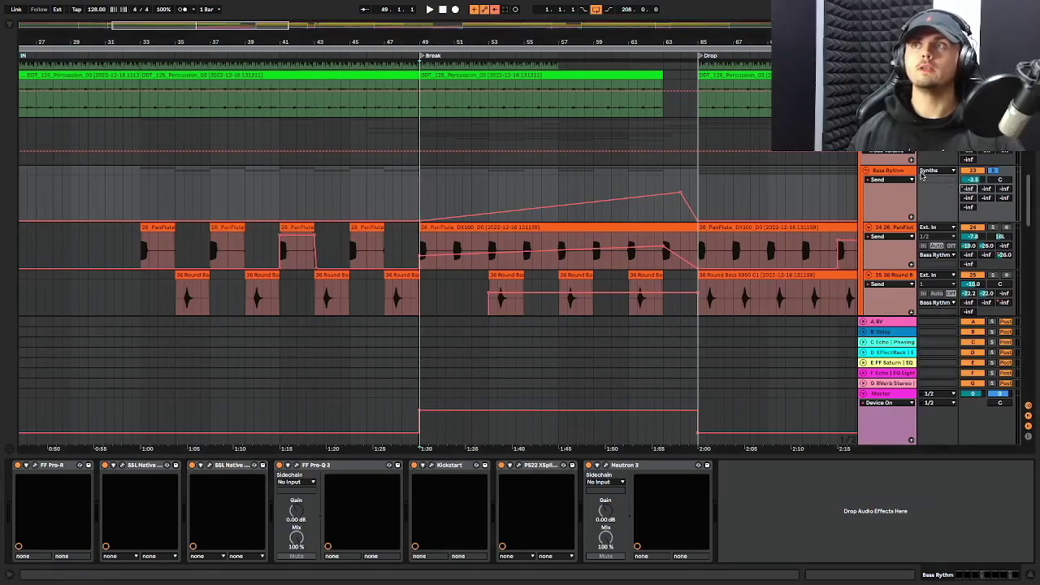
left_click(969, 156)
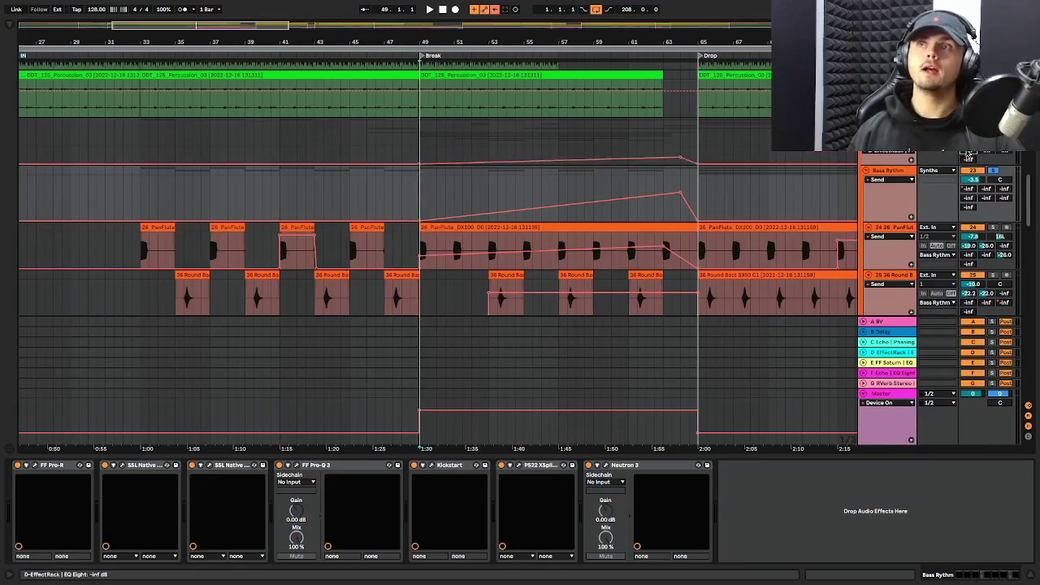
mouse_move(683, 160)
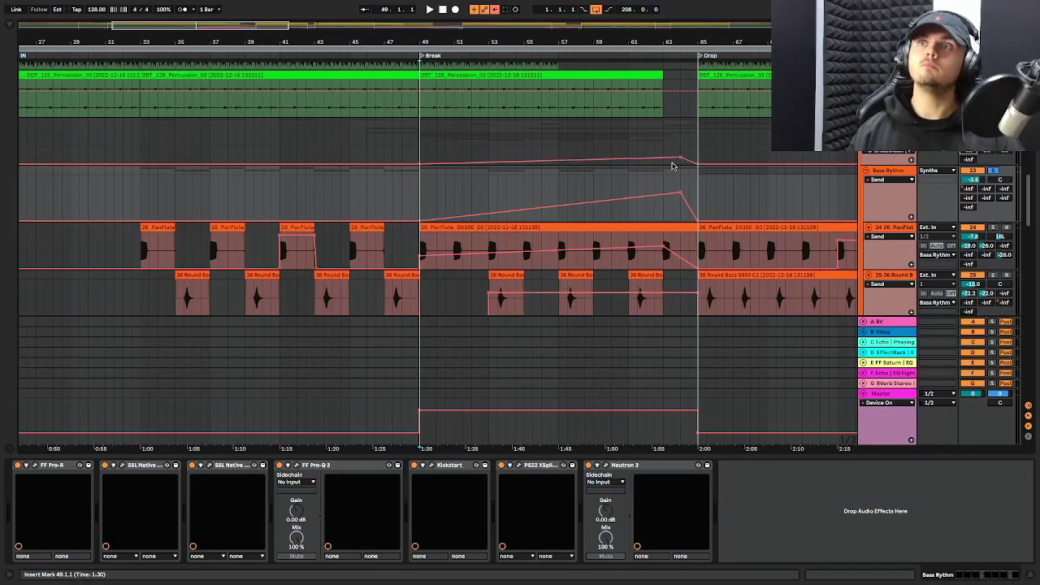
scroll(665, 151, "down", 4)
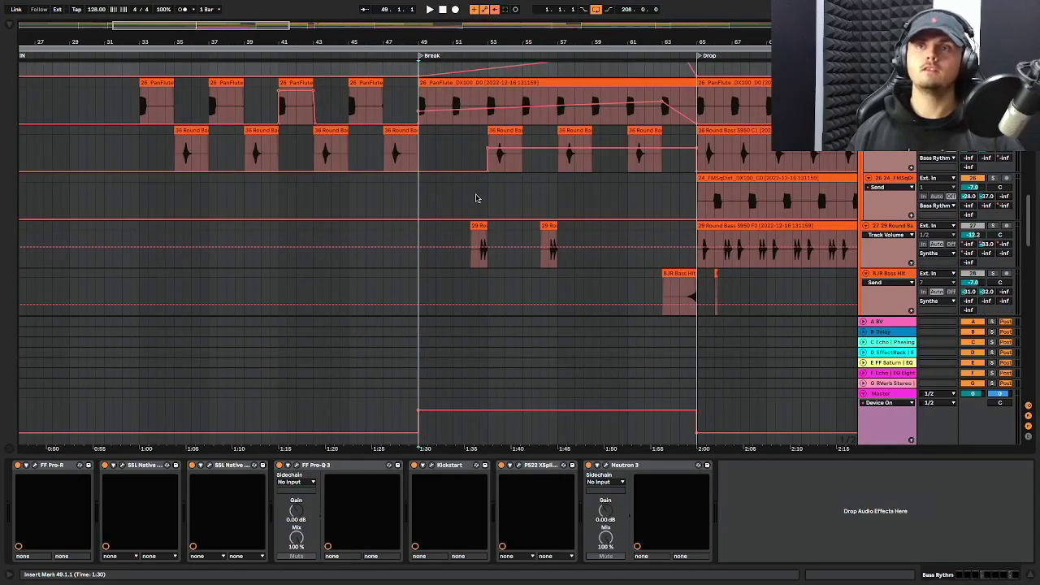
Scroll to the FMSqDist track near bar 52 and show its stereo plugin and FF Pro-Q 3
scroll(476, 198, "down", 1)
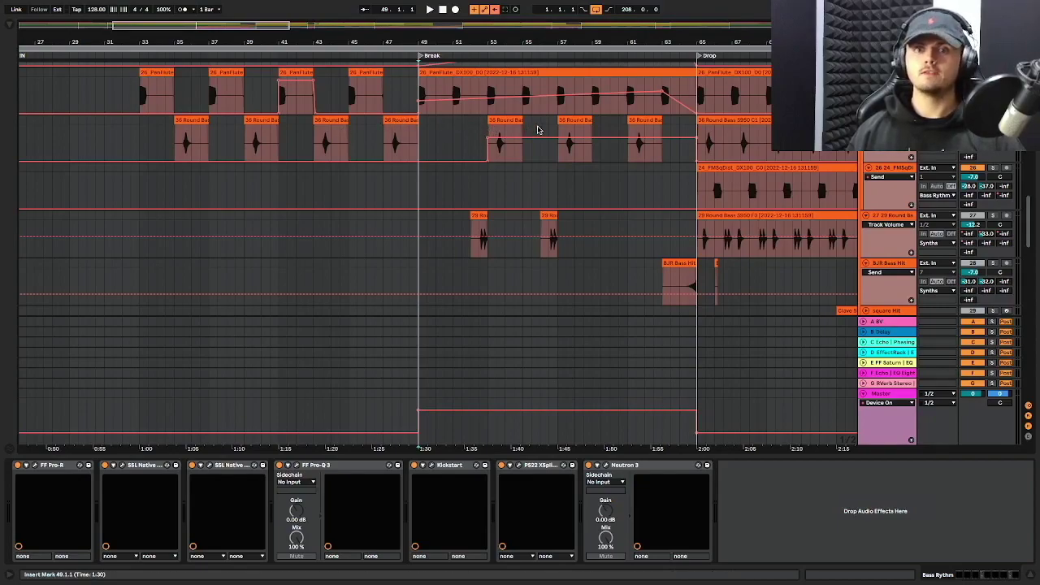
scroll(471, 167, "down", 1)
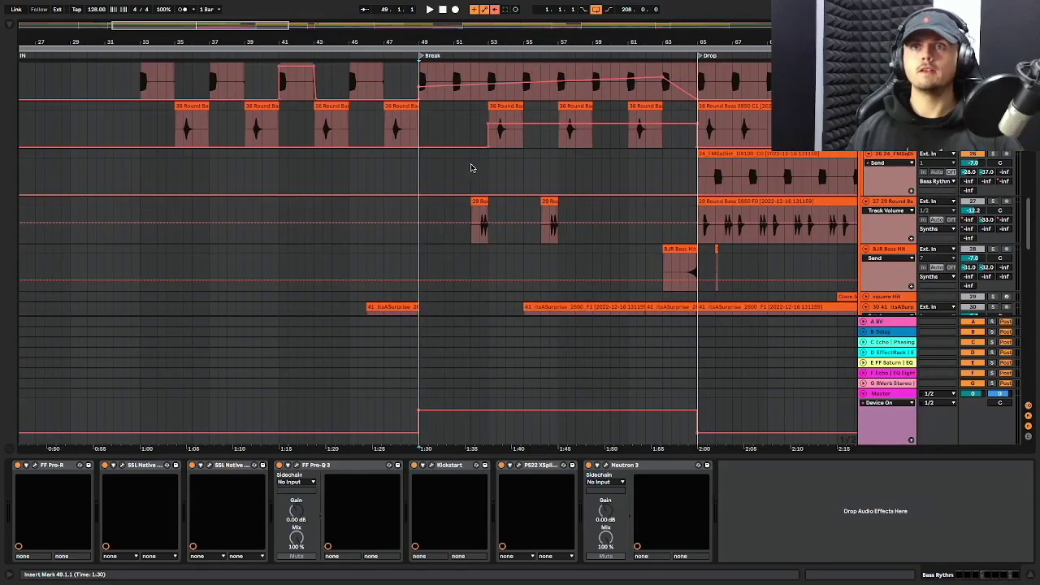
left_click(475, 168)
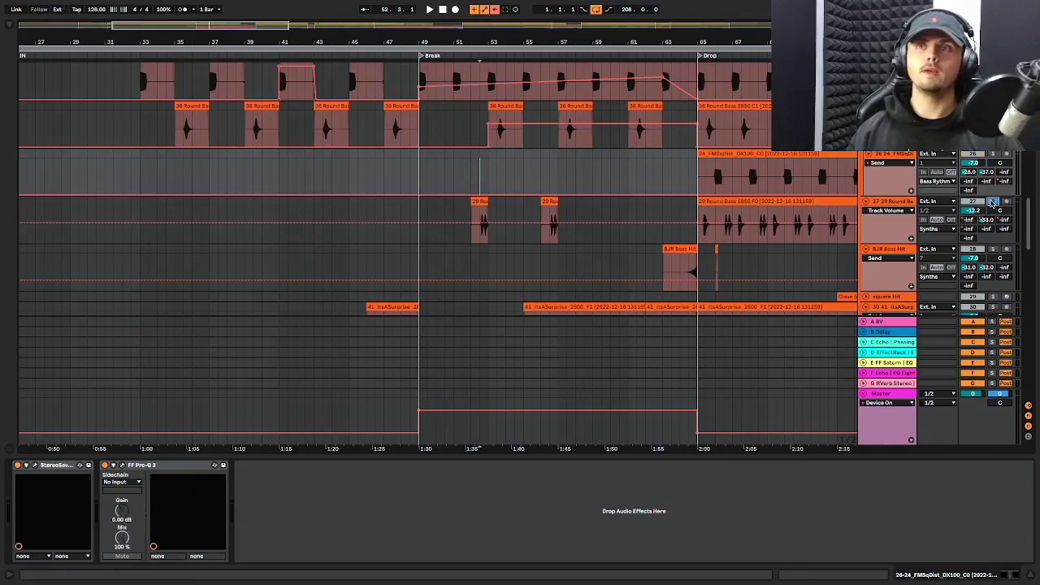
Play from bar 52, jump to bar 56, select the ItsASurprise clip, then stop playback
key("space")
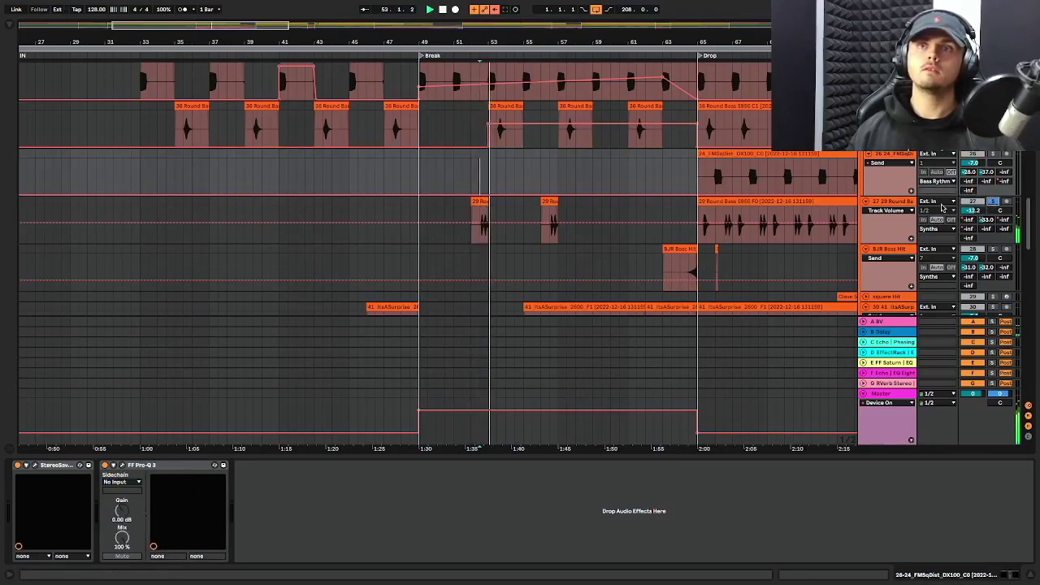
left_click(549, 186)
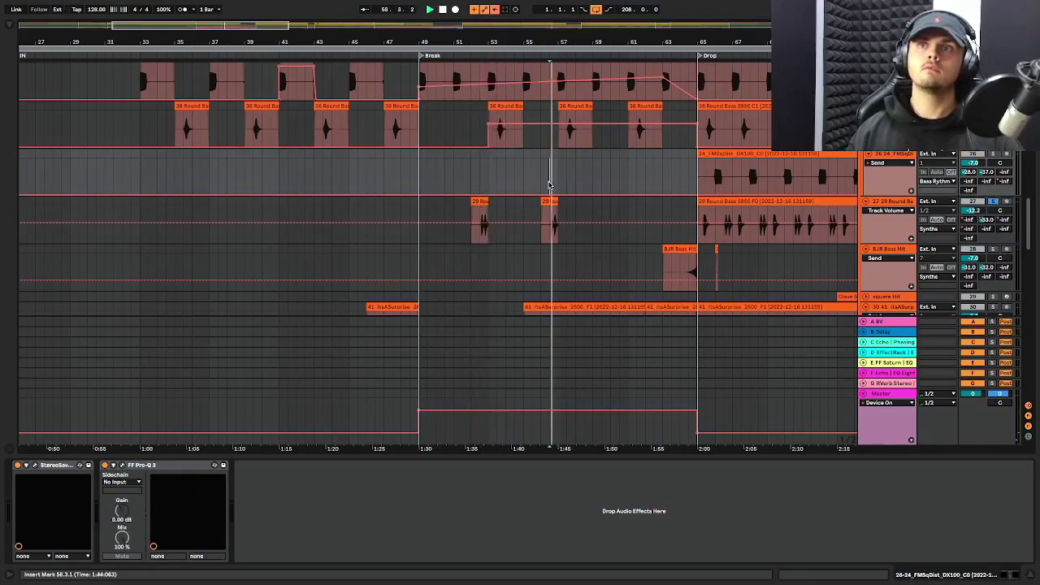
scroll(549, 185, "down", 5)
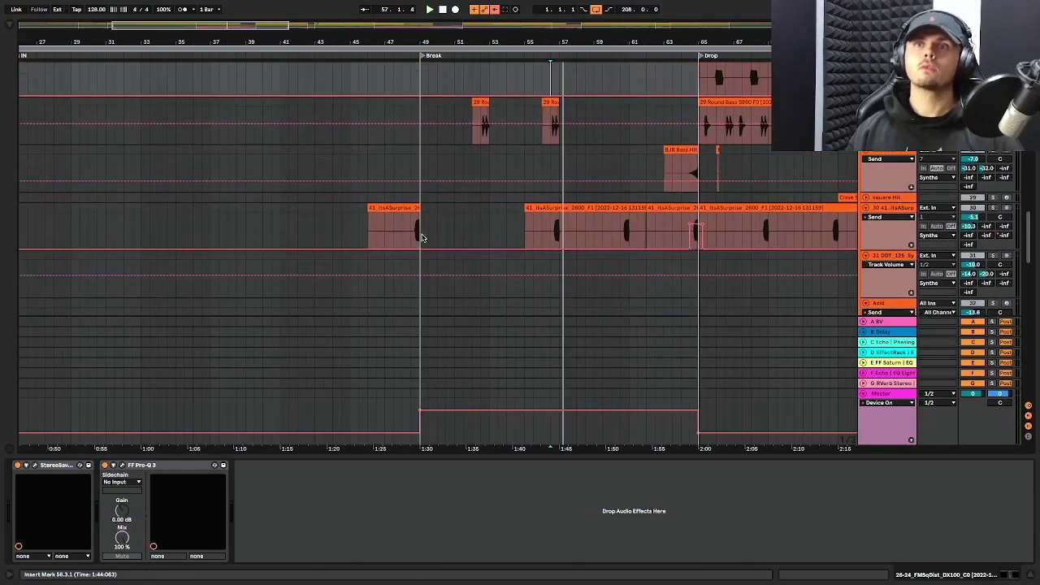
scroll(545, 234, "up", 1)
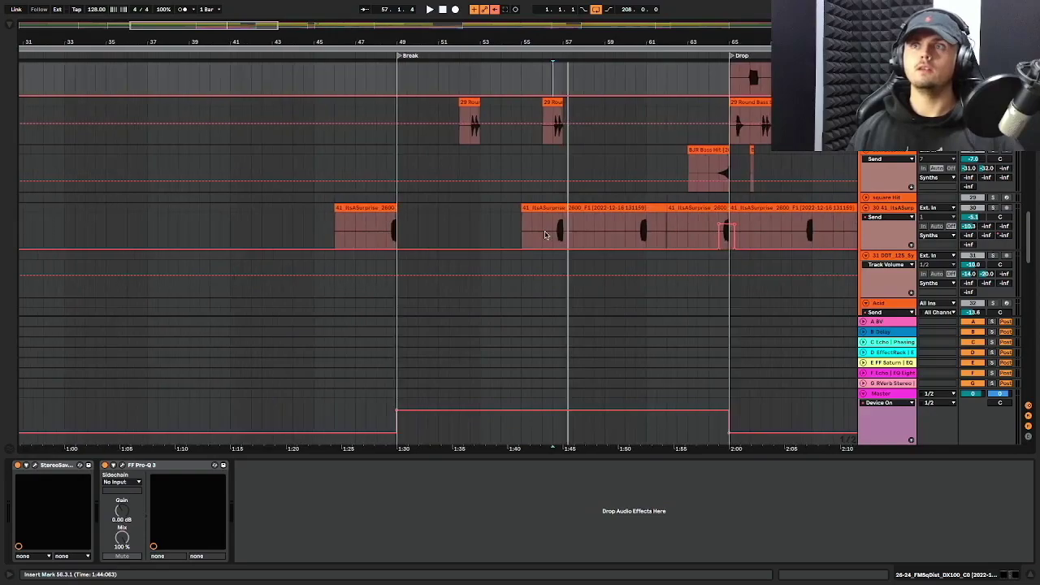
left_click(549, 234)
scroll(551, 226, "down", 1)
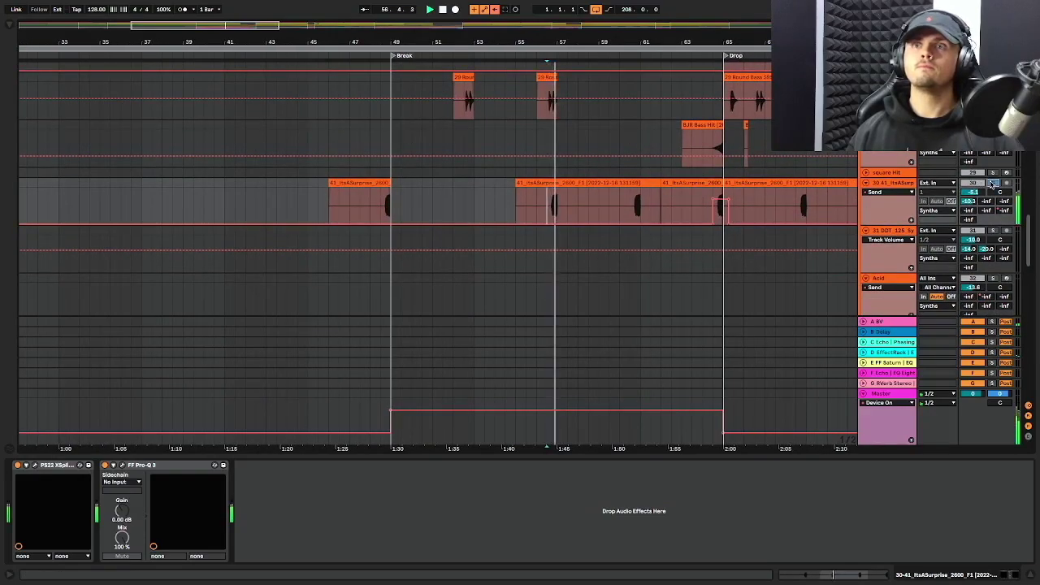
key("space")
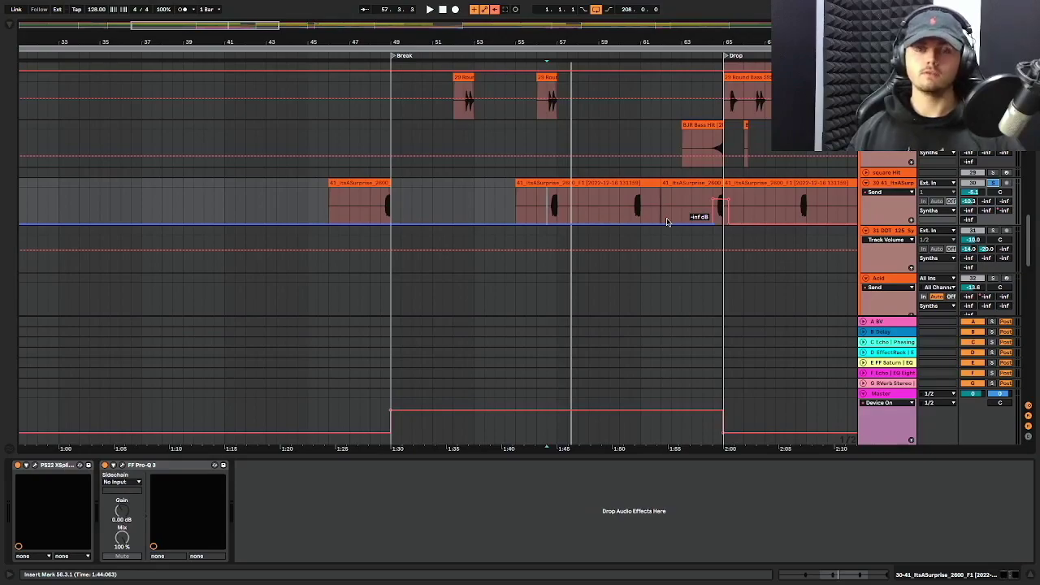
Solo the Launch Control Tool riser track and play from bar 49 on the Acid track
scroll(602, 215, "down", 4)
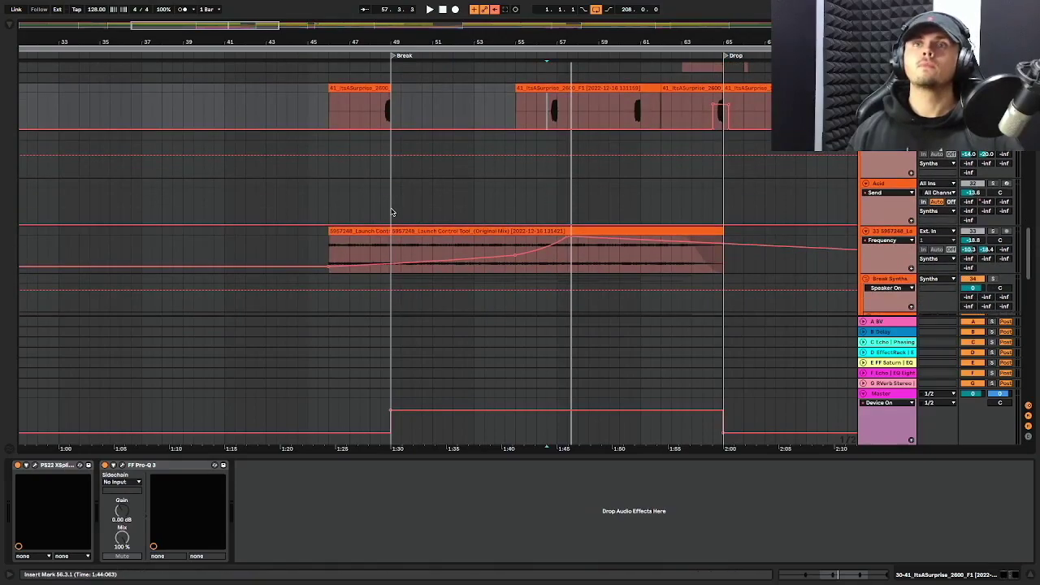
left_click(390, 214)
left_click(993, 232)
key("space")
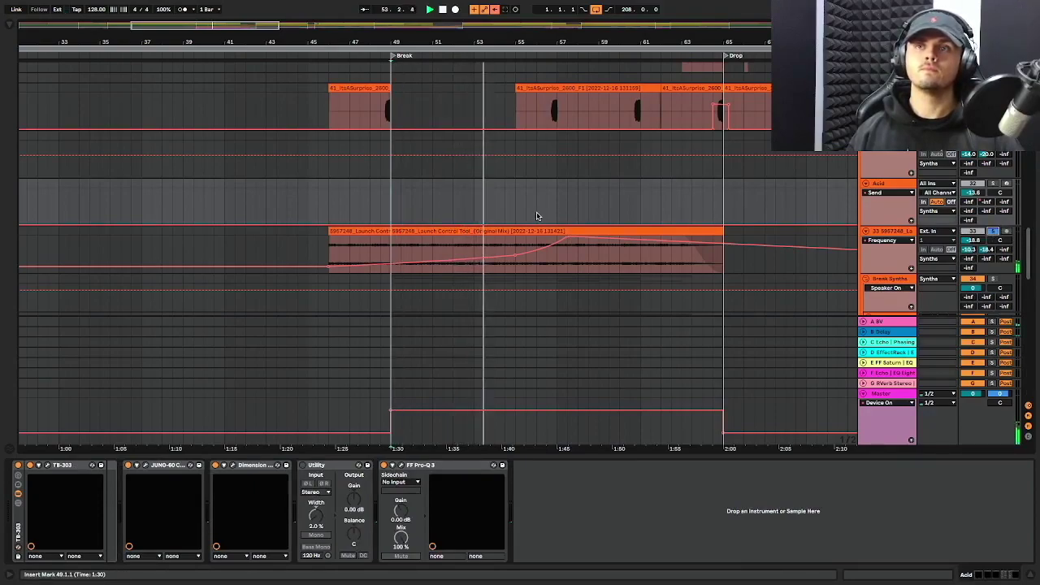
Stop playback near bar 58 and stretch the riser clip's start back to bar 28
left_click(581, 213)
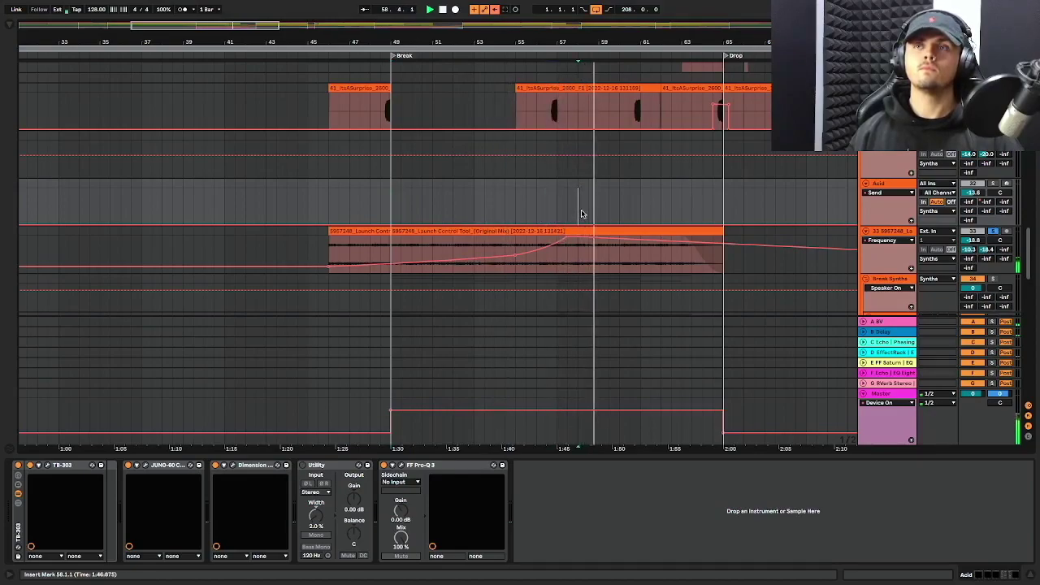
key("space")
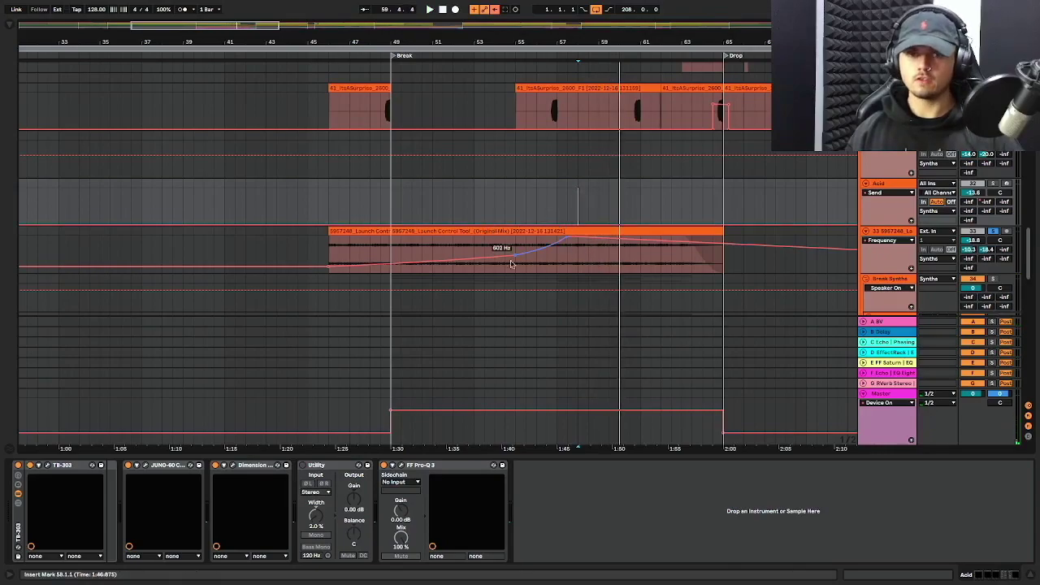
scroll(421, 224, "down", 5)
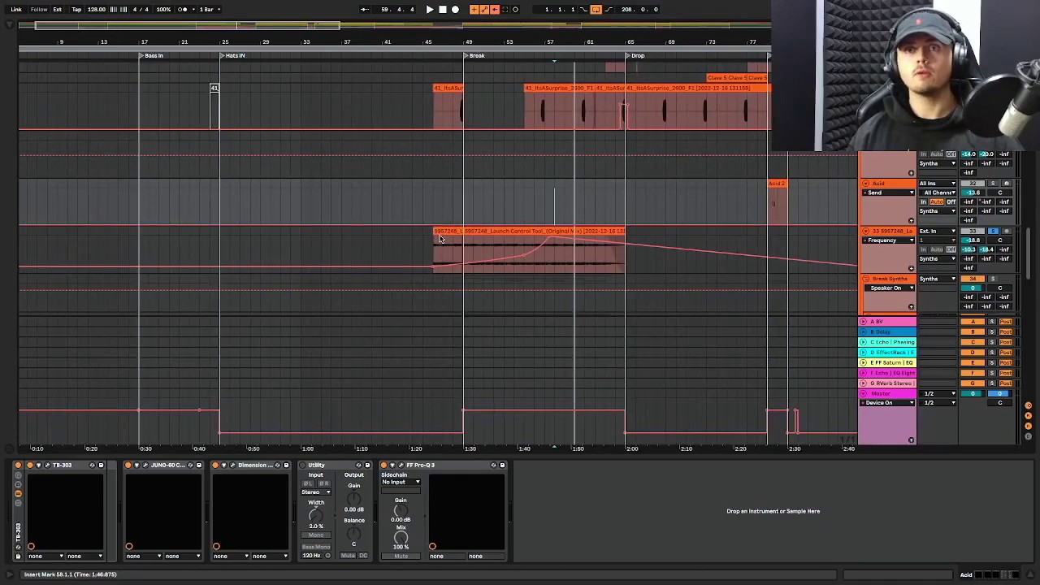
left_click_drag(435, 232, 251, 238)
scroll(248, 241, "left", 2)
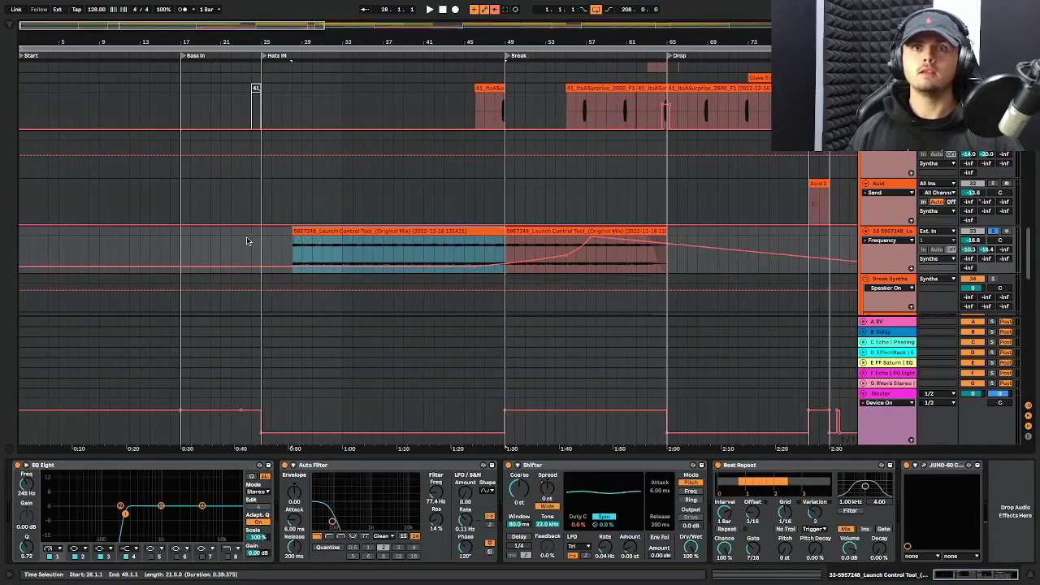
Play from bar 33 and undo the riser clip extension
left_click(337, 241)
key("space")
key("ctrl+z")
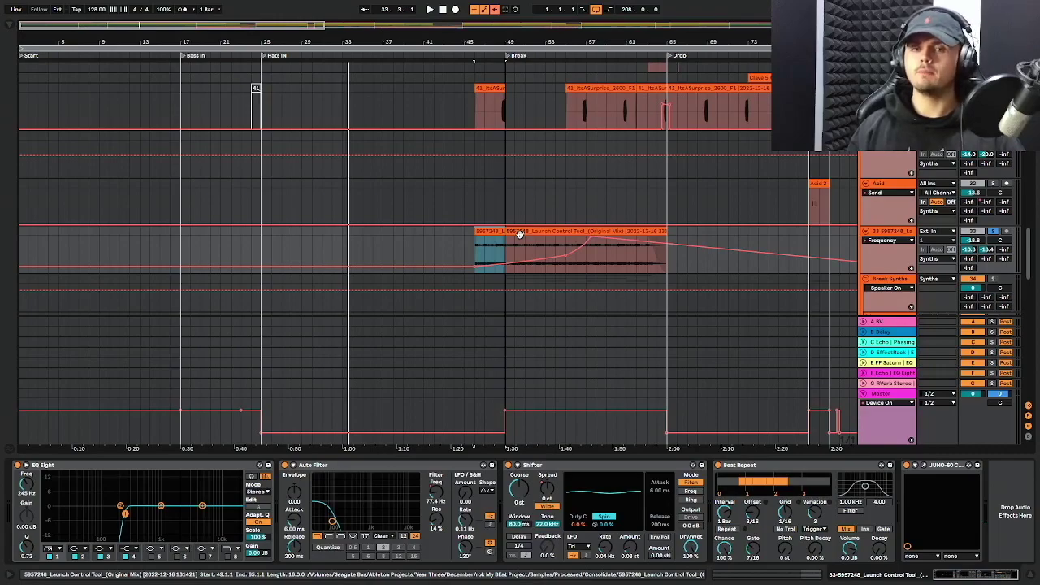
Audition the riser from bar 55, then play the break from bar 49 on the Acid track
left_click(567, 247)
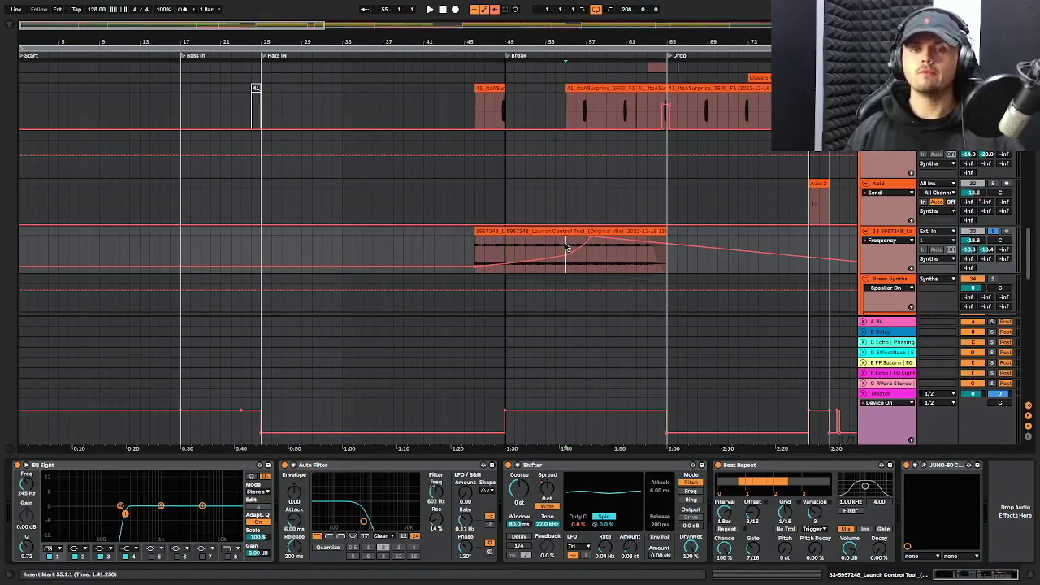
key("space")
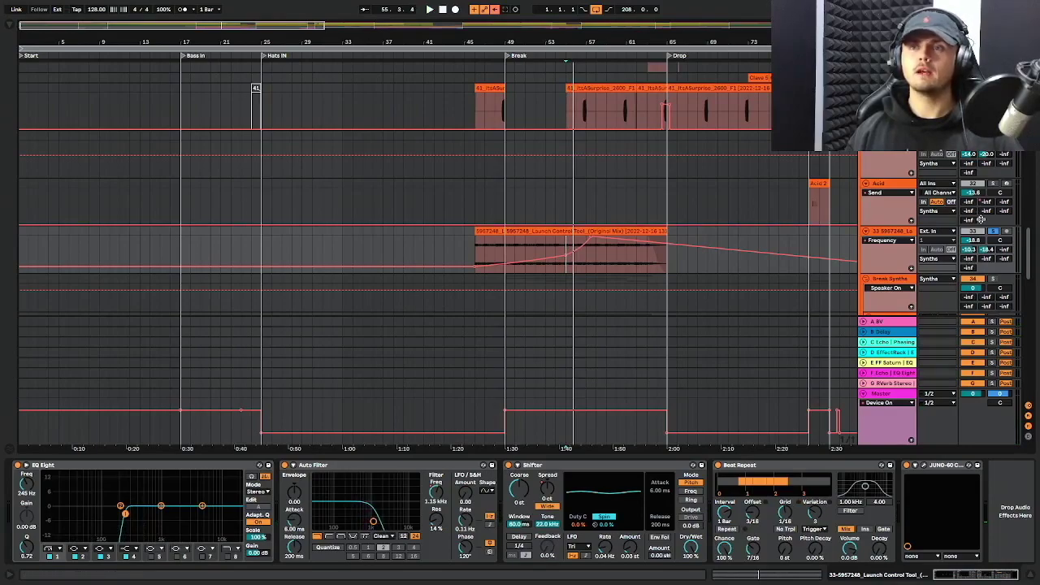
scroll(981, 219, "down", 2)
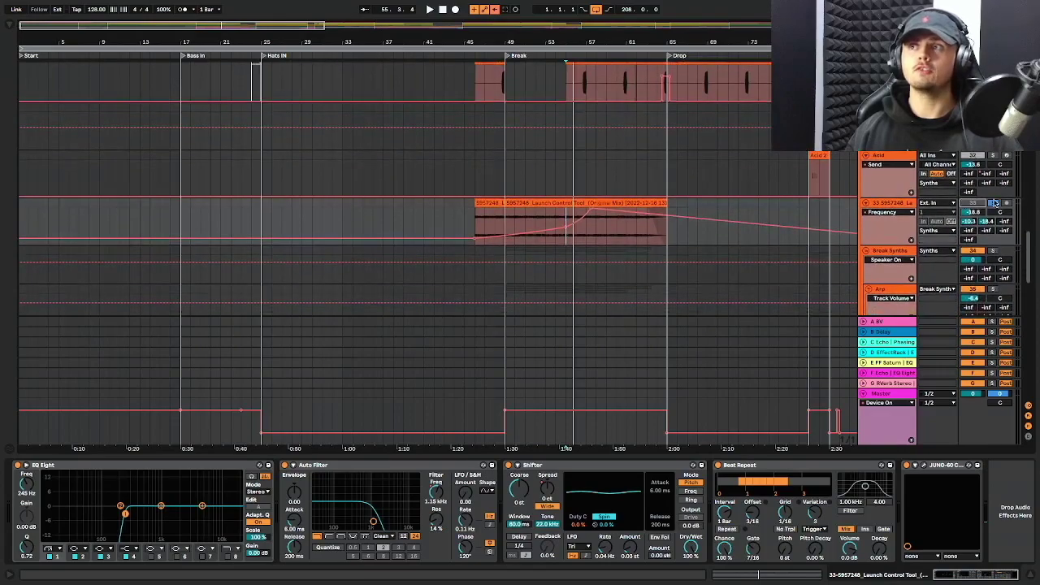
left_click(508, 182)
key("space")
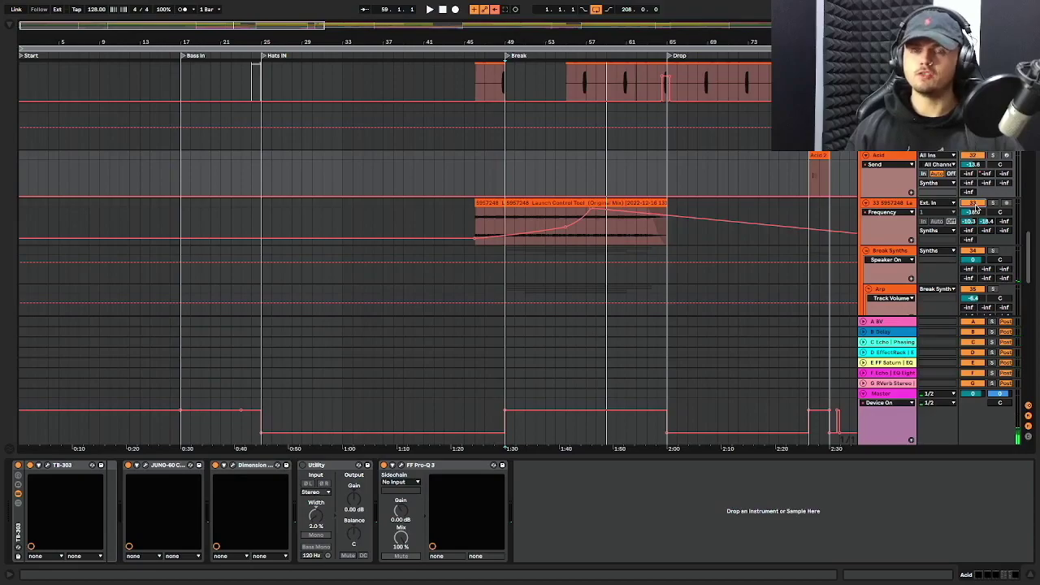
Select the riser lane at bar 54 to show its EQ Eight, Auto Filter, Shifter and Beat Repeat chain
left_click(556, 217)
scroll(556, 218, "down", 4)
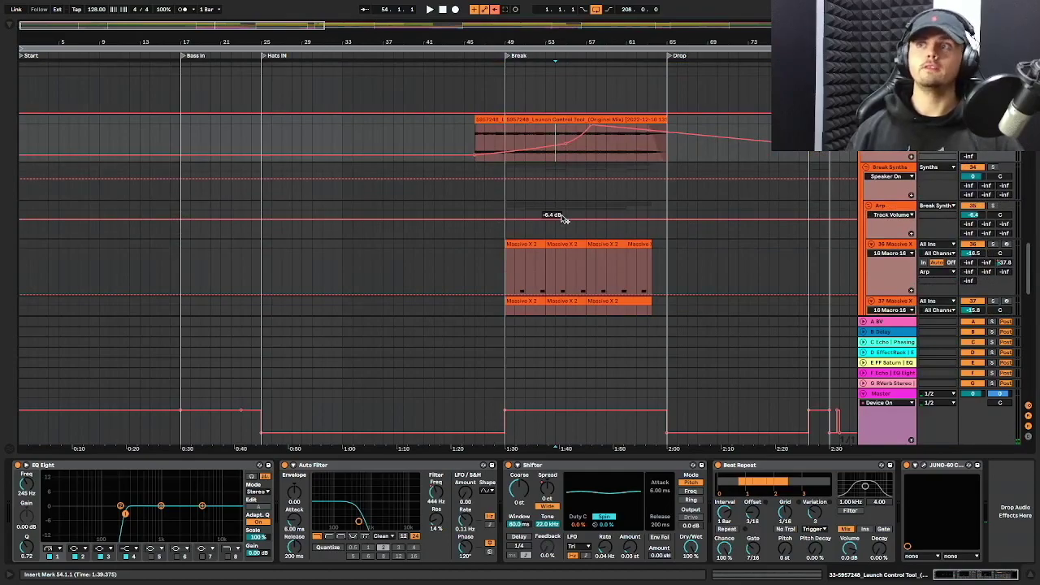
Solo the Arp track and select the track 36 Massive X lane at bar 61
scroll(494, 244, "down", 3)
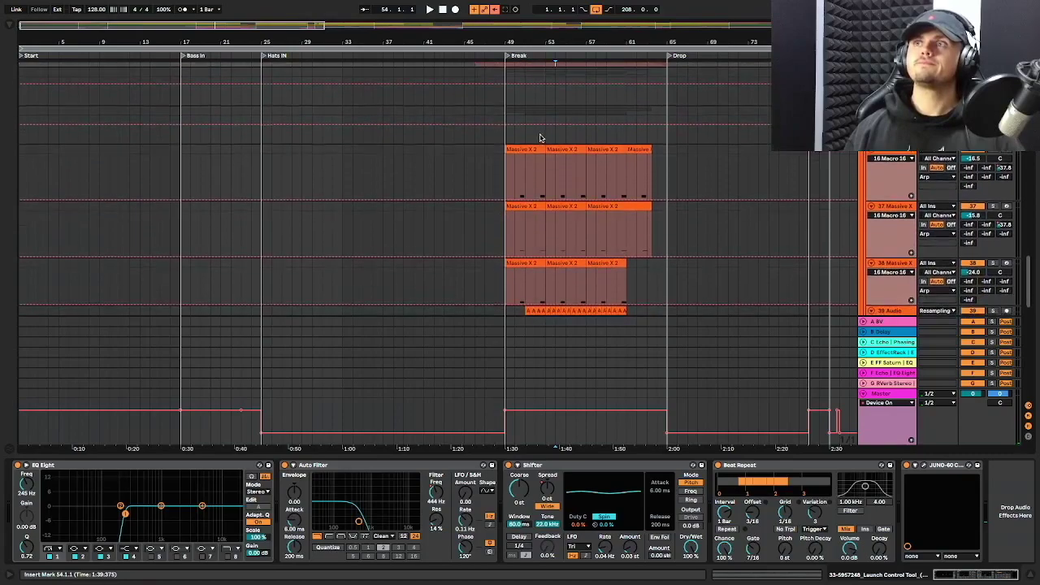
left_click(504, 180)
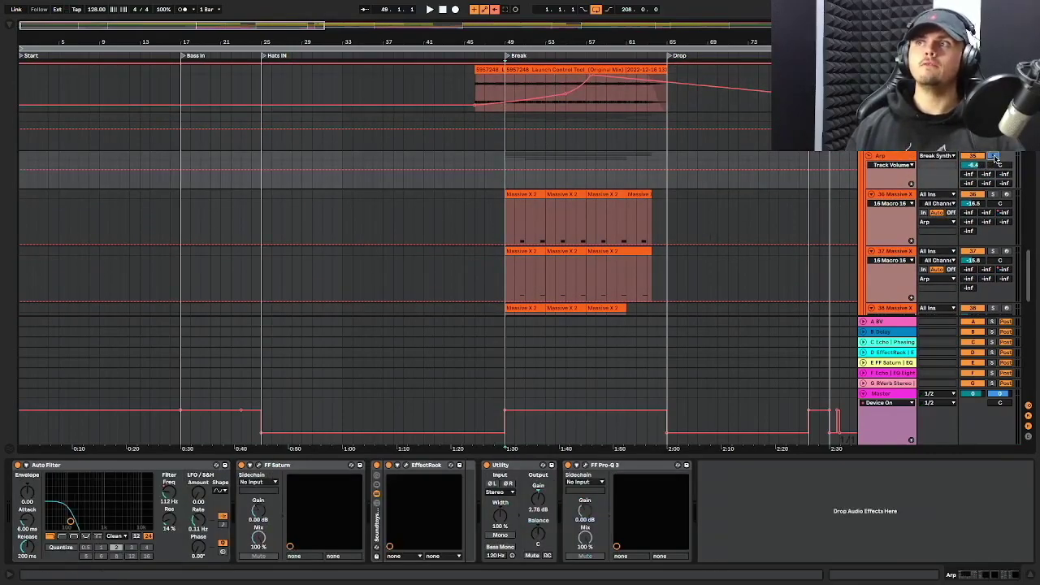
left_click(994, 155)
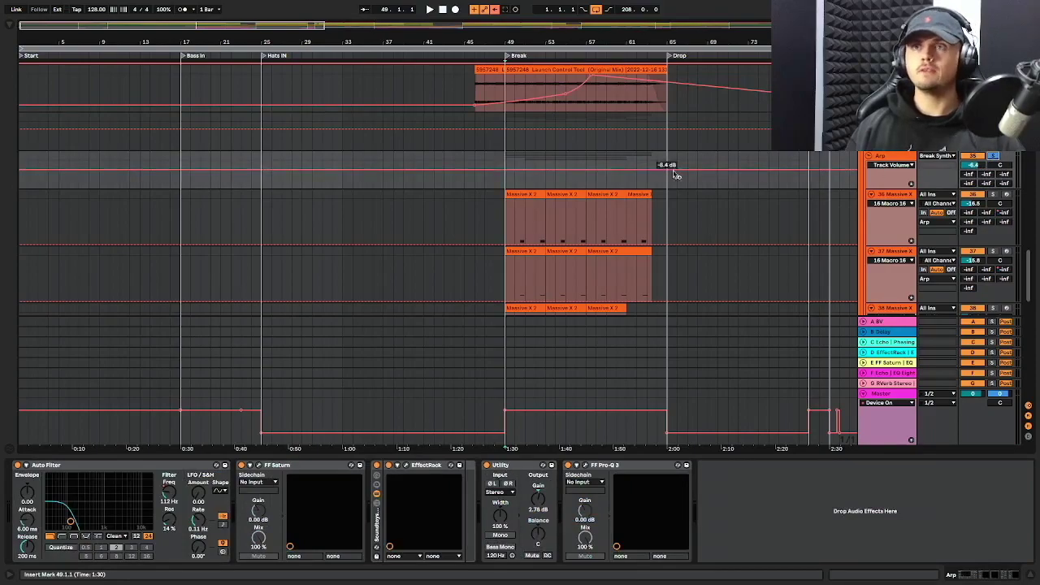
left_click(626, 161)
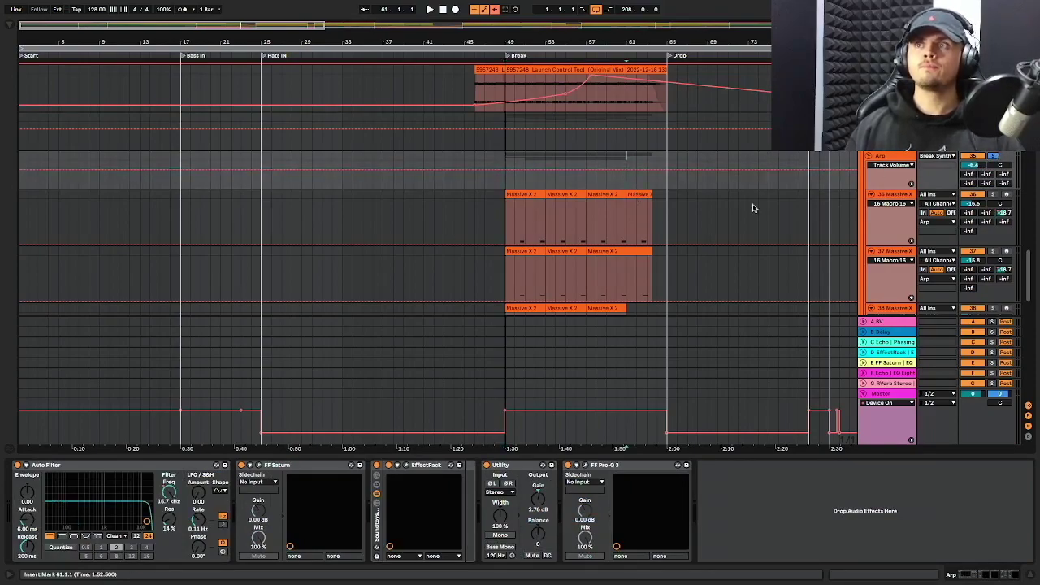
left_click(897, 193)
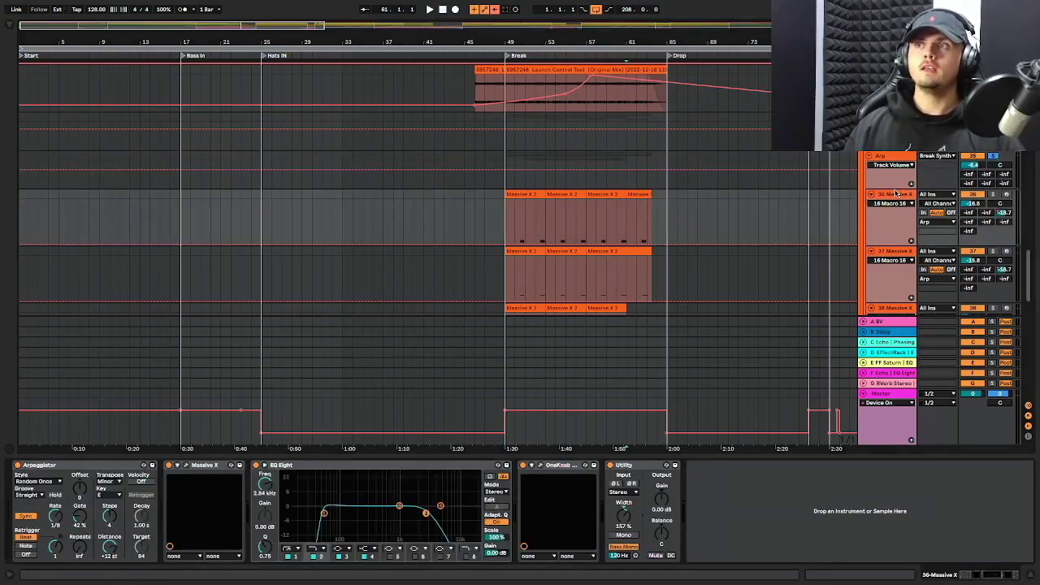
Audition Massive X track 37 soloed, then track 36 soloed, with a short playback
left_click(894, 254)
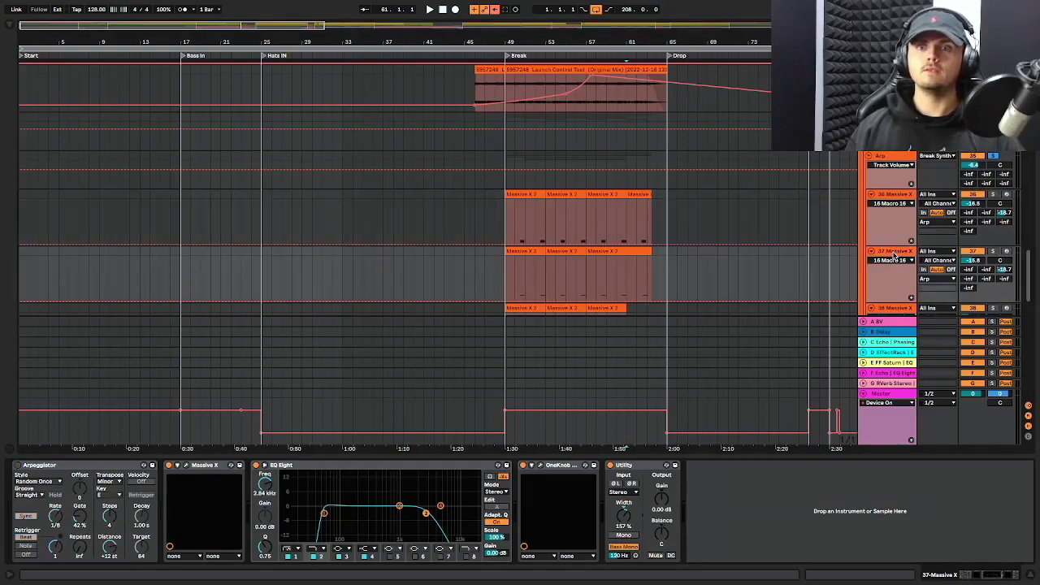
left_click(992, 252)
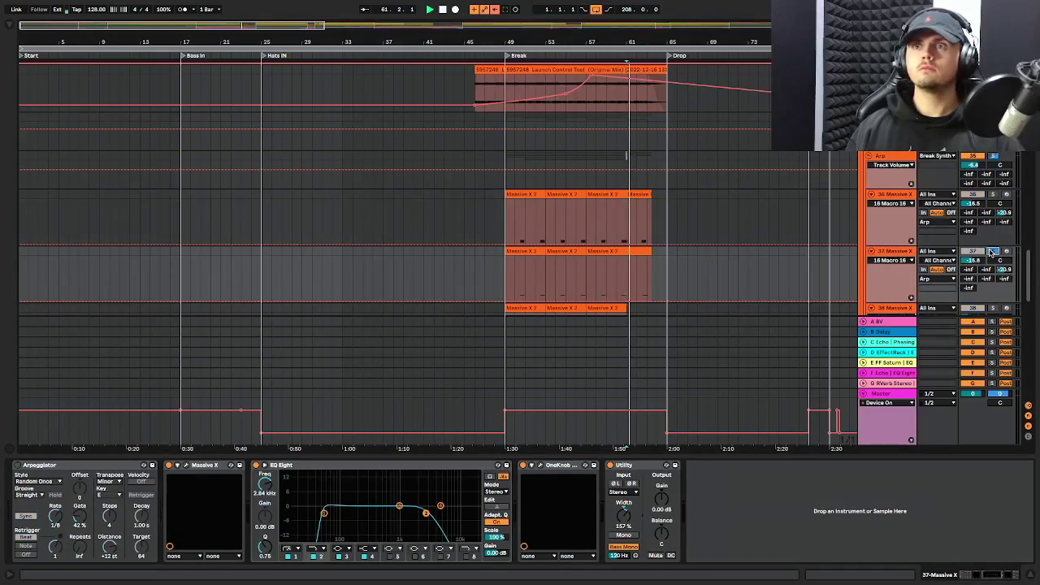
scroll(707, 294, "up", 5)
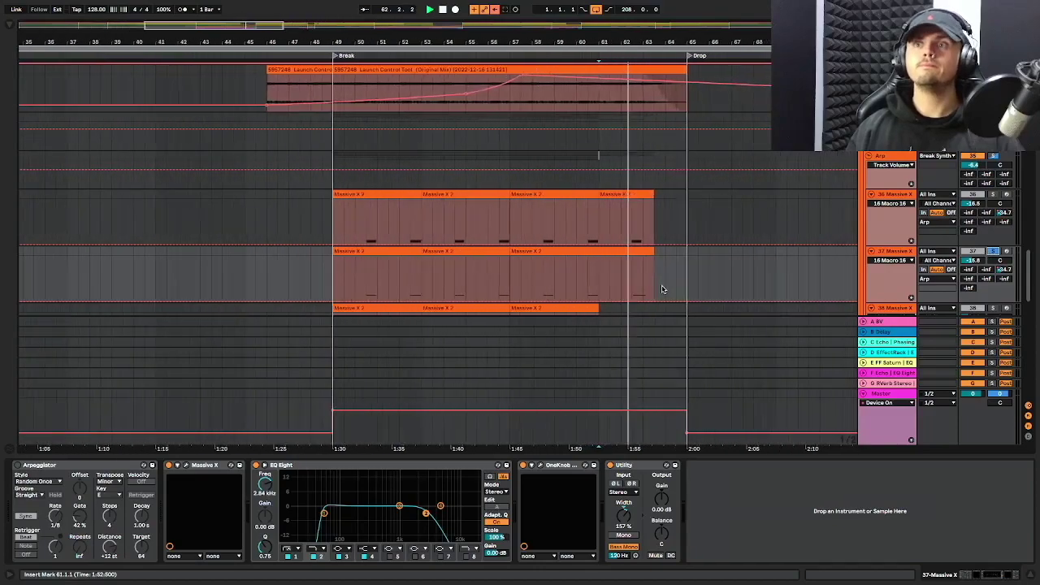
left_click(630, 232)
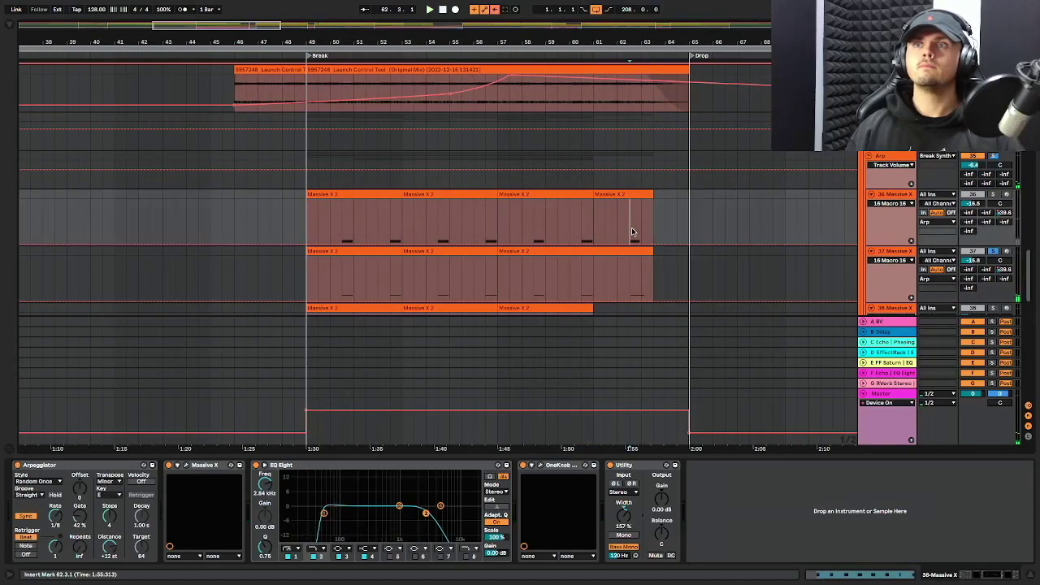
left_click(993, 195)
key("space")
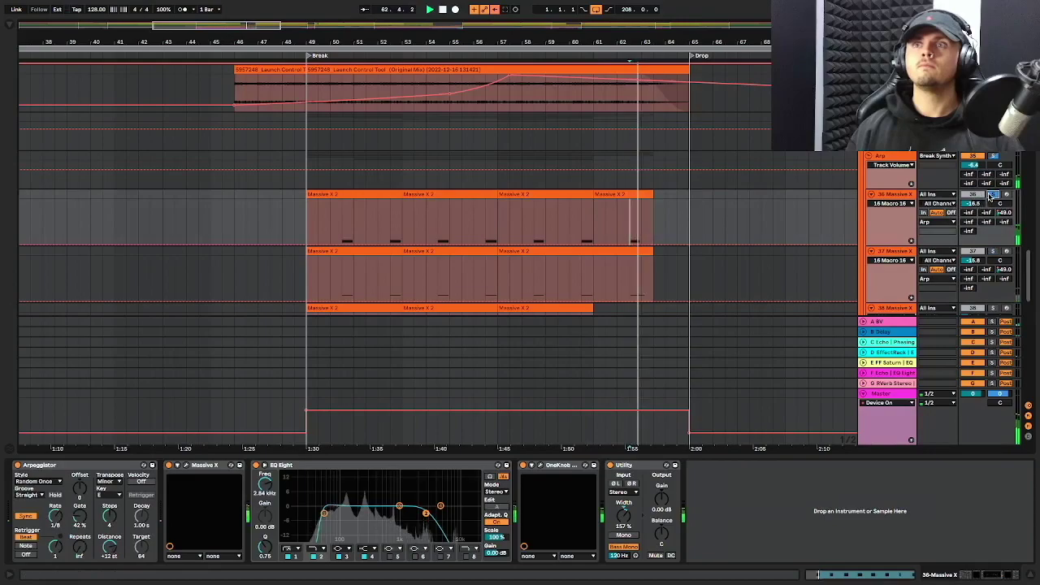
key("space")
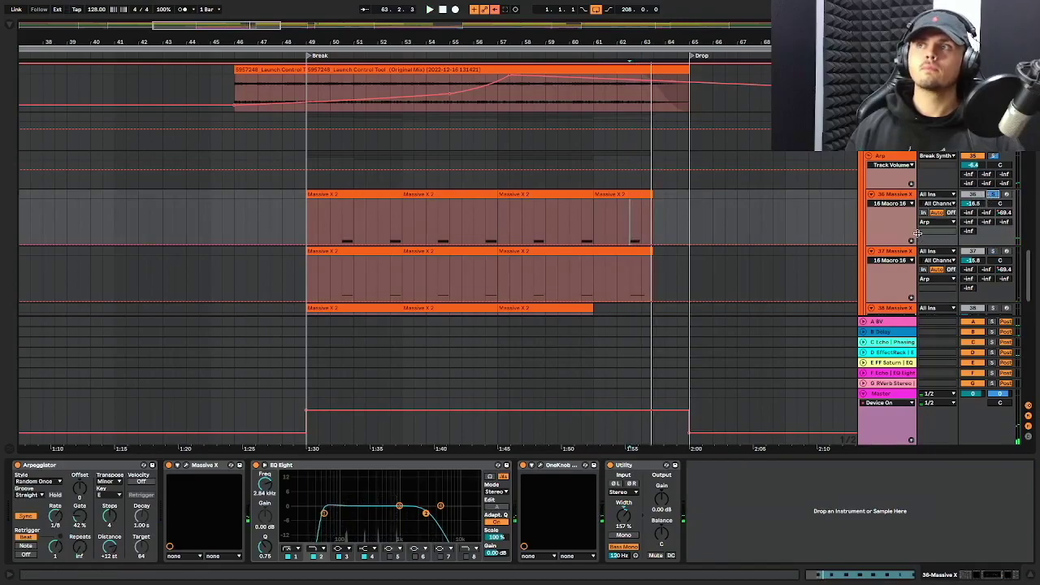
Inspect track 37's Massive X synth, then open its last Massive X 2 clip's notes
left_click(897, 253)
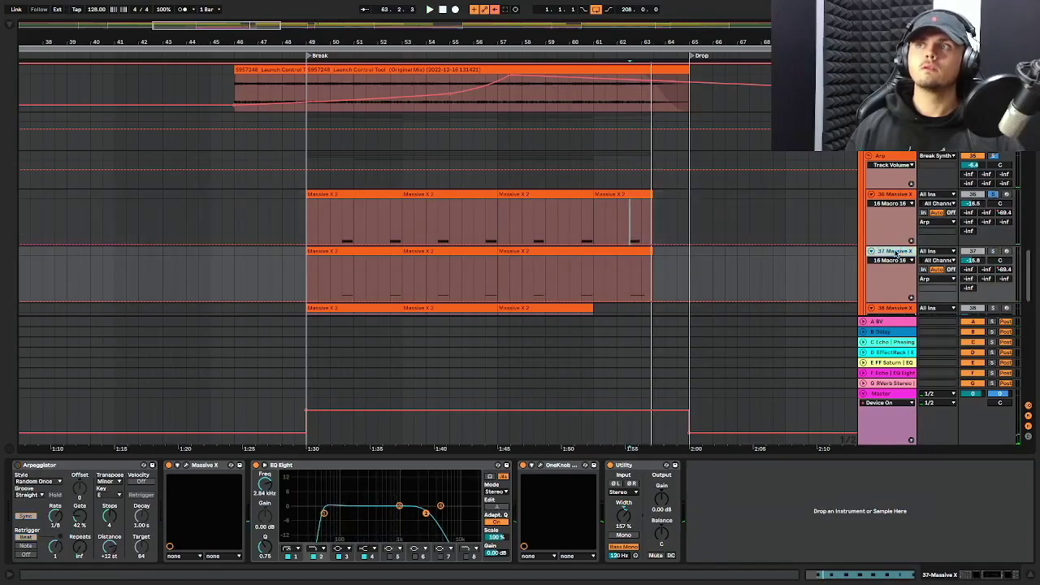
left_click(186, 466)
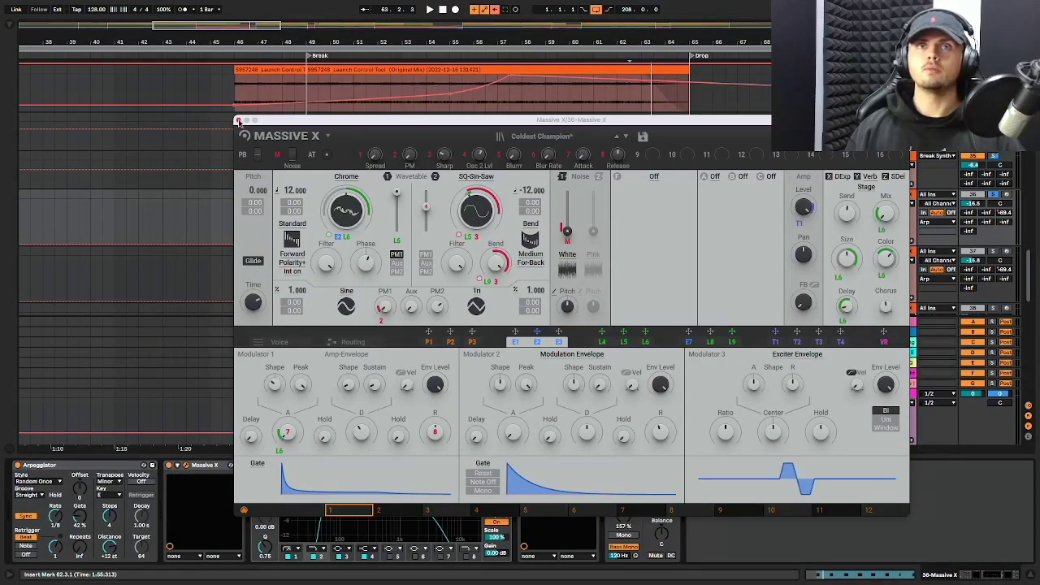
left_click(238, 120)
left_click(640, 252)
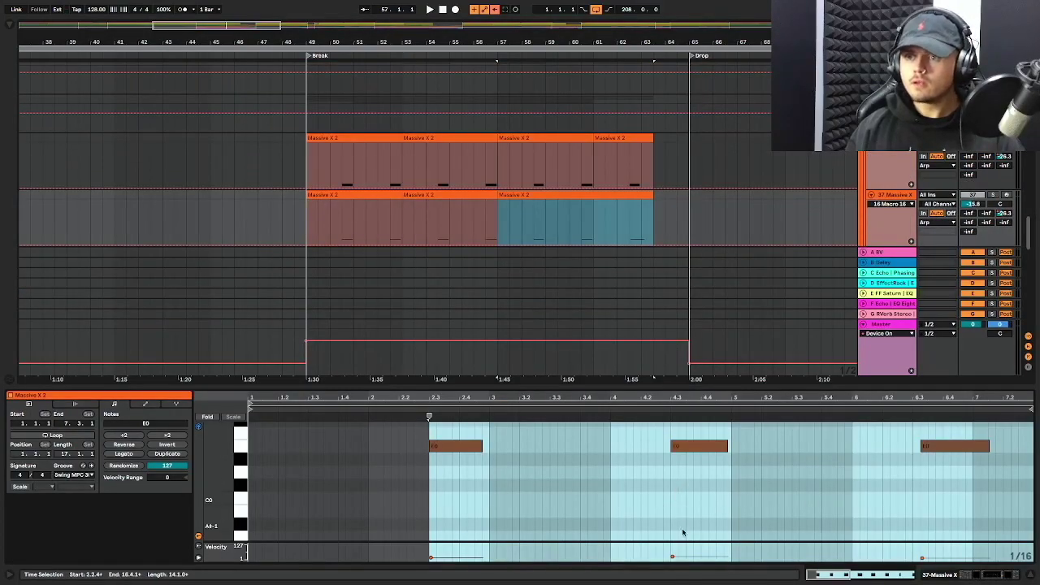
Add a trial C#0 note, set its velocity to 85, delete it, then play from 57.4.3
double_click(379, 486)
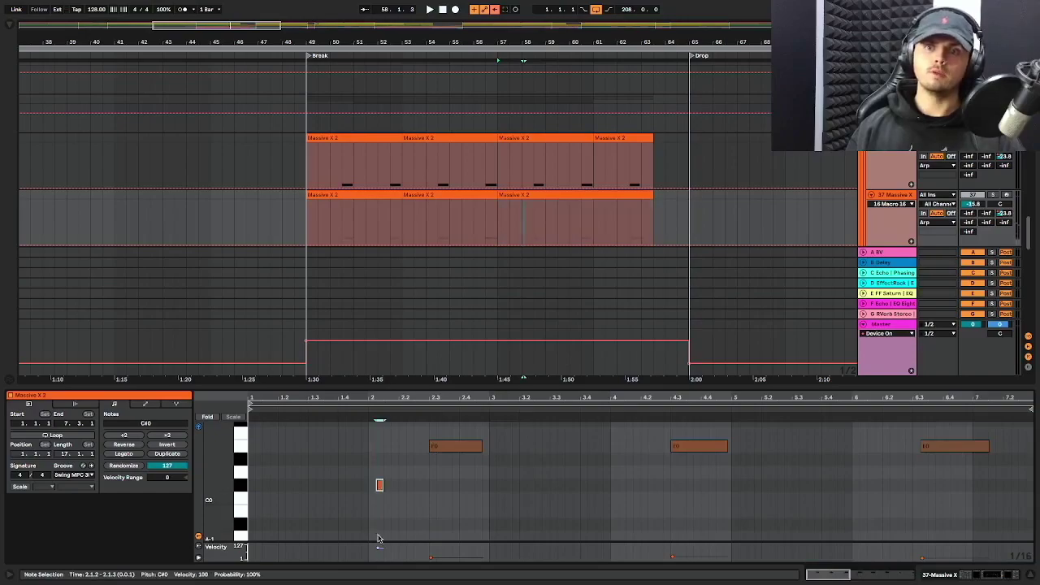
left_click_drag(377, 556, 378, 549)
left_click_drag(353, 500, 435, 473)
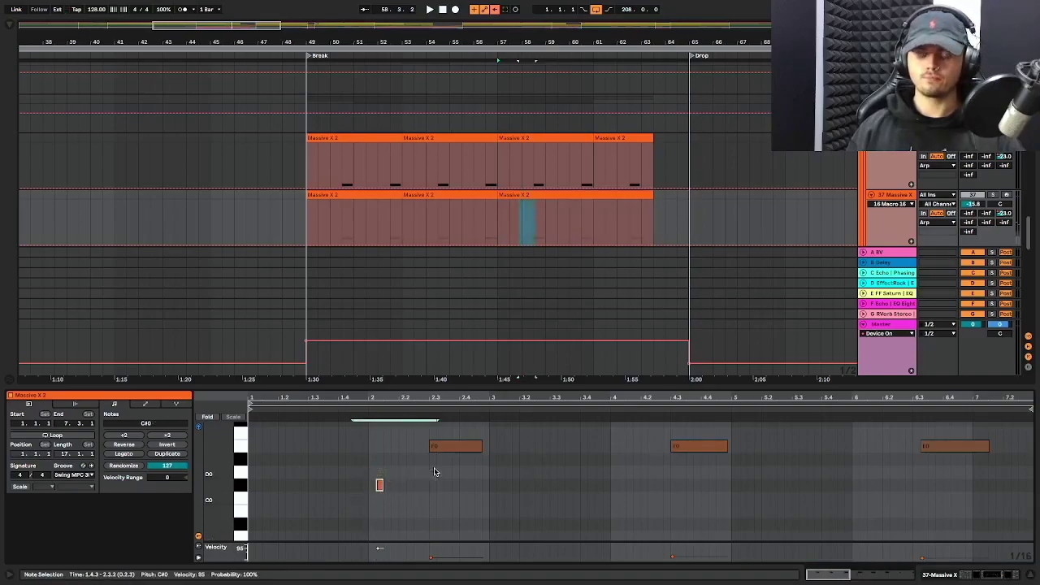
key("Delete")
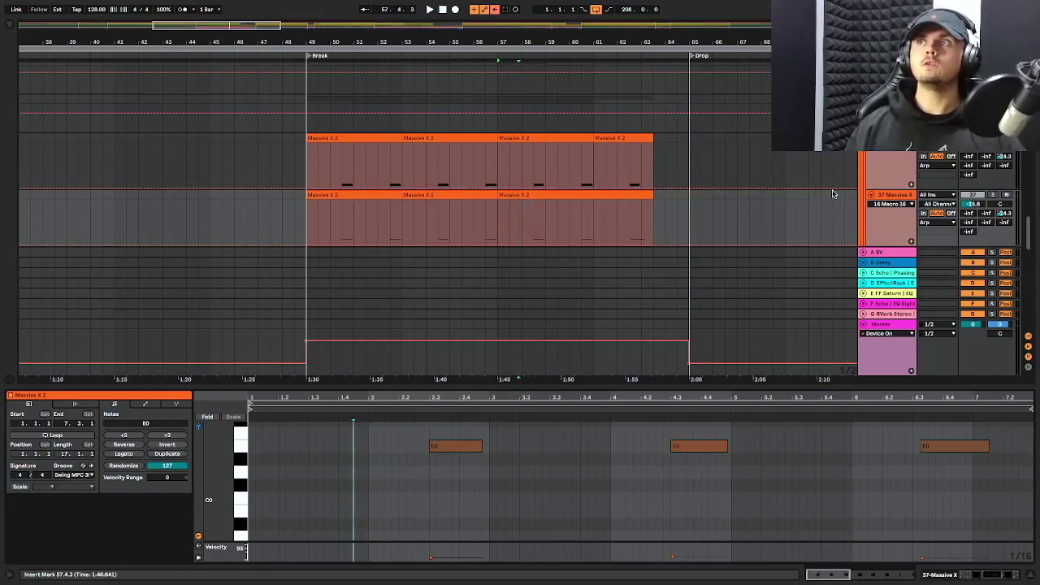
left_click(522, 172)
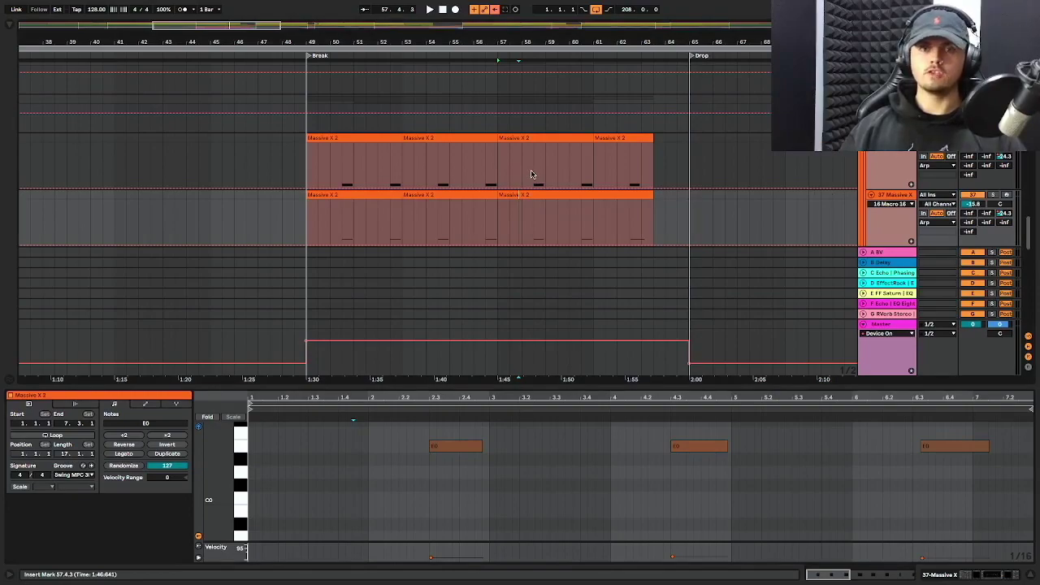
key("space")
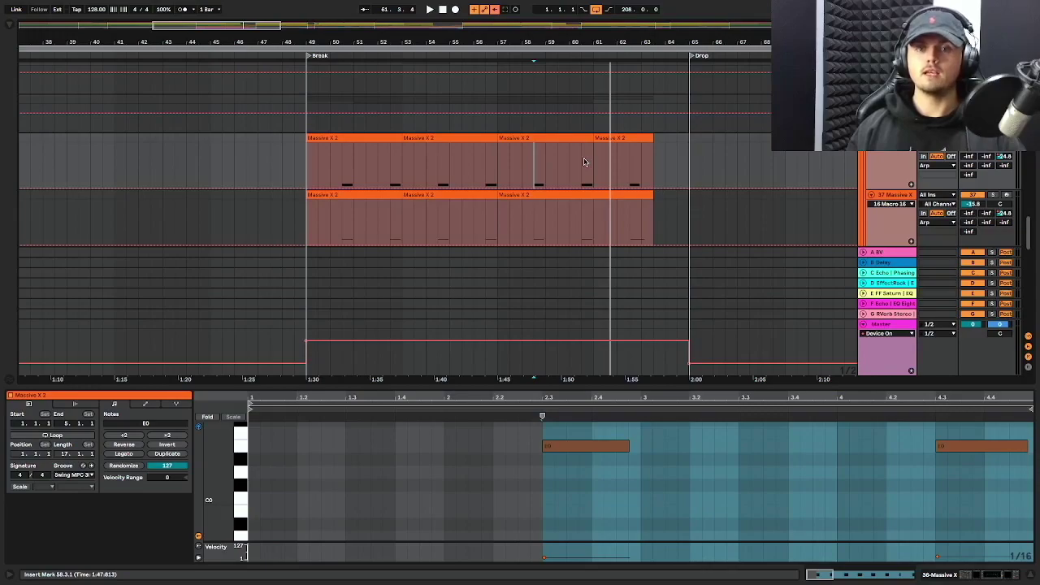
Reveal track 38 and the 39 Audio resampling track with its frequency automation
key("space")
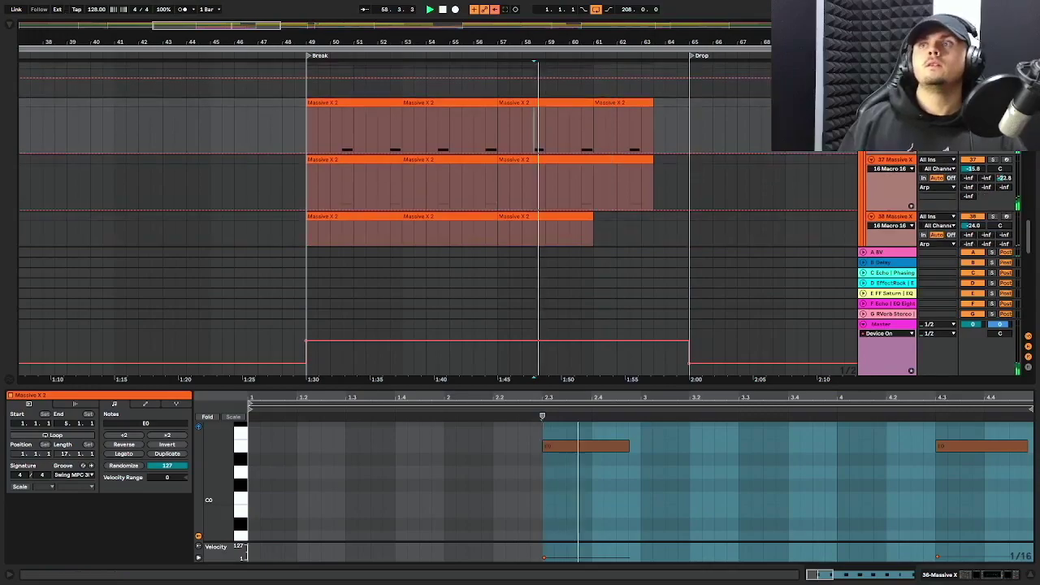
key("ctrl+z")
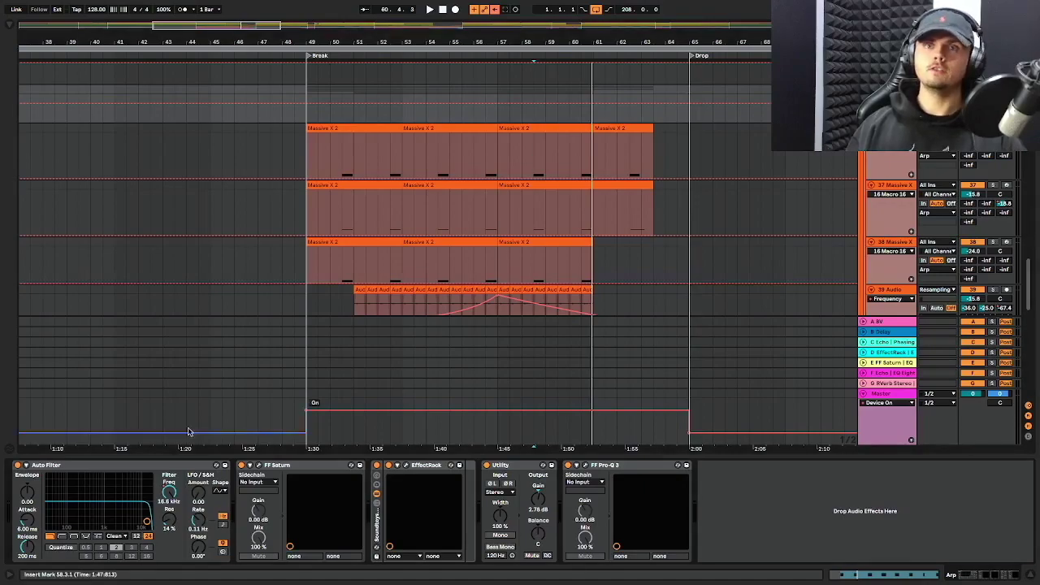
Toggle the resampling track off and on, then show 39 Audio's FF Pro-G, Neutron 3, Auto Filter chain
left_click(341, 166)
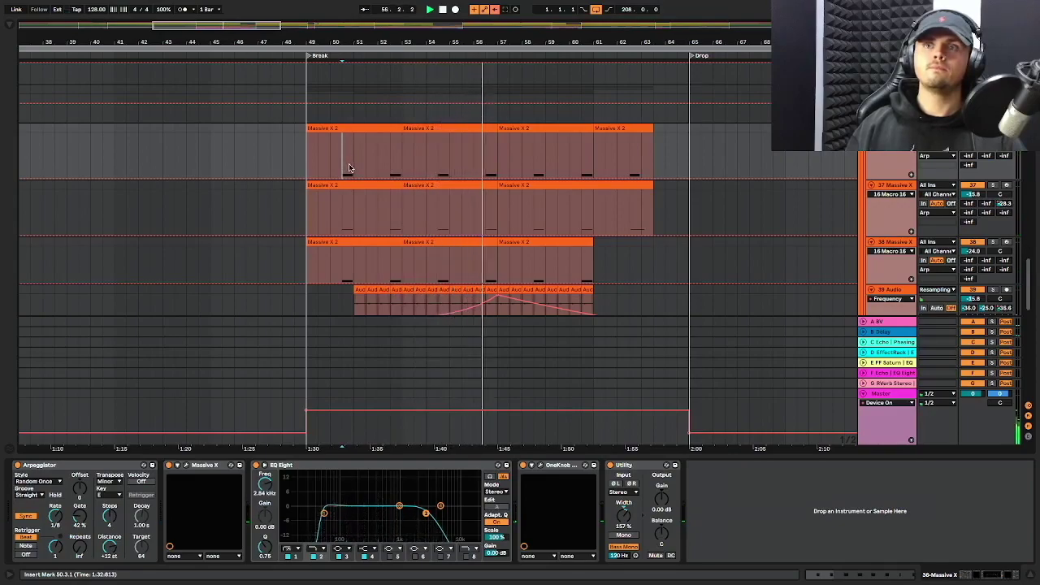
key("ctrl+z")
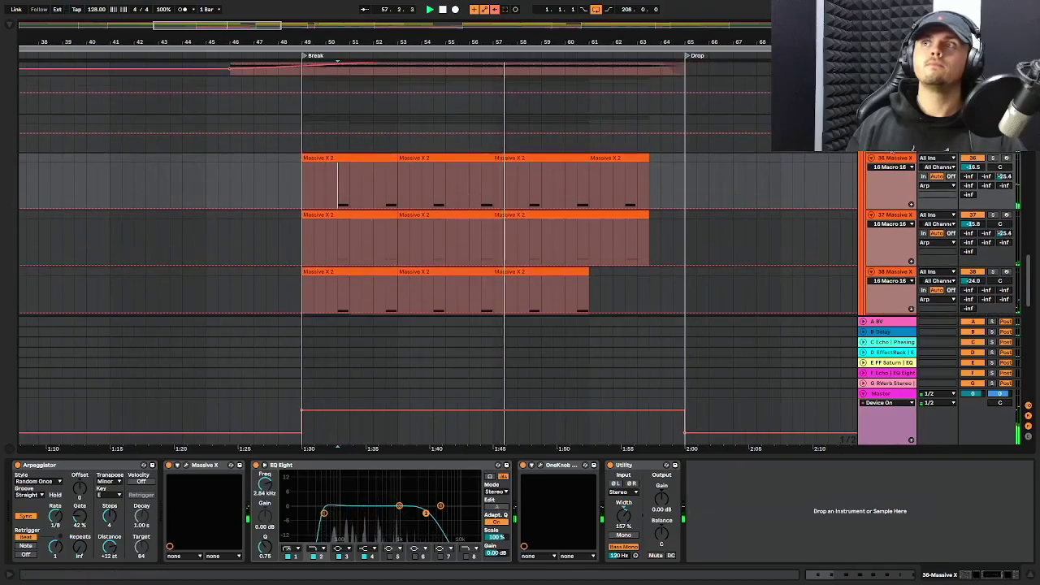
key("ctrl+y")
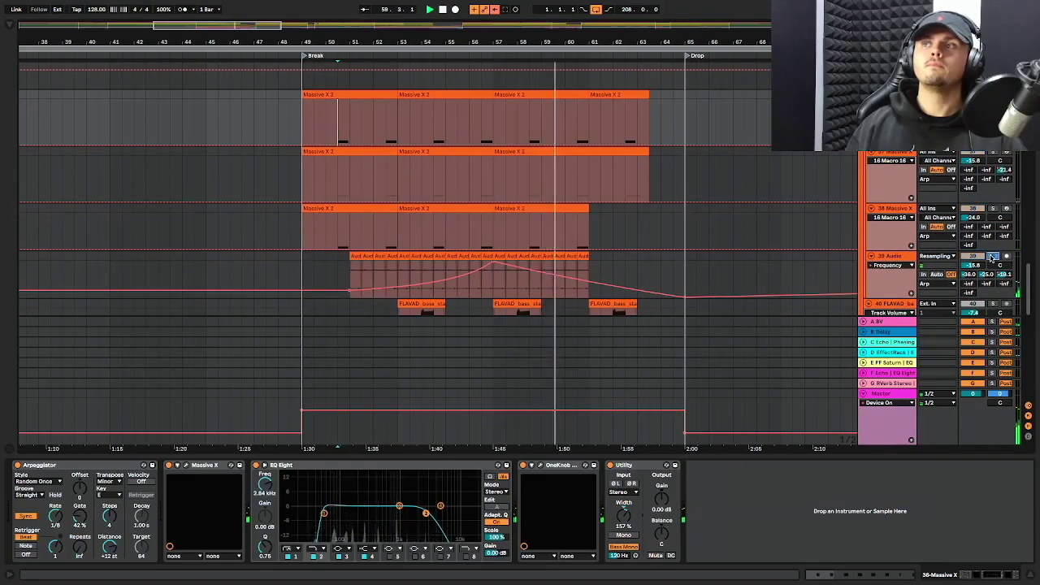
left_click(899, 265)
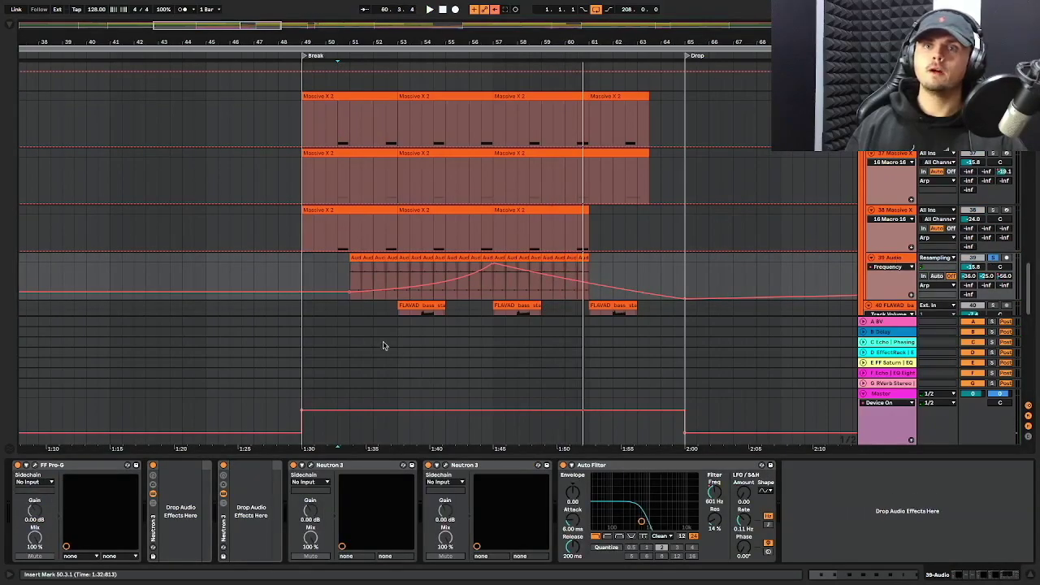
Solo tracks 38 and 39 and play from 52.3.1, then show the 40 FLAVAD track's chain
left_click(387, 281)
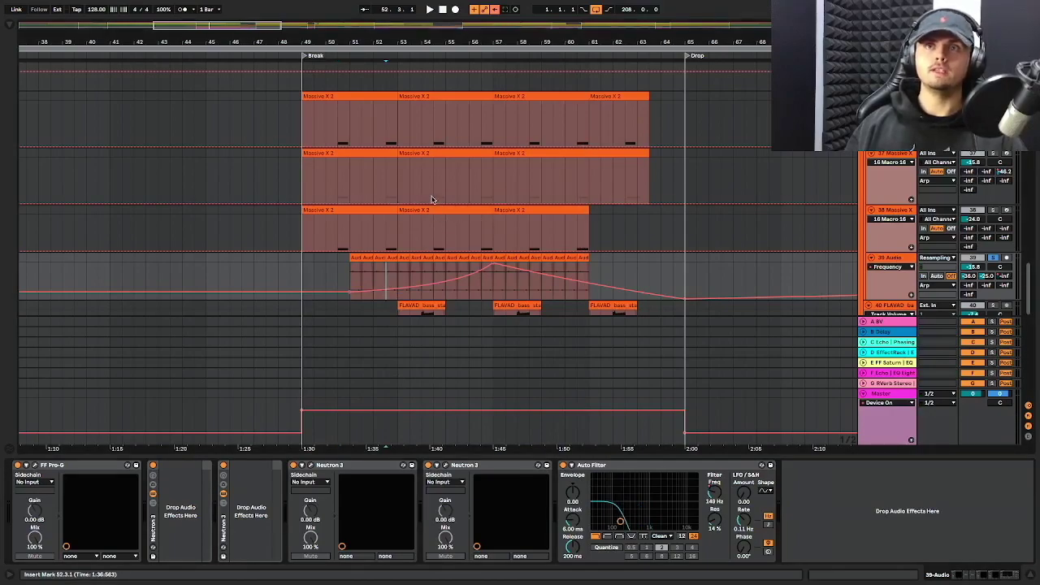
left_click(992, 210)
key("space")
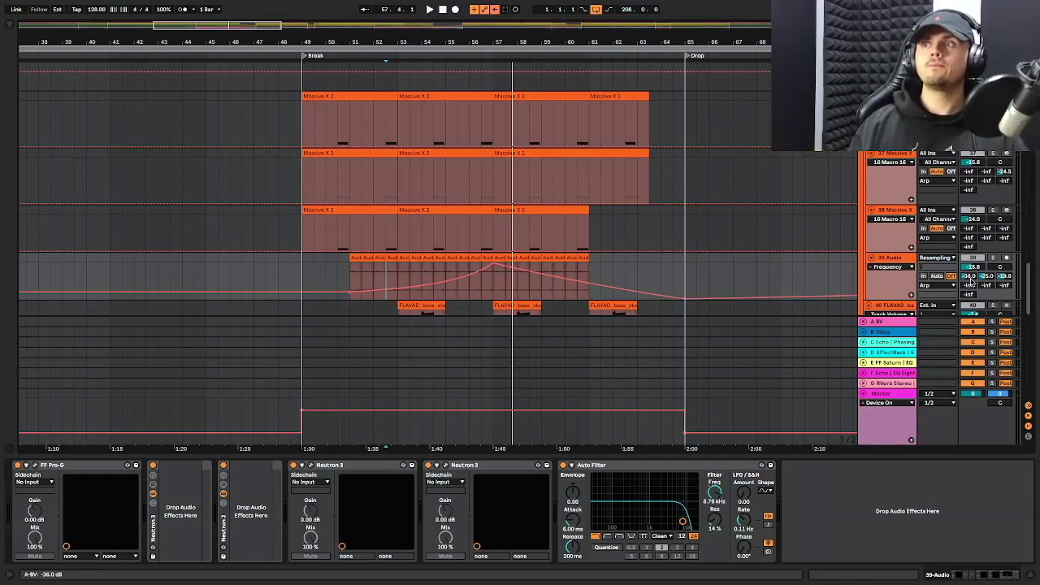
left_click(993, 257)
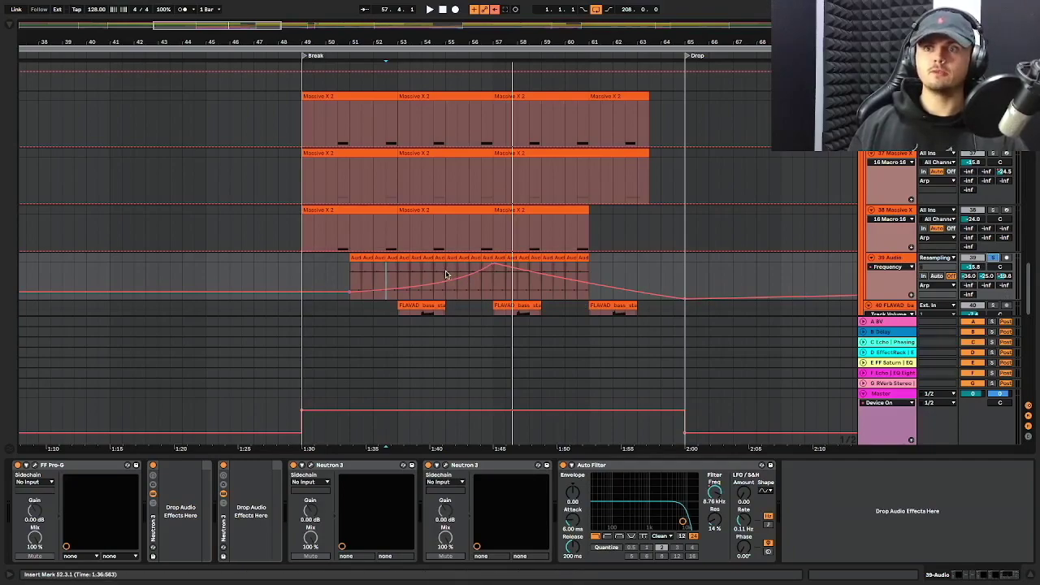
key("space")
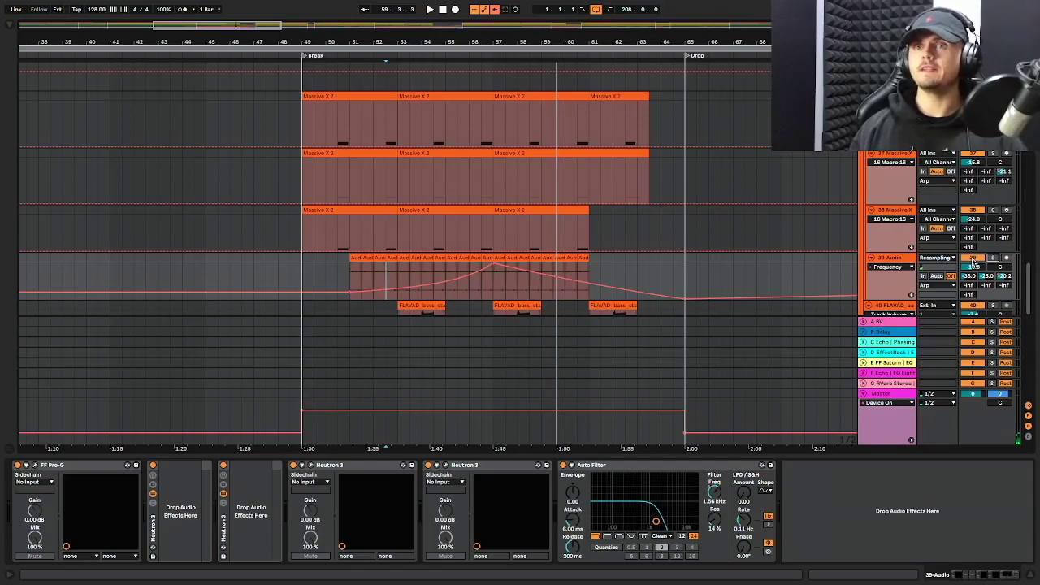
scroll(973, 262, "down", 3)
left_click(991, 160)
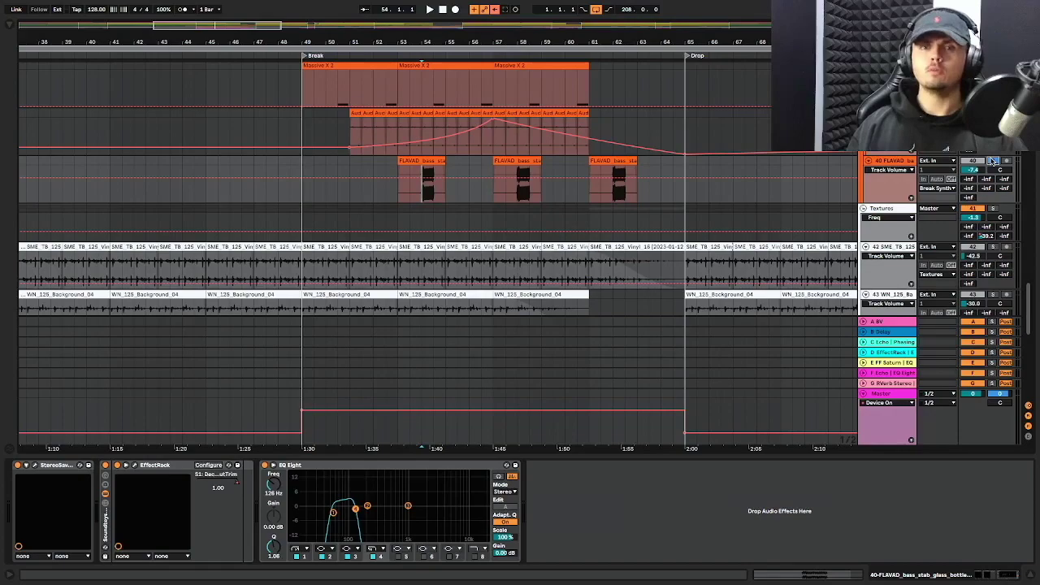
key("space")
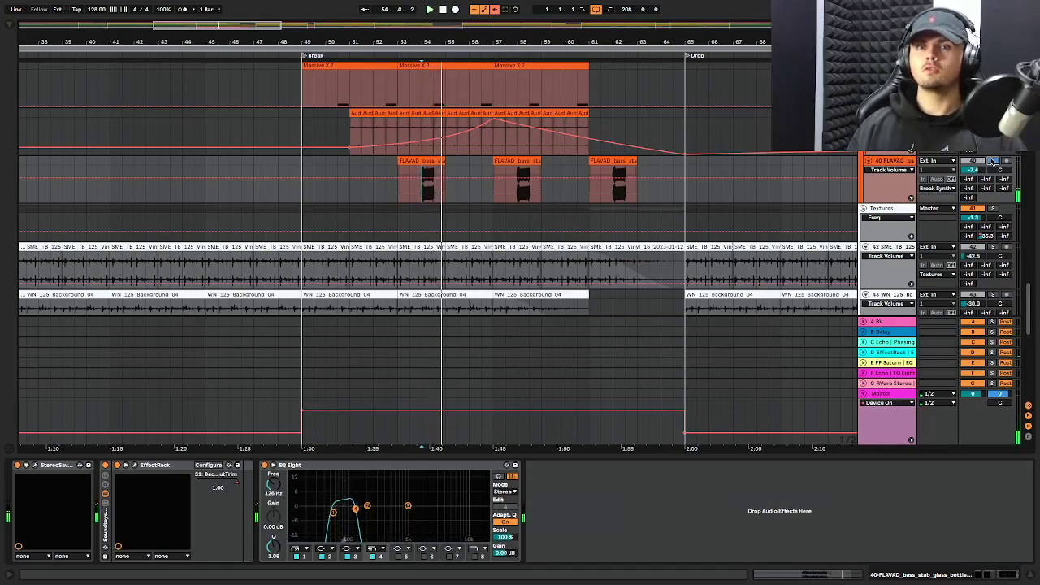
left_click(516, 200)
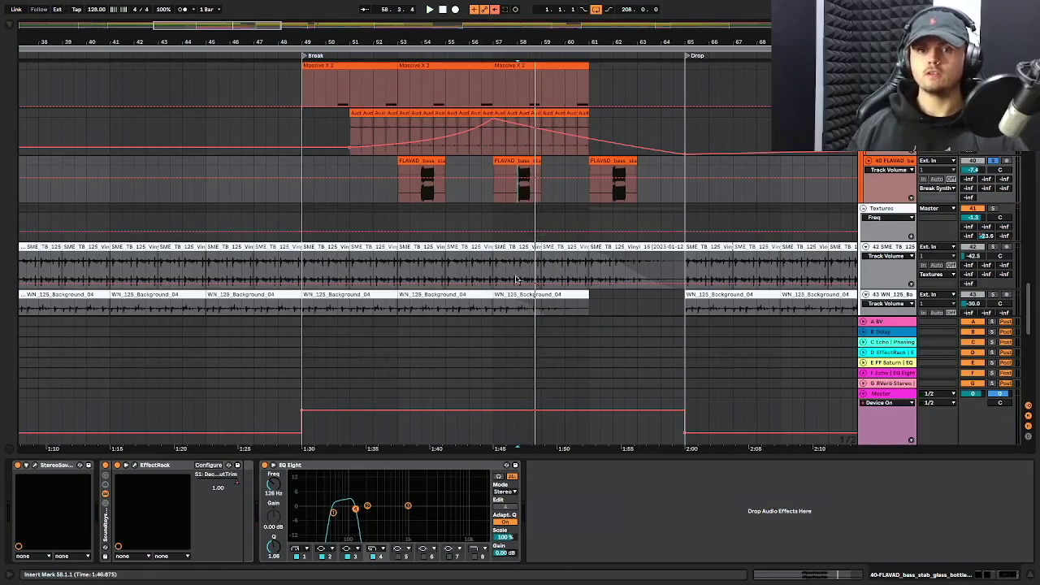
left_click(398, 195)
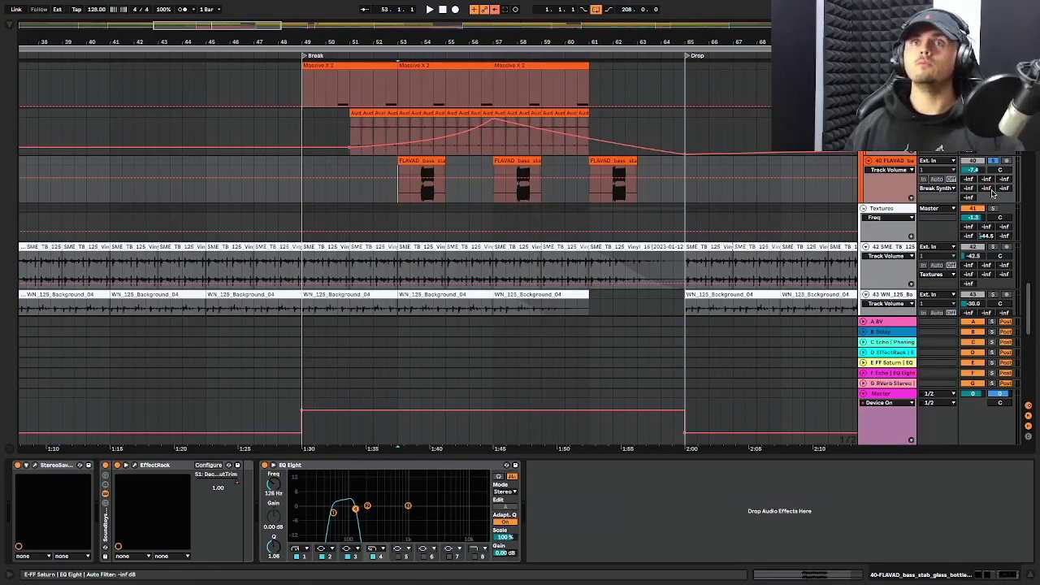
left_click(493, 174)
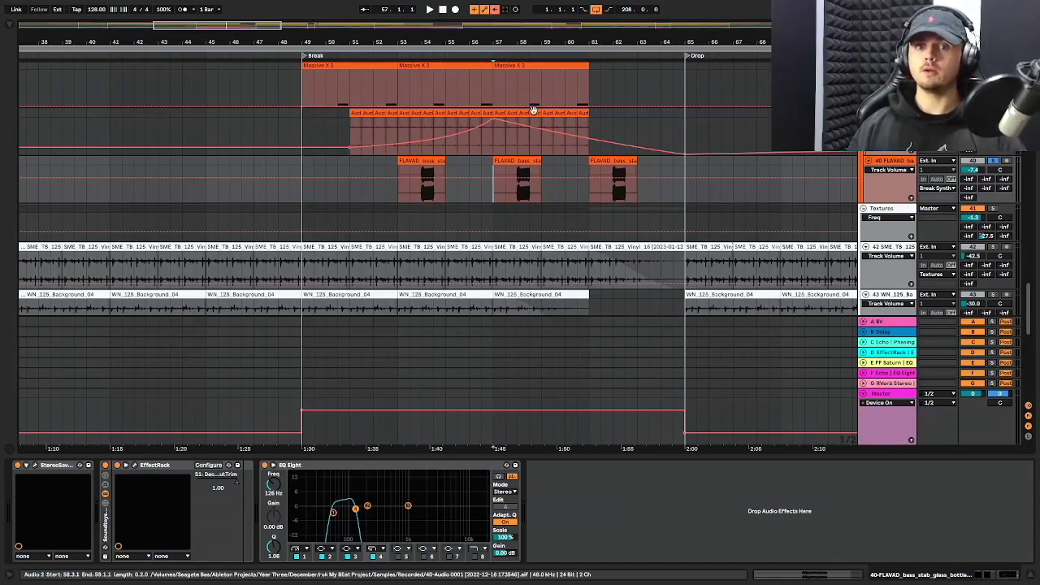
key("space")
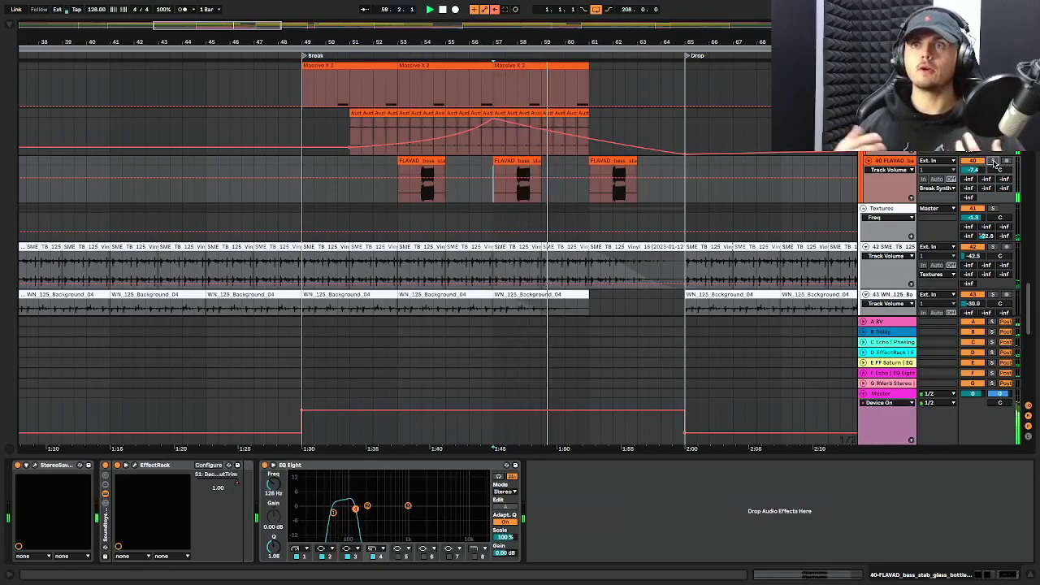
scroll(937, 192, "down", 1)
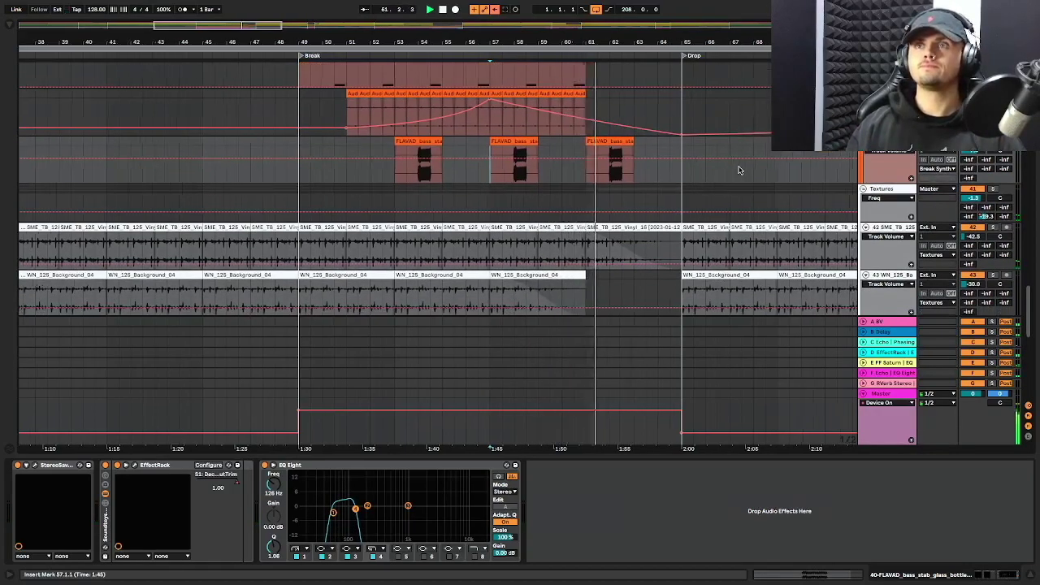
scroll(739, 167, "up", 3)
scroll(674, 155, "down", 2)
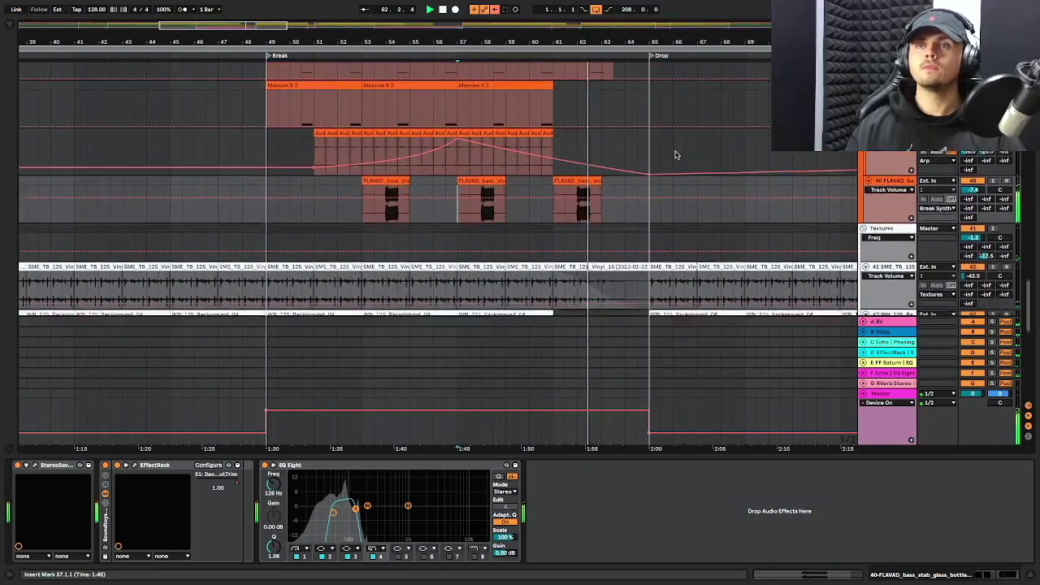
scroll(615, 147, "up", 5)
Move from the last Massive X 2 clip to the SFX lanes and set the insert mark on IQSounds at 56.3.1
left_click(615, 147)
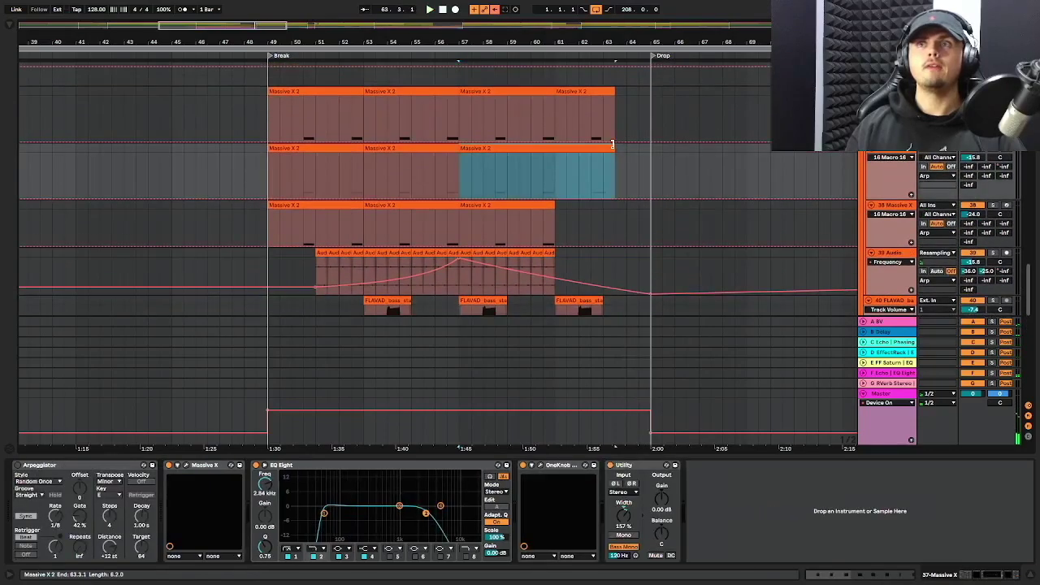
scroll(615, 143, "up", 7)
scroll(616, 143, "up", 10)
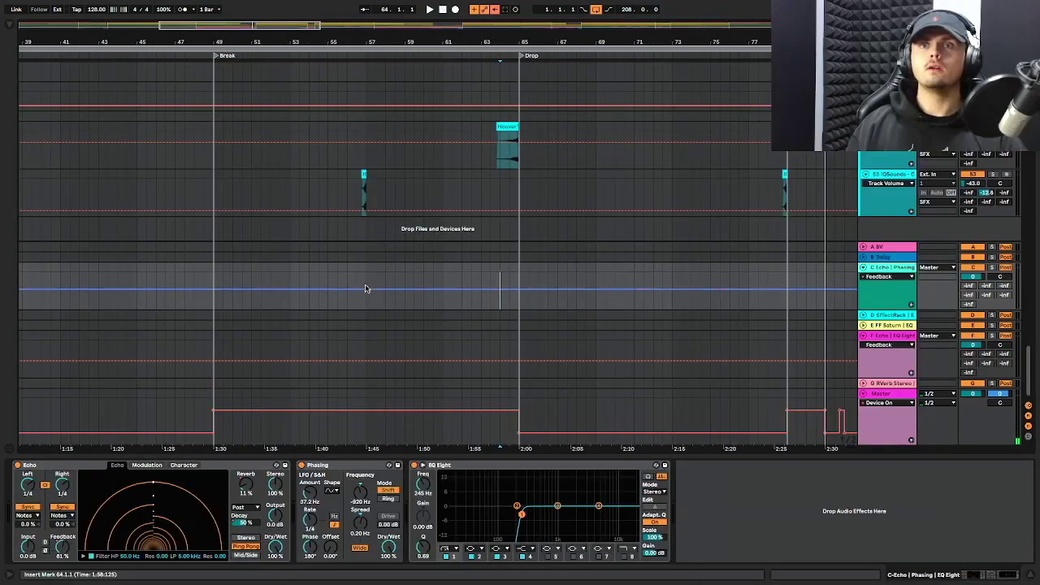
scroll(362, 269, "up", 3)
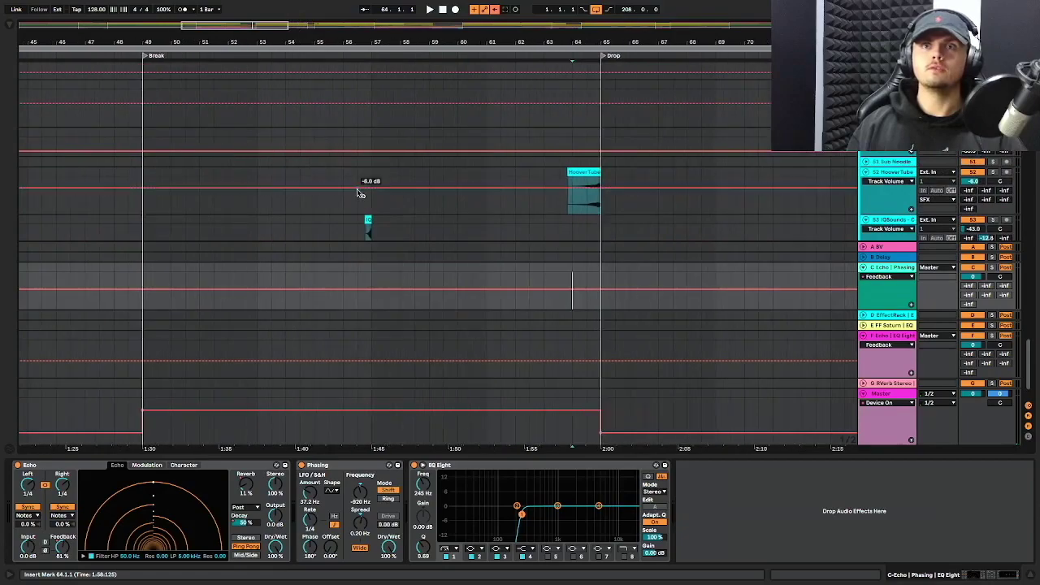
left_click(363, 225)
scroll(362, 225, "up", 3)
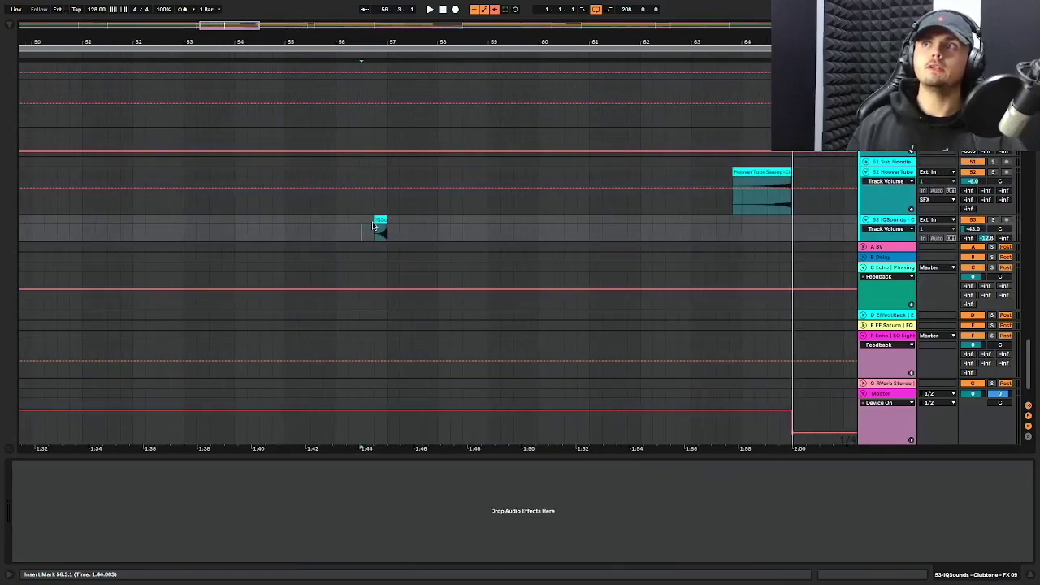
Audition the HooverTubeSweep from 64.3.1 and show the HooverTubeSweep-Clean clip's sample details
scroll(434, 209, "down", 2)
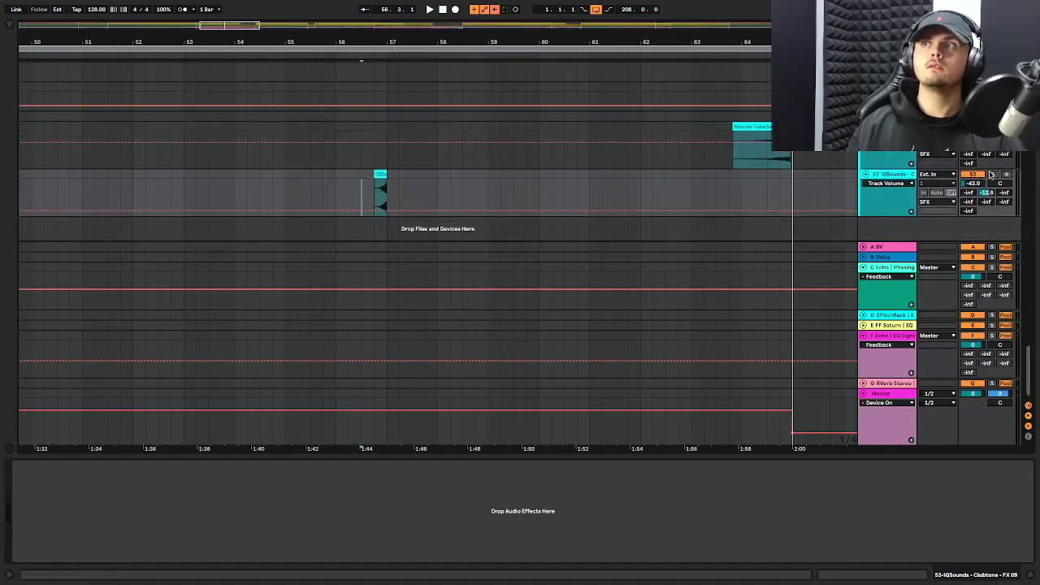
key("space")
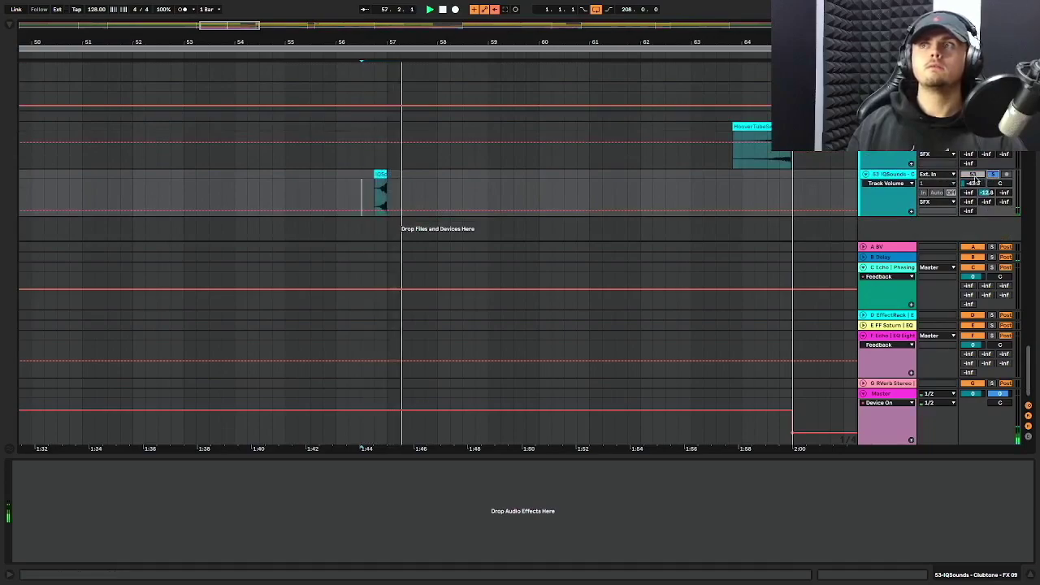
left_click(725, 166)
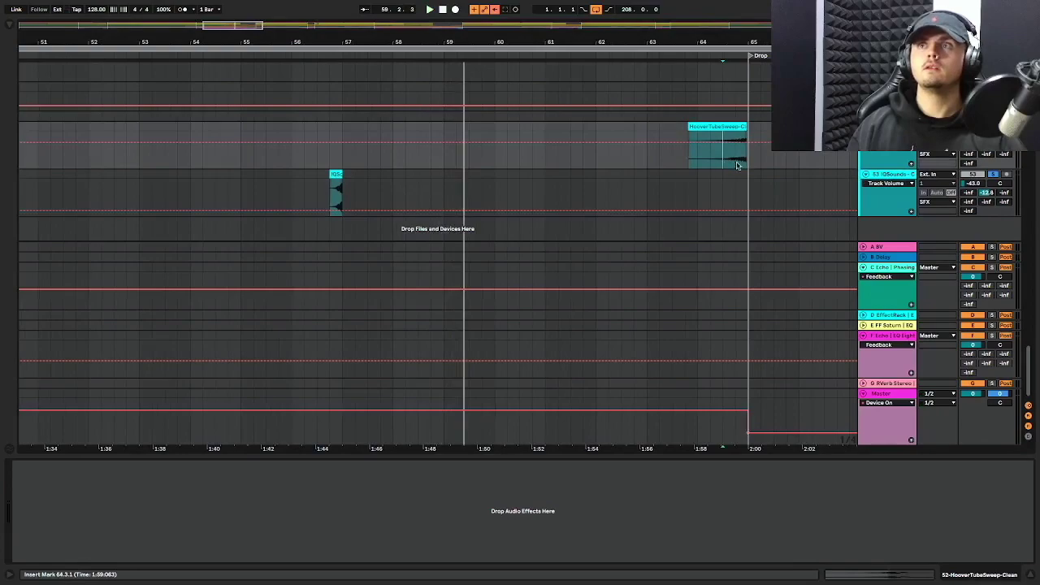
key("space")
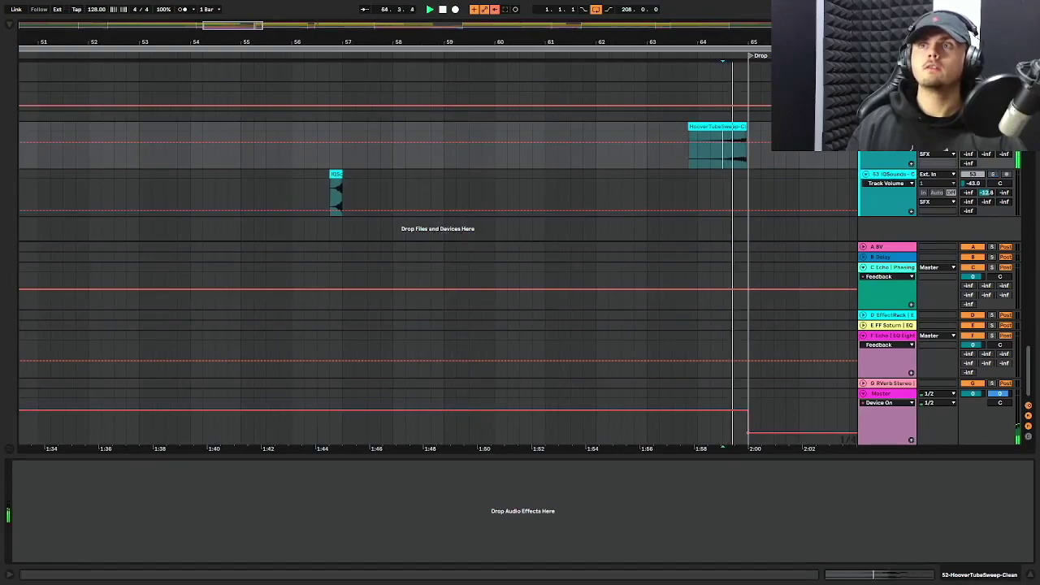
key("space")
key("space")
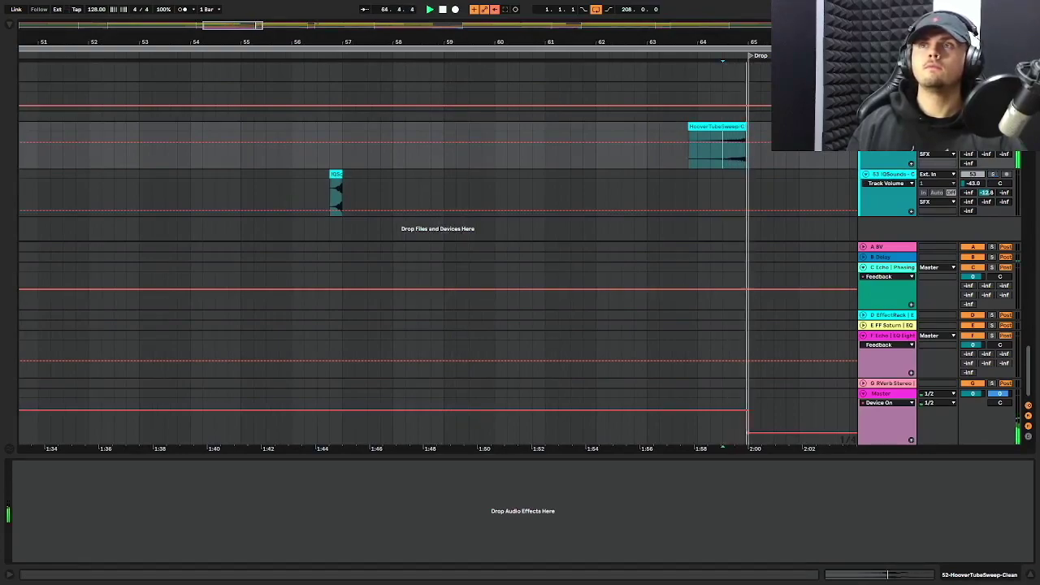
left_click(704, 127)
key("space")
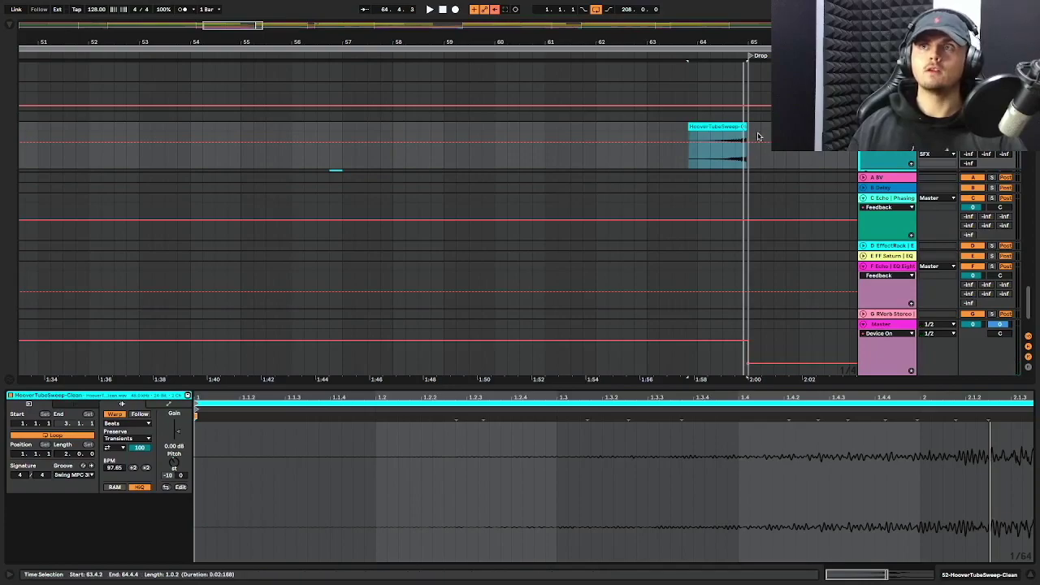
left_click_drag(743, 127, 783, 130)
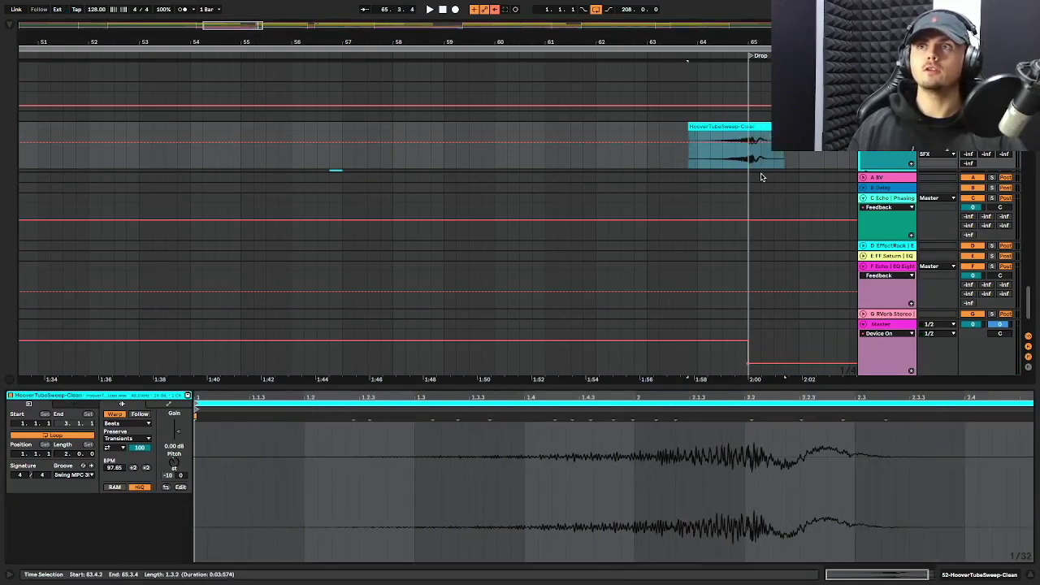
scroll(748, 167, "up", 3)
key("space")
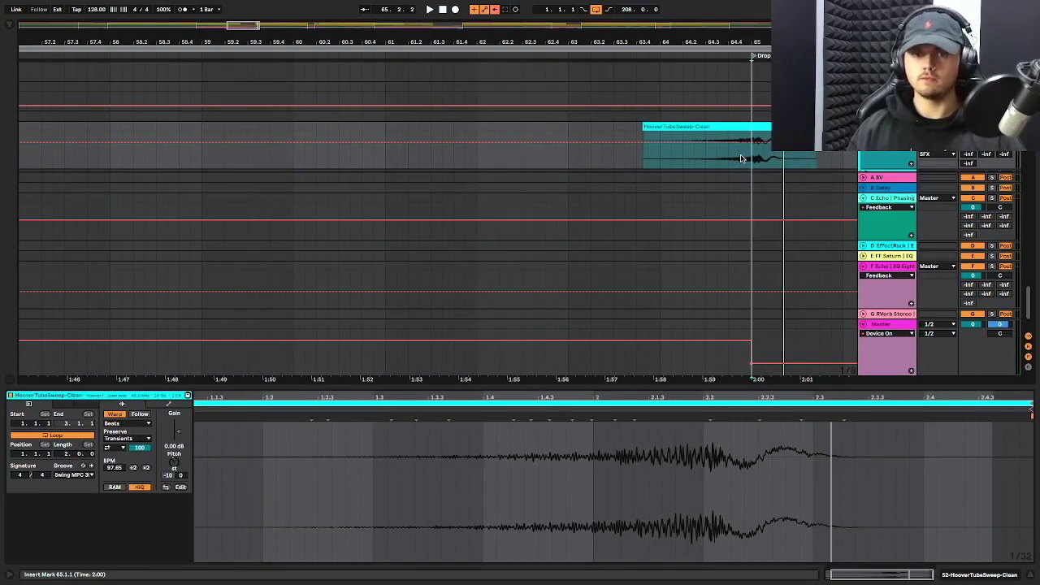
key("ctrl+z")
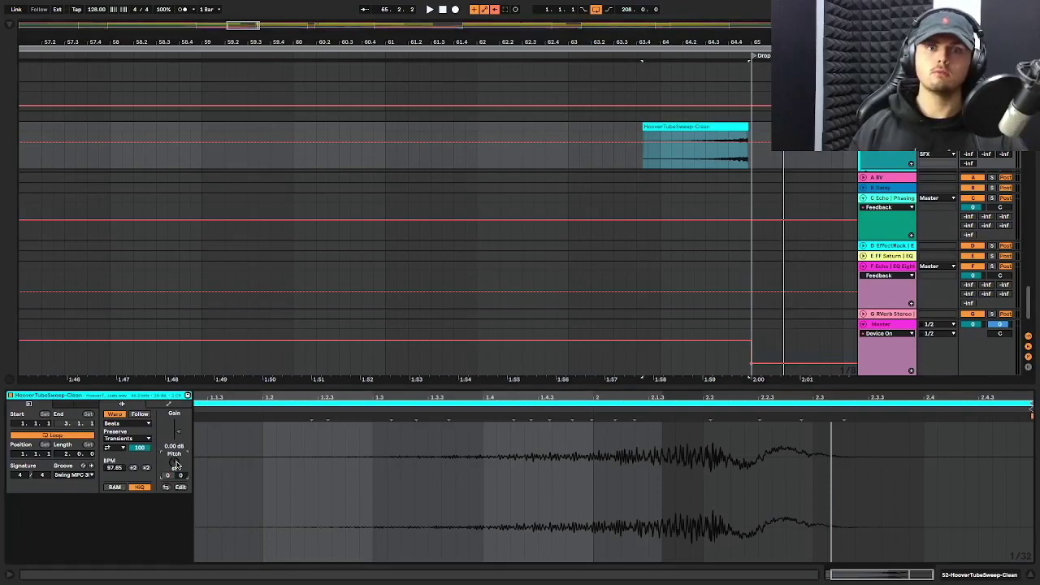
left_click(707, 154)
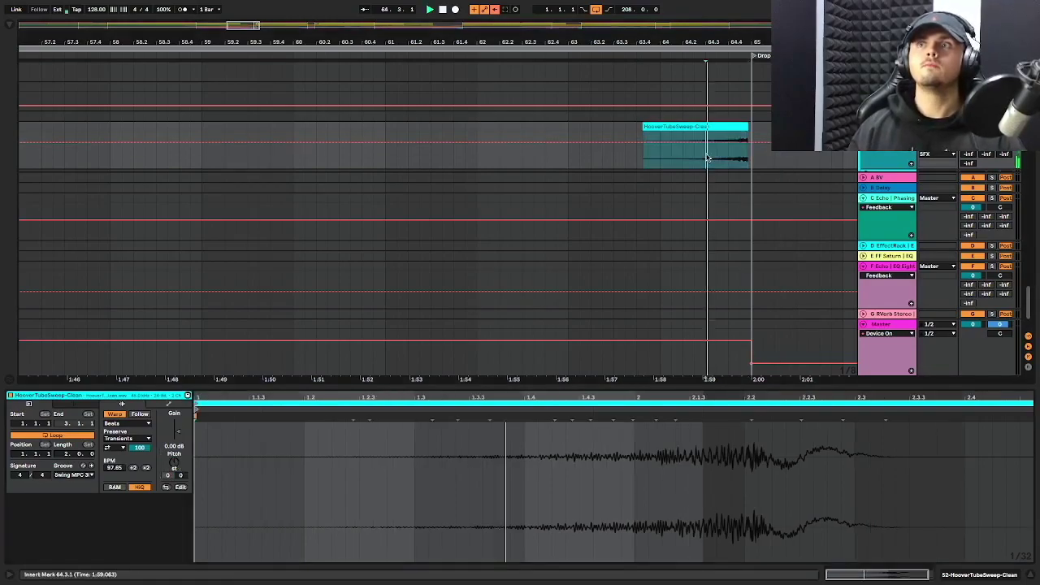
left_click_drag(743, 128, 791, 128)
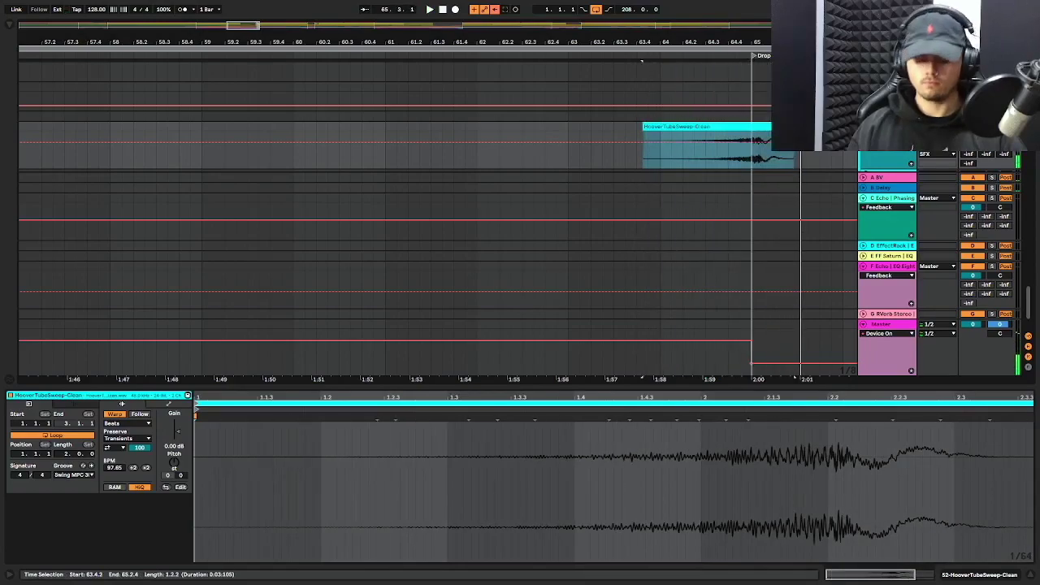
key("r")
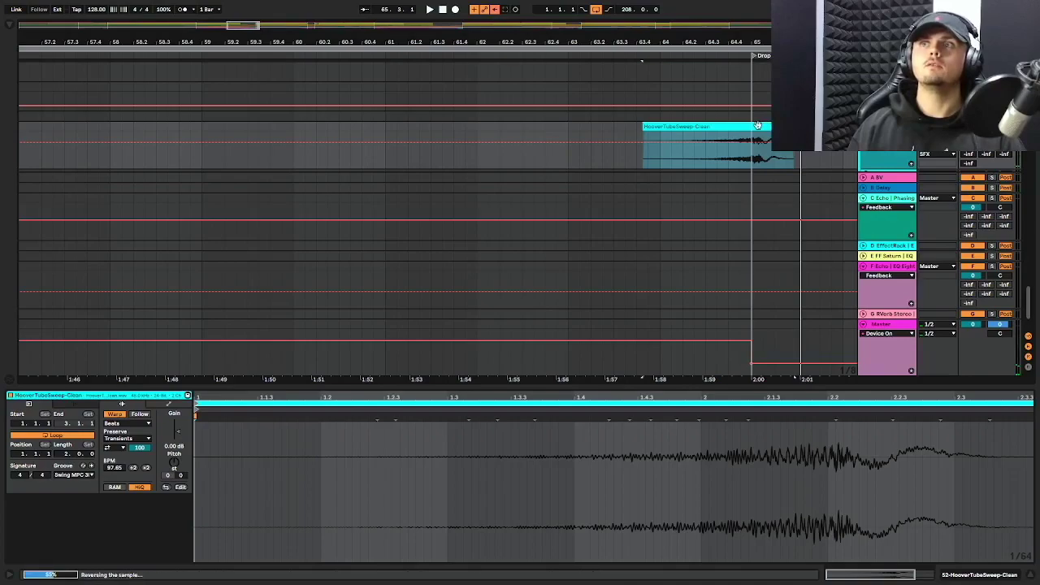
left_click(651, 162)
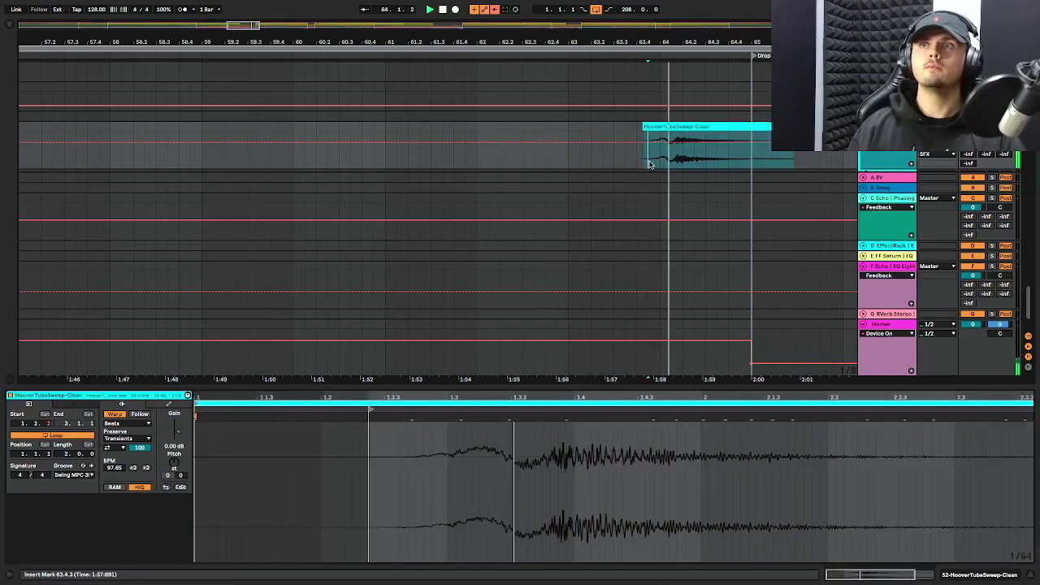
left_click(674, 127)
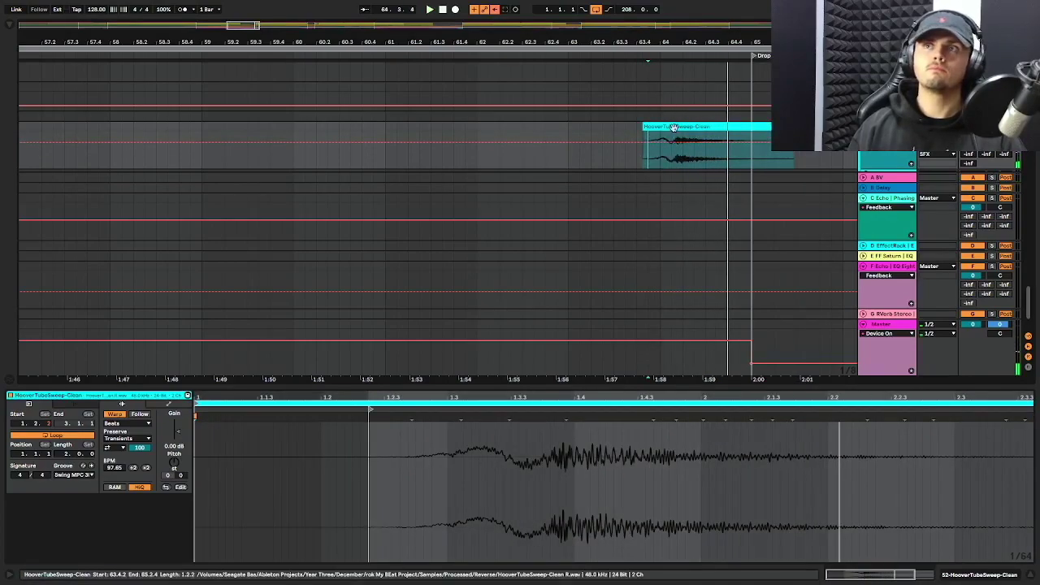
key("space")
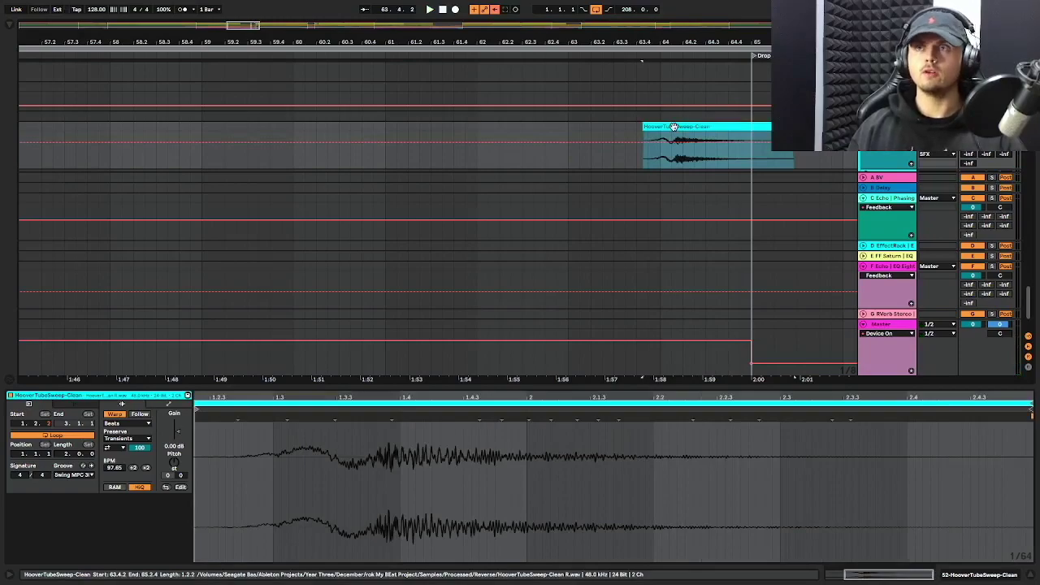
key("r")
key("r")
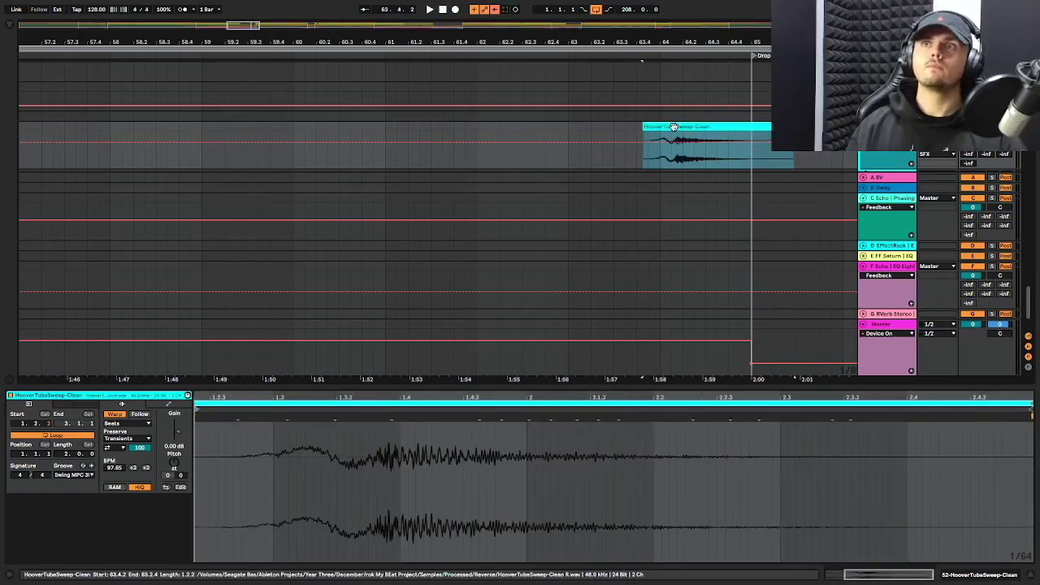
key("r")
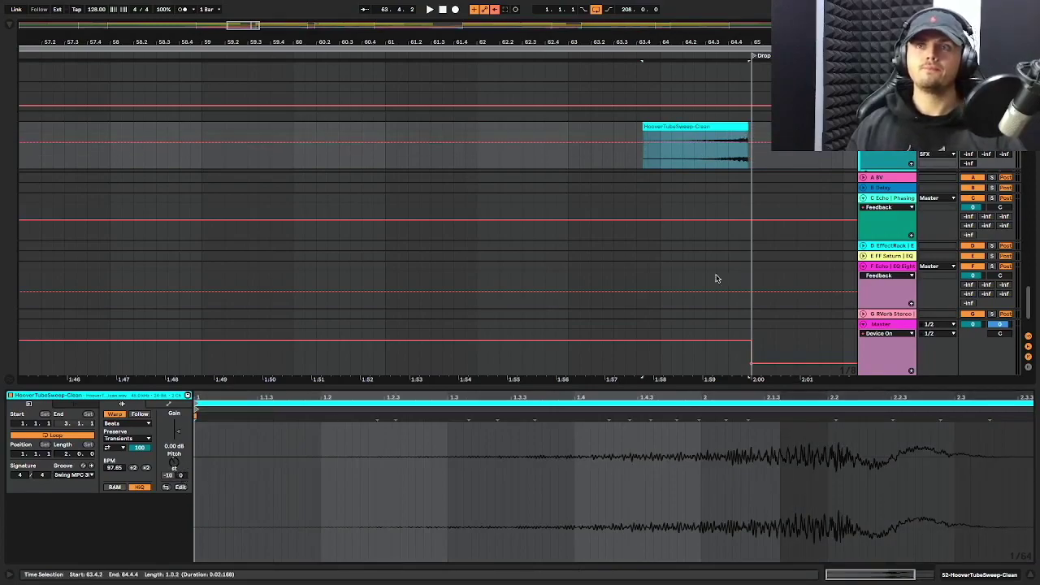
left_click(717, 165)
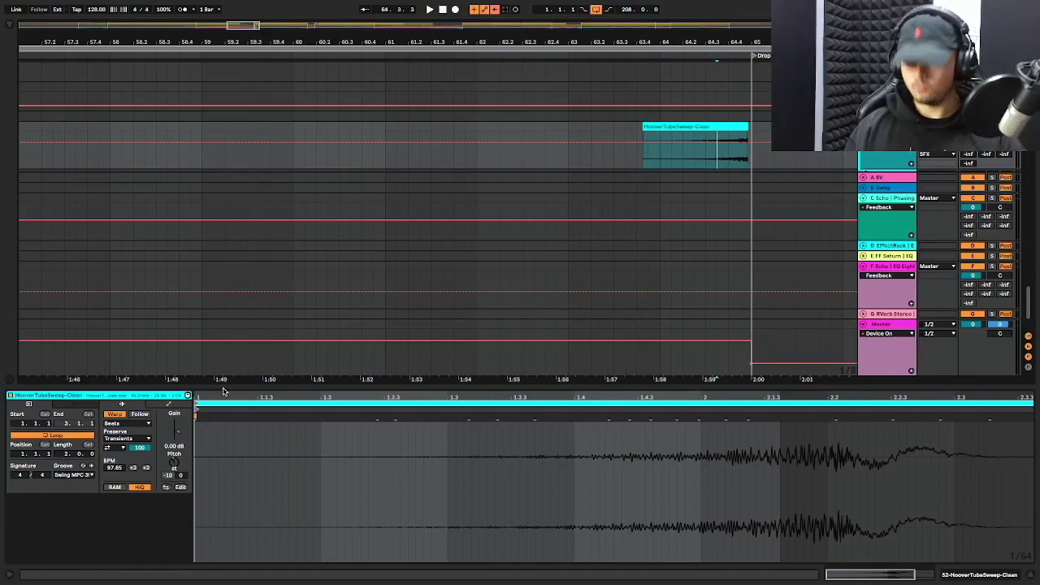
scroll(591, 211, "down", 10)
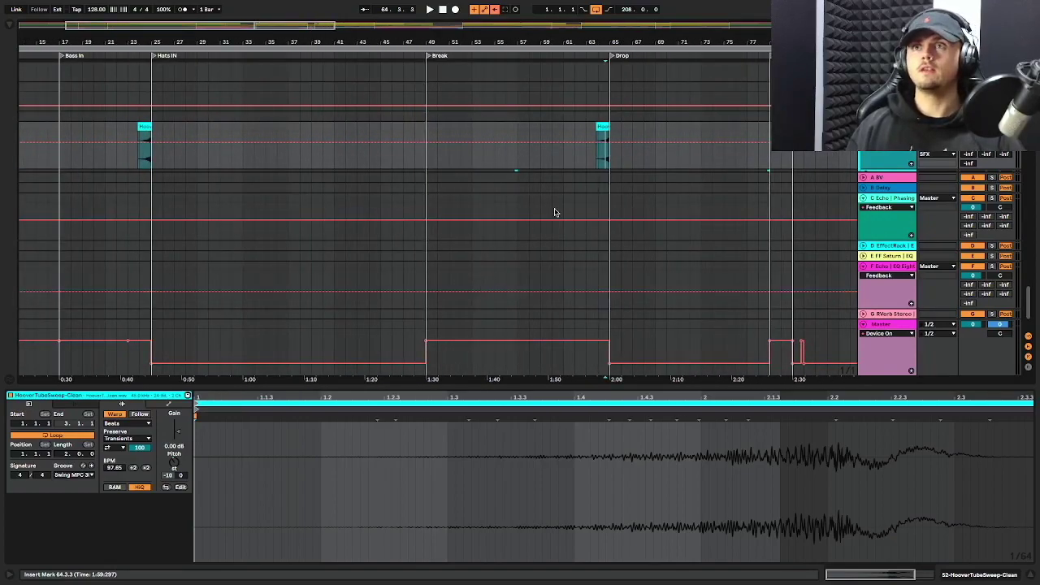
Play from 64.3.3 through the Drop with the Round Bass, BJR Bass Hit and Clave tracks in view
key("space")
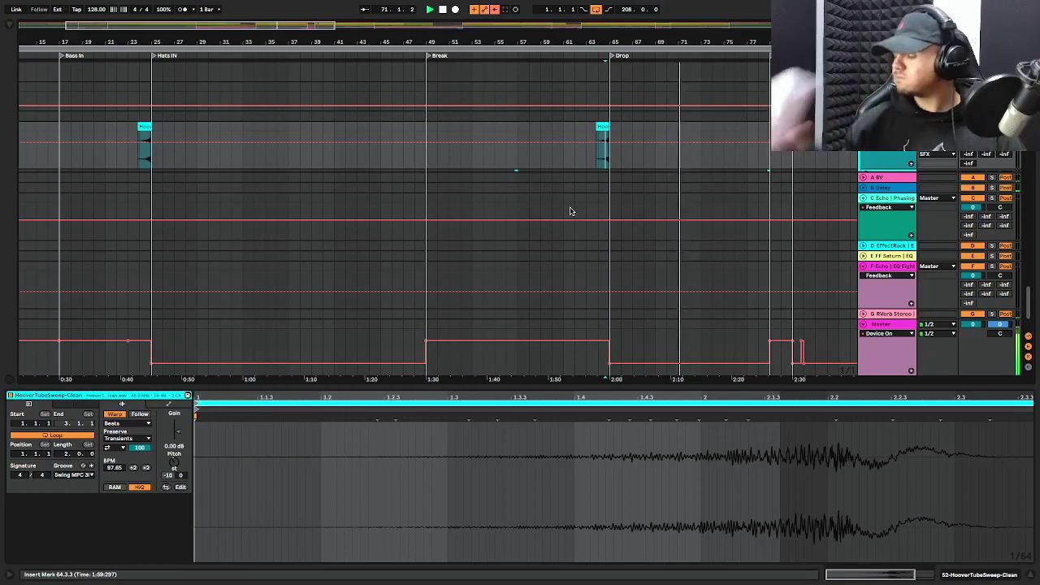
scroll(673, 209, "up", 3)
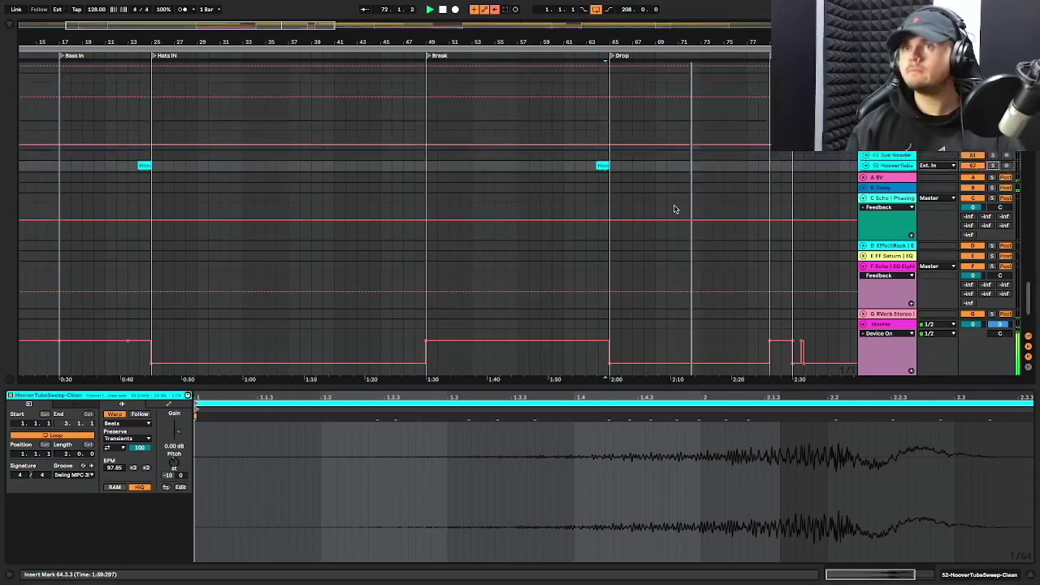
scroll(675, 220, "up", 5)
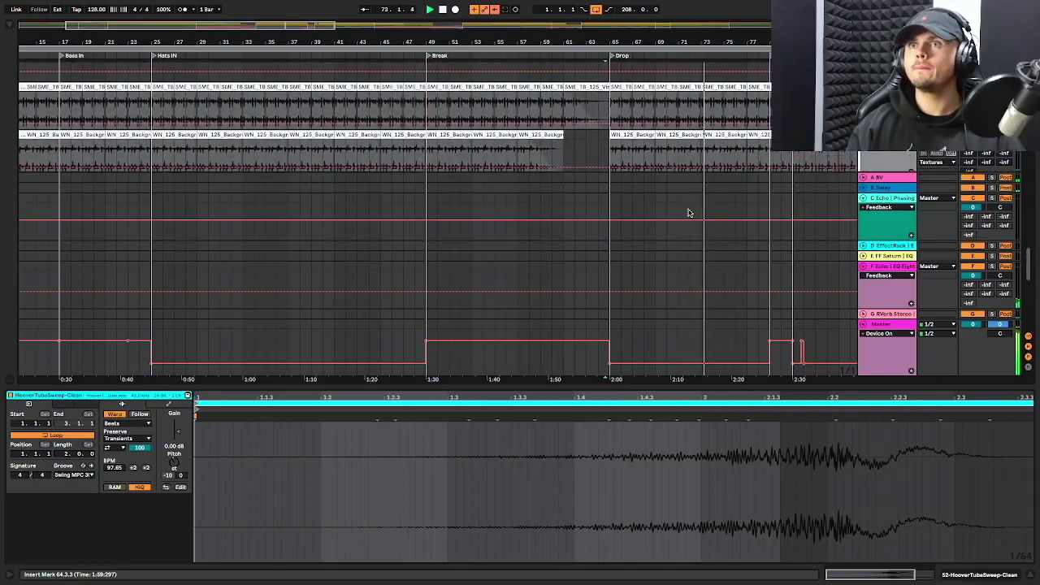
scroll(696, 350, "up", 5)
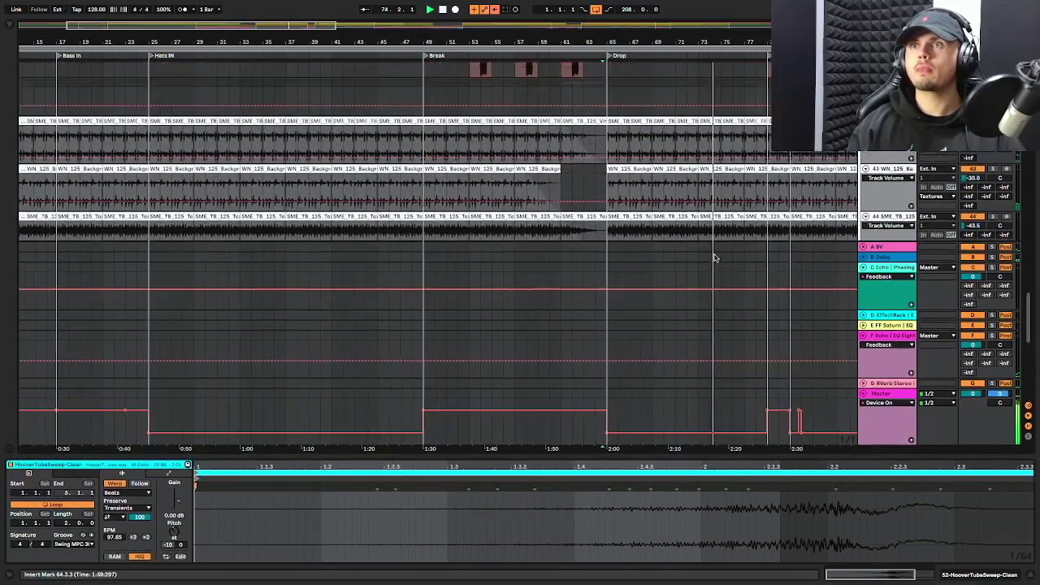
scroll(715, 244, "up", 8)
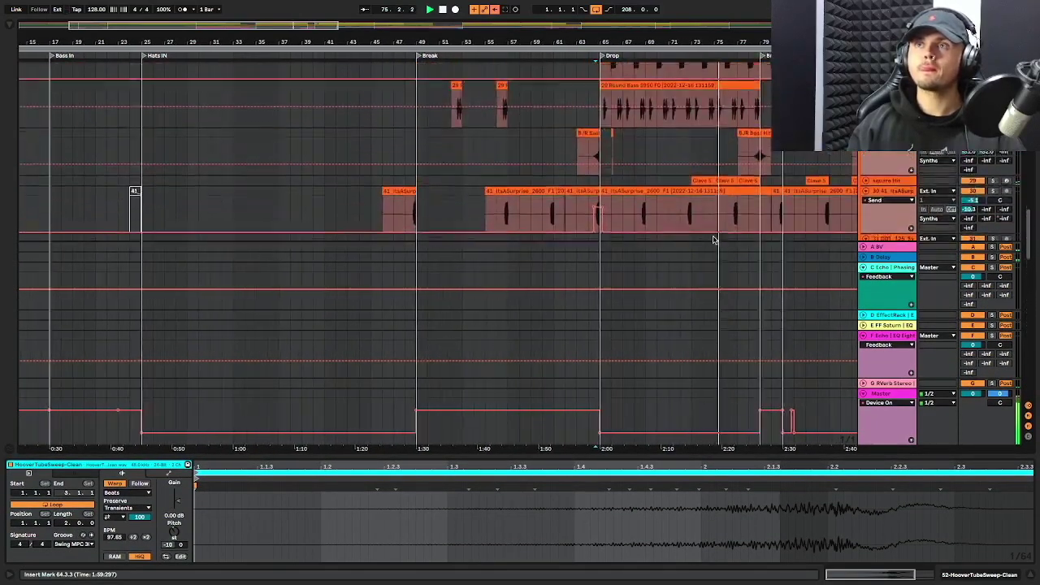
scroll(732, 236, "down", 3)
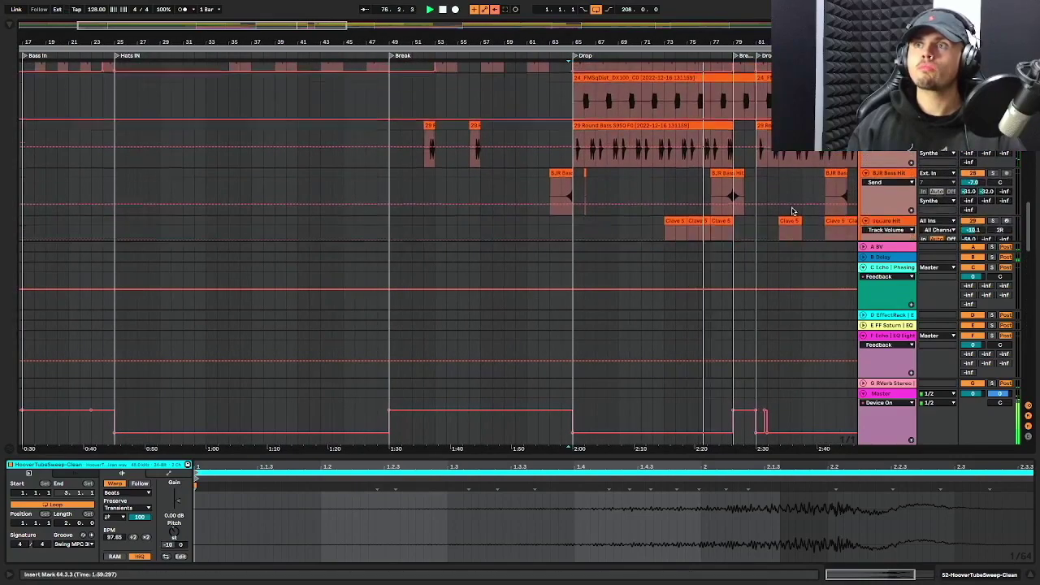
left_click(732, 189)
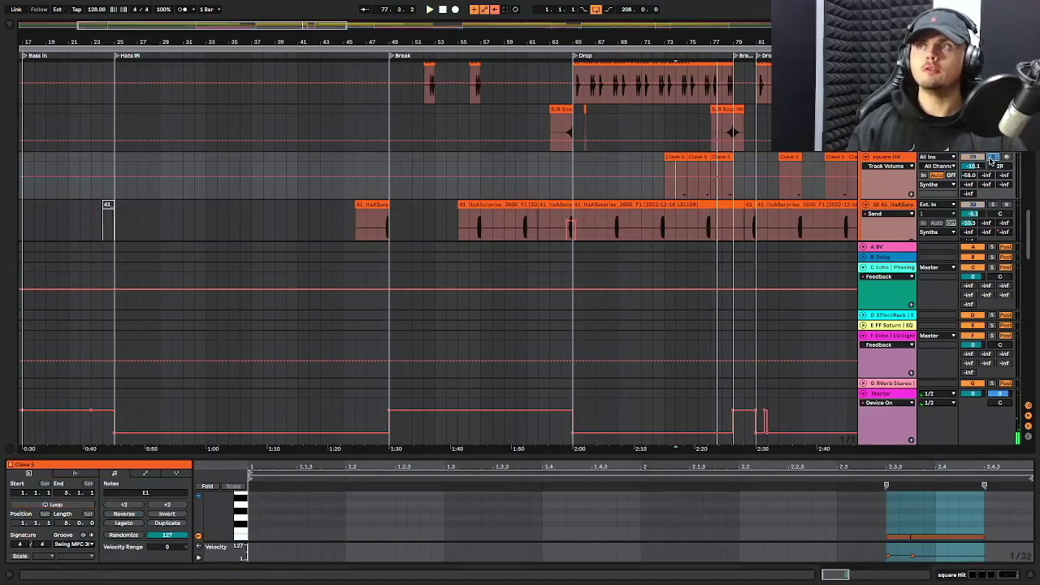
scroll(662, 194, "up", 6)
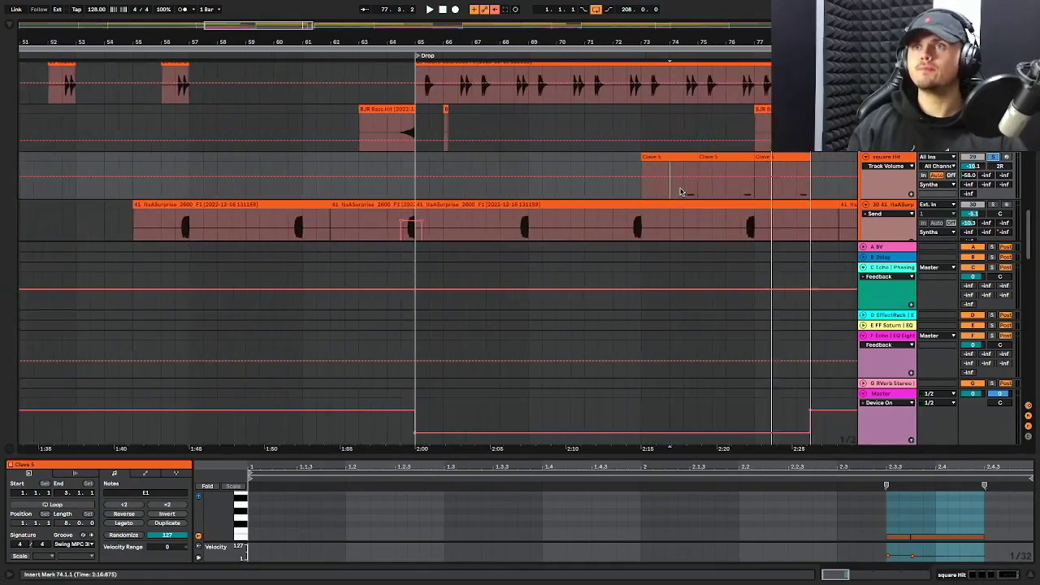
key("Escape")
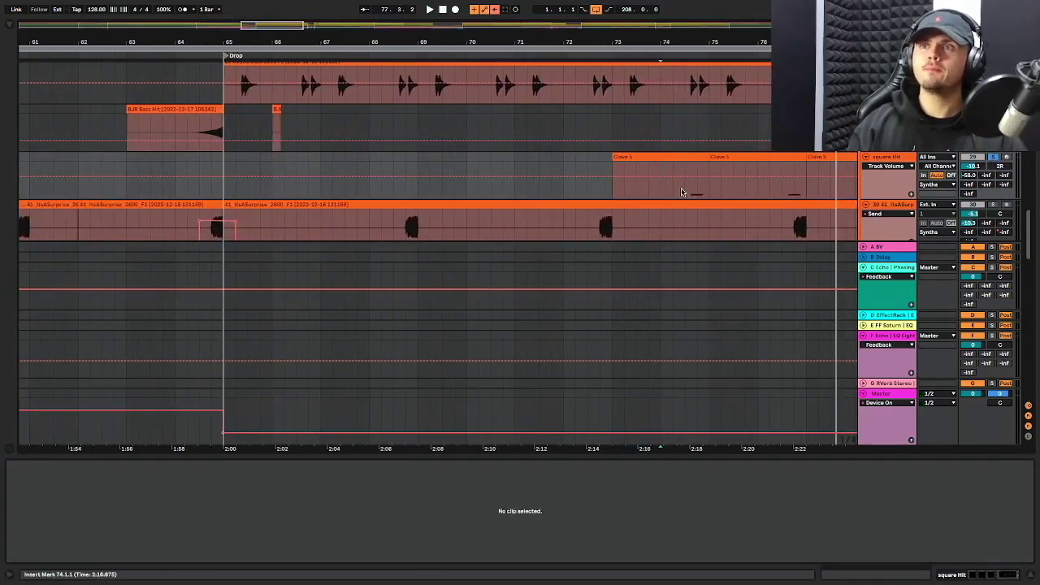
left_click(683, 192)
key("space")
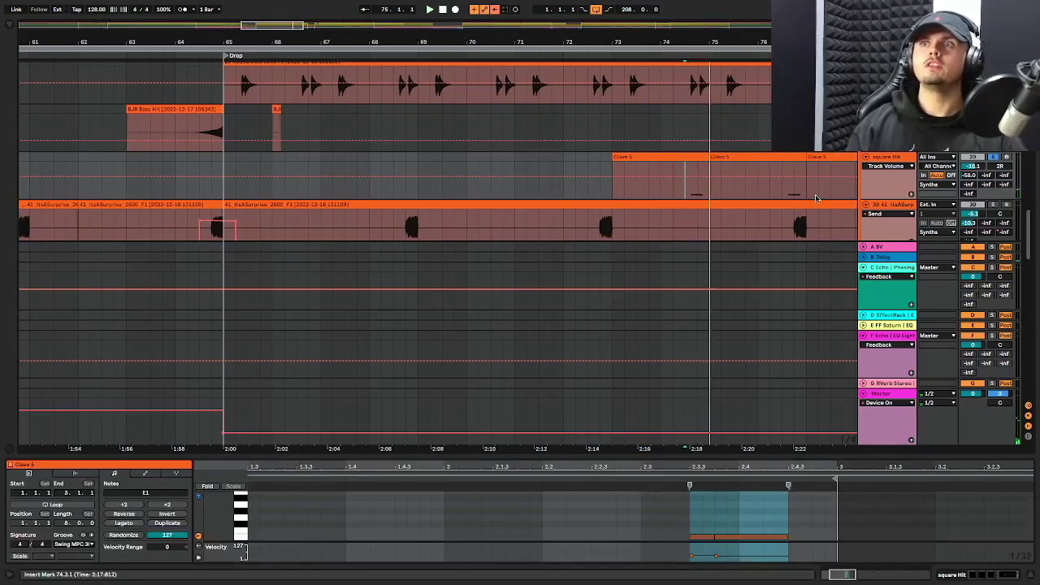
left_click(616, 195)
key("space")
key("z")
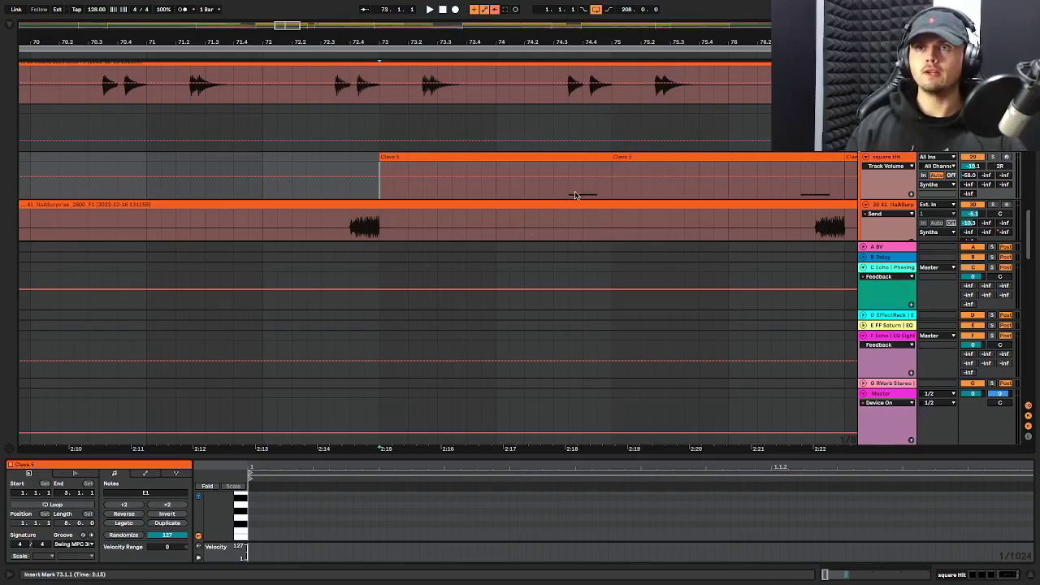
key("space")
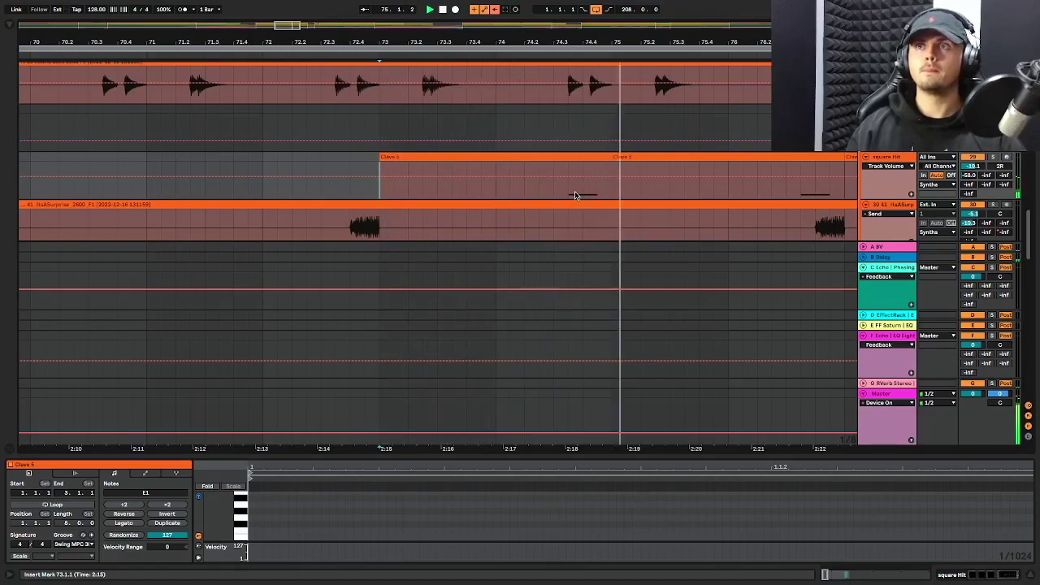
scroll(732, 168, "down", 4)
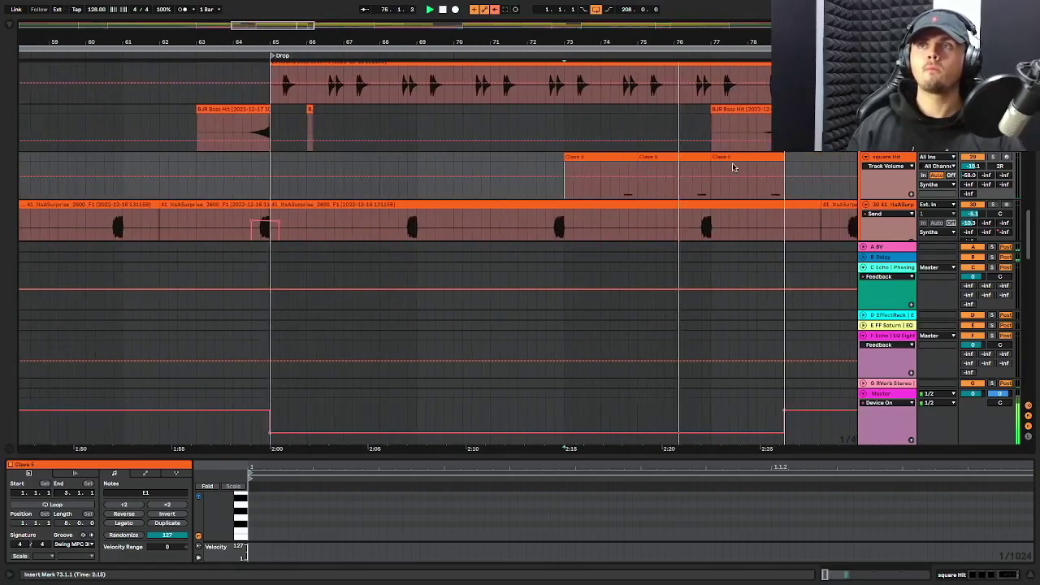
scroll(732, 167, "right", 1)
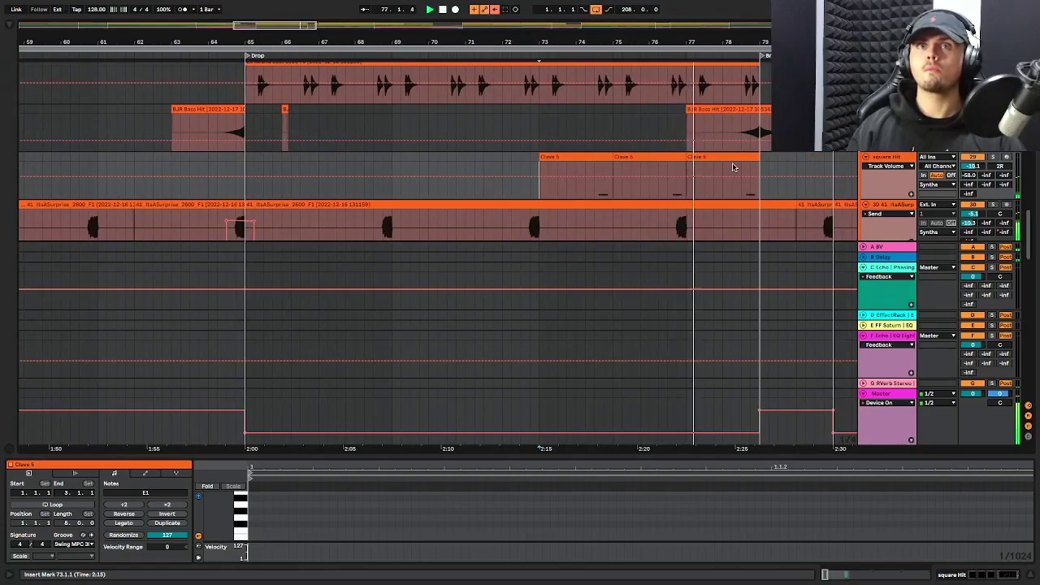
scroll(733, 167, "right", 2)
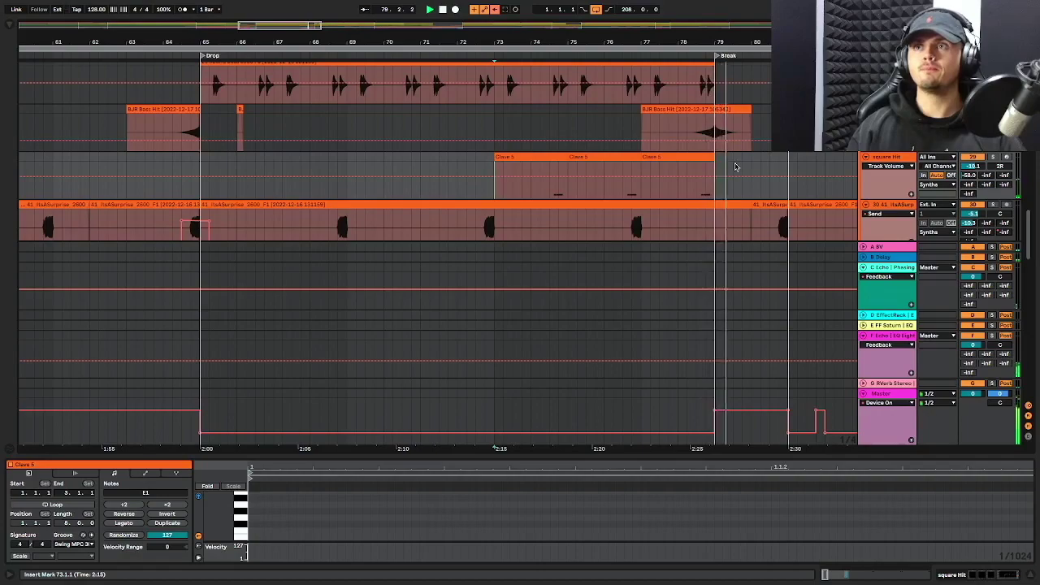
scroll(735, 167, "right", 2)
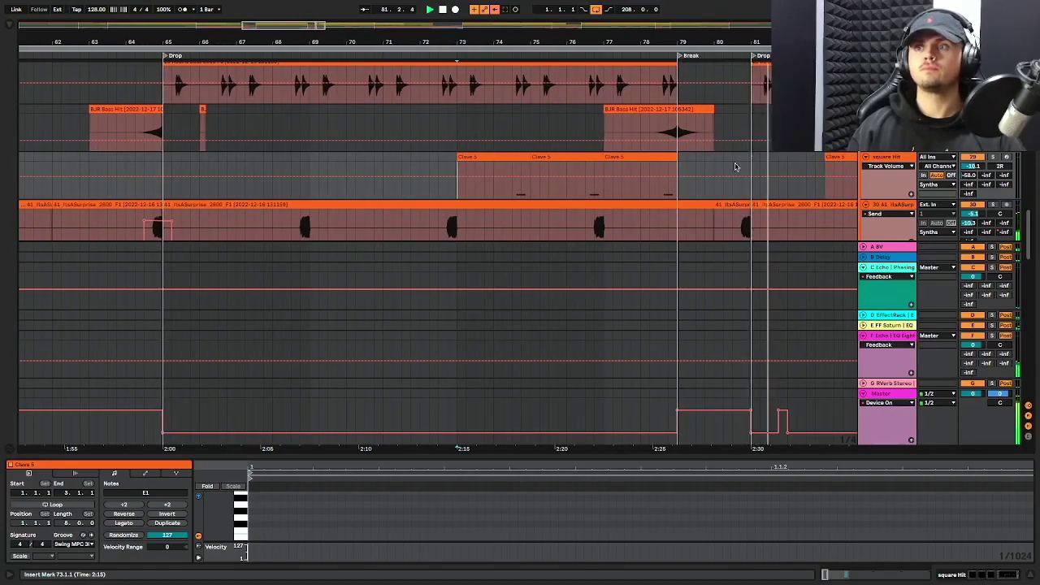
key("space")
scroll(659, 159, "up", 2)
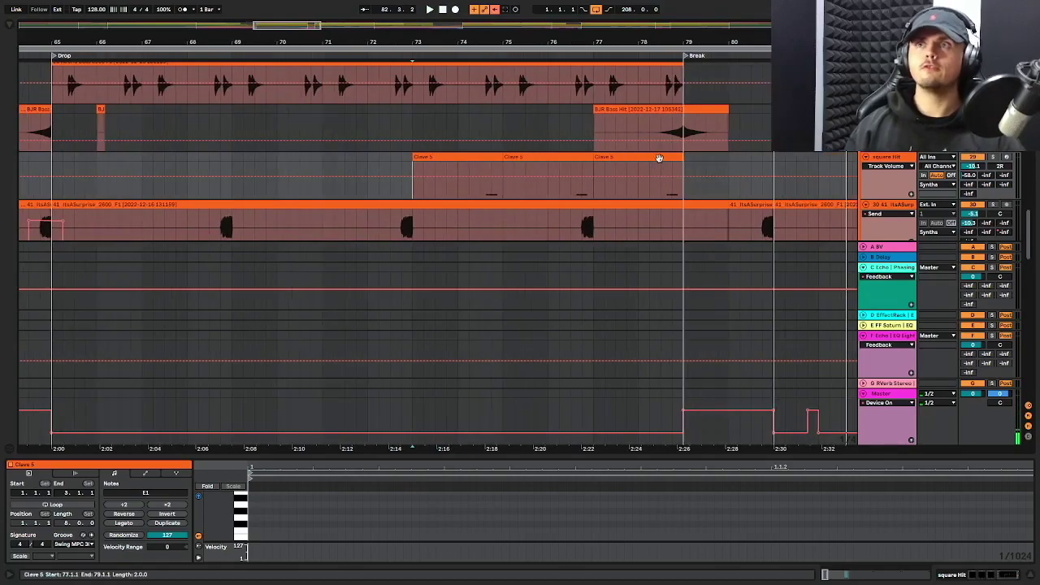
left_click(664, 133)
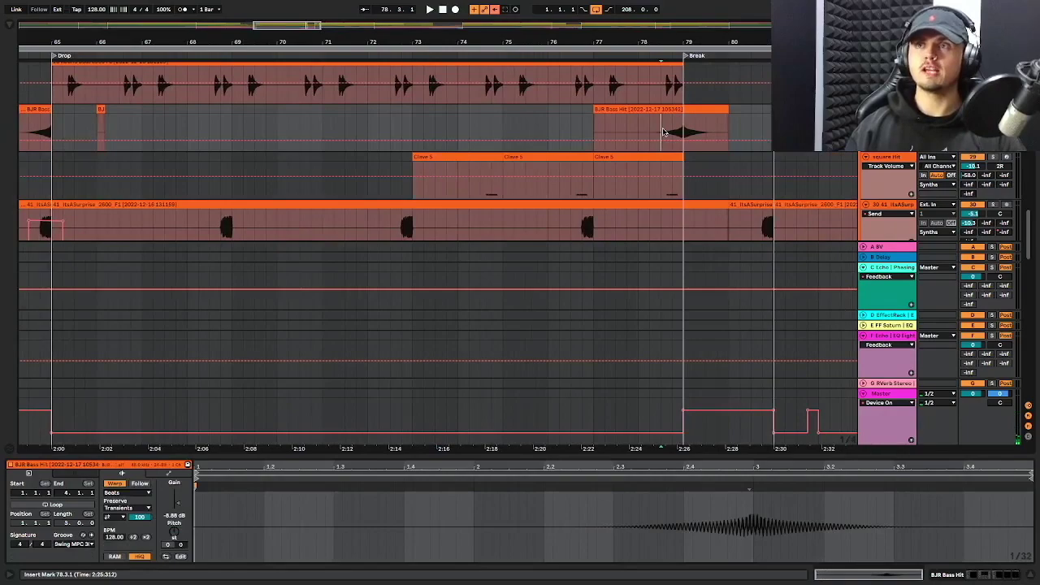
Play the BJR Bass Hit into the break and display its Glue Compressor, Pro-Q 3 and Kickstart chain
scroll(664, 132, "right", 2)
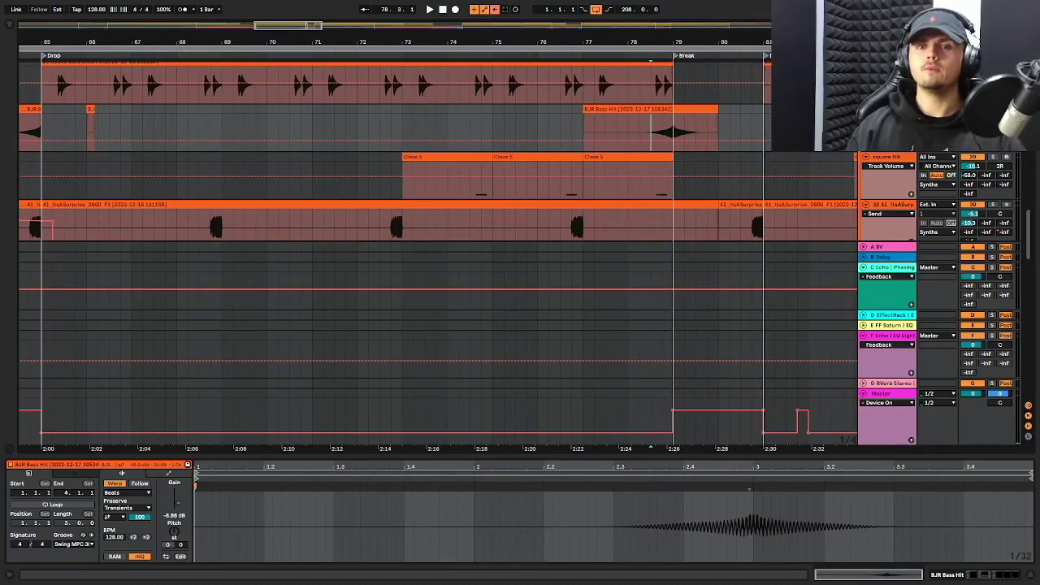
key("space")
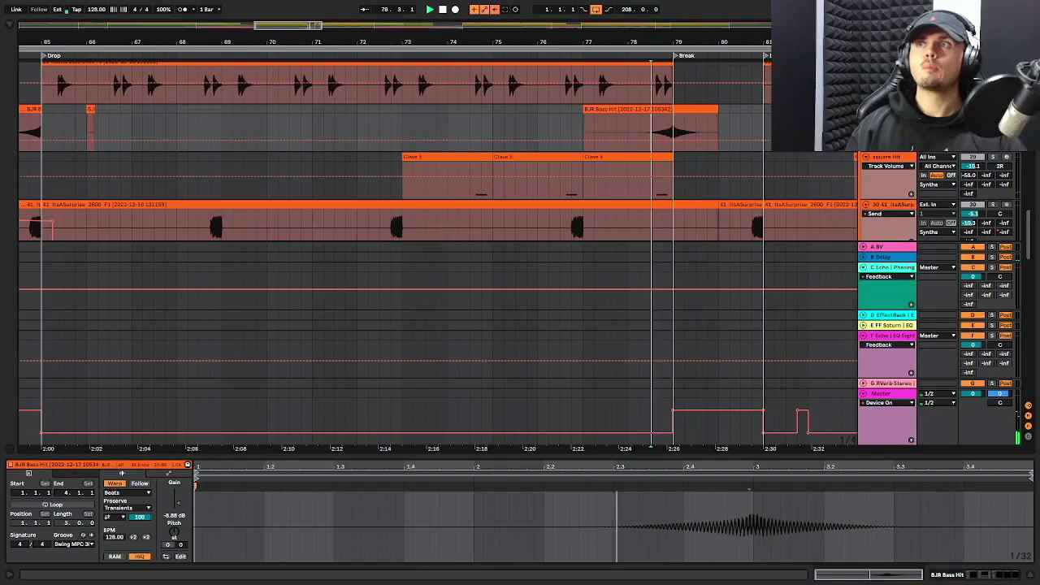
key("shift+Tab")
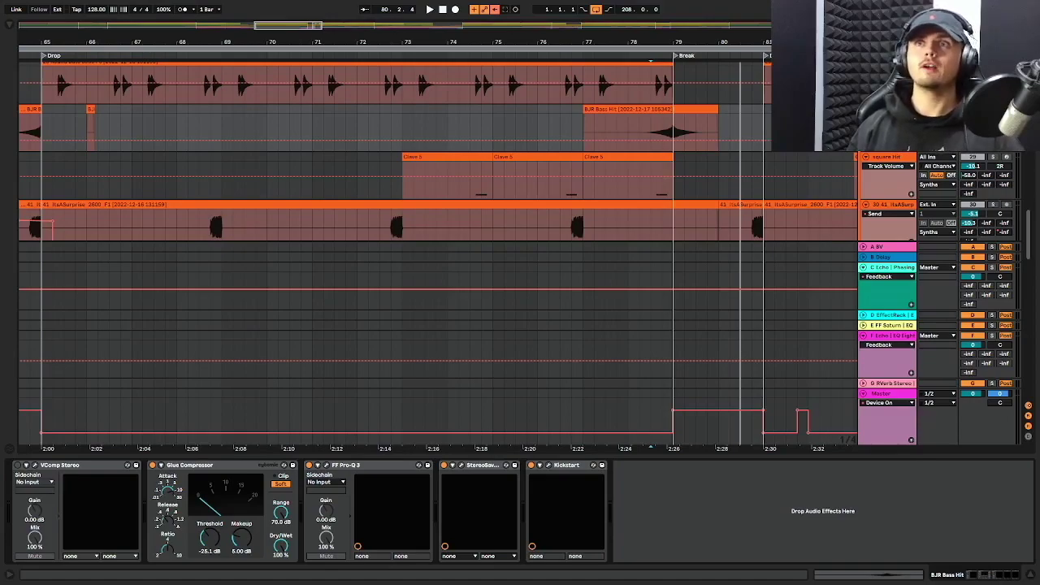
left_click(600, 109)
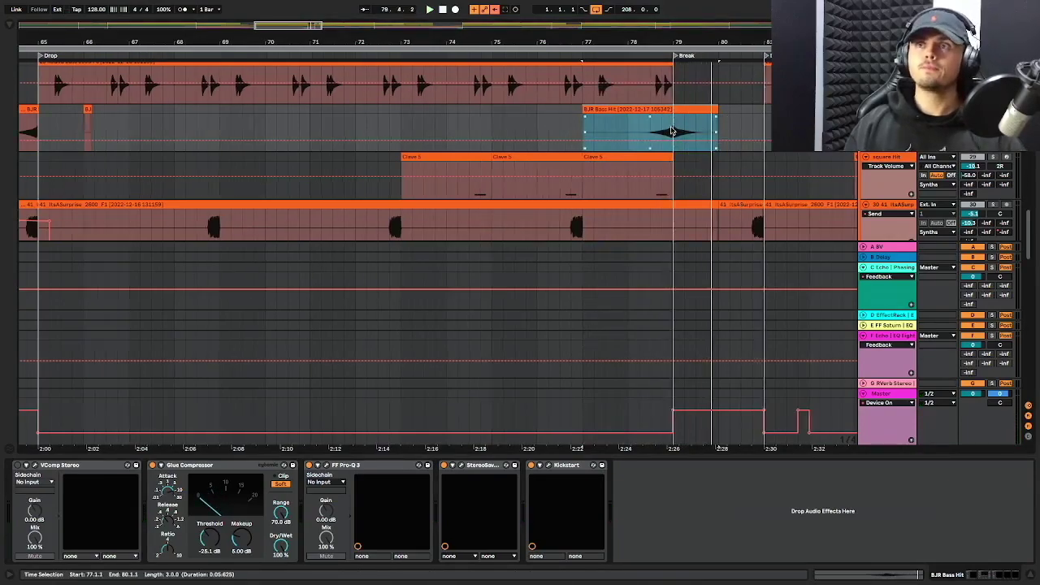
scroll(679, 126, "up", 2)
left_click(640, 107)
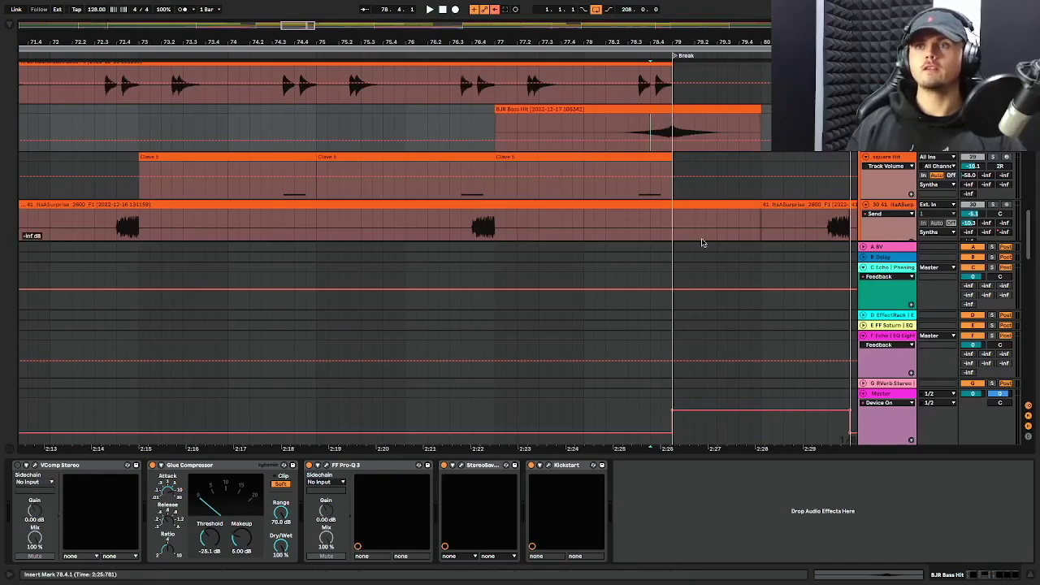
scroll(676, 132, "down", 5)
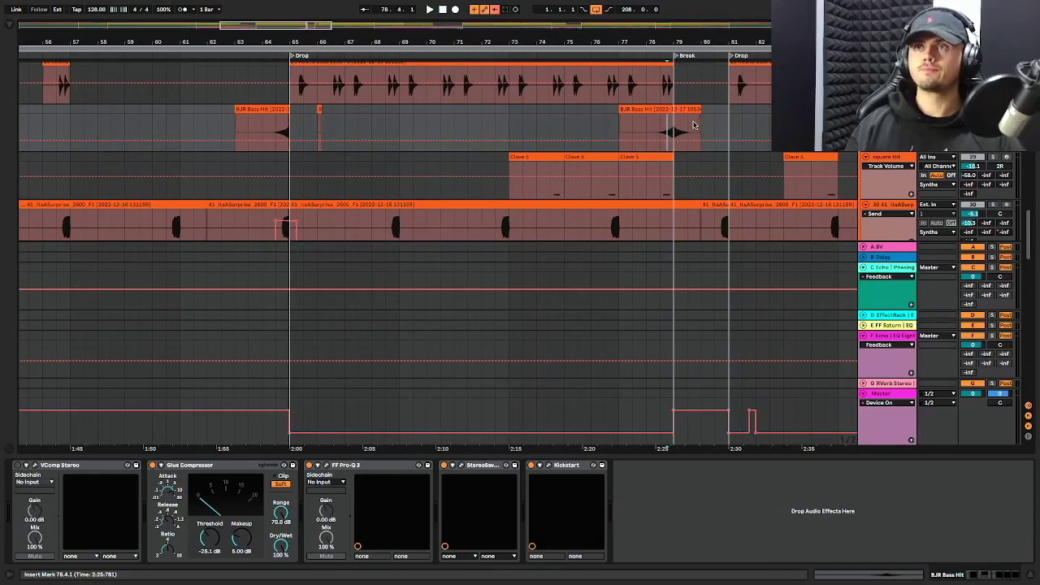
scroll(695, 125, "up", 5)
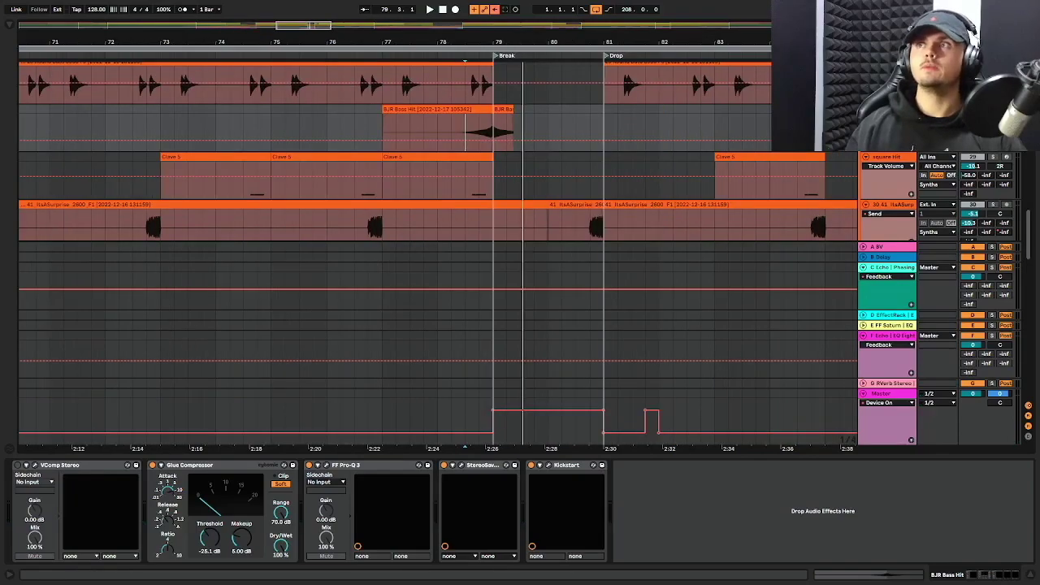
Show the top Rim Roll percussion track's EQ Eight, Utility and Auto Filter chain, marking 78.3.1
scroll(637, 174, "up", 10)
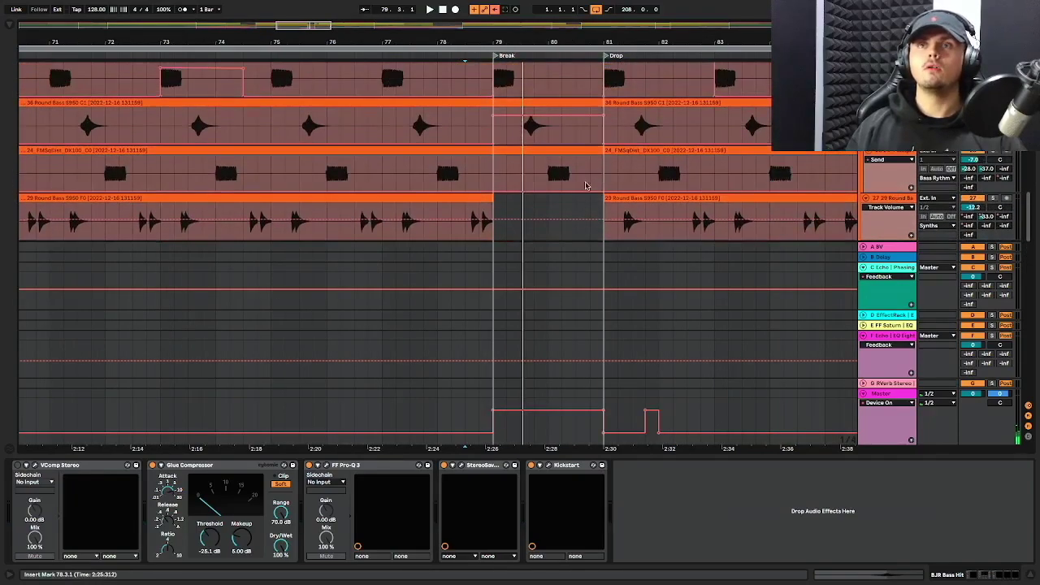
scroll(533, 198, "up", 10)
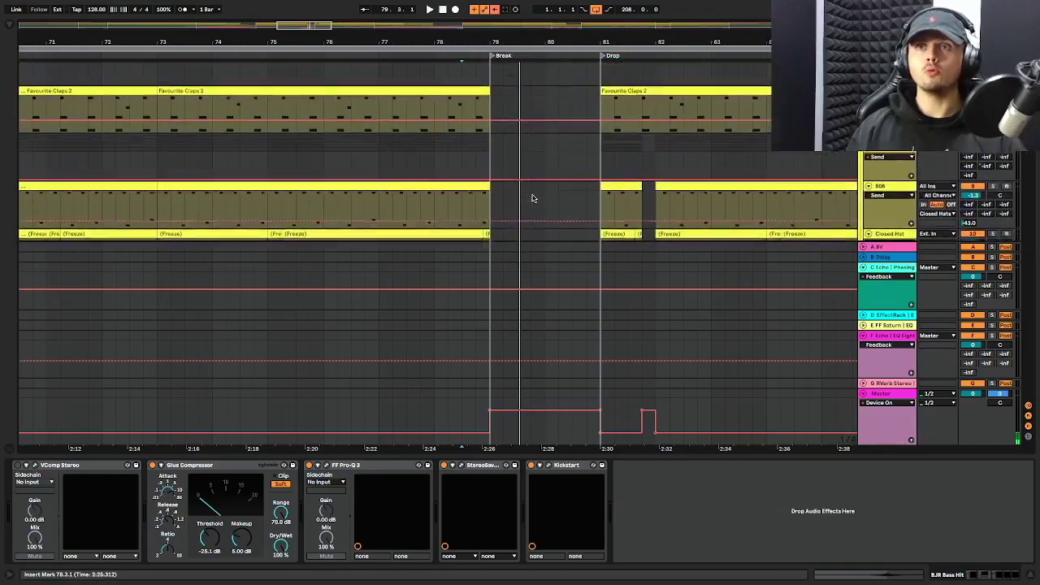
scroll(494, 175, "down", 10)
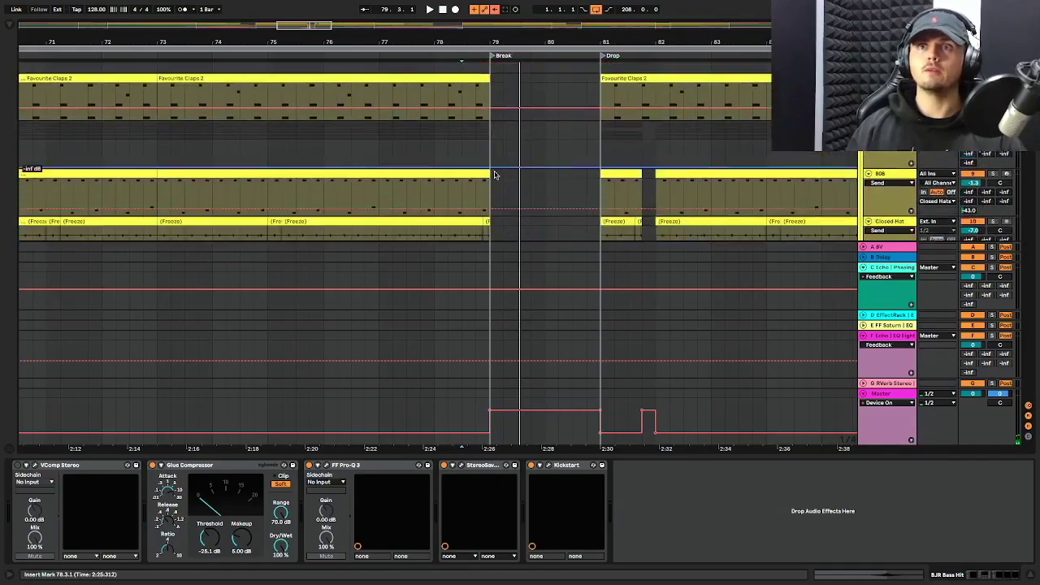
scroll(494, 175, "up", 1)
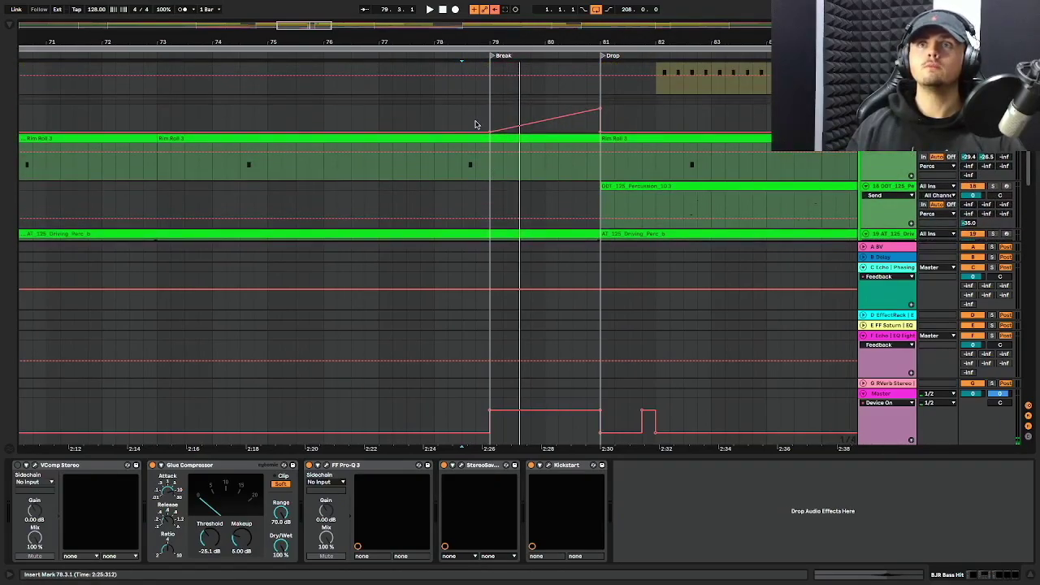
left_click(477, 123)
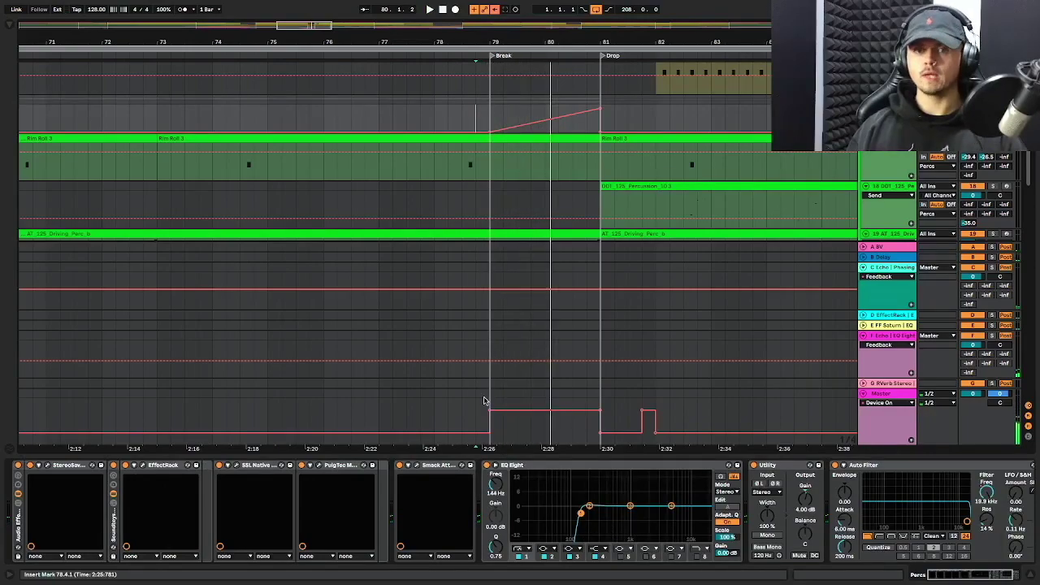
Select the Acid 2 break clip to show its TB-303 and JUNO-60 chain, and play it
scroll(484, 398, "down", 10)
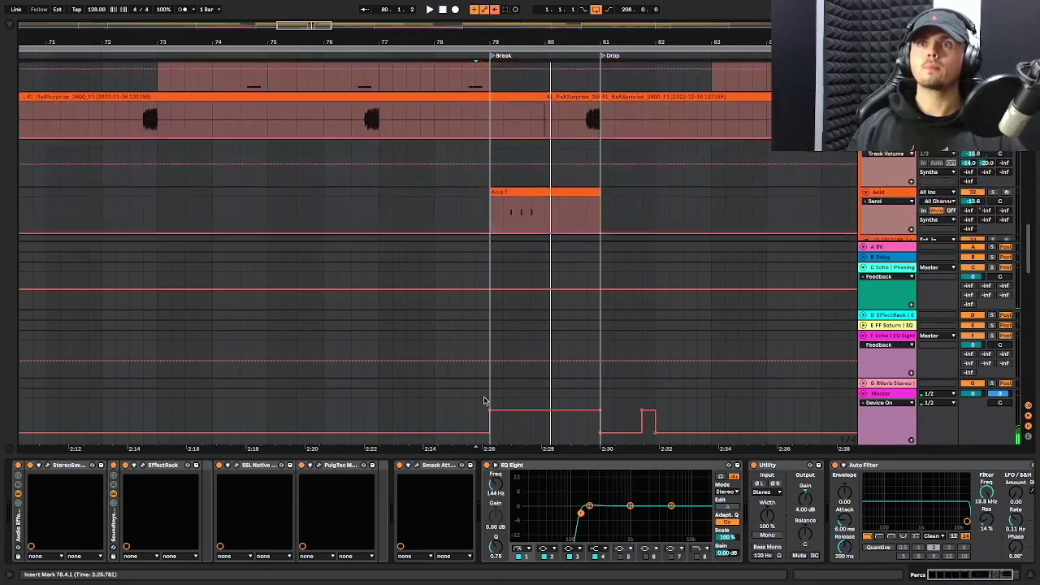
scroll(508, 284, "up", 5)
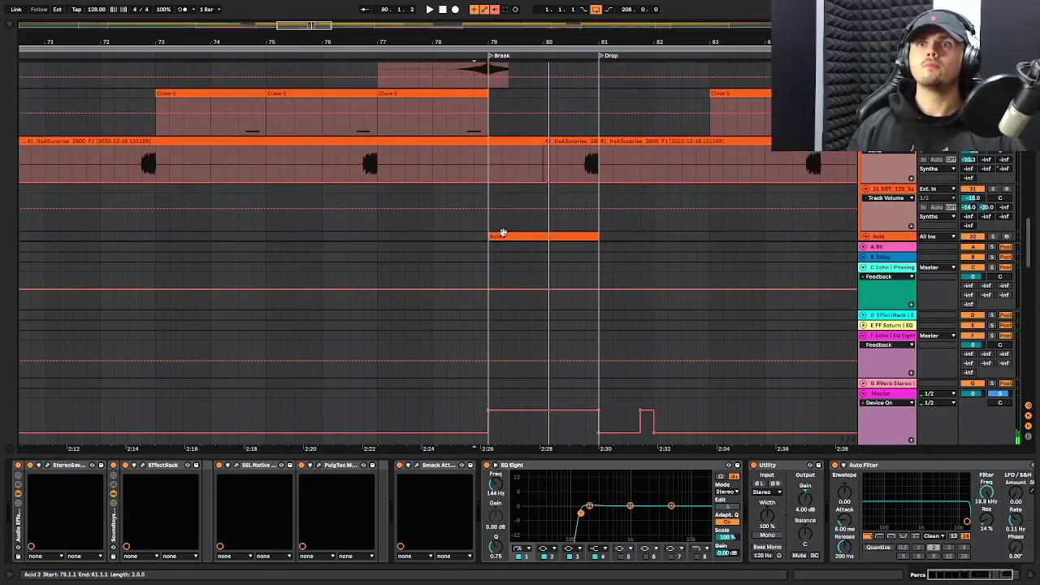
left_click(488, 222)
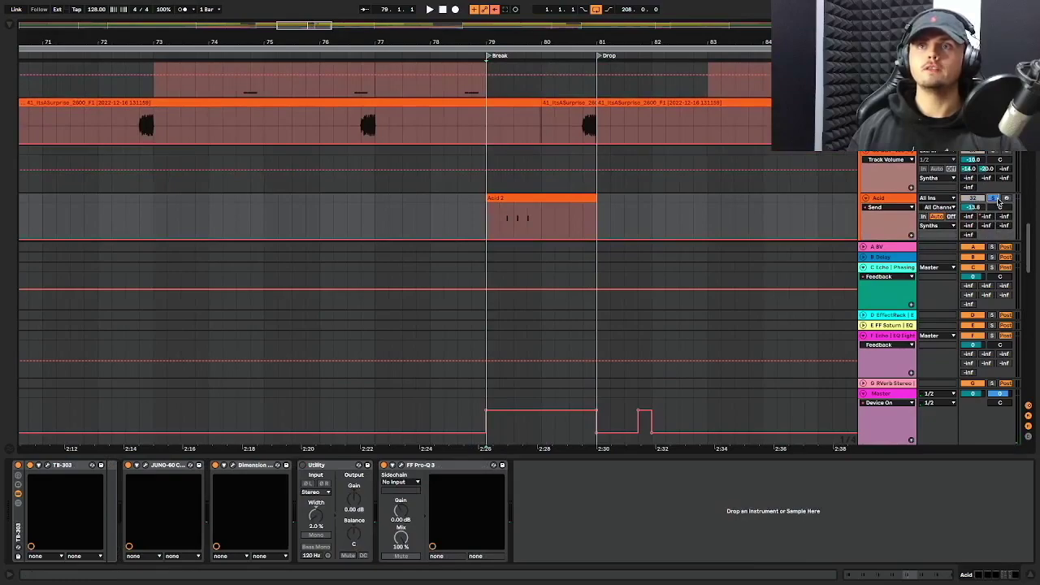
key("space")
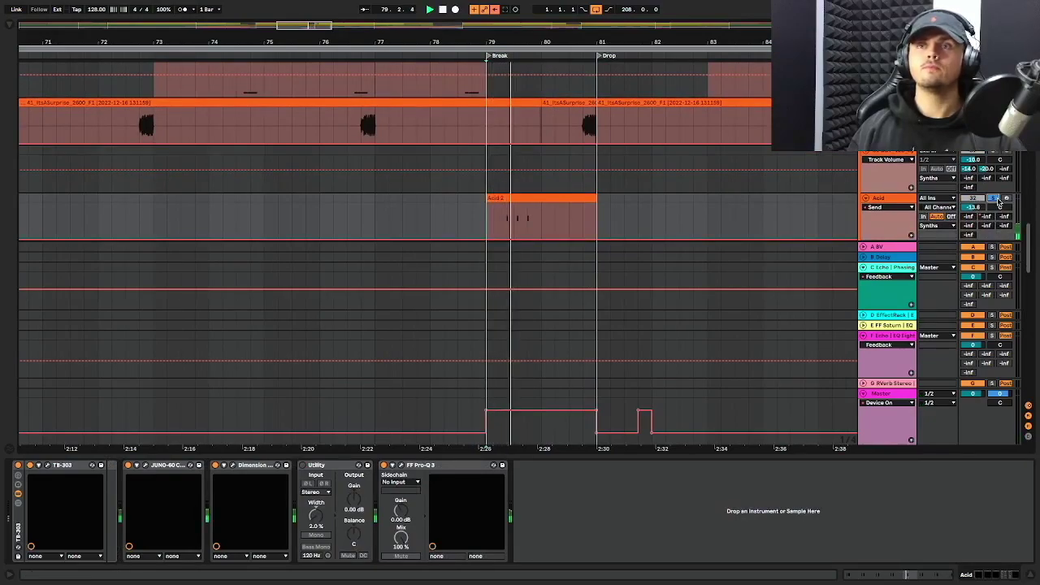
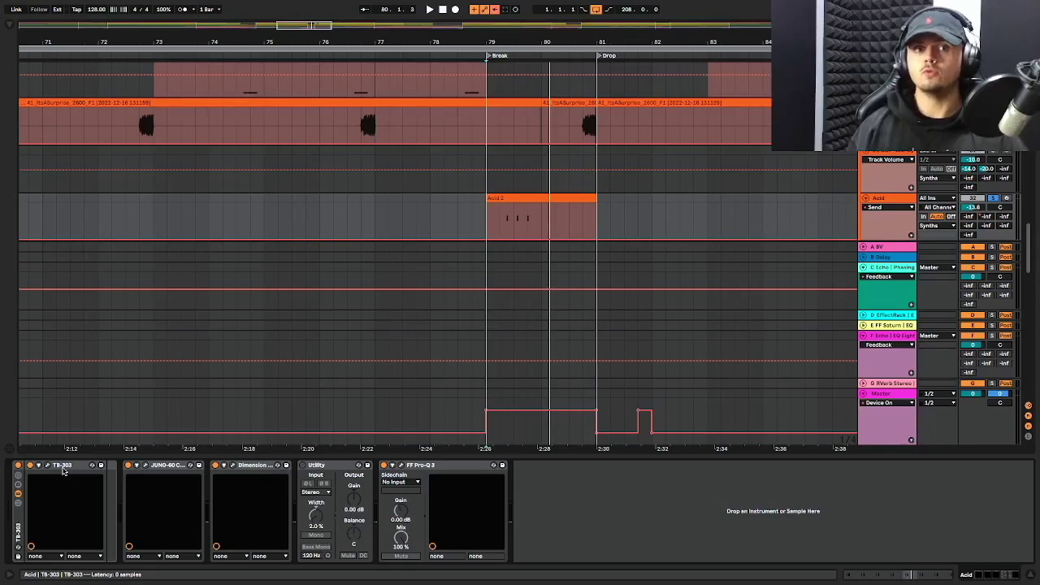
Select the Acid track's TB-303 and play from bar 79 through the Break toward the Drop
left_click(66, 468)
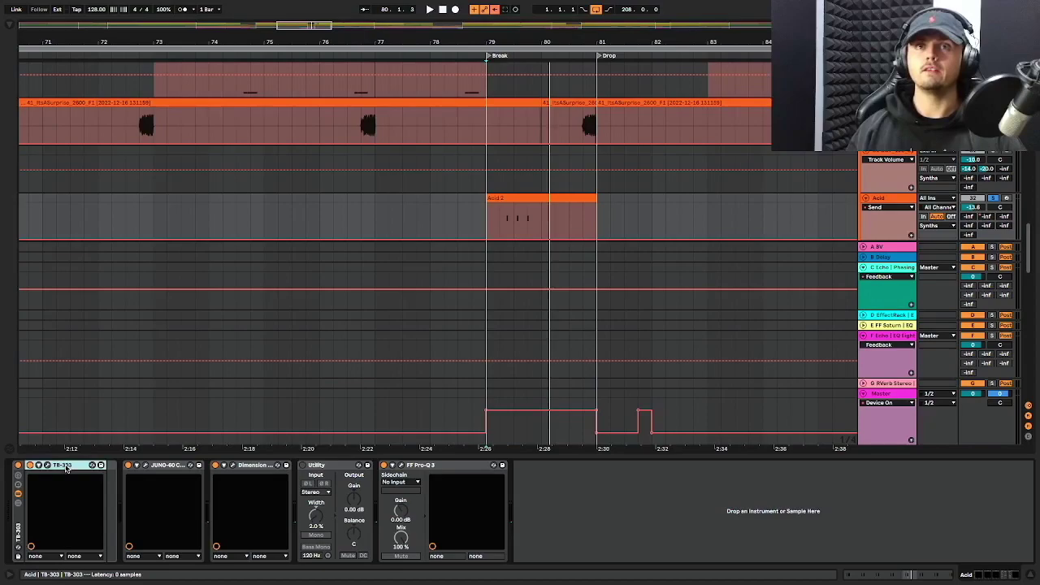
key("space")
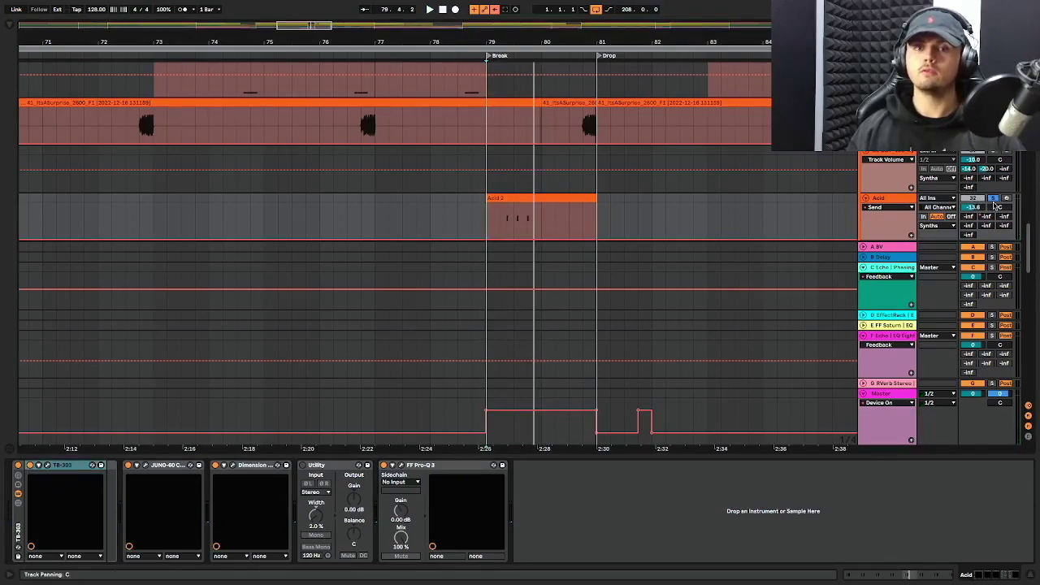
scroll(995, 207, "up", 5)
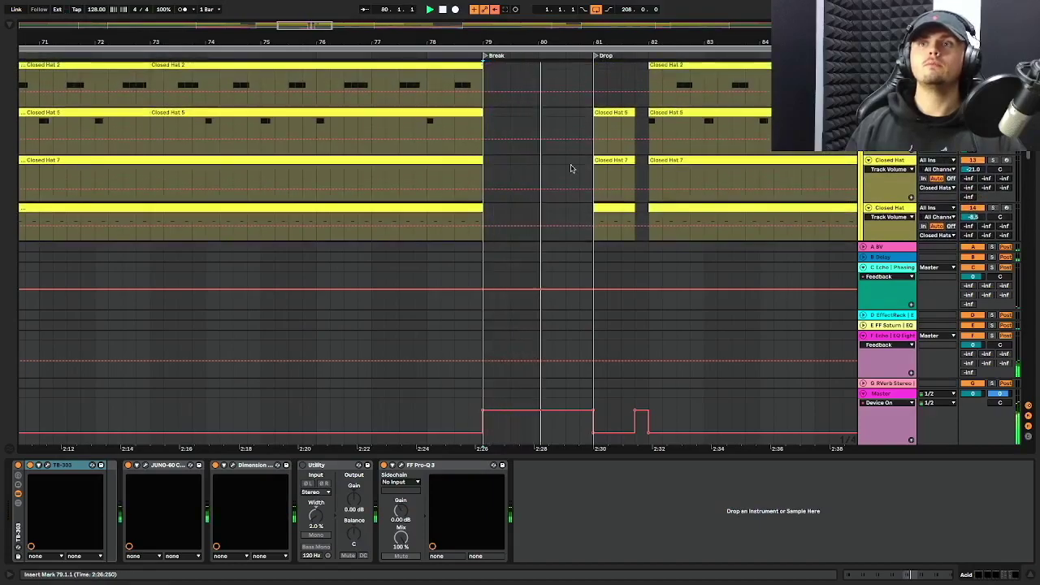
scroll(573, 169, "down", 4)
scroll(594, 173, "up", 5)
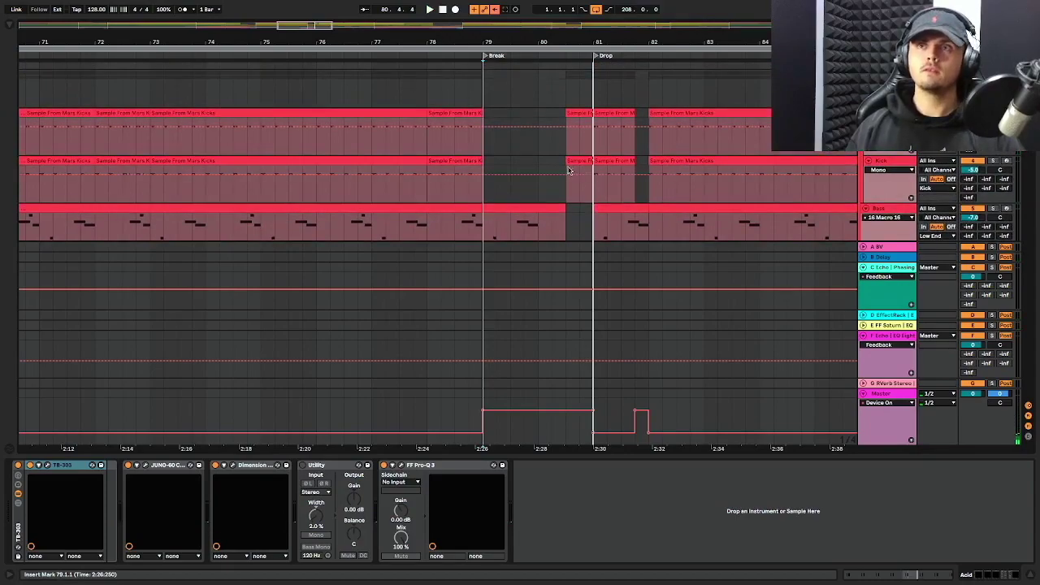
Audition the lead-in from bar 80.3, then play from the Drop at bar 81
left_click(576, 172)
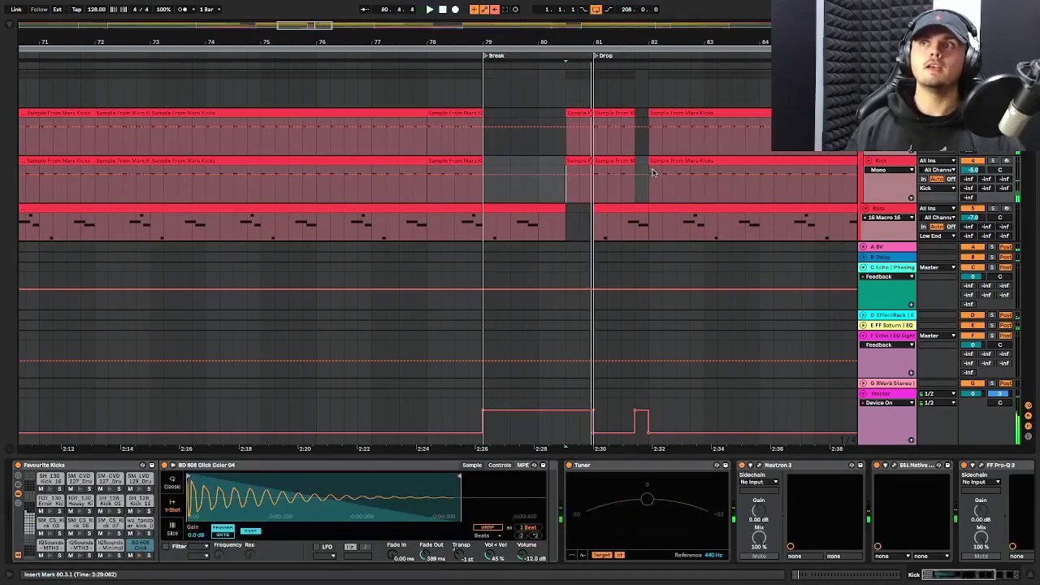
key("space")
key("space")
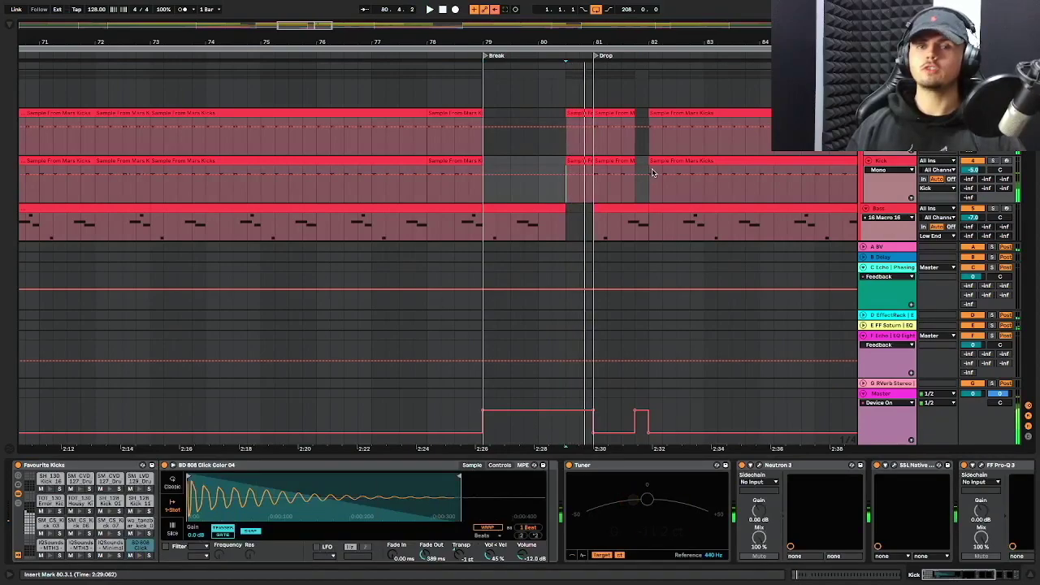
key("space")
key("space")
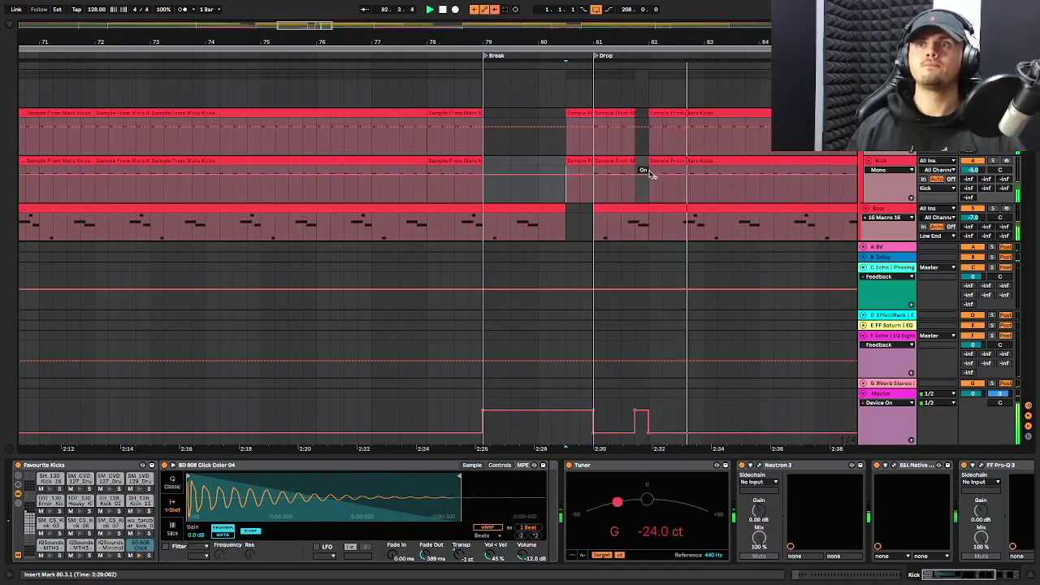
left_click(595, 204)
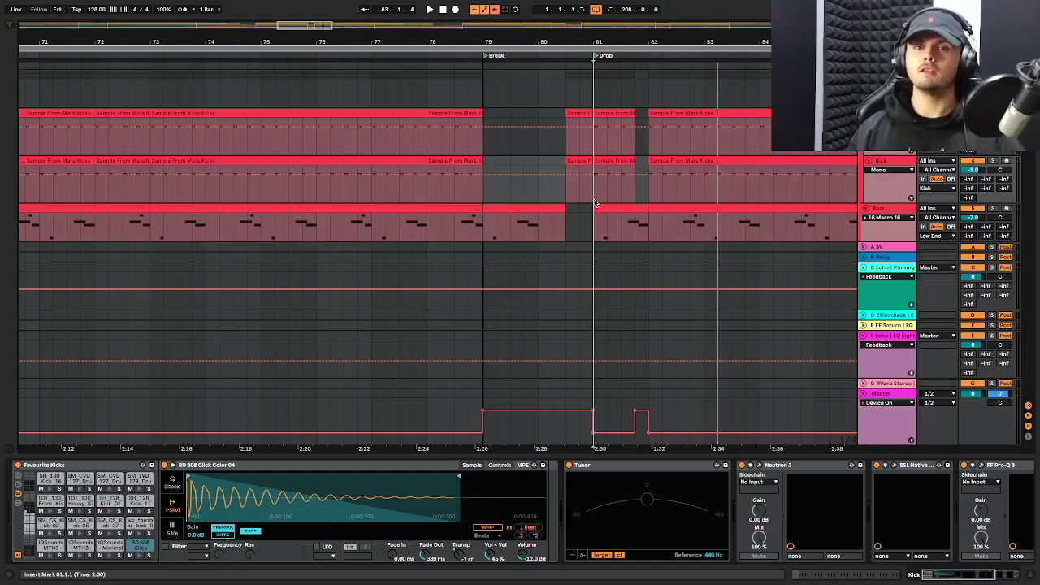
key("space")
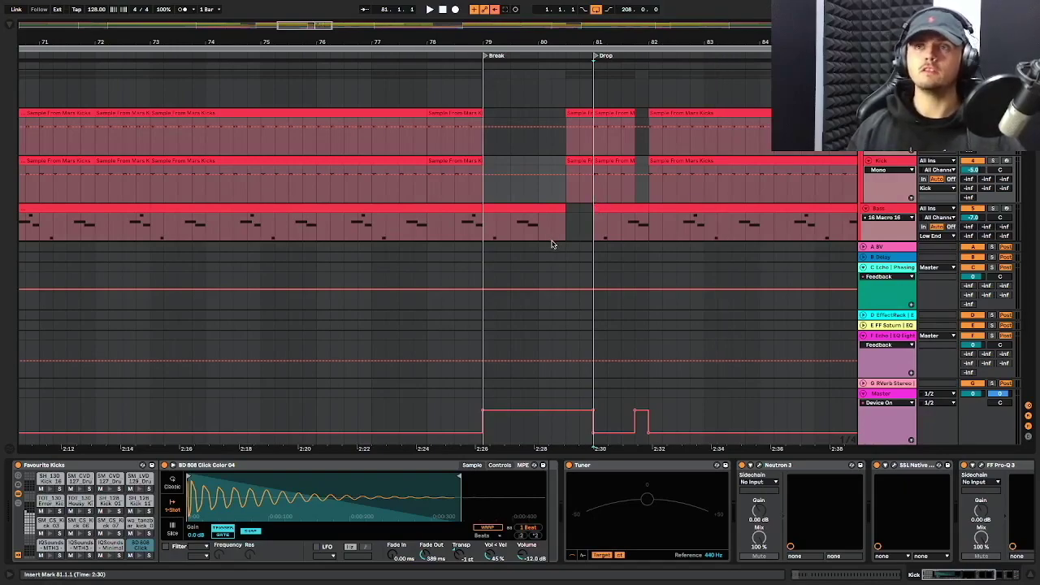
key("space")
scroll(616, 209, "down", 10)
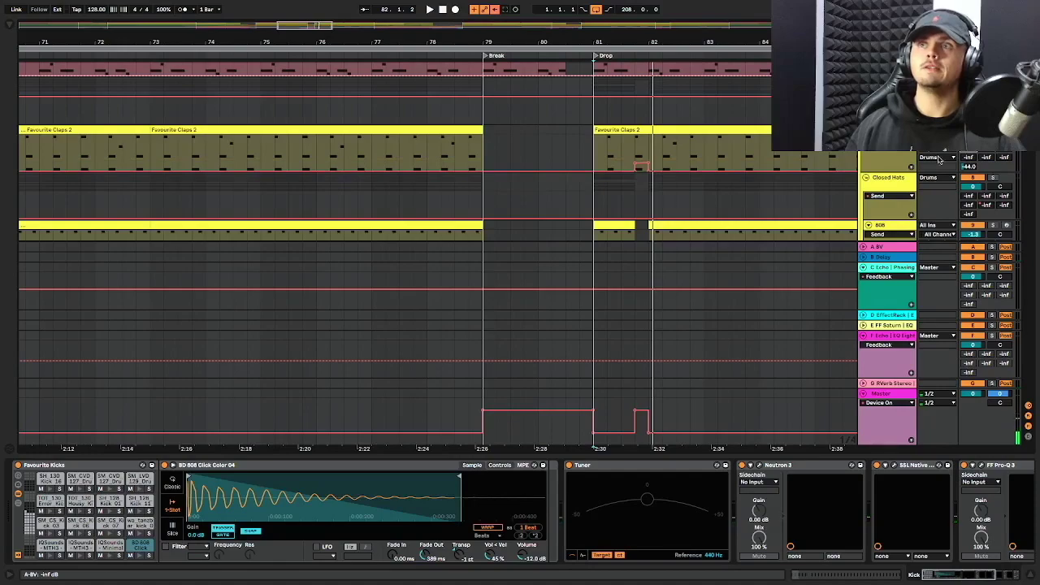
Play from bar 81.4 in the Favourite Claps clip and show the Bass track's devices
left_click(634, 151)
key("space")
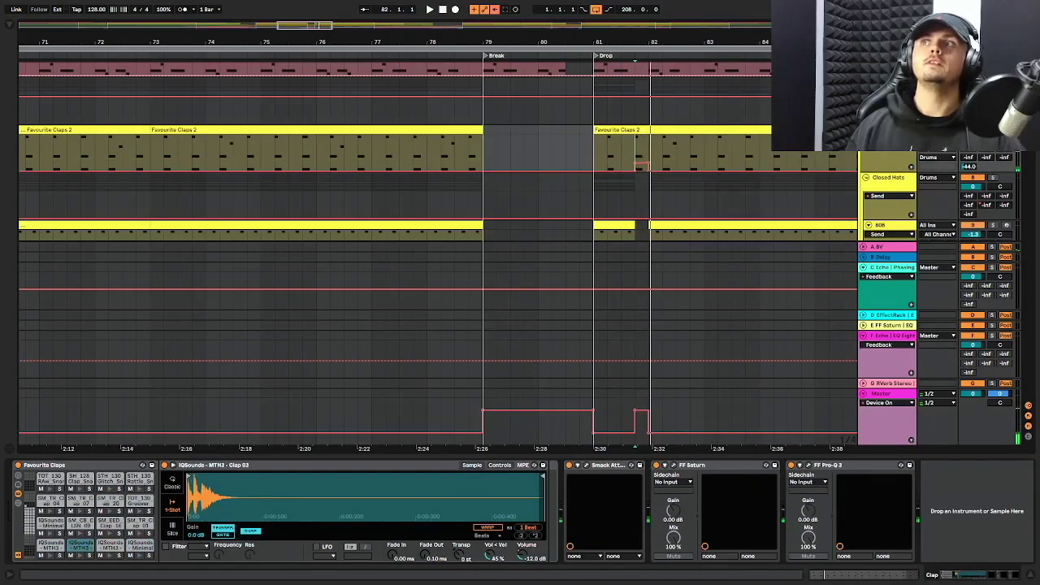
scroll(638, 168, "down", 5)
scroll(638, 168, "up", 6)
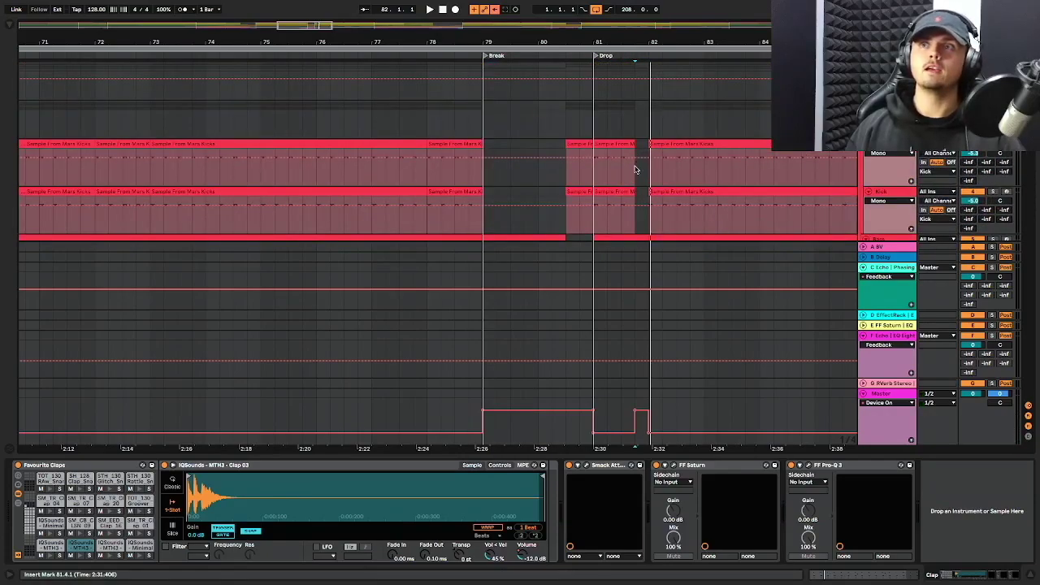
scroll(636, 169, "down", 2)
left_click(587, 192)
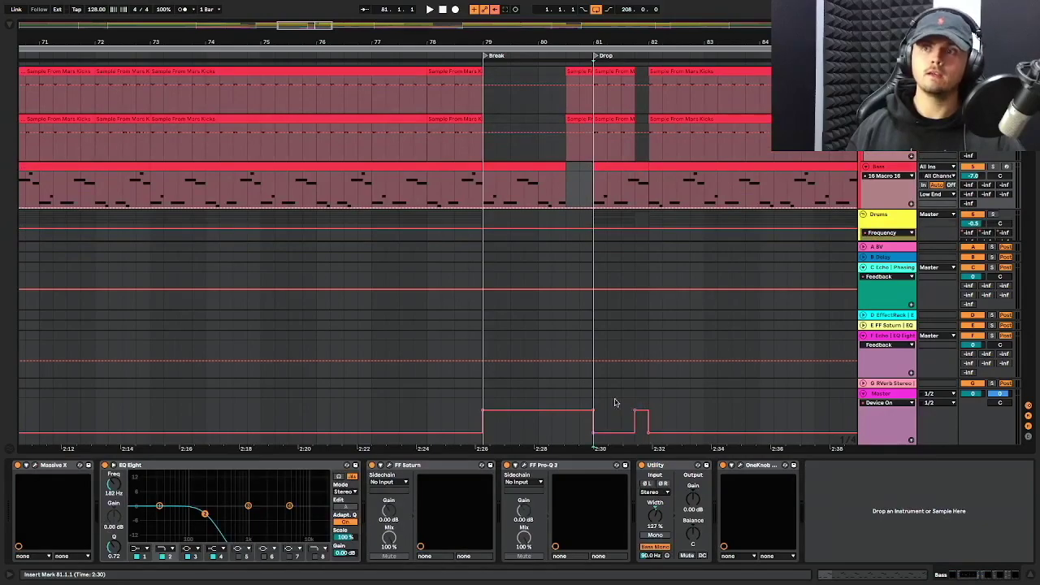
Show the return track's Echo and EQ Eight devices, then collapse the device view
left_click(647, 335)
scroll(599, 342, "down", 5)
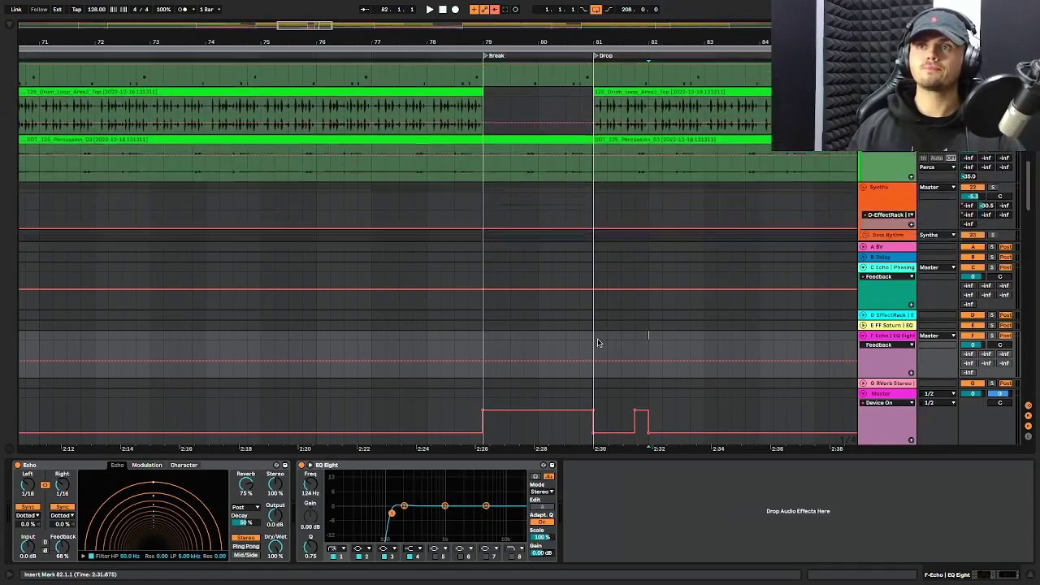
scroll(599, 339, "down", 8)
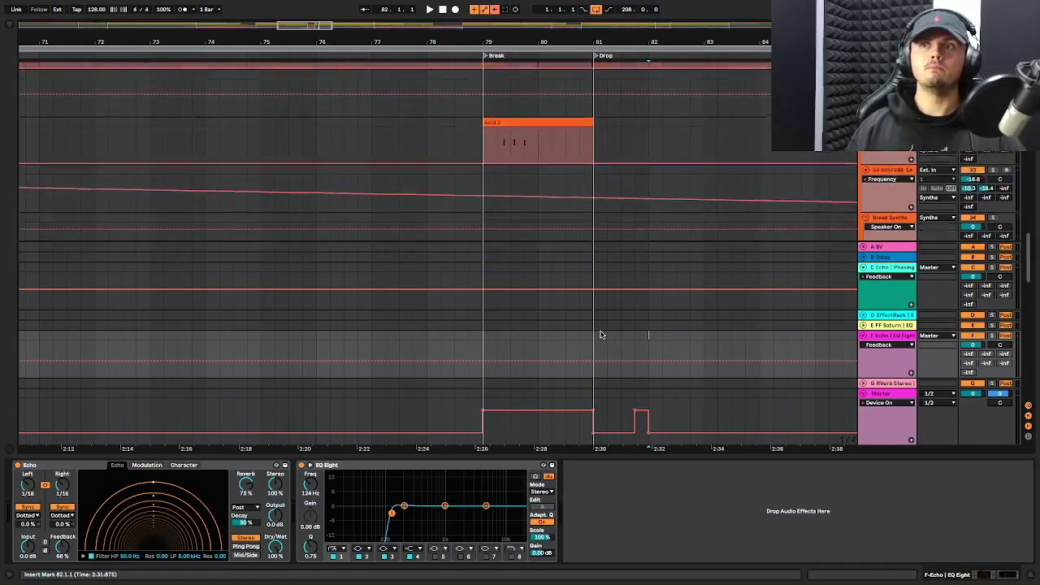
scroll(601, 335, "down", 6)
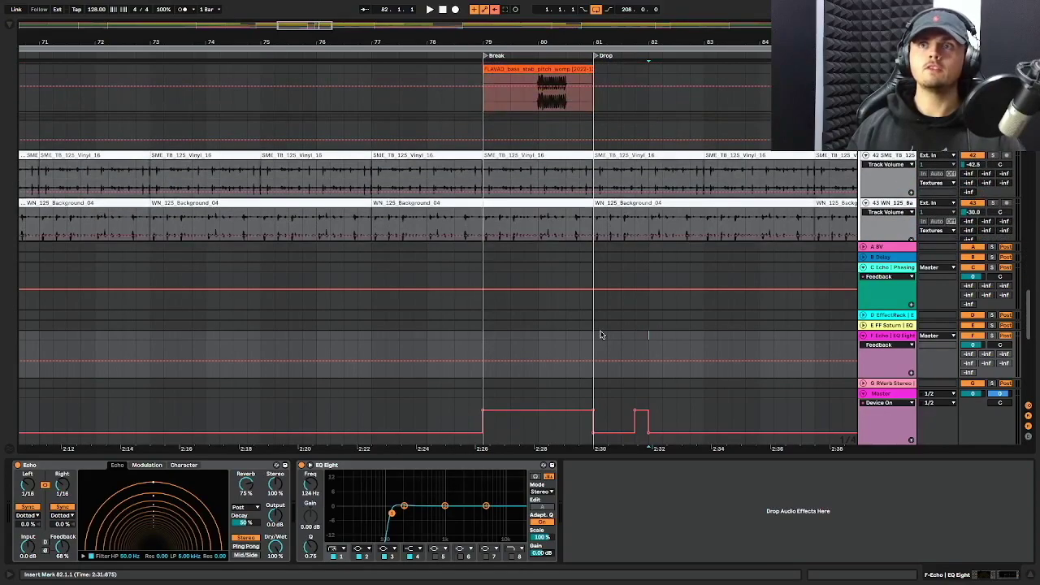
left_click_drag(572, 460, 569, 526)
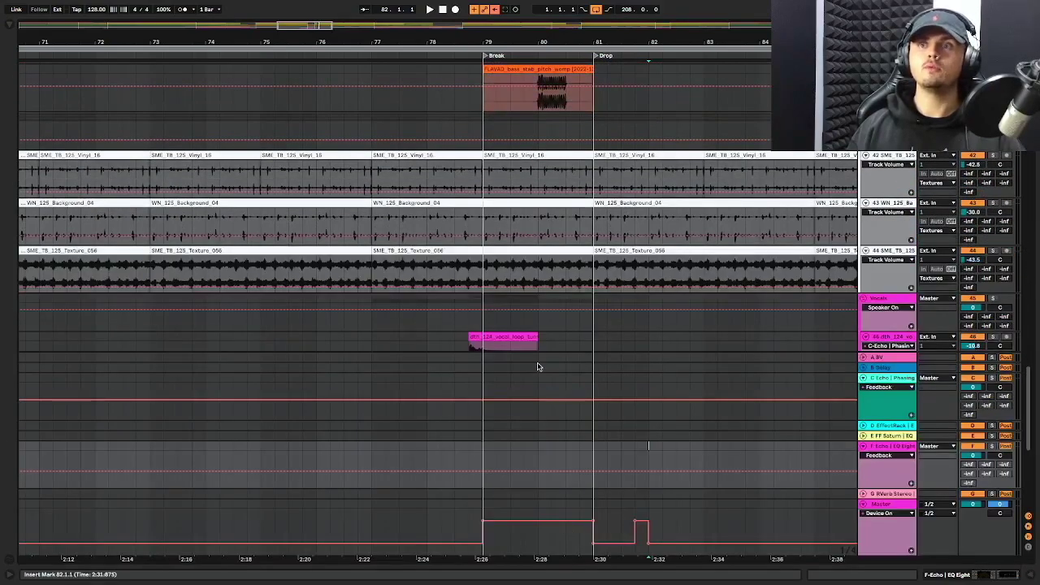
scroll(538, 368, "down", 3)
scroll(538, 368, "down", 5)
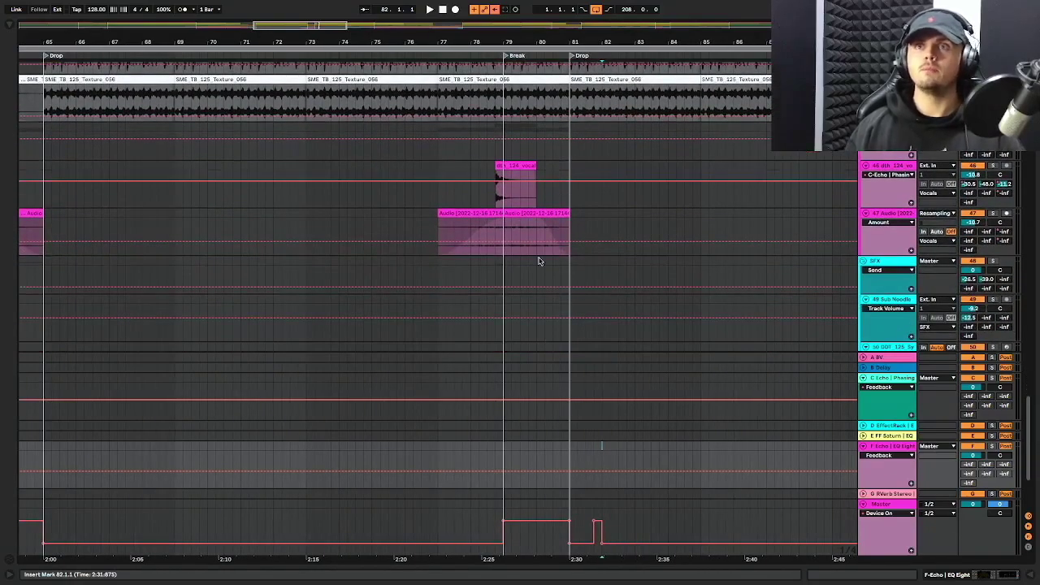
Play from the vocal clip start at bar 78.4 through the Break and Drop
left_click(493, 166)
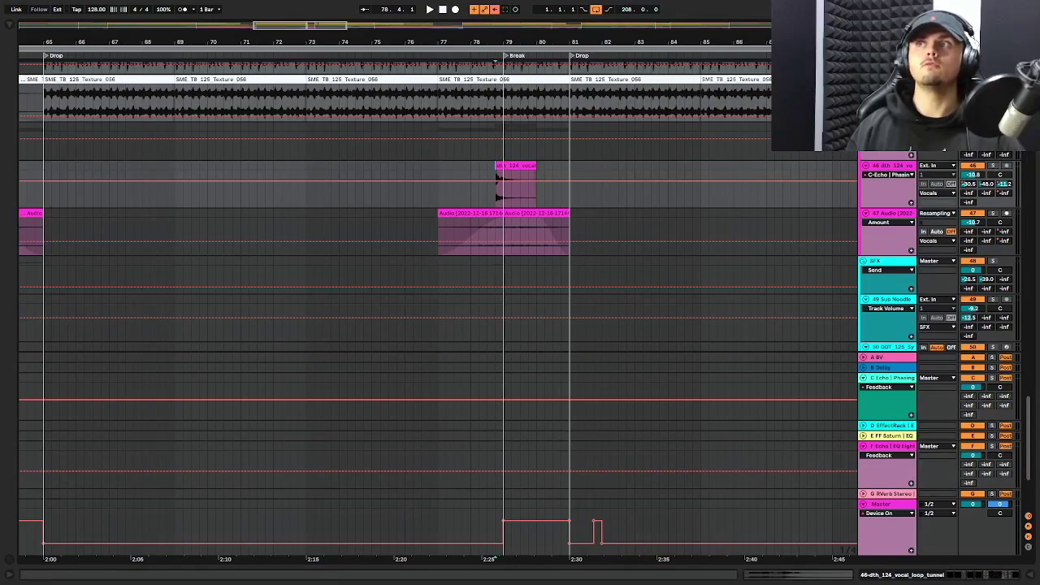
key("space")
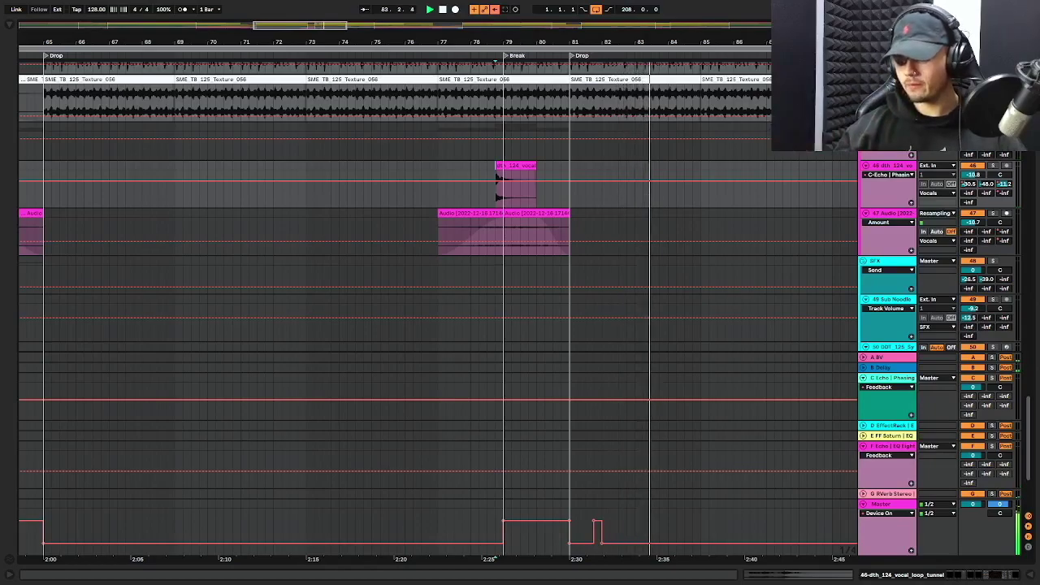
scroll(726, 217, "up", 10)
scroll(726, 217, "right", 5)
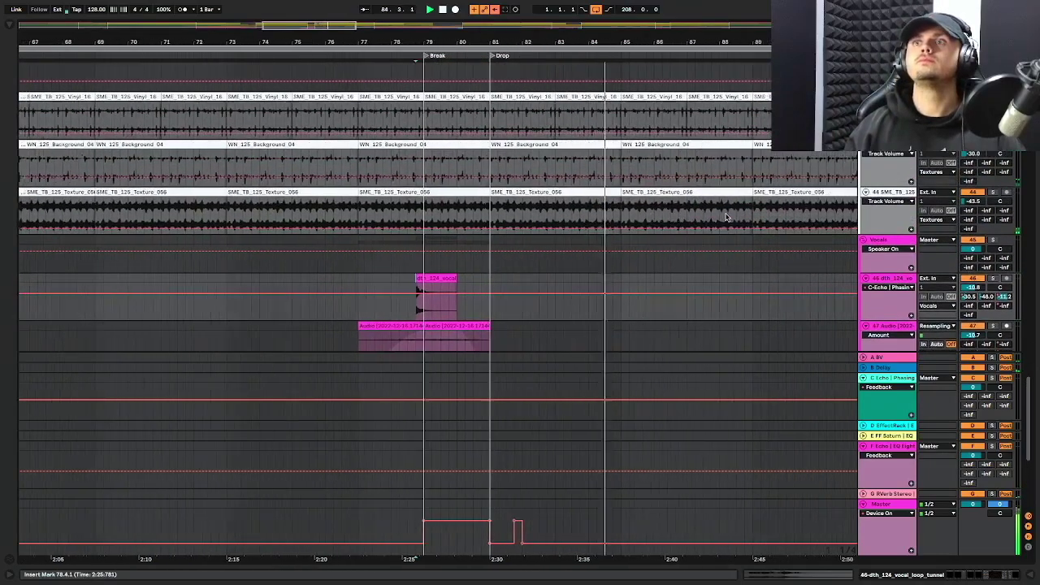
scroll(725, 217, "up", 5)
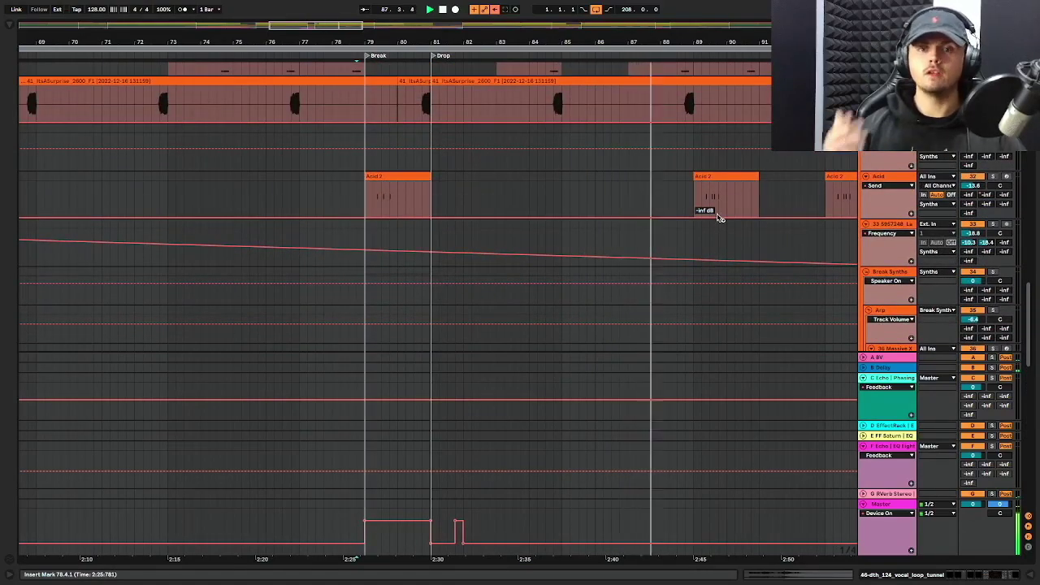
scroll(707, 220, "up", 6)
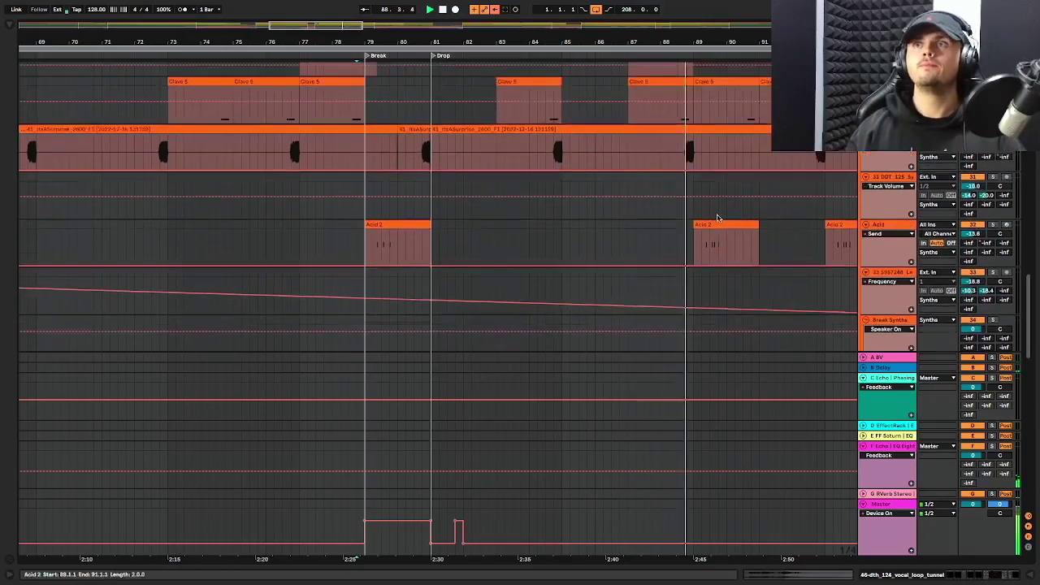
scroll(694, 221, "up", 8)
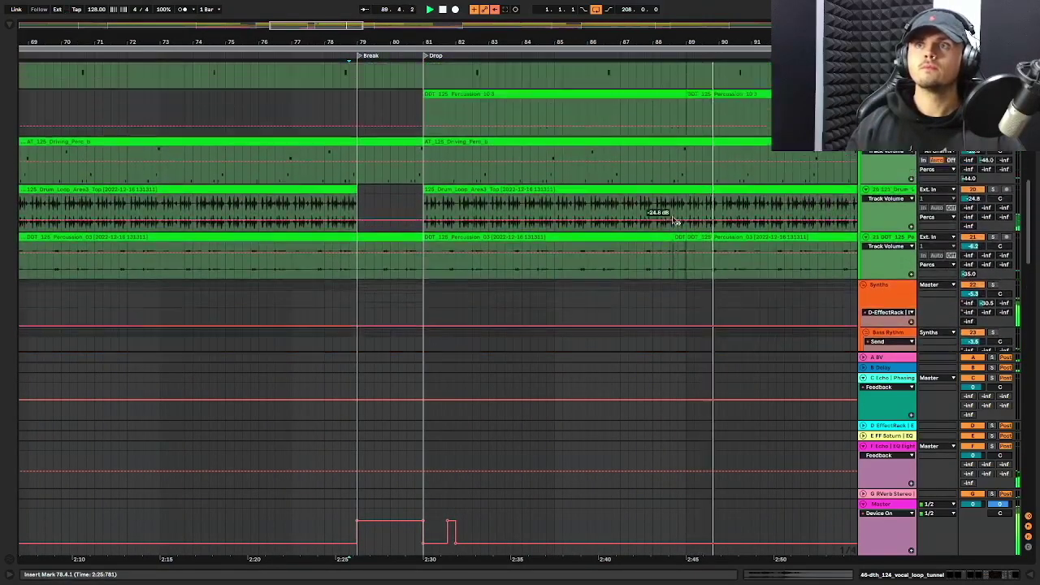
scroll(674, 219, "up", 3)
scroll(676, 216, "up", 6)
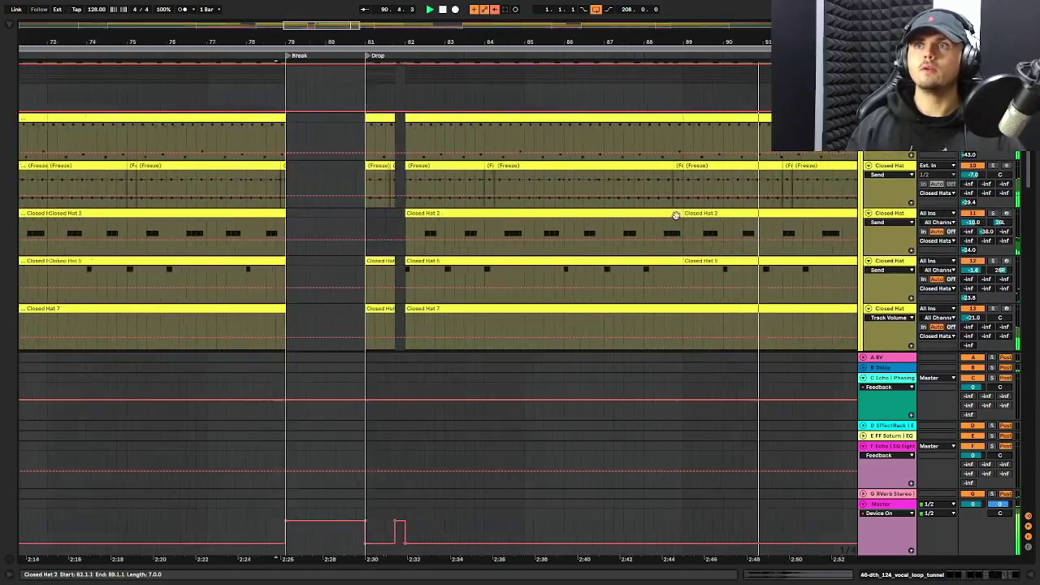
scroll(680, 213, "up", 3)
scroll(680, 213, "up", 2)
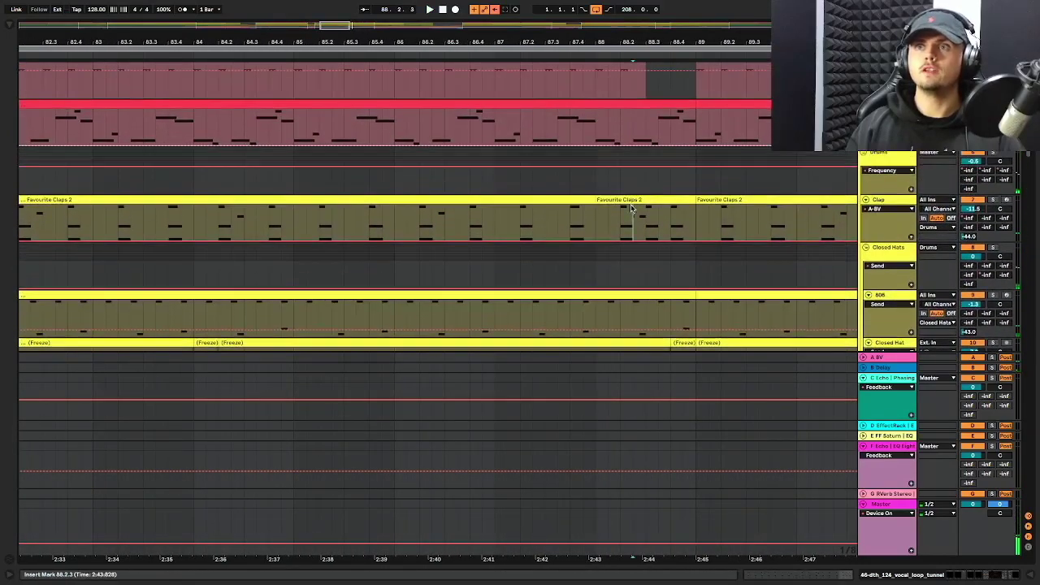
double_click(647, 203)
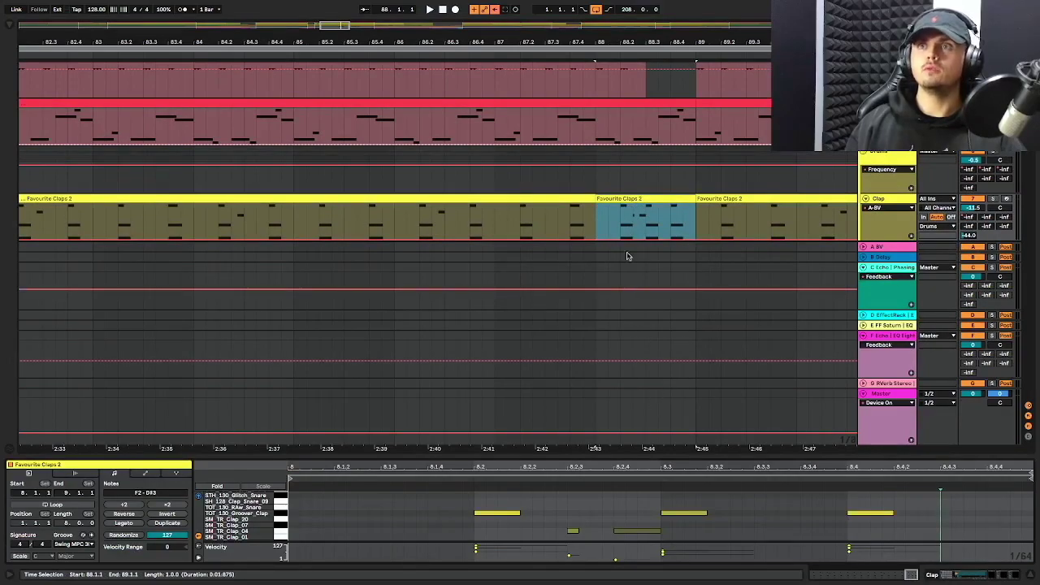
left_click(551, 219)
key("space")
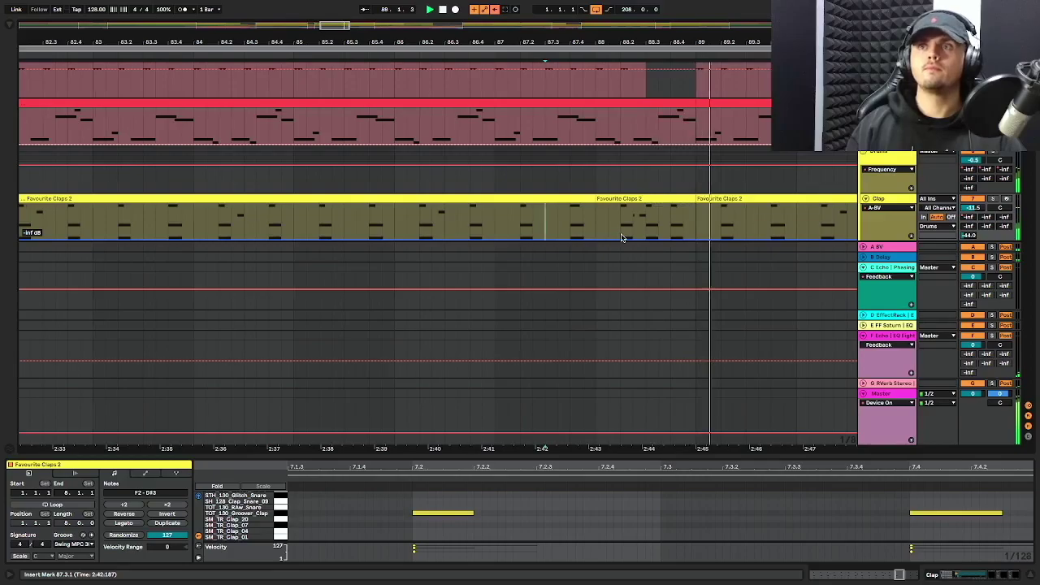
scroll(619, 238, "down", 5)
scroll(621, 238, "down", 10)
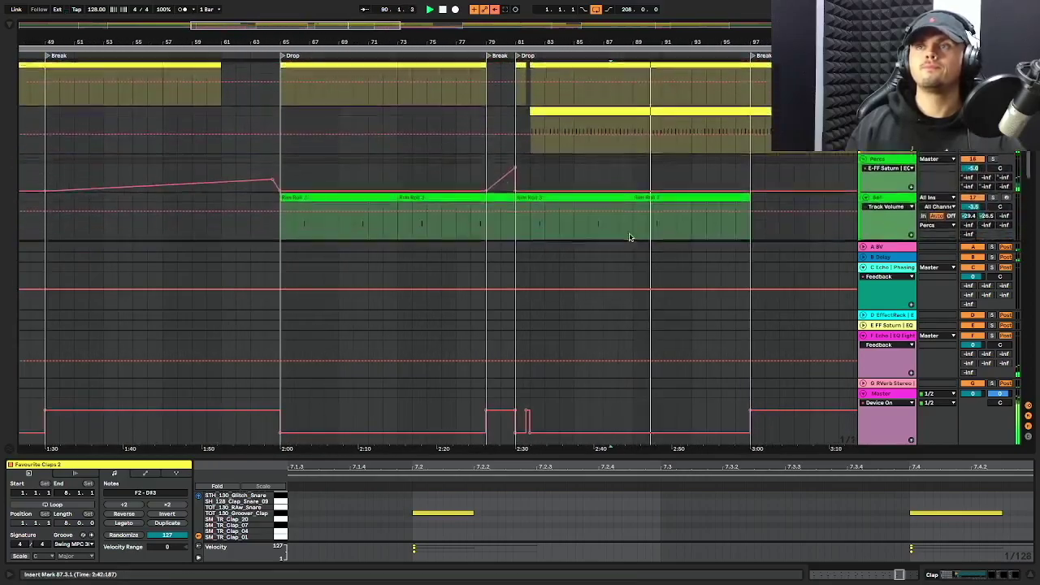
scroll(650, 228, "down", 8)
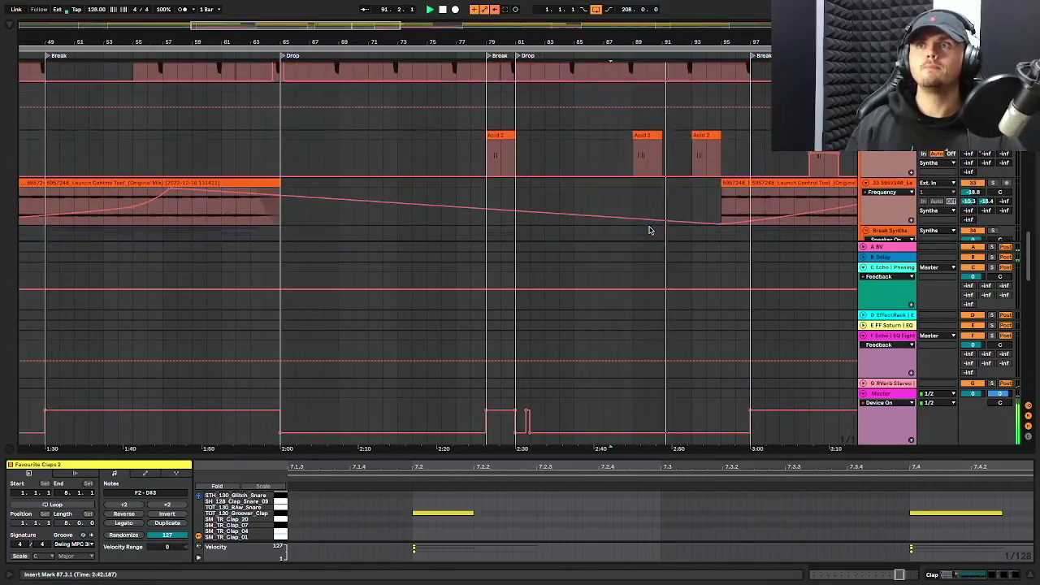
scroll(665, 212, "right", 1)
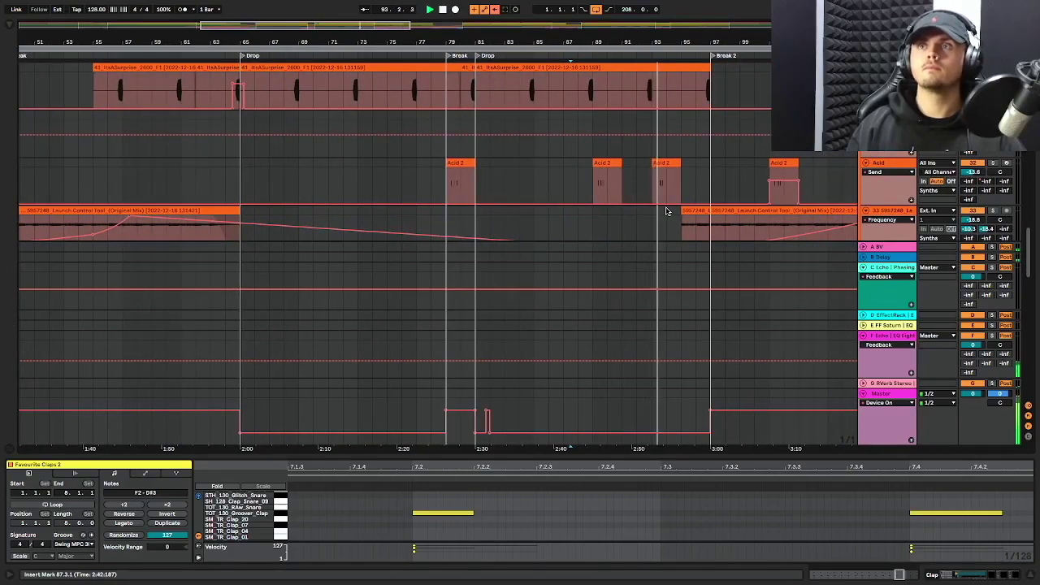
scroll(667, 211, "down", 3)
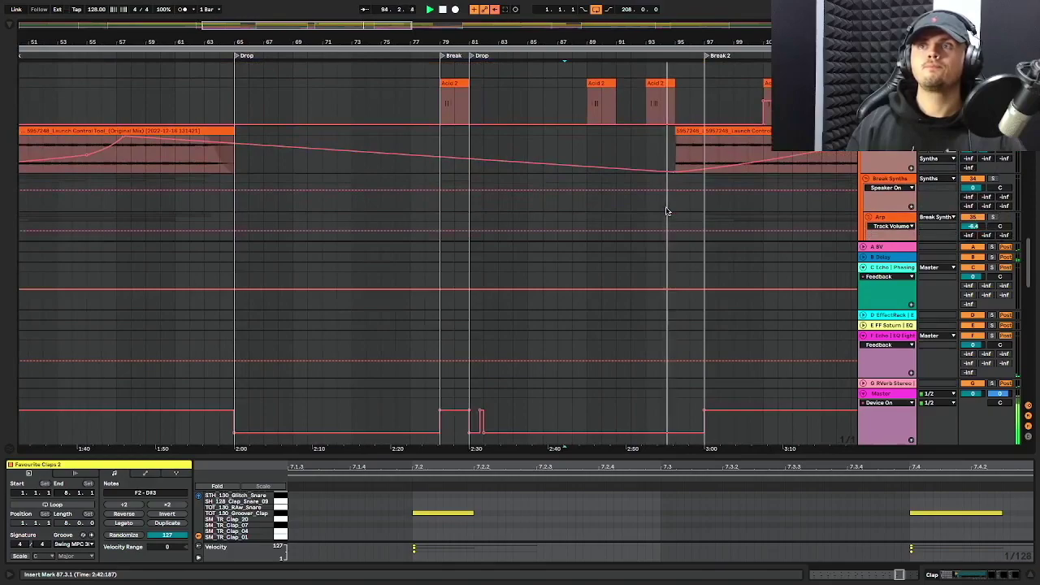
scroll(670, 203, "right", 1)
scroll(671, 195, "right", 1)
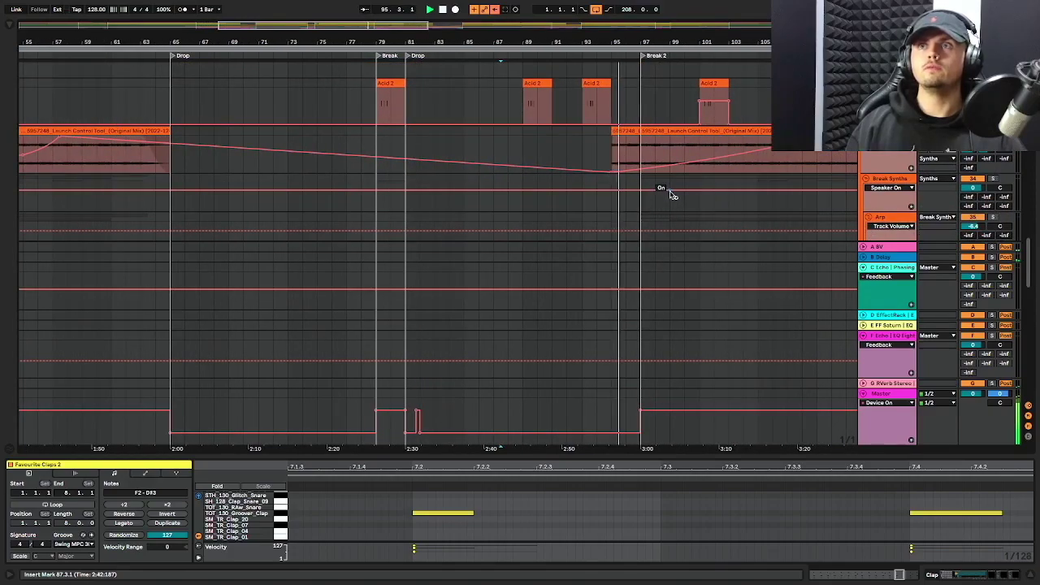
scroll(672, 195, "right", 1)
scroll(671, 196, "right", 2)
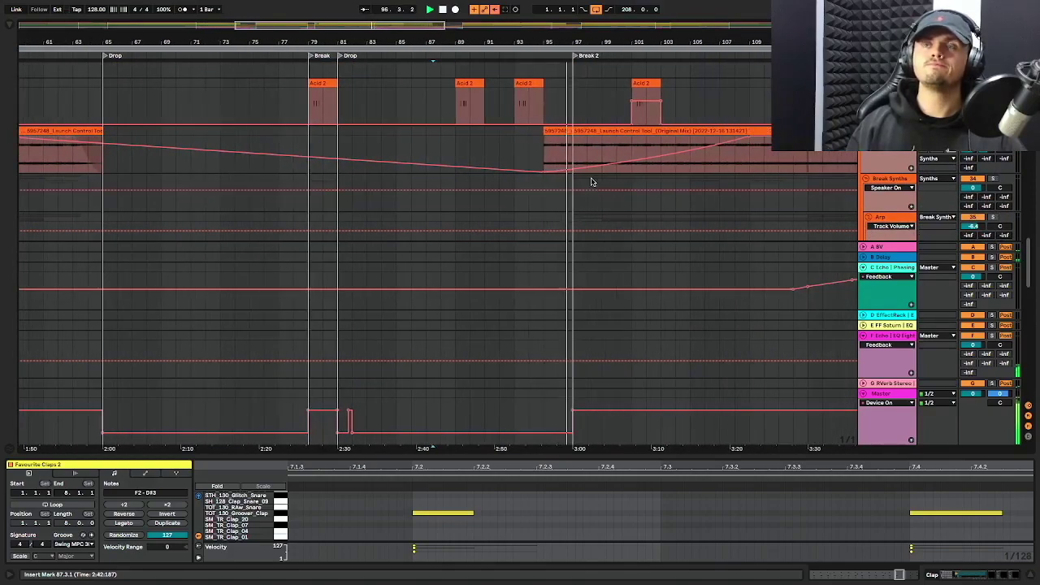
scroll(599, 175, "up", 4)
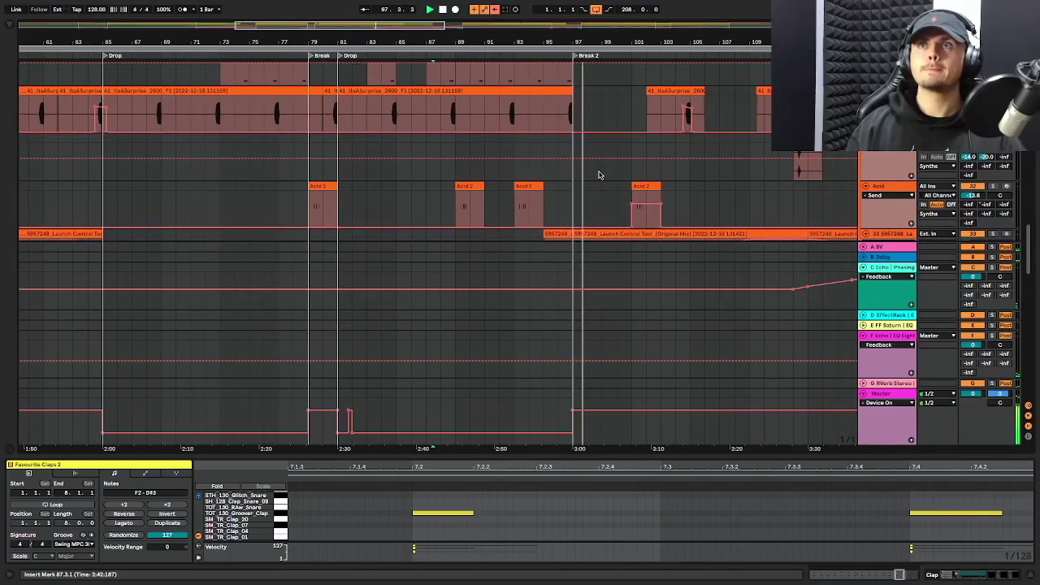
scroll(599, 174, "up", 2)
scroll(600, 175, "up", 8)
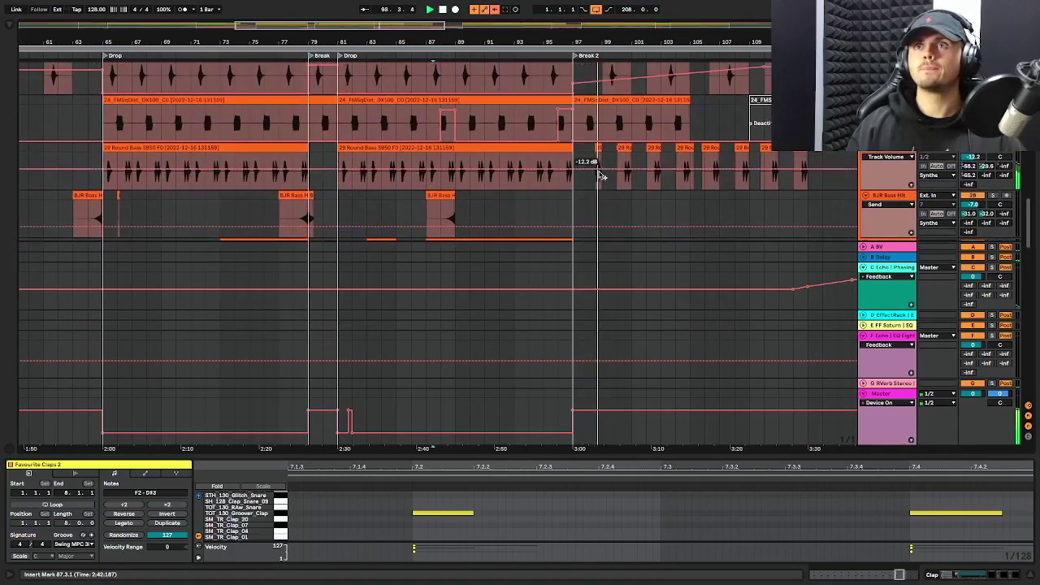
scroll(601, 176, "up", 4)
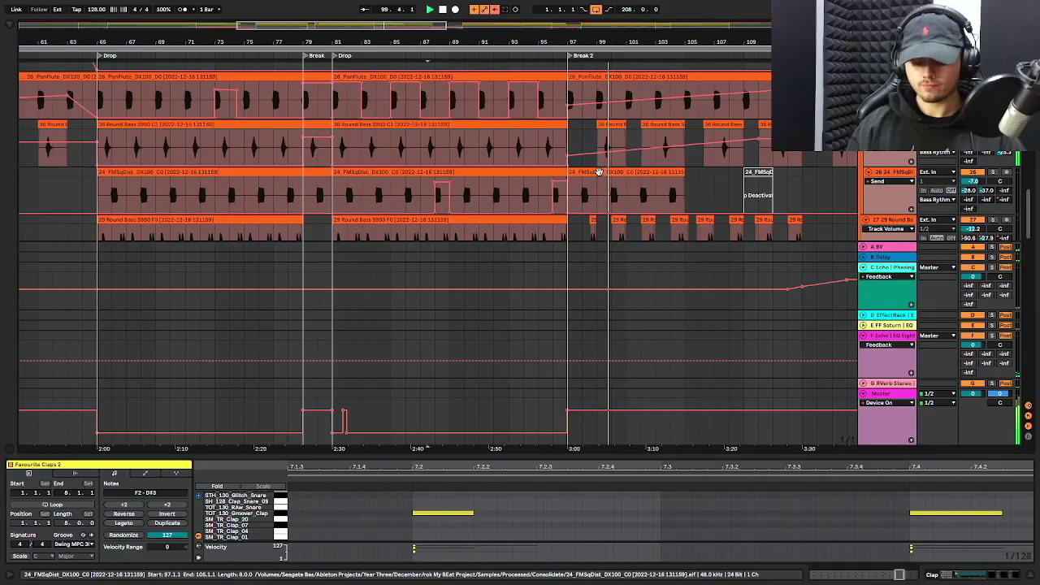
scroll(598, 173, "down", 3)
scroll(599, 172, "up", 5)
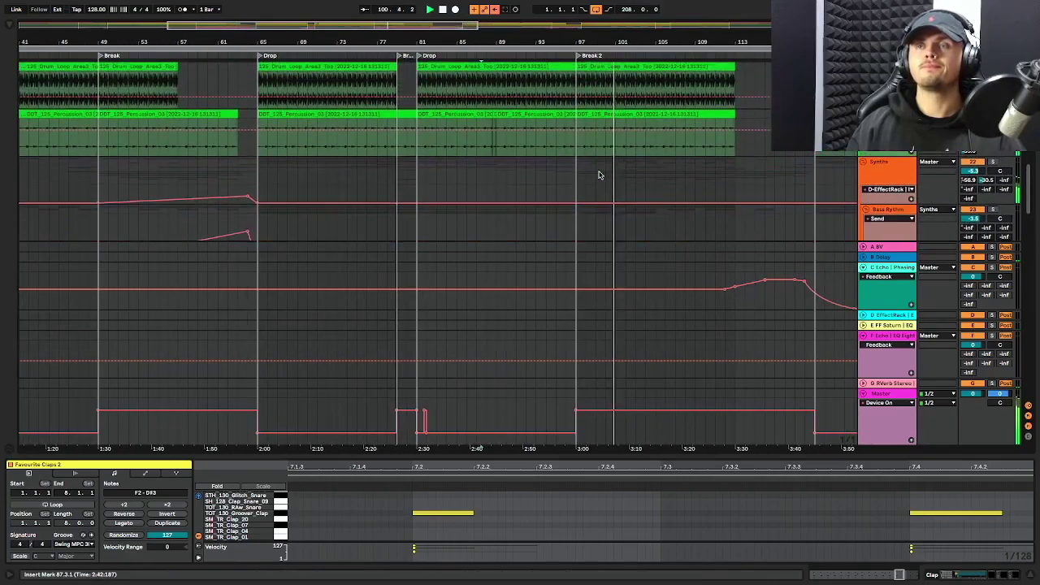
scroll(599, 175, "down", 3)
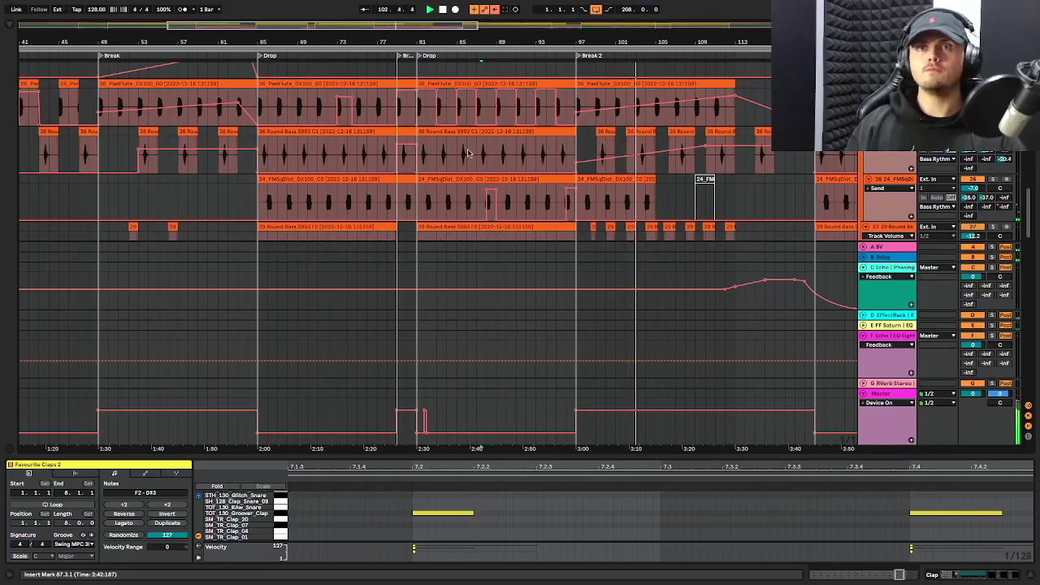
scroll(648, 169, "down", 1)
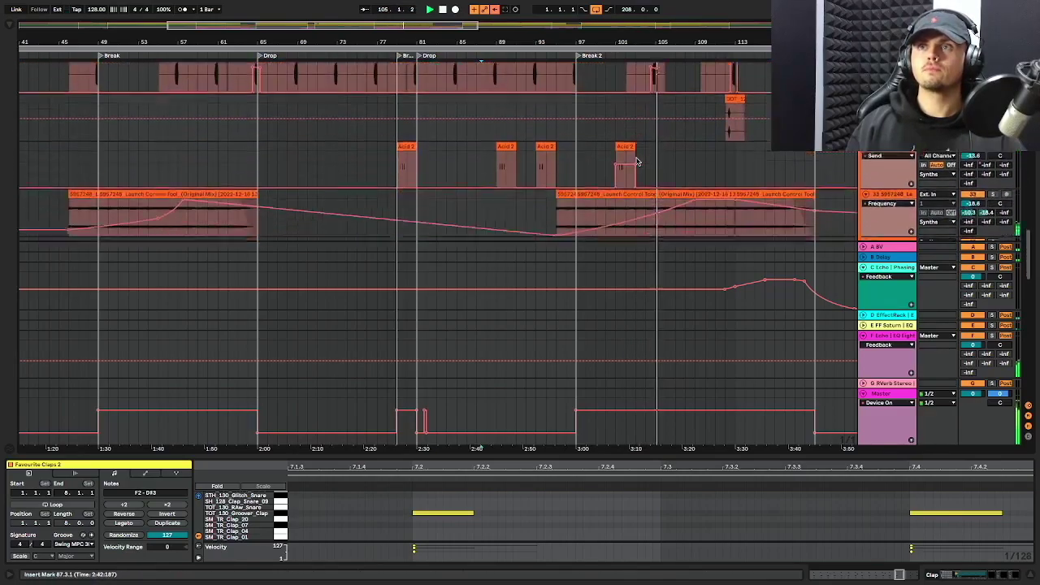
scroll(638, 162, "down", 2)
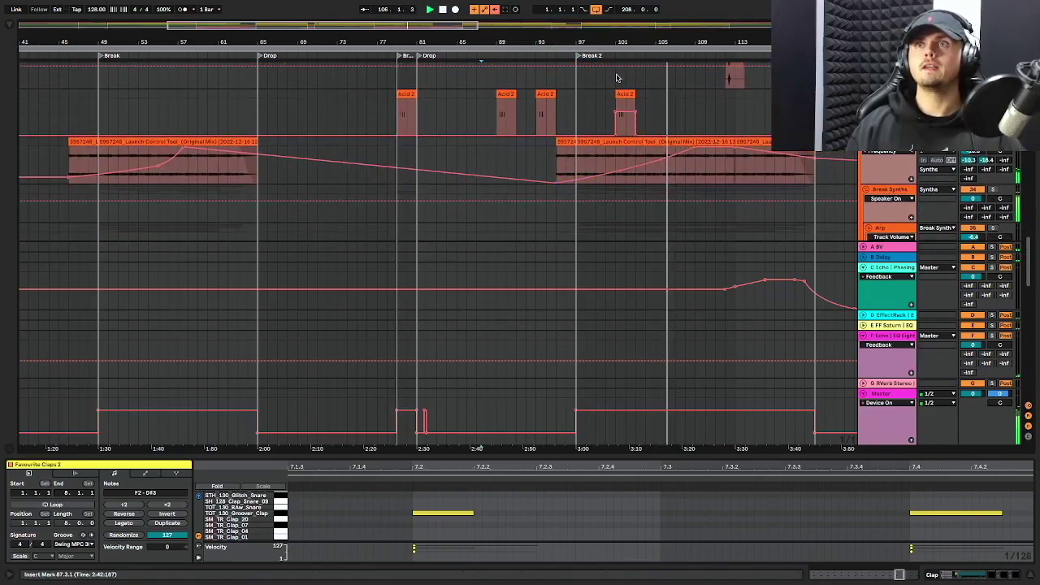
scroll(675, 128, "up", 2)
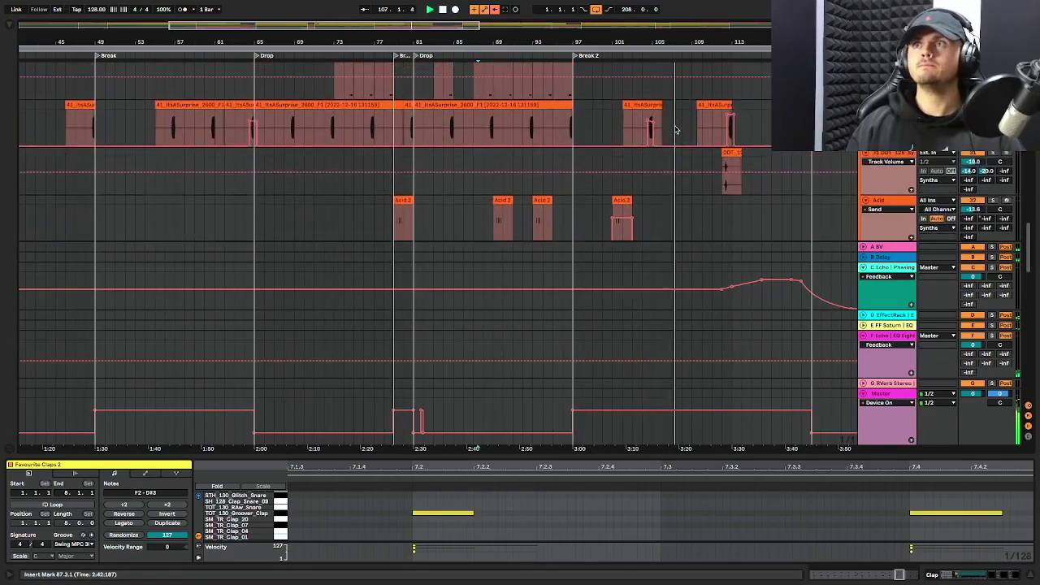
scroll(675, 128, "up", 5)
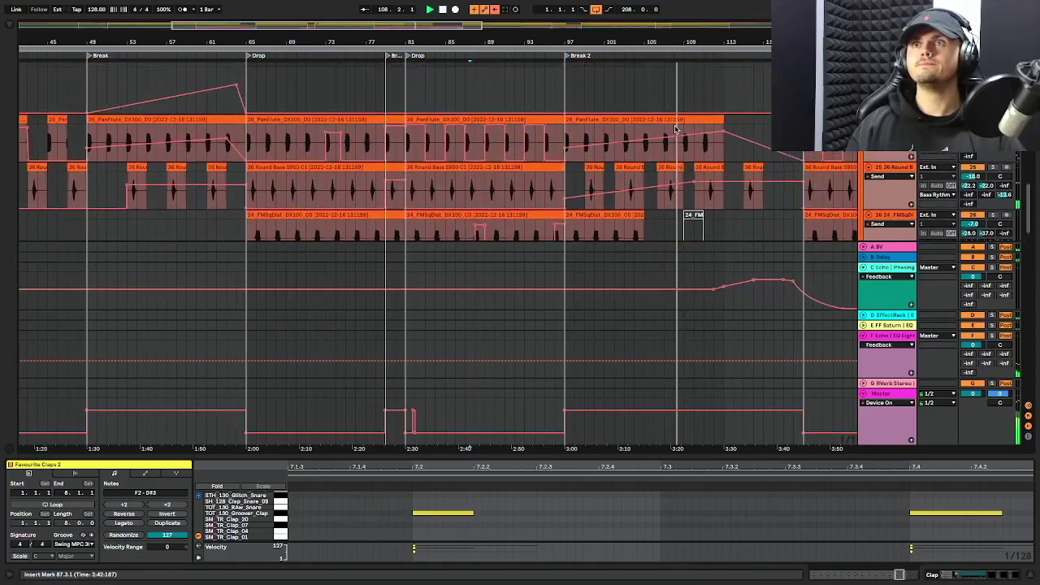
scroll(675, 128, "up", 6)
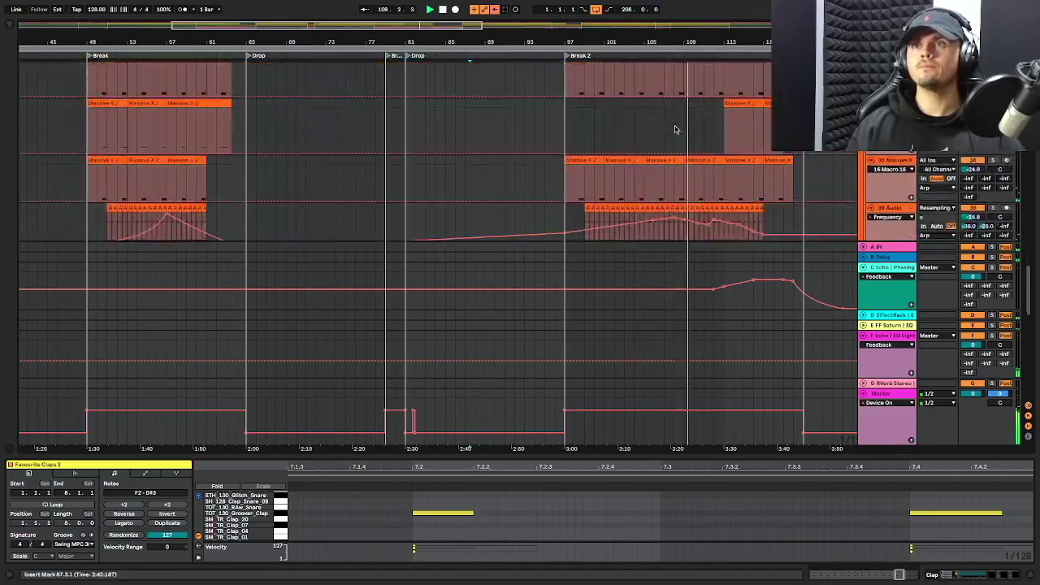
scroll(687, 136, "up", 6)
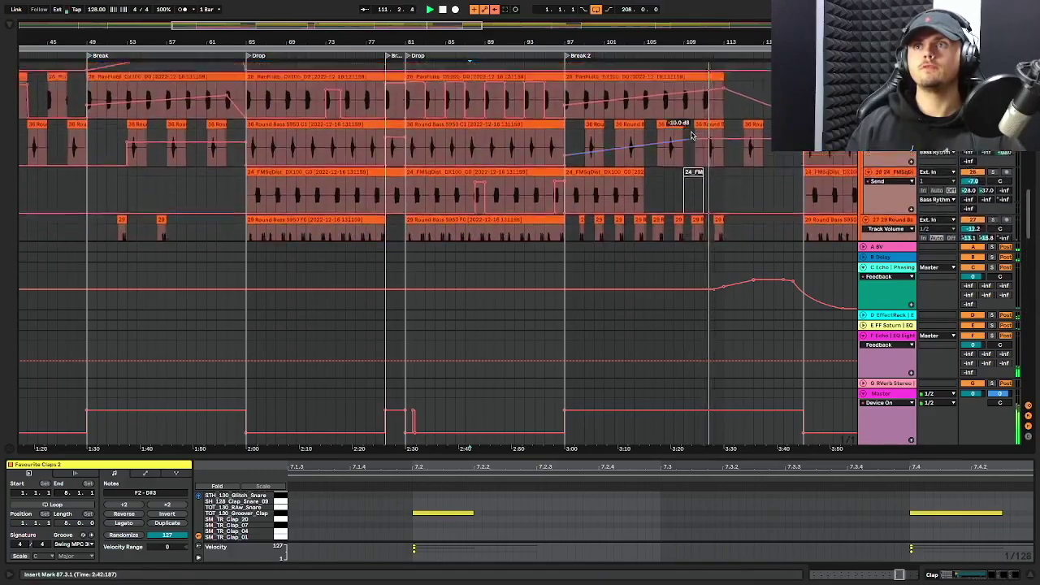
scroll(692, 135, "up", 8)
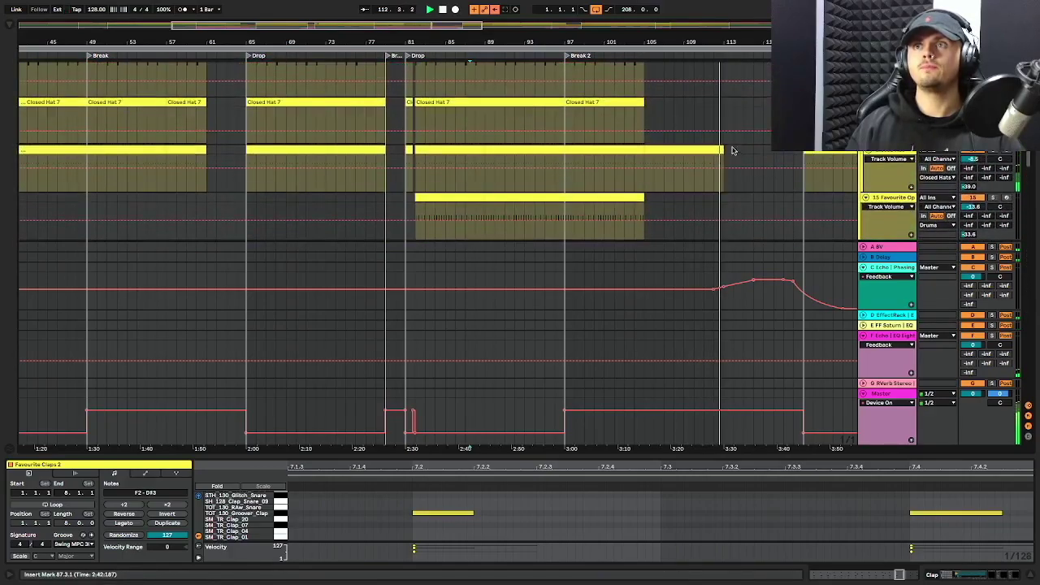
scroll(731, 150, "up", 6)
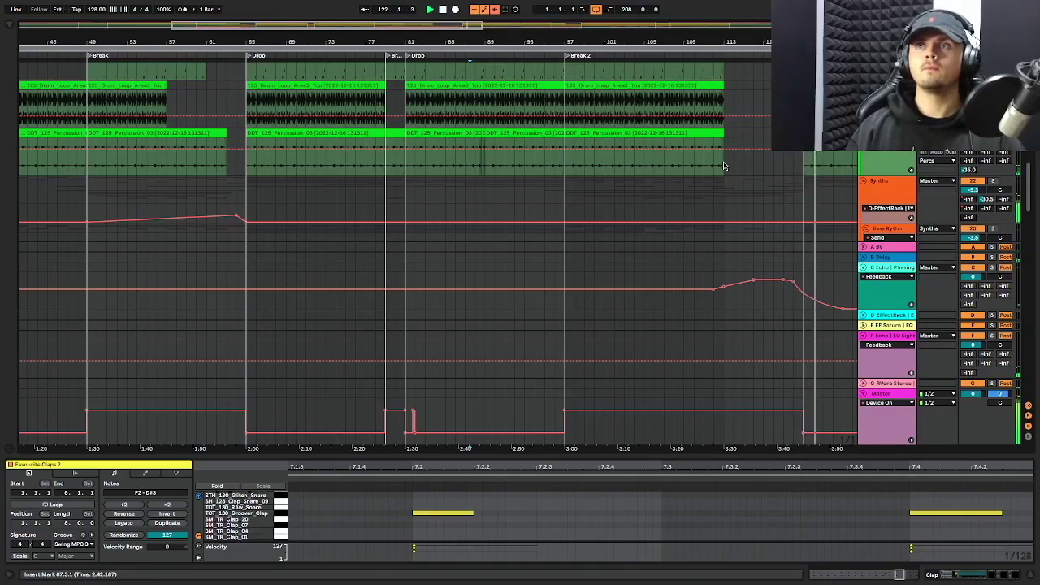
scroll(700, 207, "down", 5)
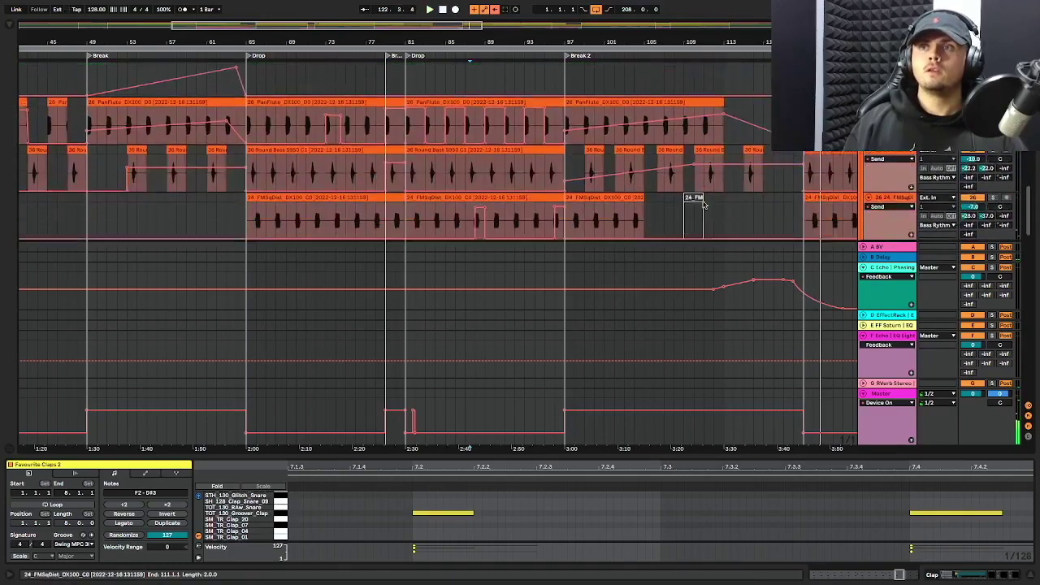
scroll(708, 200, "down", 3)
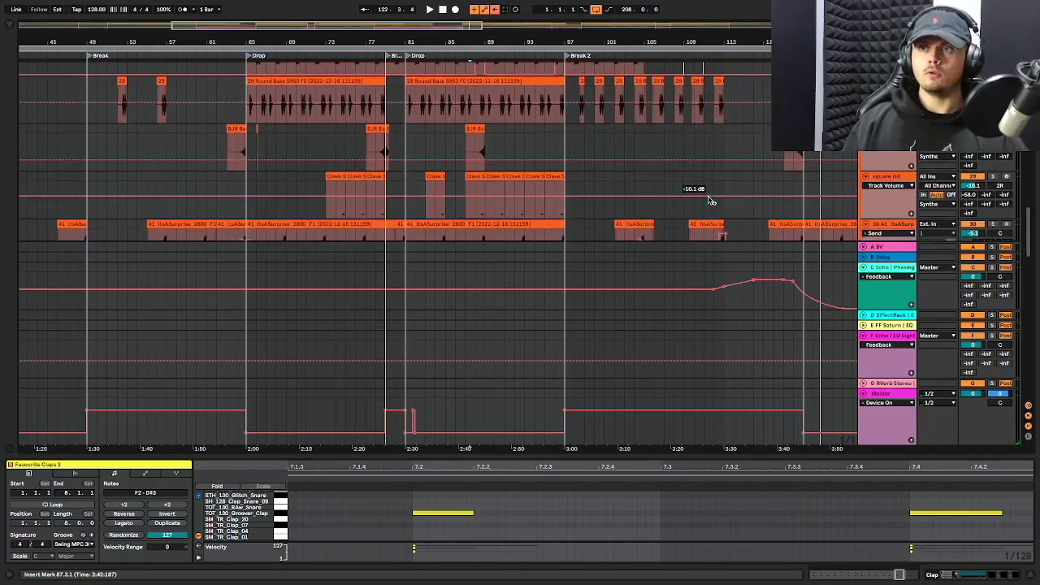
scroll(708, 200, "down", 5)
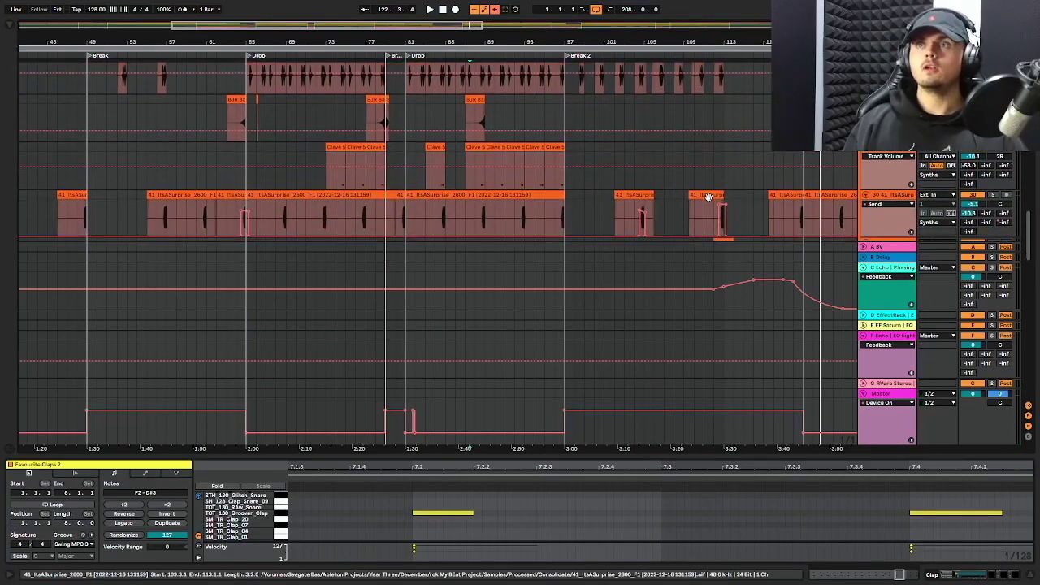
scroll(708, 200, "up", 3)
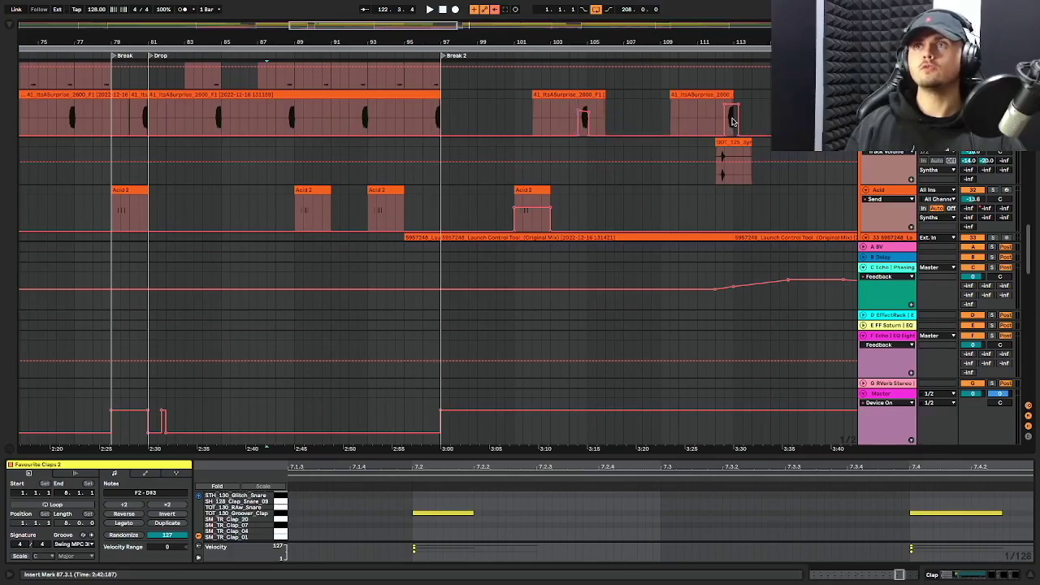
scroll(732, 122, "down", 5)
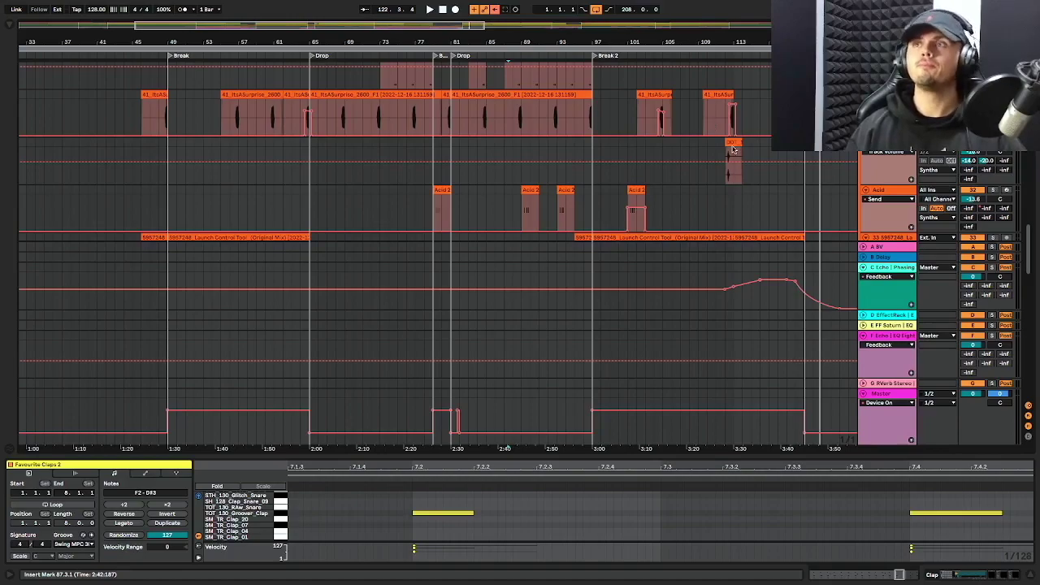
scroll(712, 125, "up", 3)
left_click(719, 156)
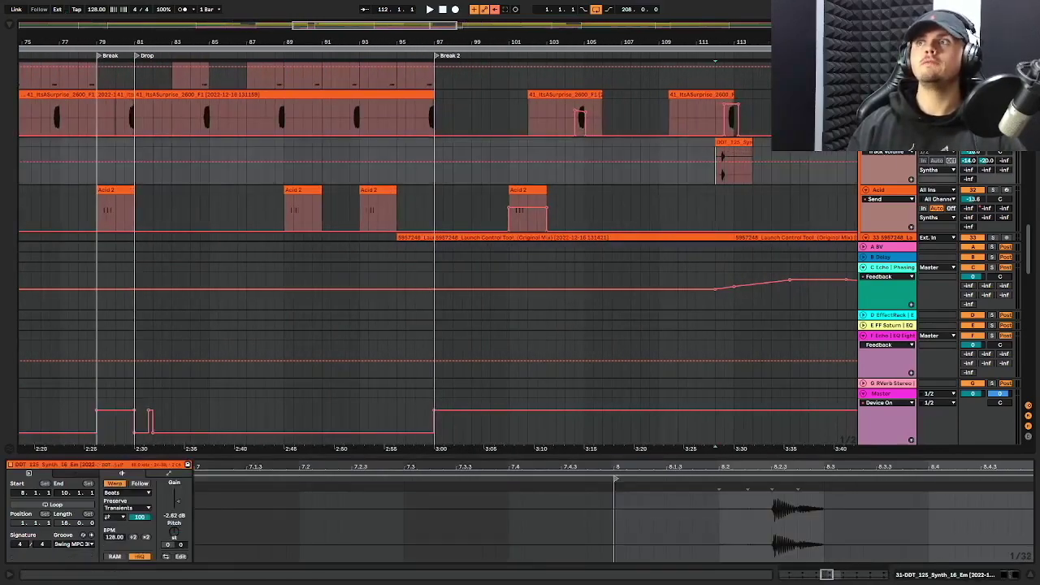
key("space")
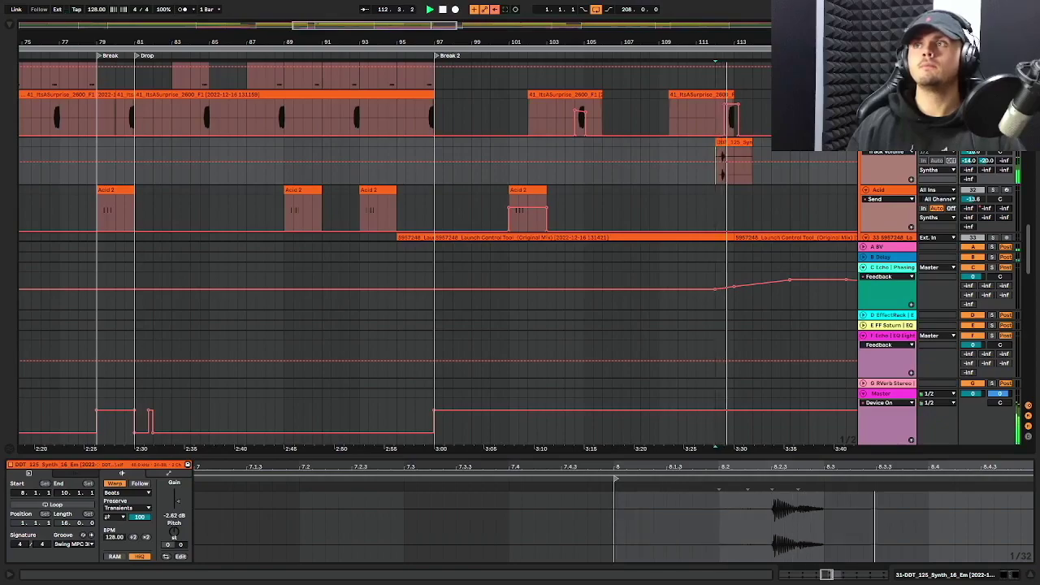
key("space")
key("space")
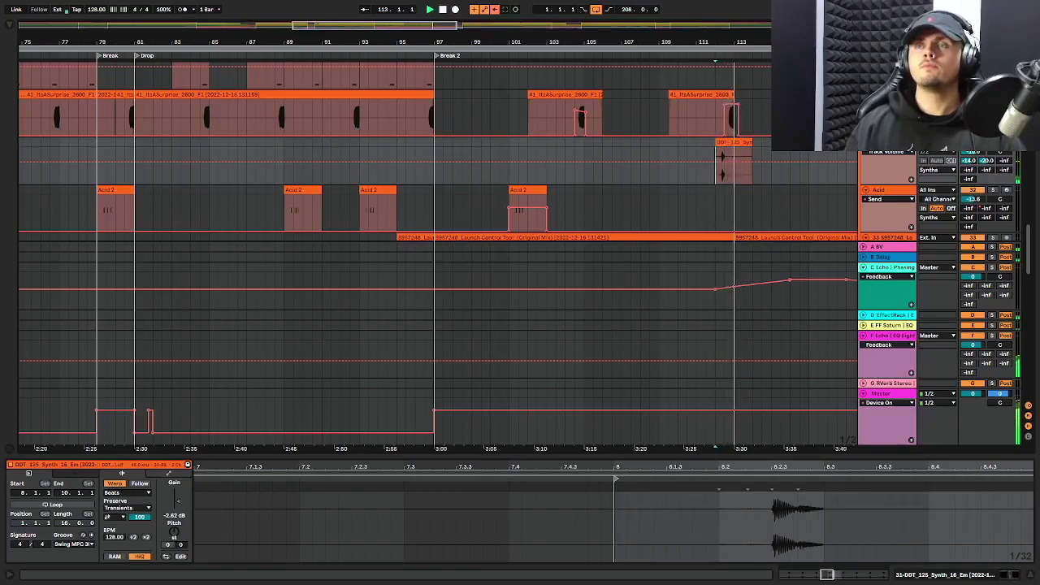
scroll(820, 168, "down", 5)
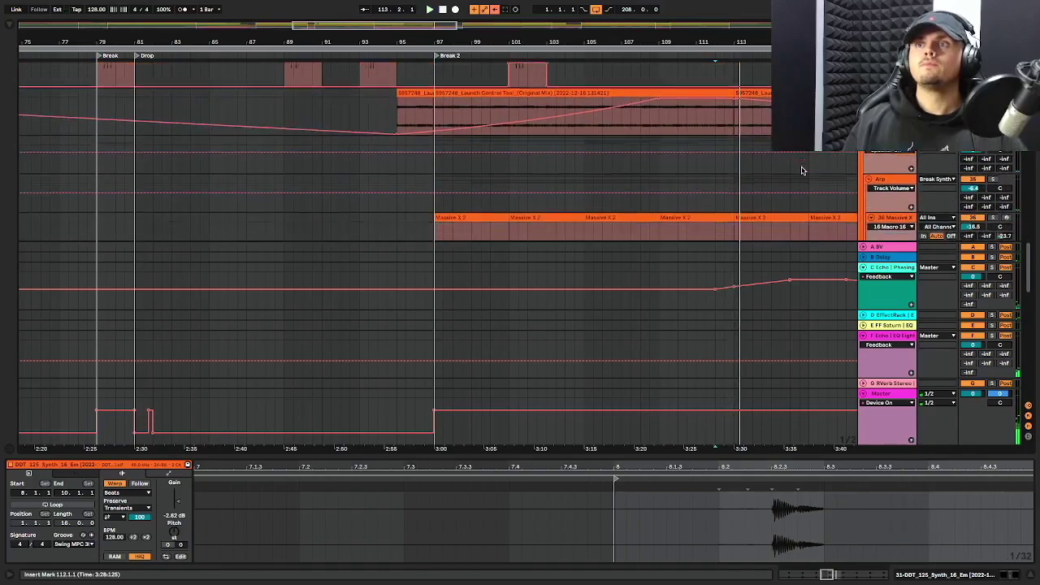
scroll(803, 170, "down", 6)
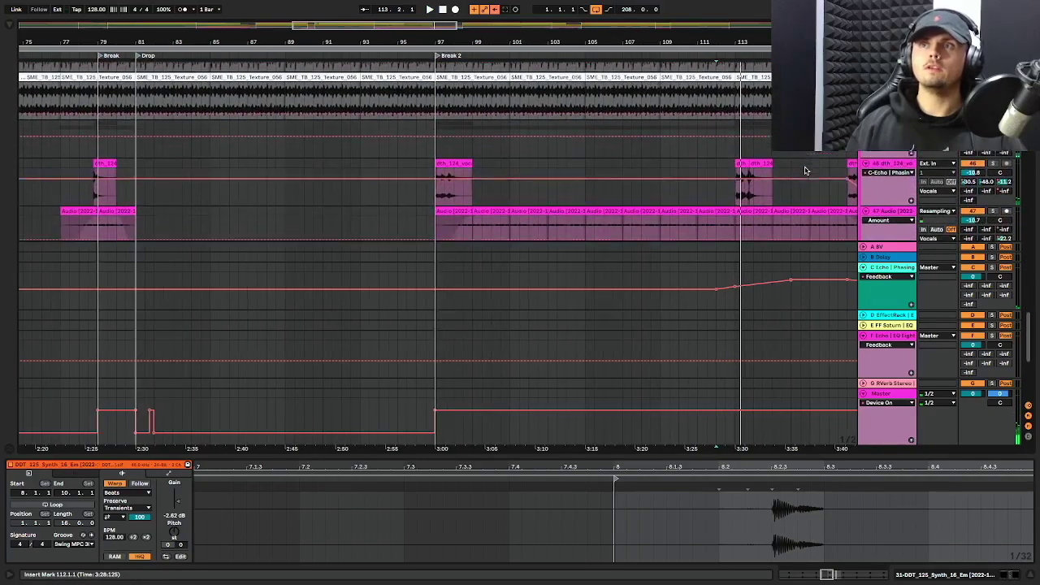
scroll(805, 170, "down", 1)
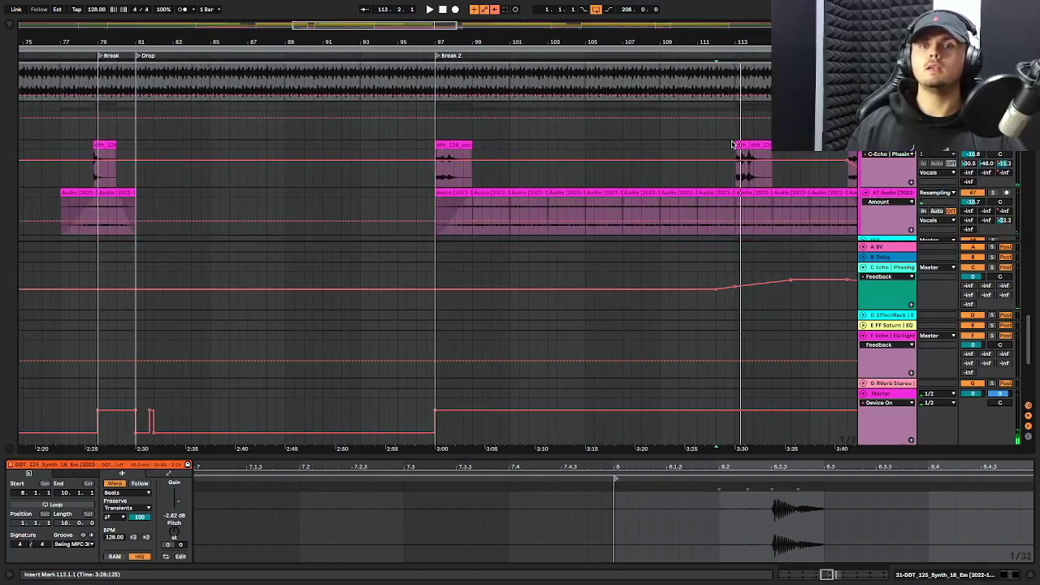
scroll(691, 142, "right", 2)
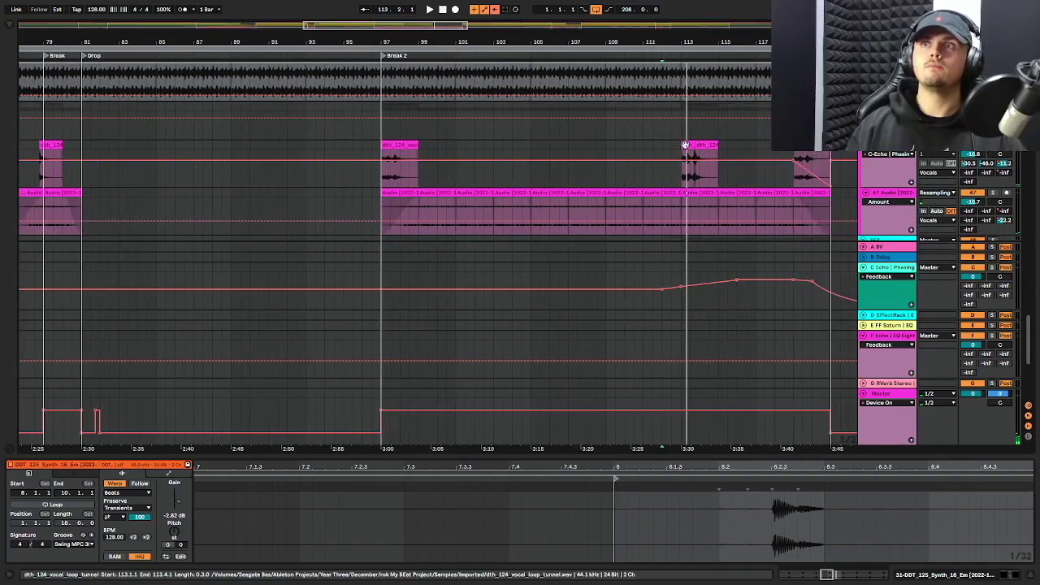
left_click(687, 146)
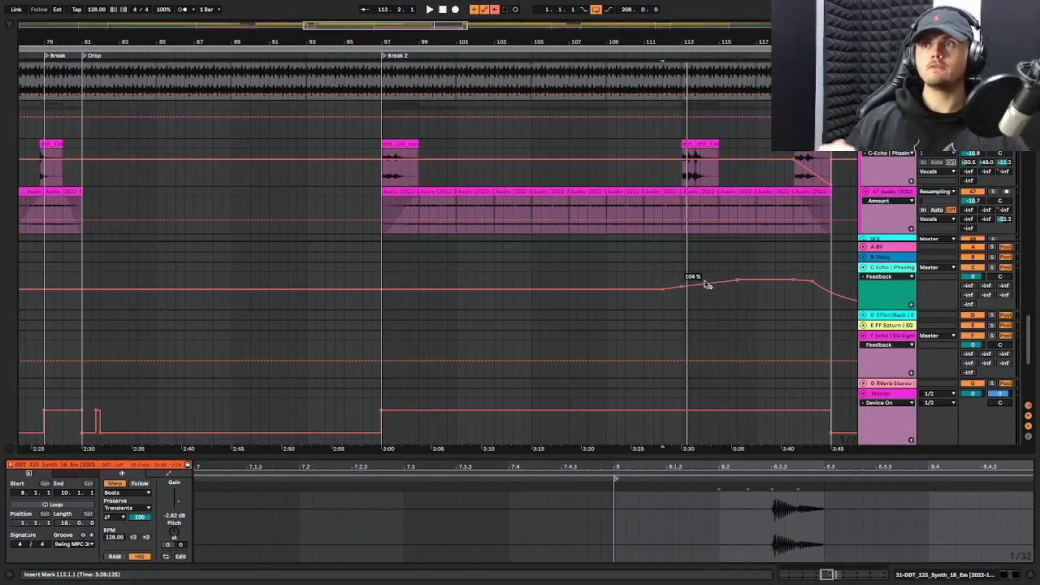
Switch the C Echo return's automation lane to Reverb Decay and zoom out to the full arrangement
left_click(878, 277)
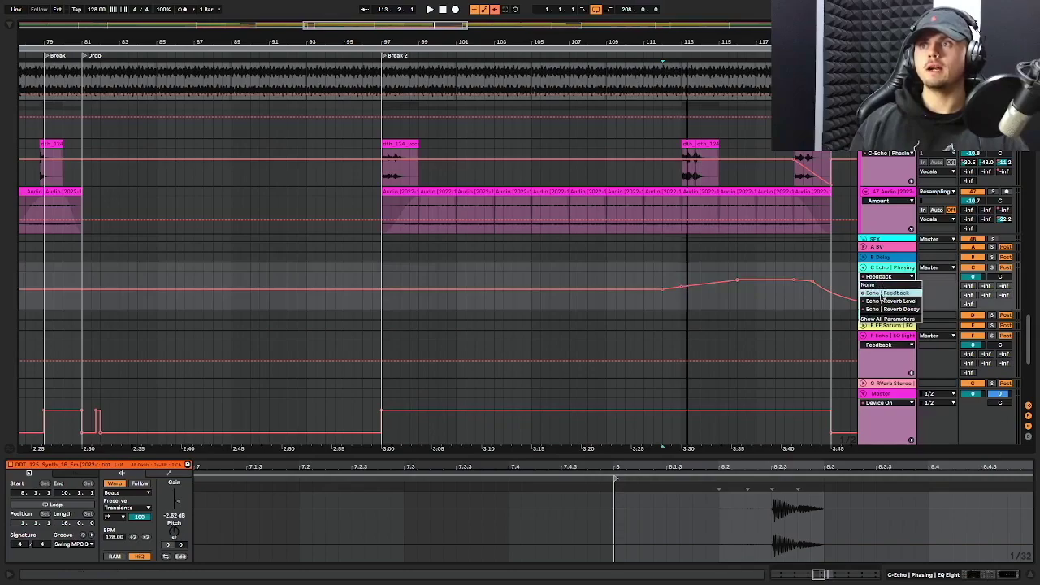
left_click(883, 309)
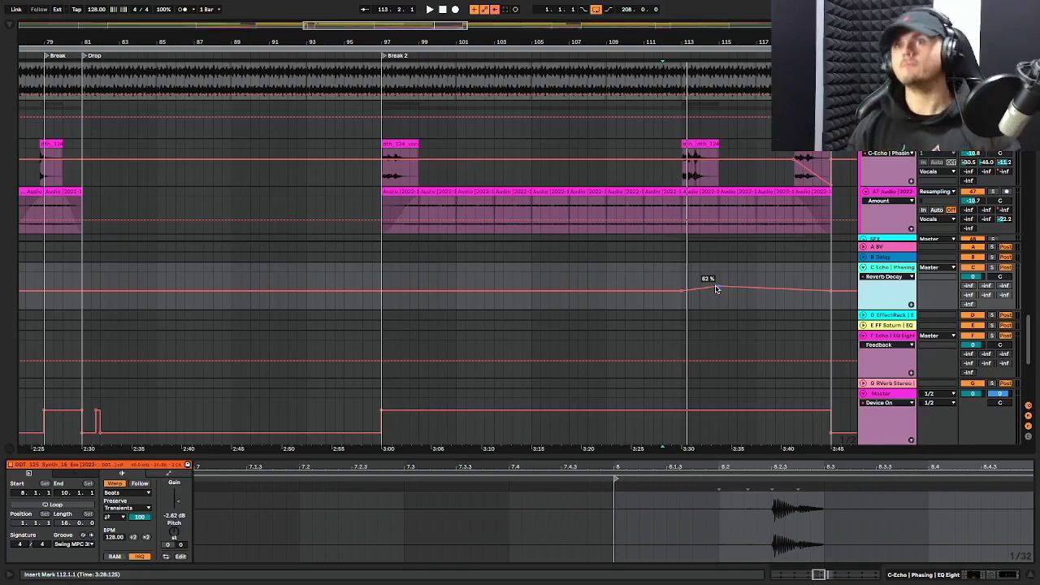
left_click(674, 225)
key("minus")
key("minus")
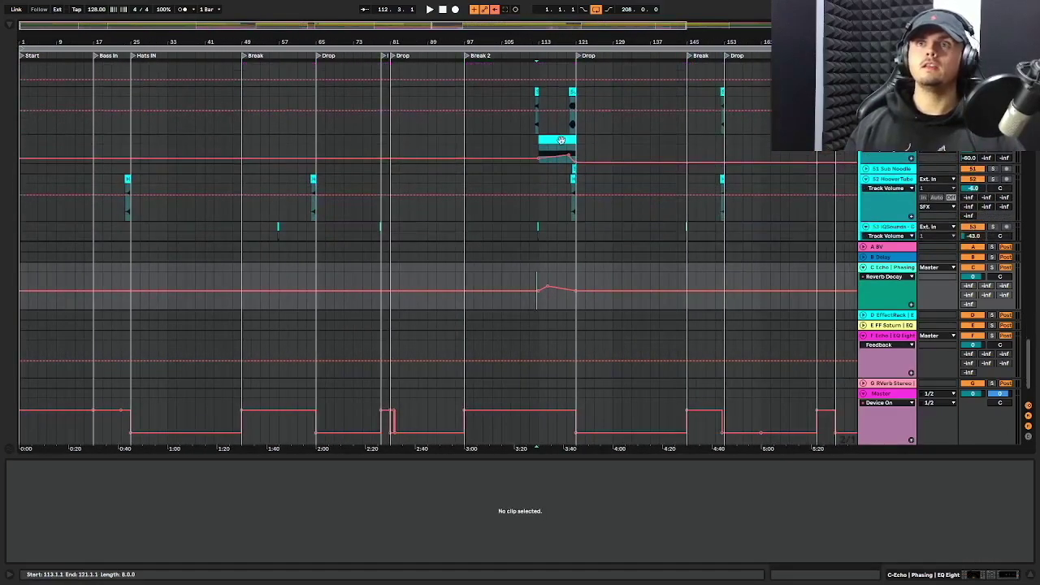
Zoom into Break 2 and play from bar 112
scroll(561, 140, "down", 1)
key("plus")
key("plus")
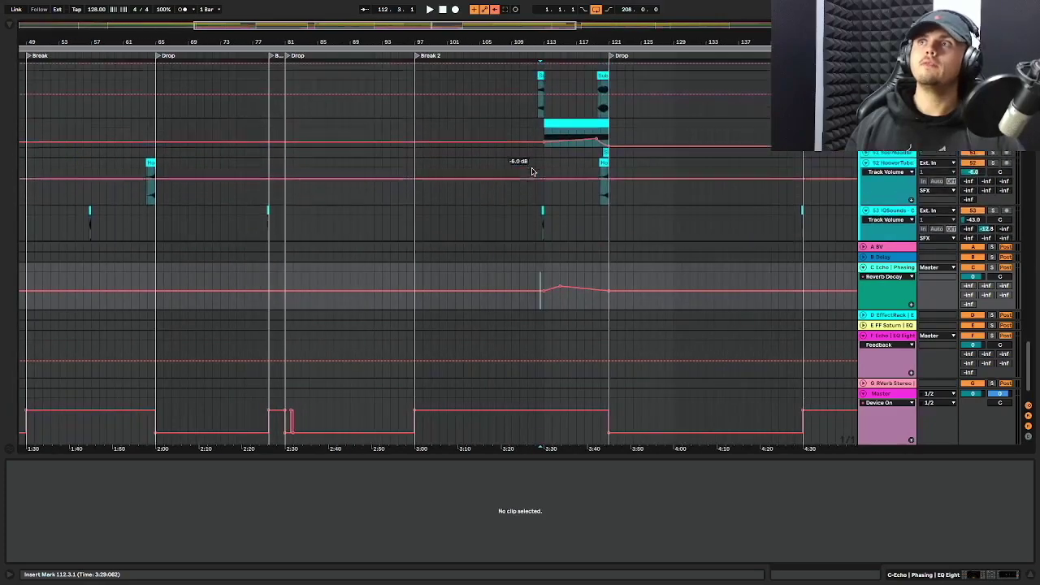
scroll(533, 172, "up", 4)
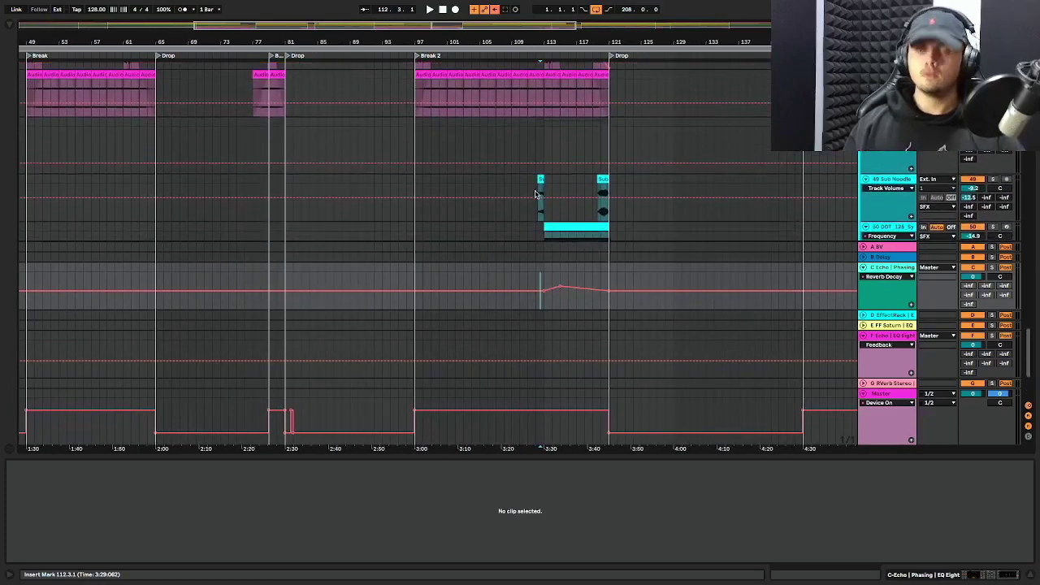
key("plus")
key("plus")
left_click(535, 196)
key("plus")
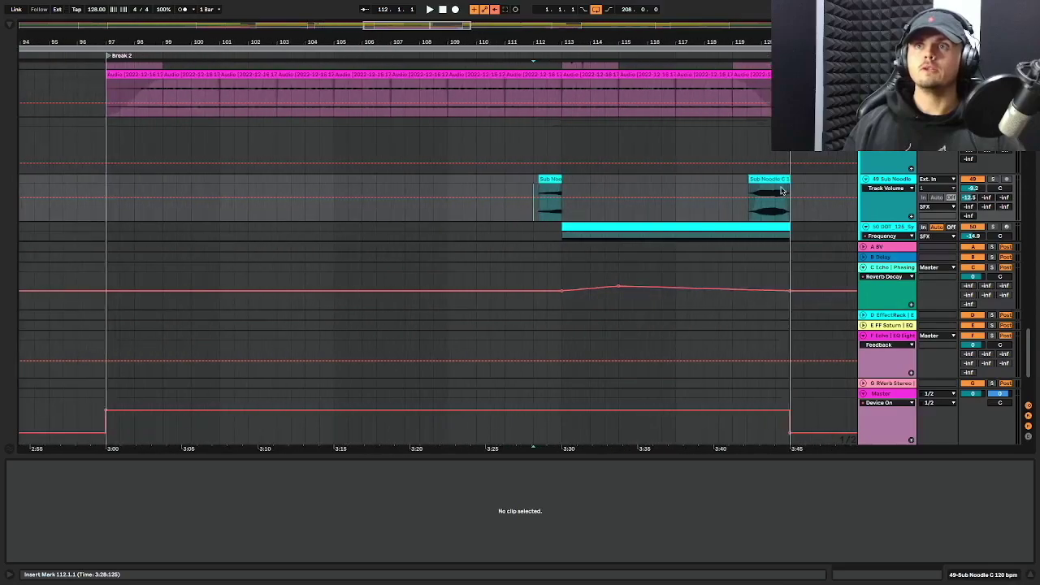
key("space")
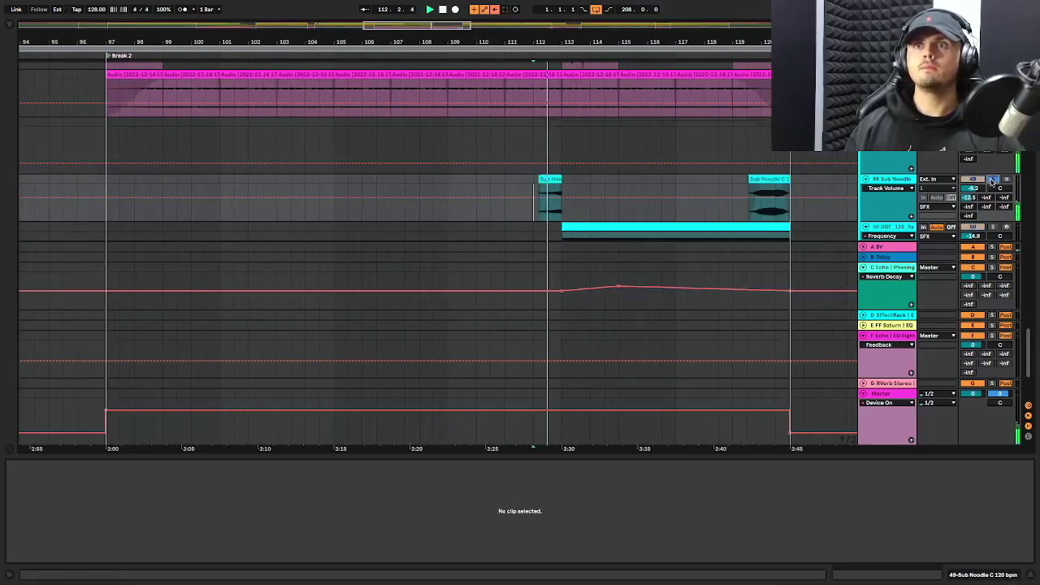
Select the short Sub Noodle clip, then open the long 50 DDT synth clip's MIDI notes
left_click(907, 181)
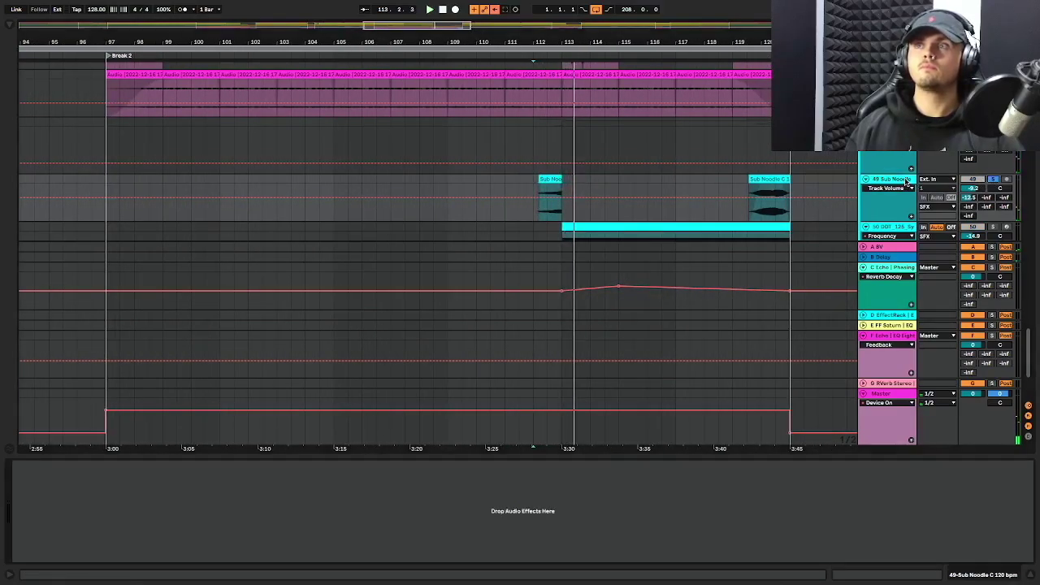
left_click(550, 178)
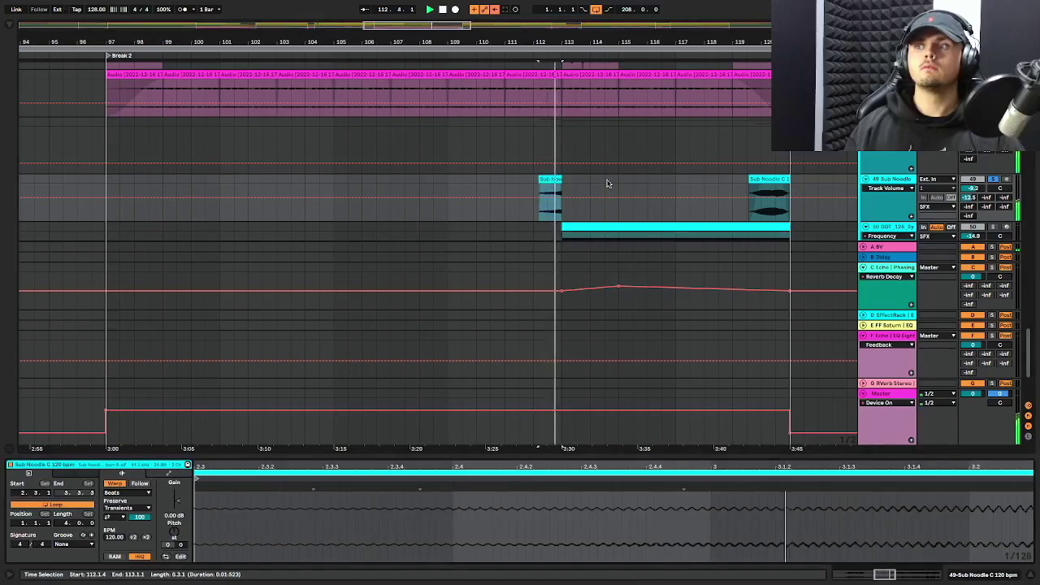
scroll(618, 193, "down", 1)
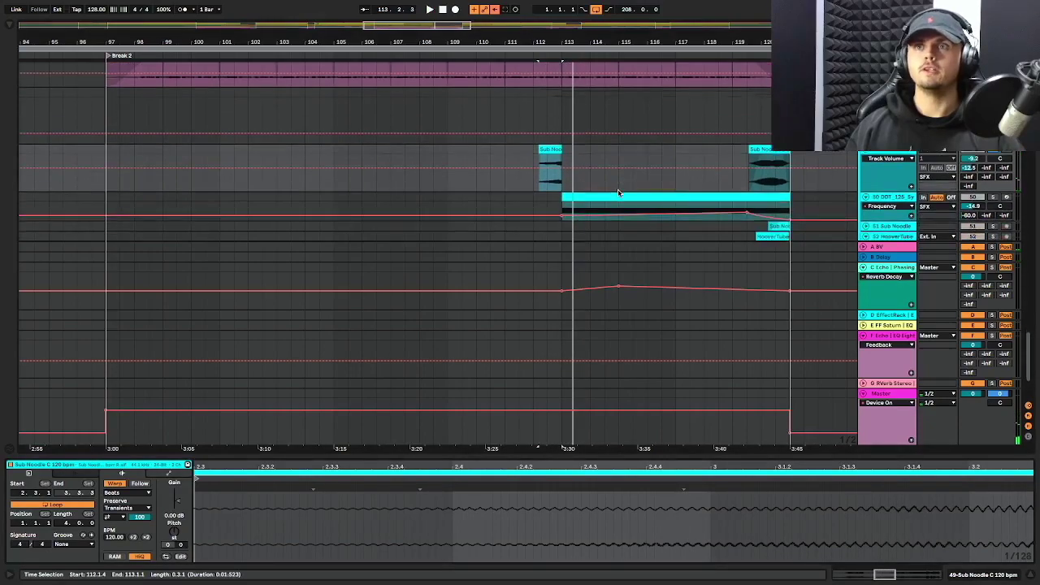
left_click(604, 197)
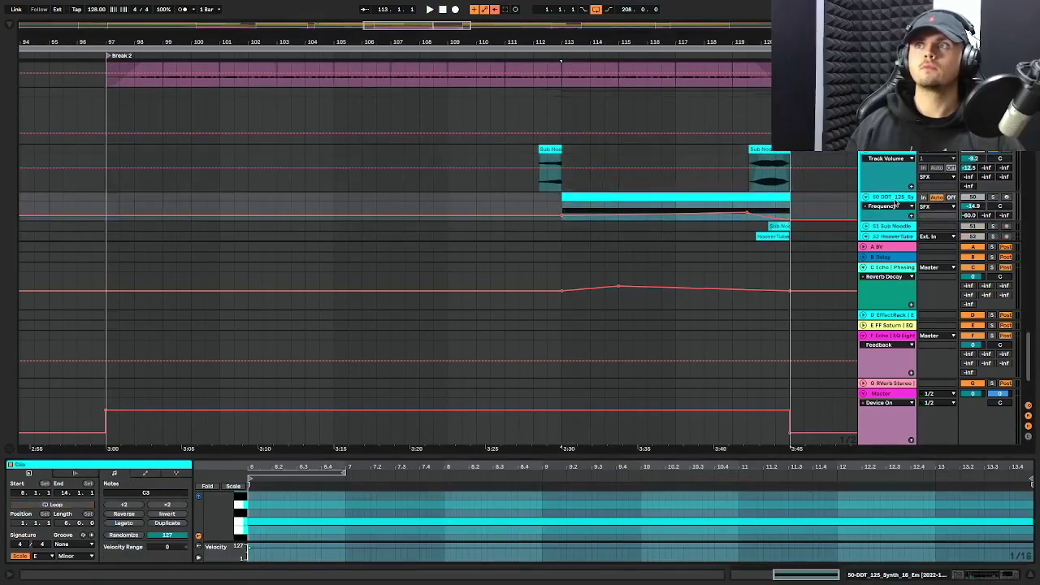
Show the 50 DDT synth's device chain, solo it and audition from the 3:30 marker
left_click(896, 205)
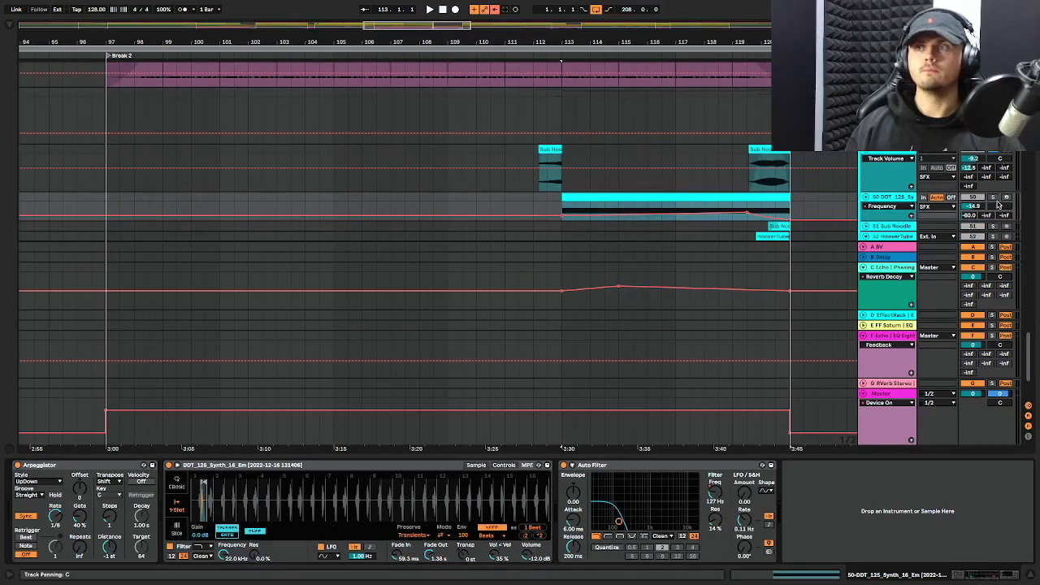
left_click(995, 198)
key("space")
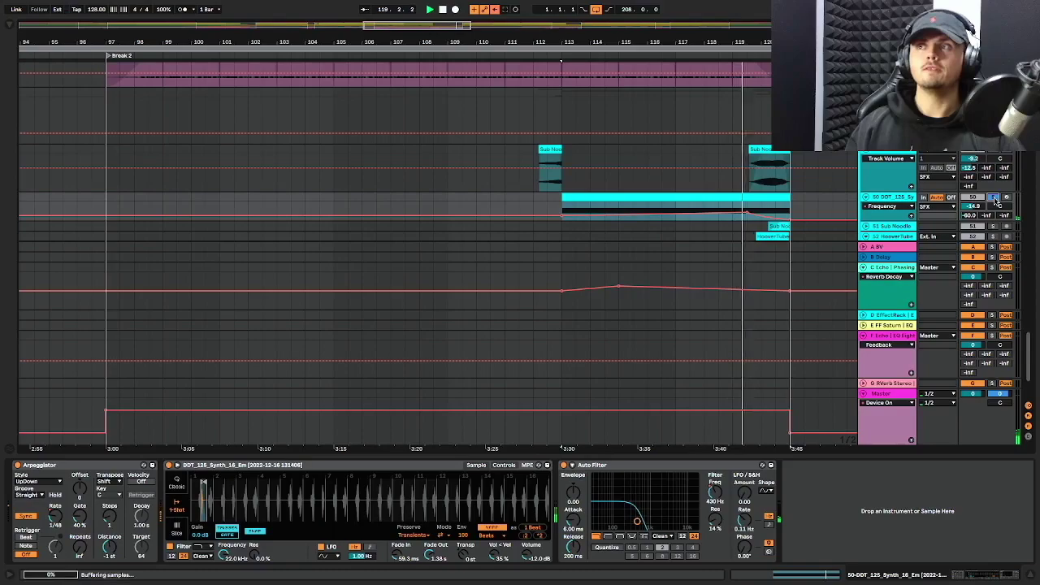
scroll(995, 201, "down", 1)
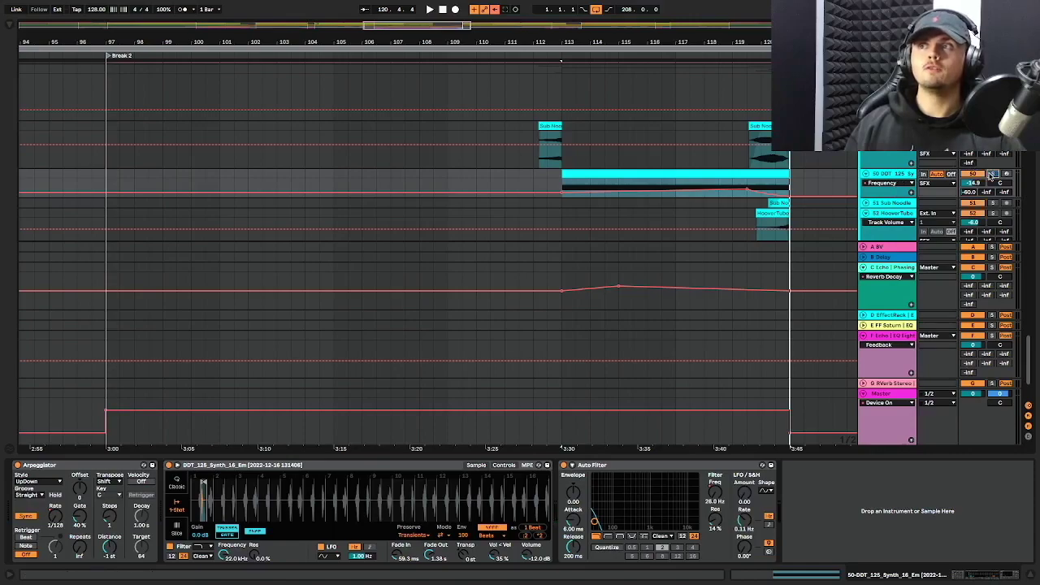
left_click(556, 162)
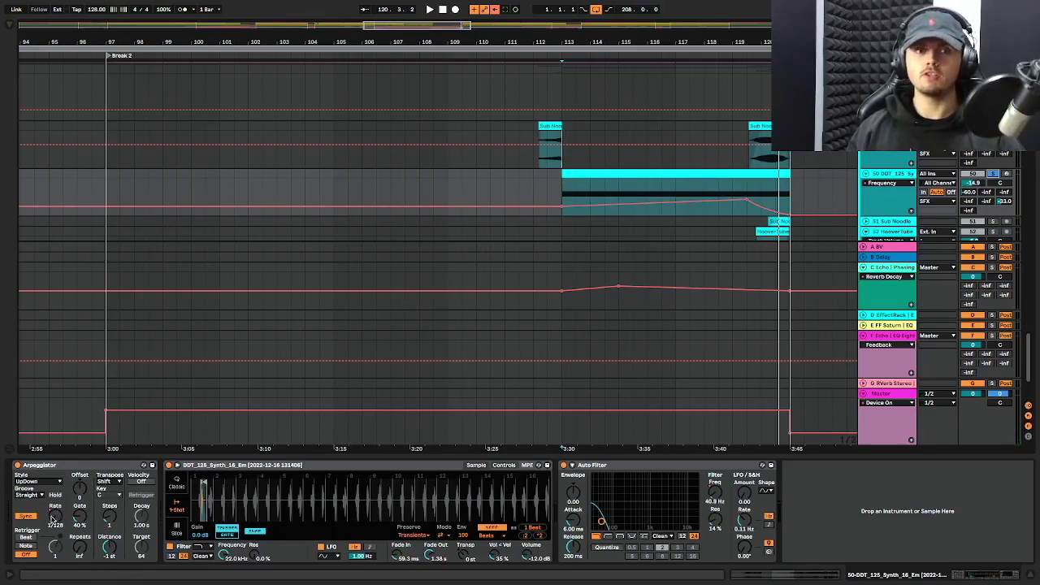
key("space")
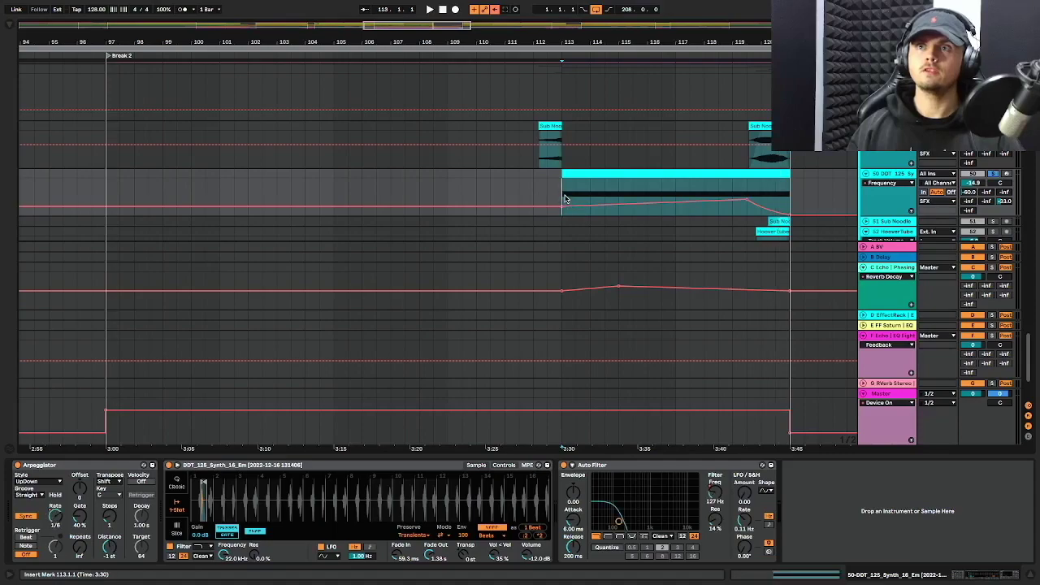
key("space")
key("space")
key("space")
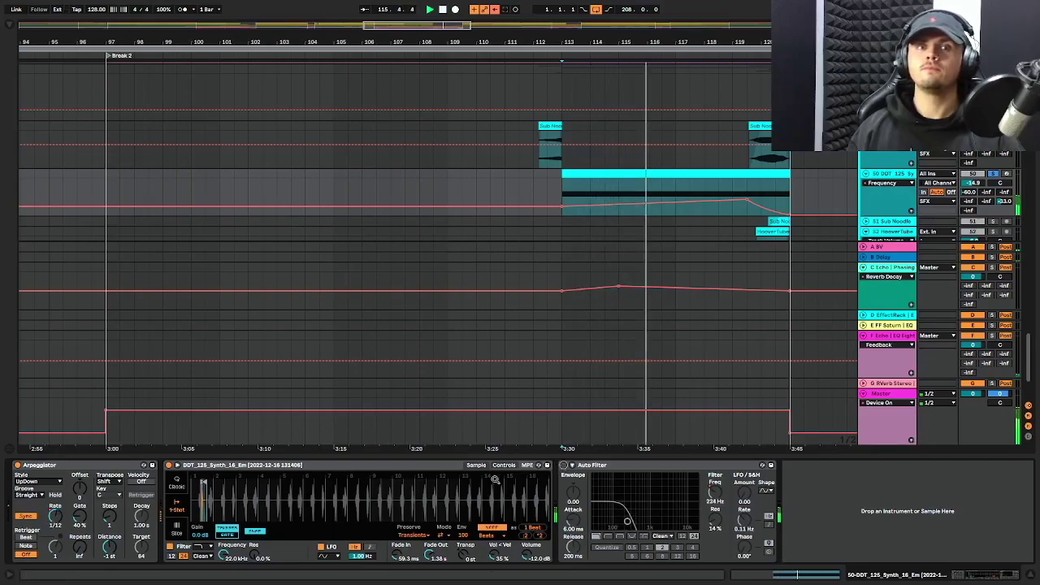
Set the Arpeggiator rate to 1/32 and replay from the 3:30 marker and bar 117
left_click_drag(50, 521, 50, 514)
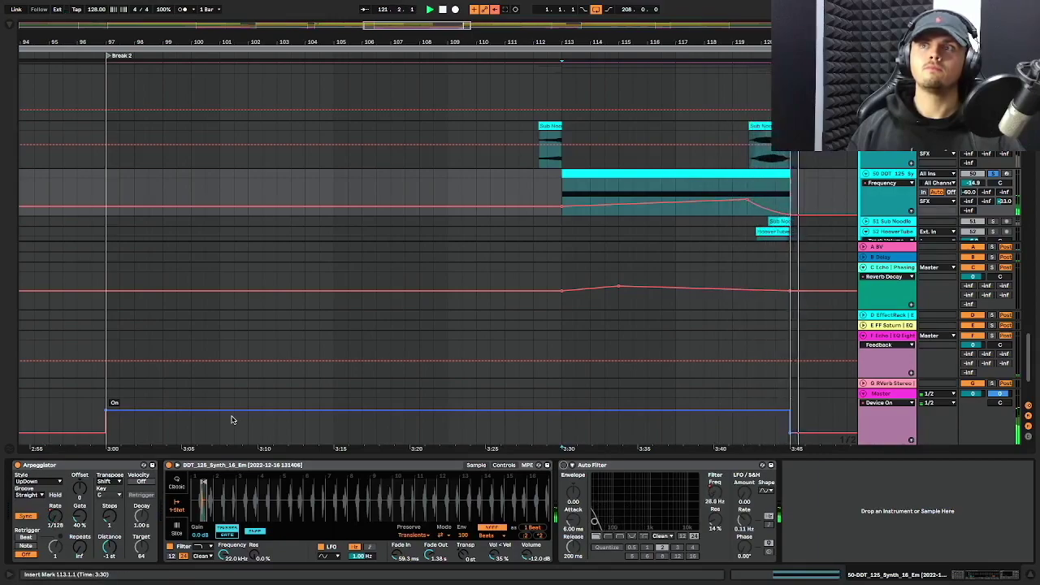
key("space")
key("space")
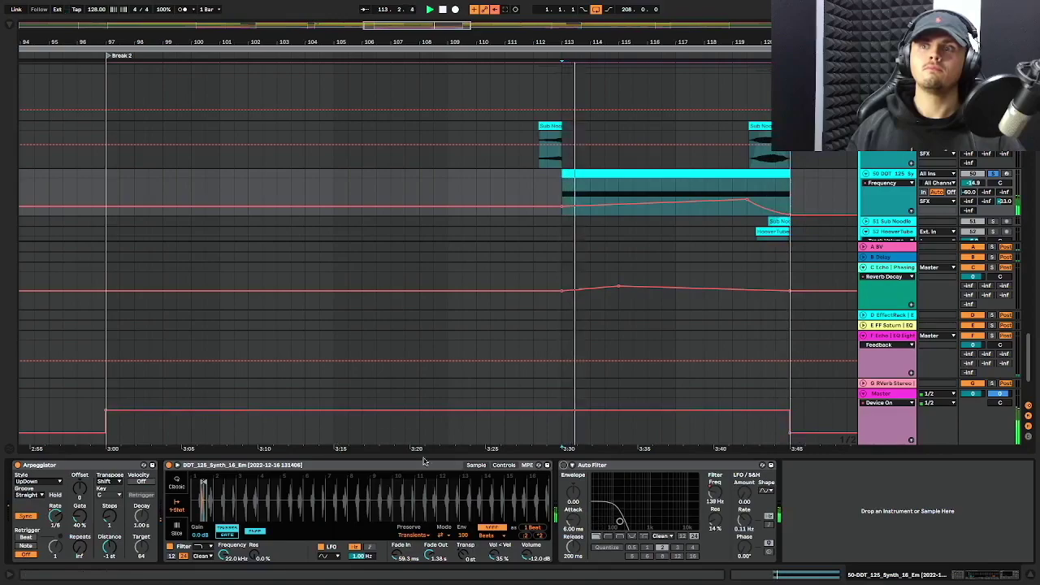
key("space")
key("space")
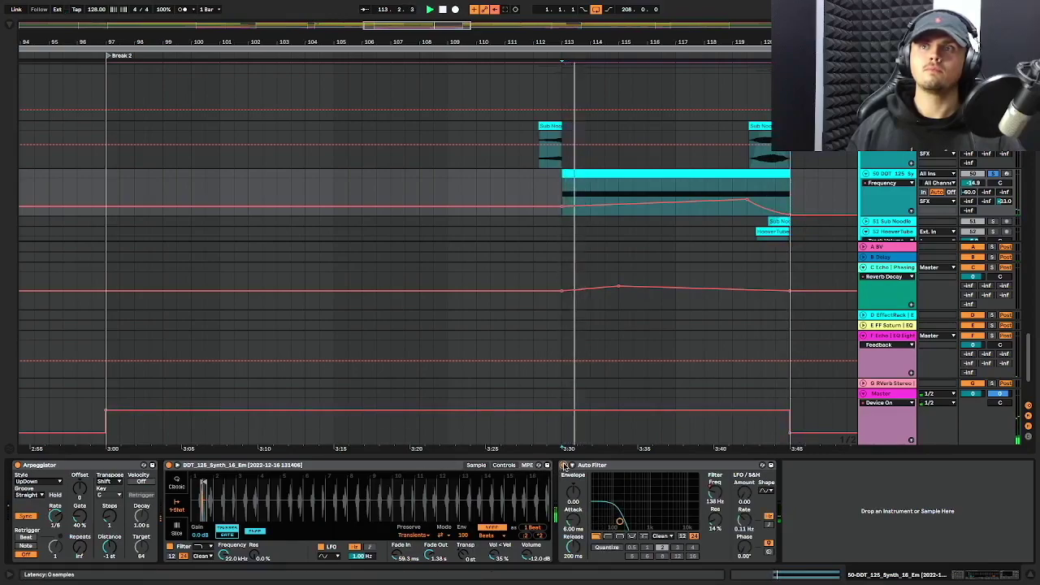
left_click(677, 193)
key("space")
key("space")
left_click(732, 195)
key("space")
key("space")
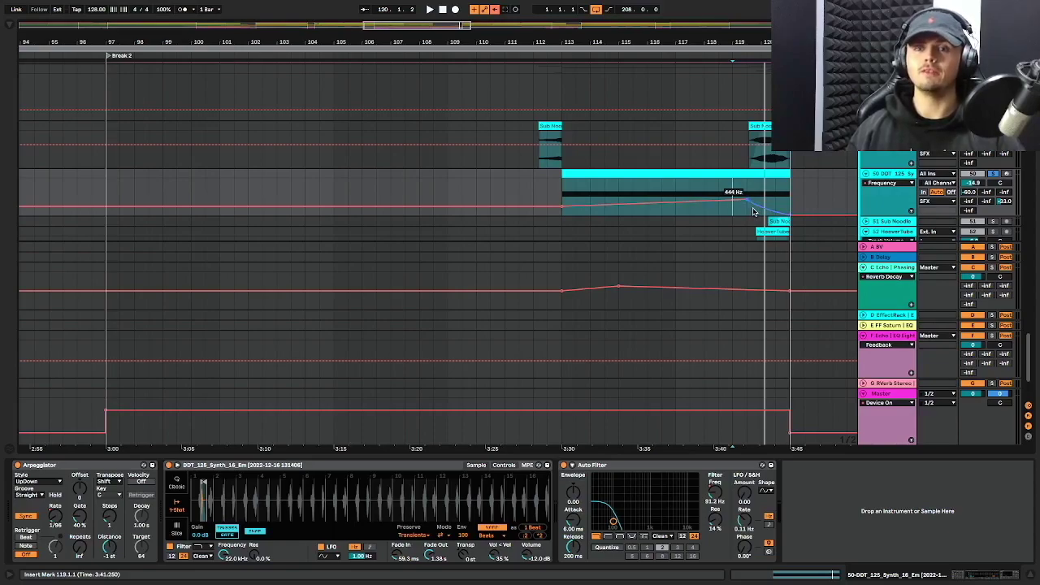
Expand the 51 Sub Noodle track and drag its bar-120 clip's end back to bar 121
scroll(754, 212, "down", 2)
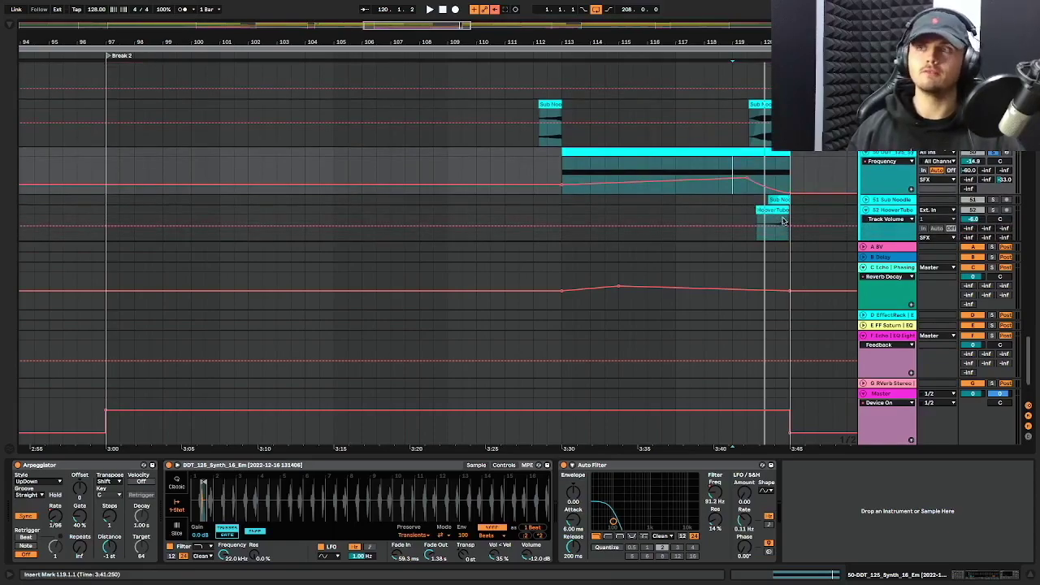
left_click(868, 201)
left_click(776, 225)
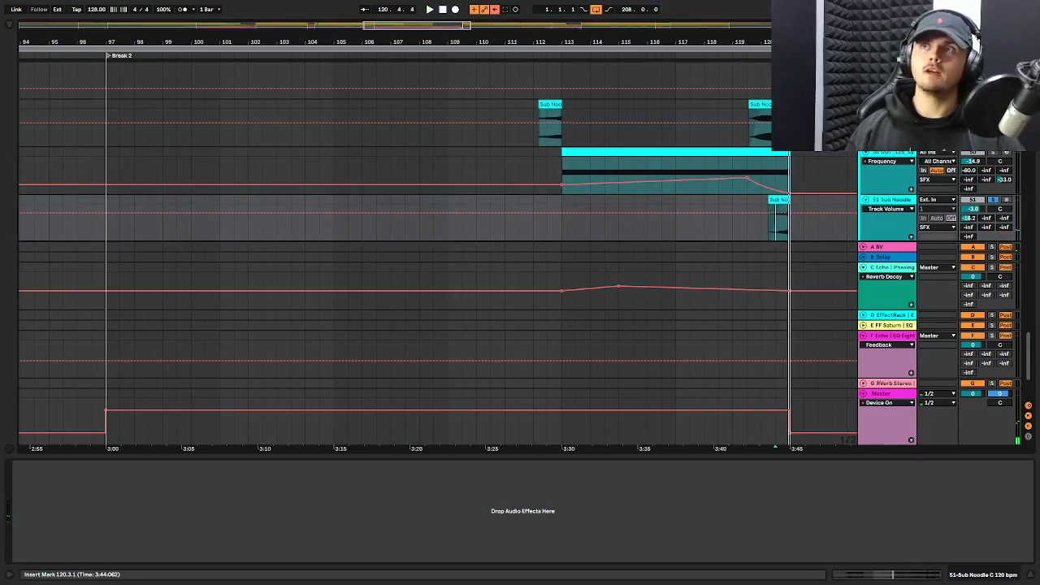
left_click(768, 145)
key("space")
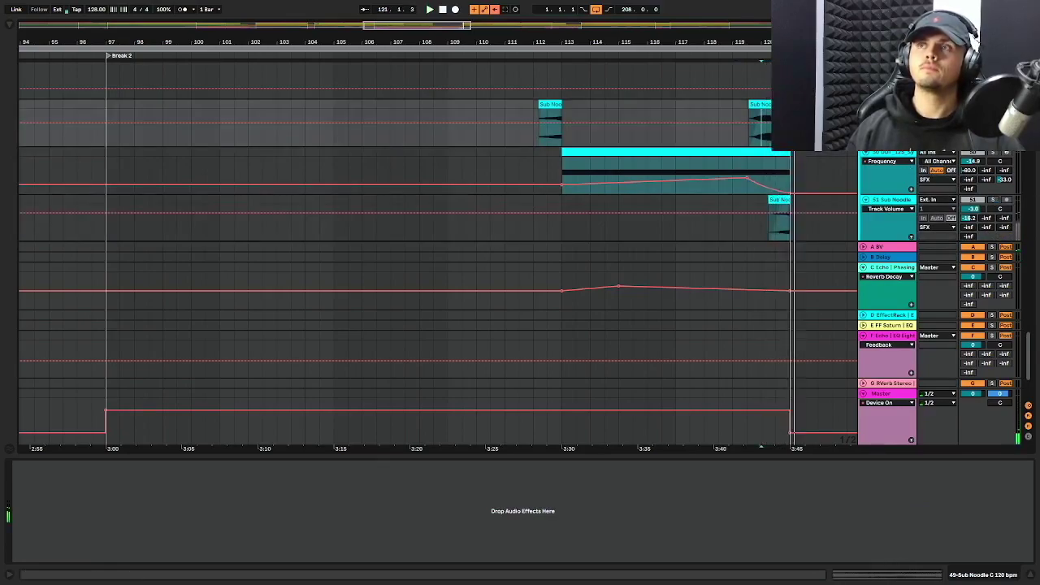
left_click(779, 216)
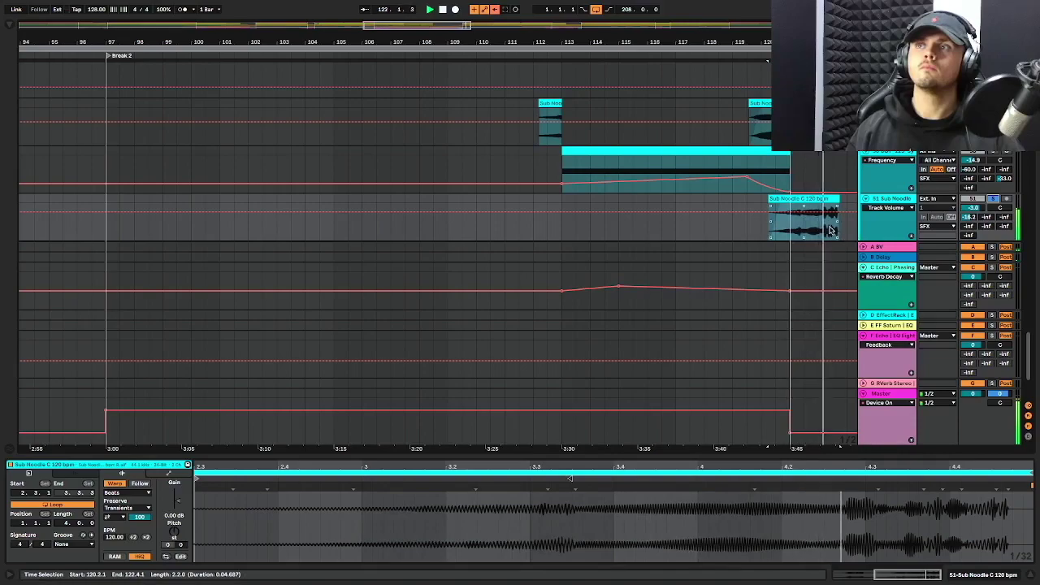
left_click_drag(838, 205, 790, 207)
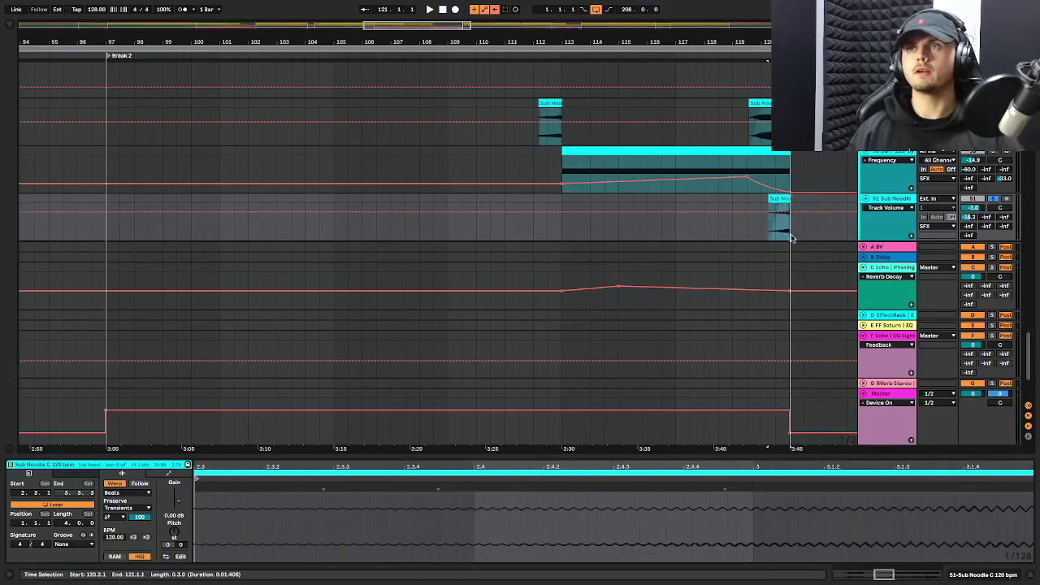
scroll(795, 231, "down", 1)
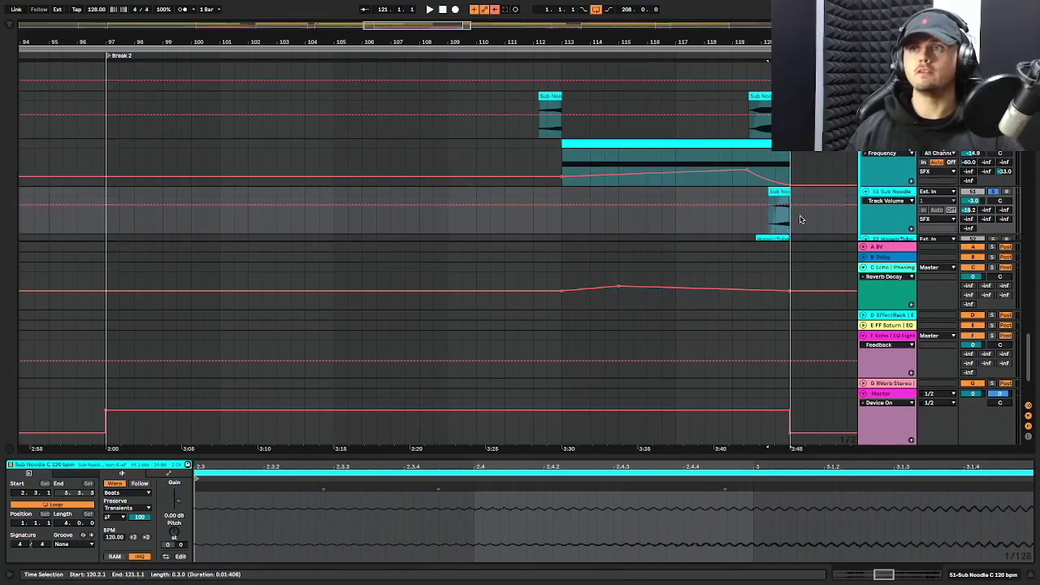
scroll(799, 218, "down", 3)
left_click(778, 209)
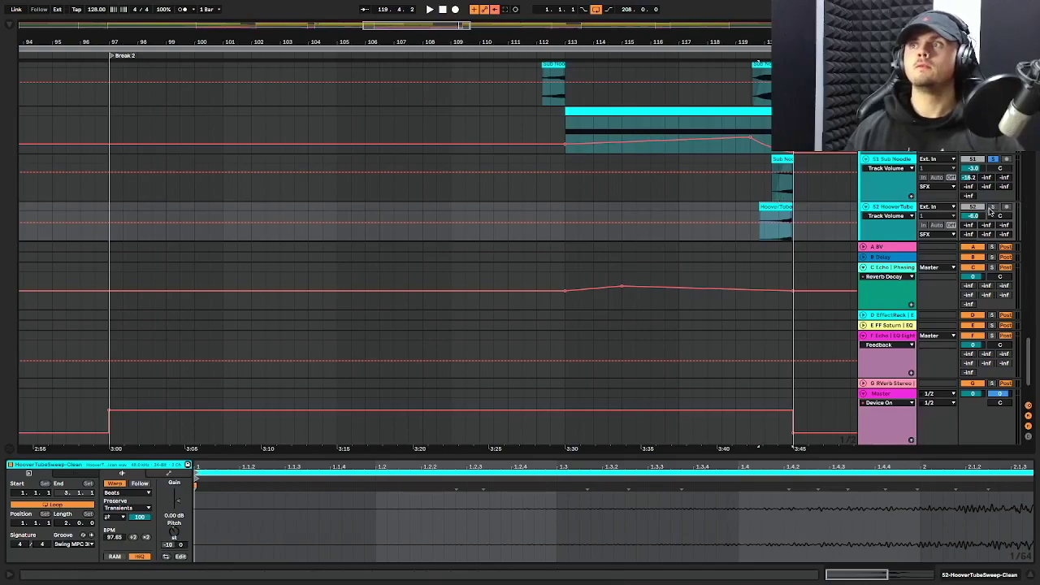
scroll(992, 205, "down", 4)
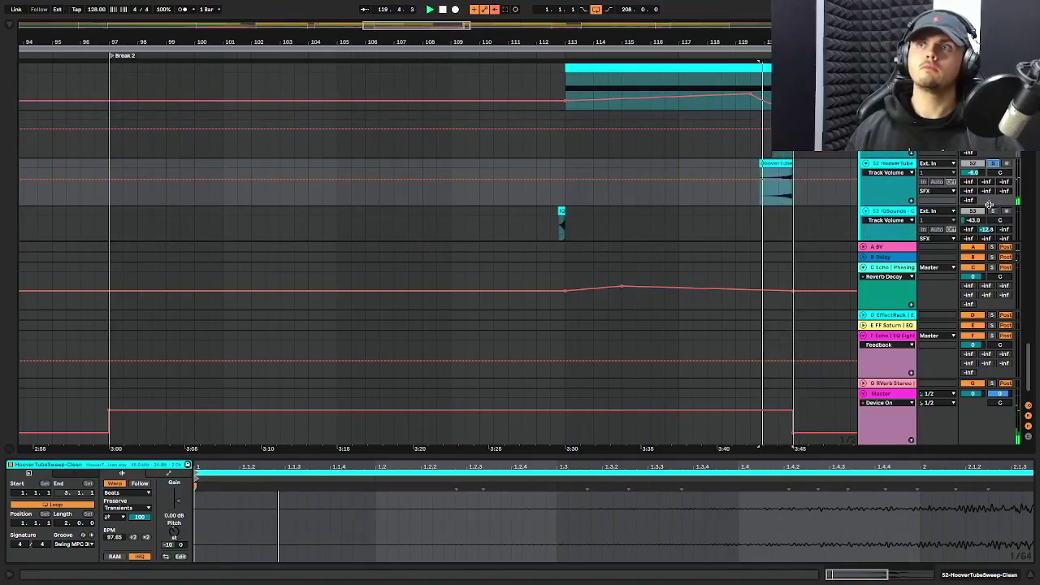
scroll(989, 203, "down", 2)
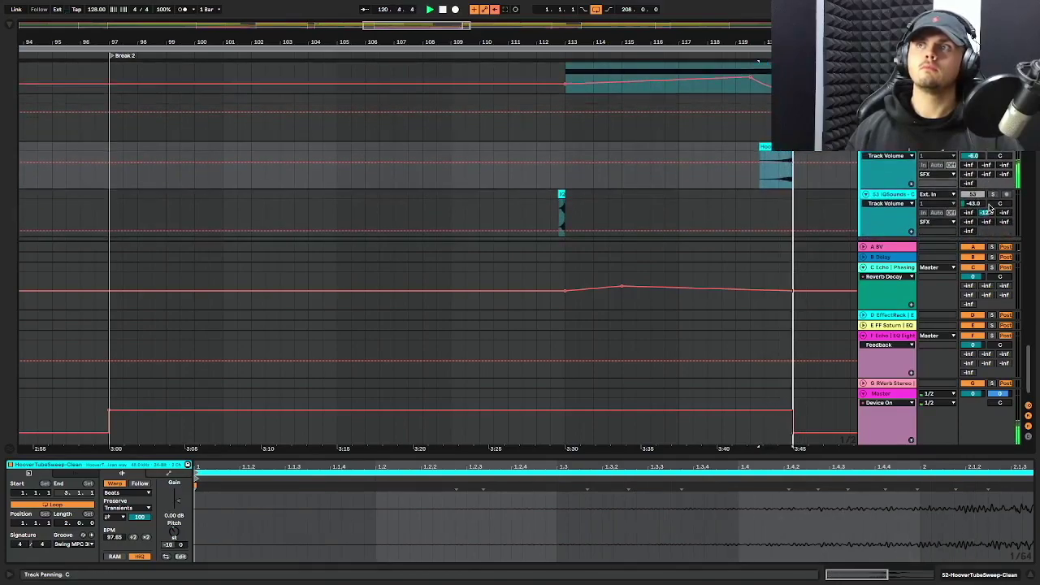
scroll(560, 204, "down", 2)
left_click(559, 192)
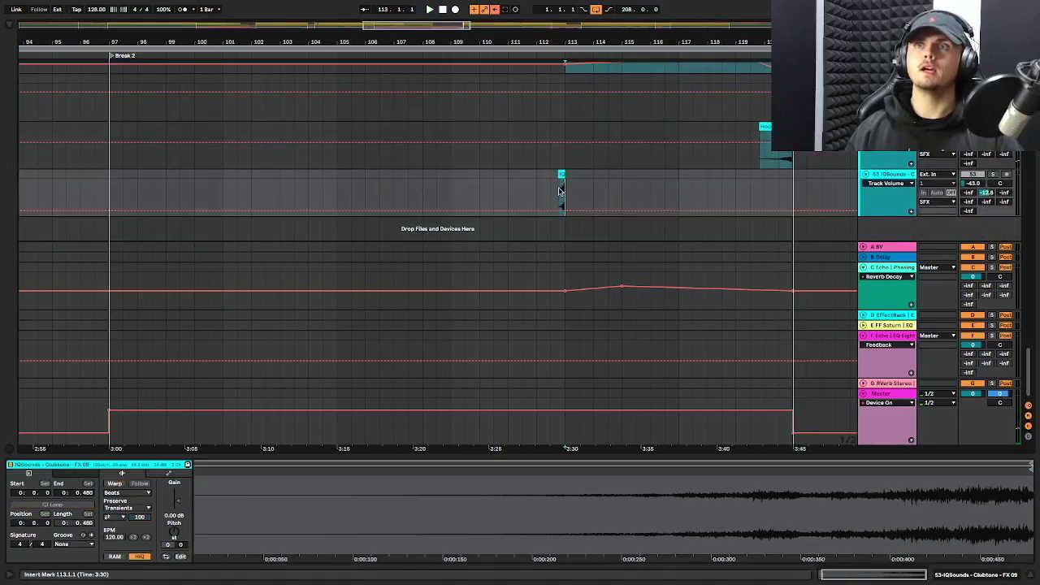
left_click(556, 195)
scroll(569, 194, "up", 4)
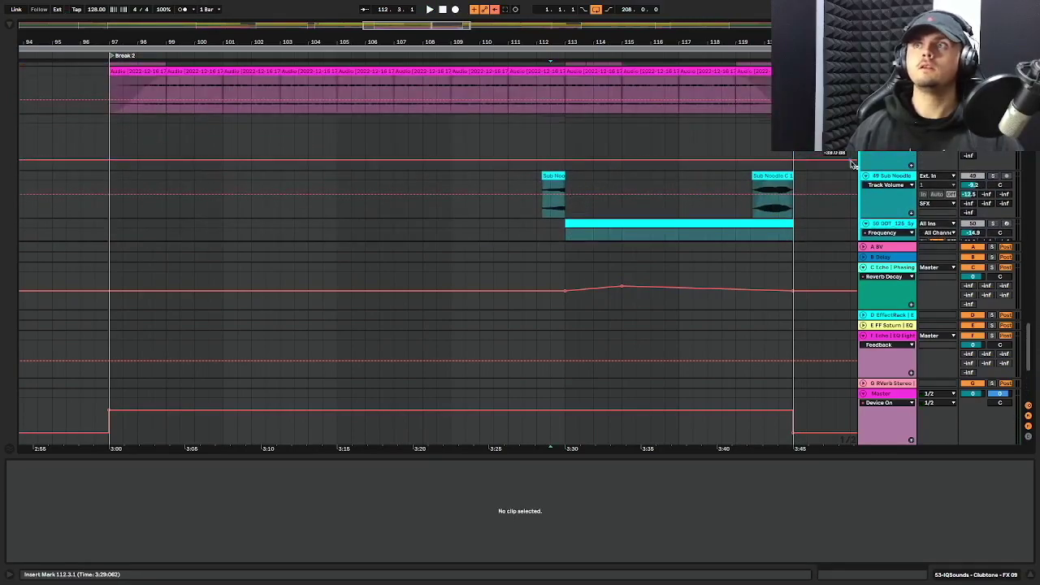
left_click(722, 136)
key("space")
scroll(793, 156, "down", 4)
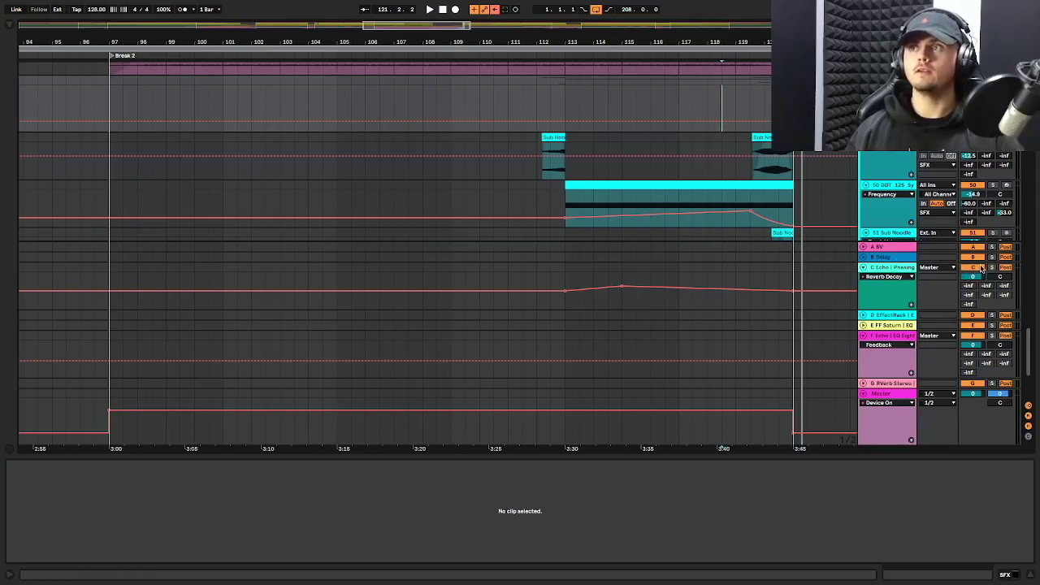
Play from bar 112, then switch the C Echo return's automation lane to Feedback
left_click(533, 278)
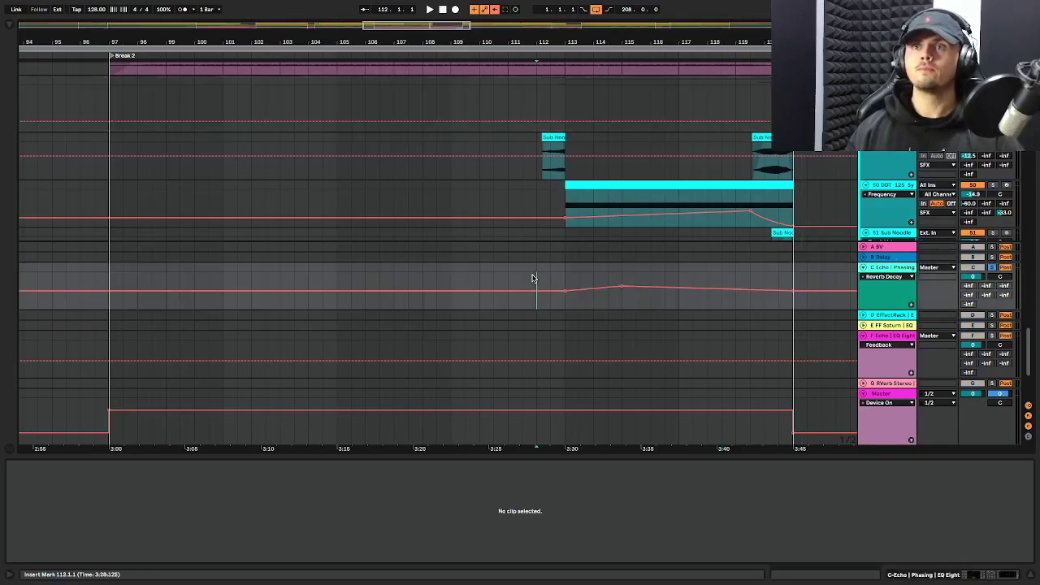
key("space")
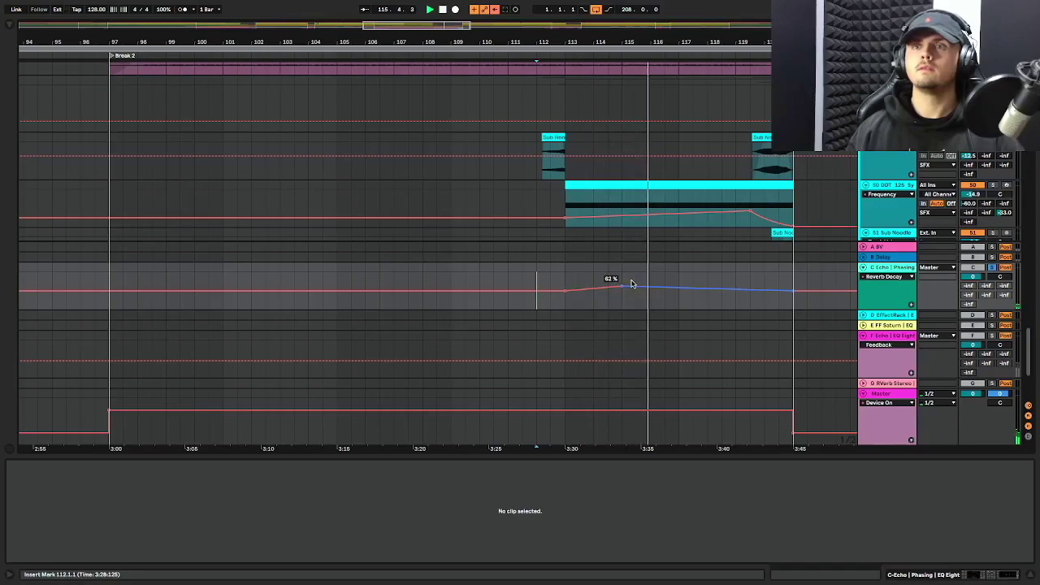
left_click(890, 276)
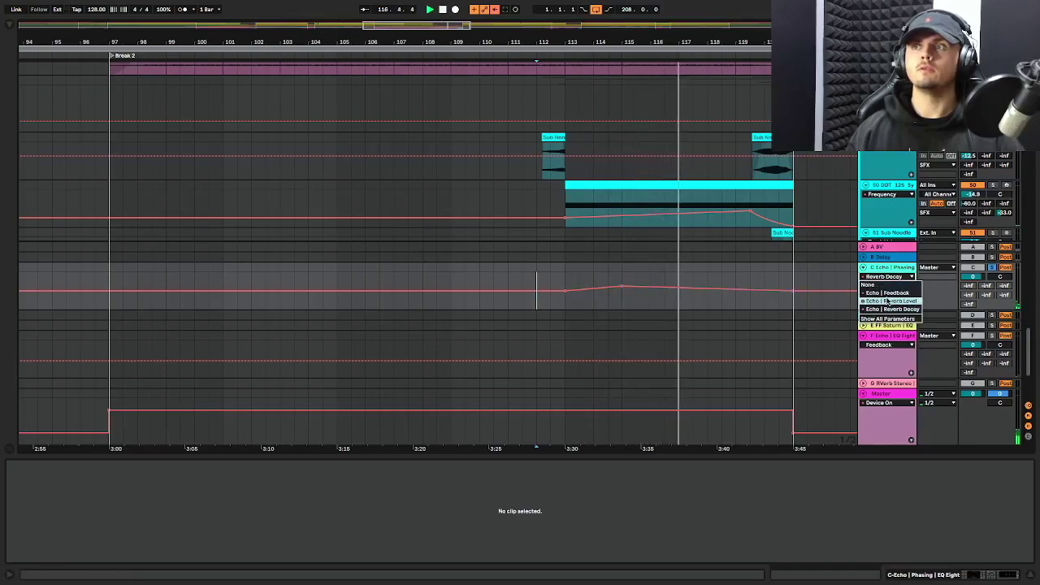
left_click(887, 296)
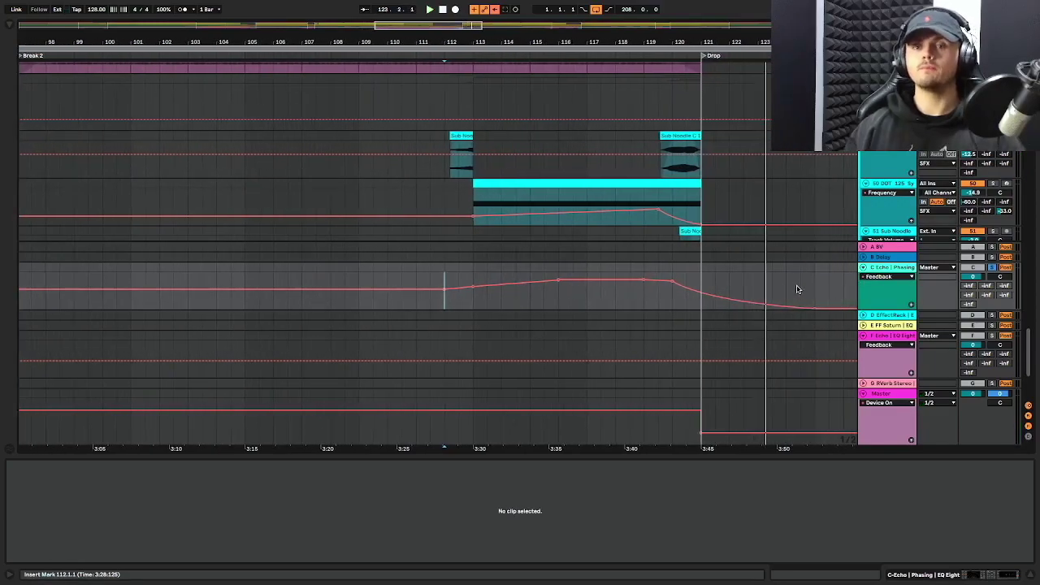
Replay the Feedback ramp from bar 112.3 via bar 120 and solo the C Echo return
key("space")
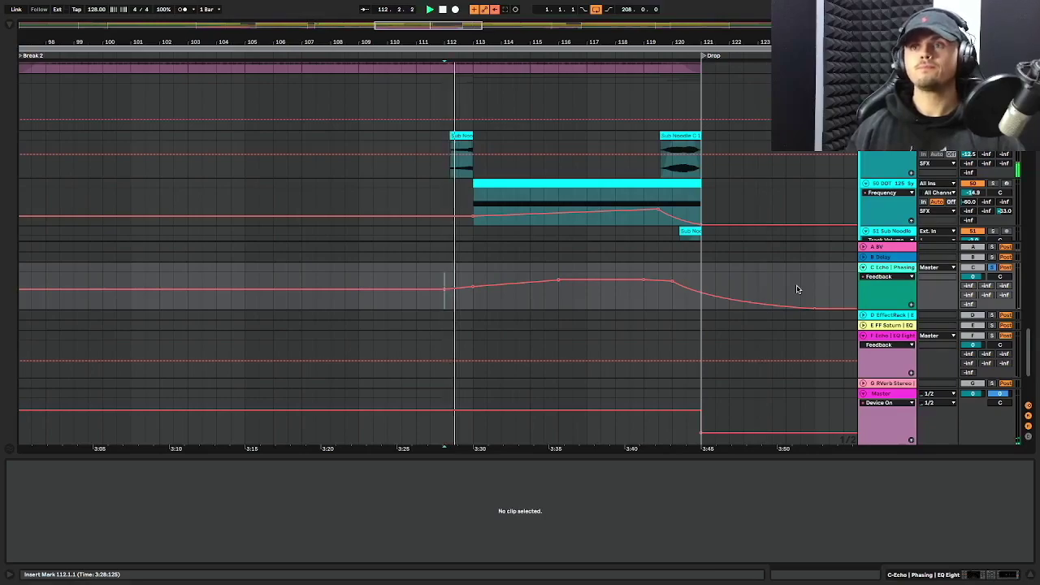
left_click(668, 275)
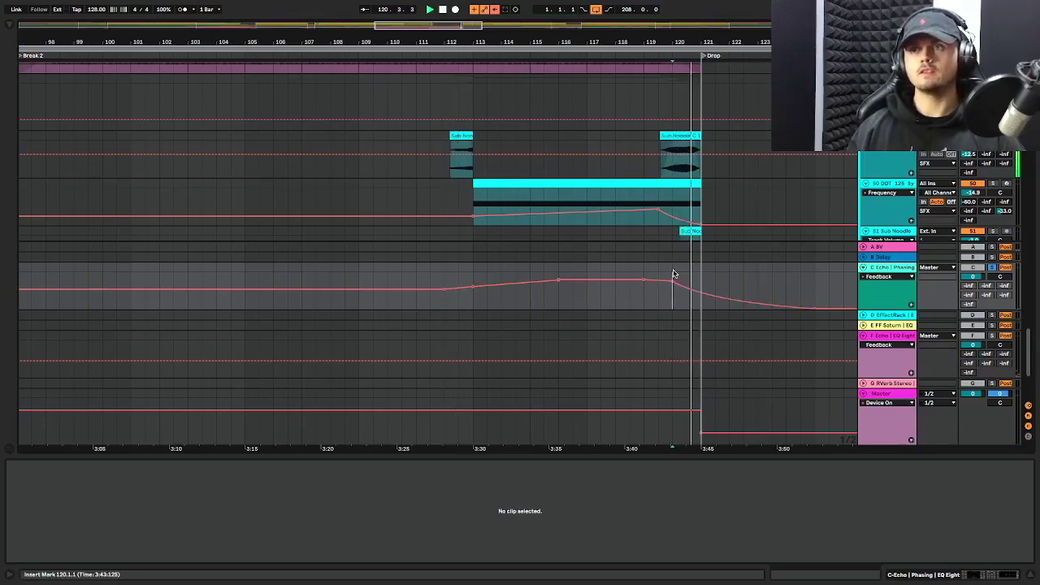
left_click(465, 278)
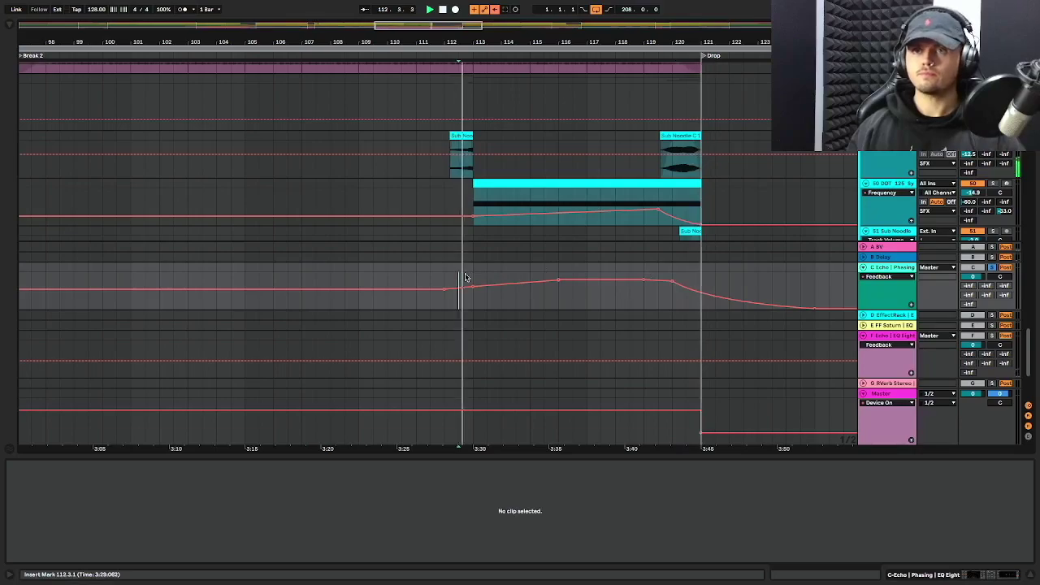
left_click(993, 267)
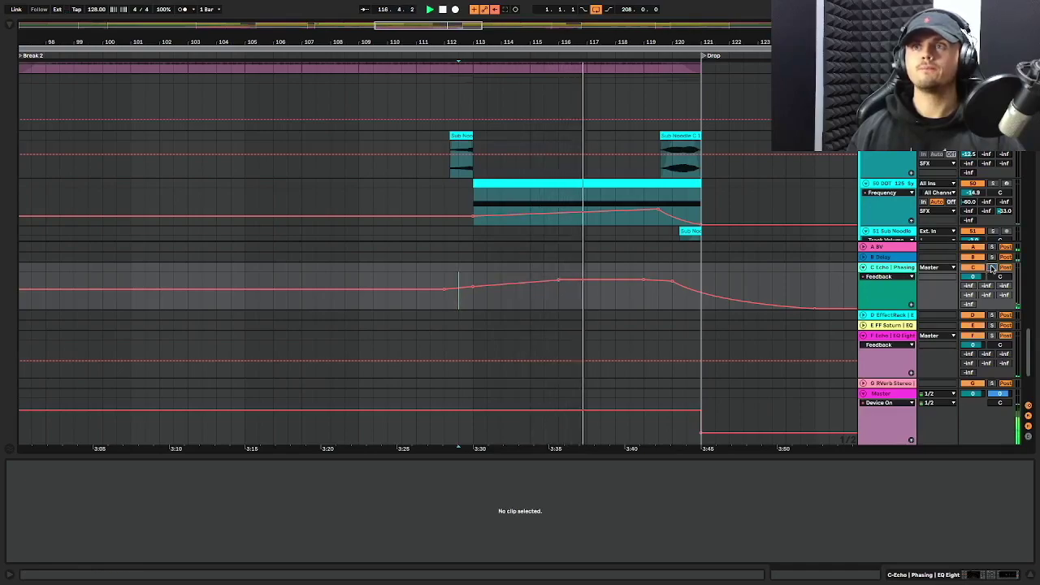
Open the Massive X 2 clip's notes and device chain, then play from bar 113
scroll(778, 236, "up", 5)
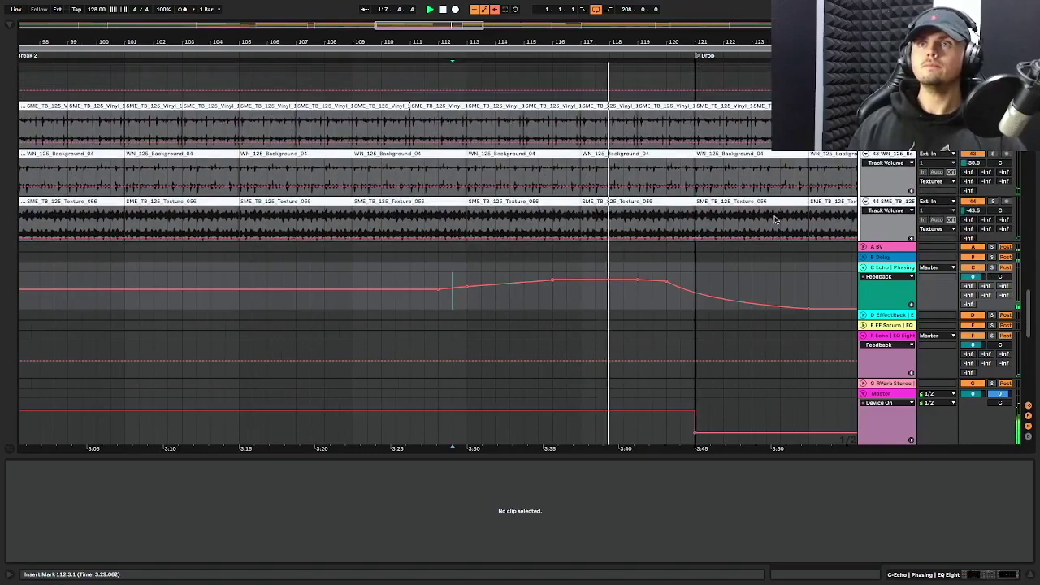
scroll(732, 187, "up", 10)
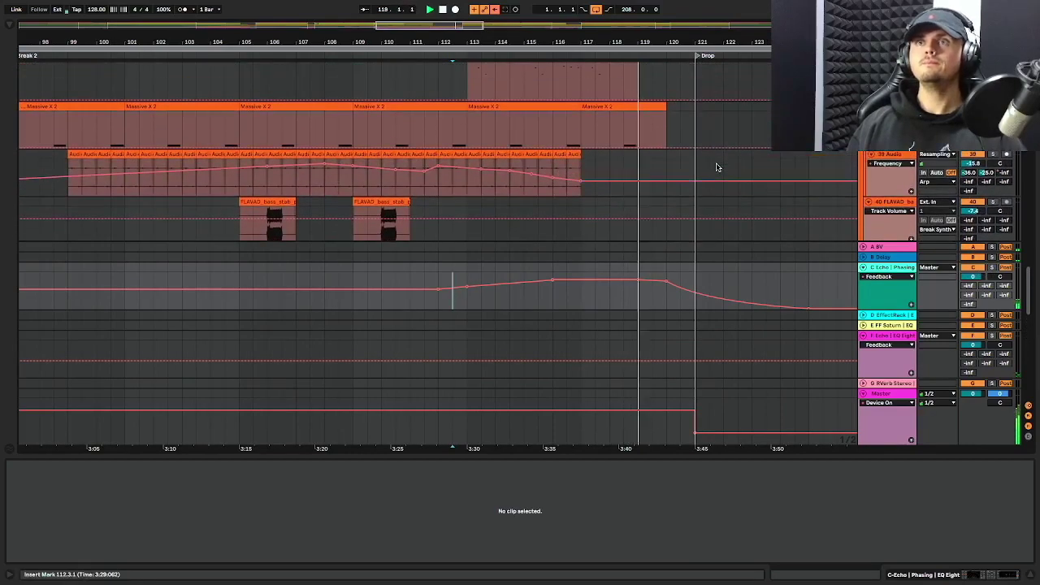
scroll(718, 165, "up", 3)
scroll(719, 161, "up", 3)
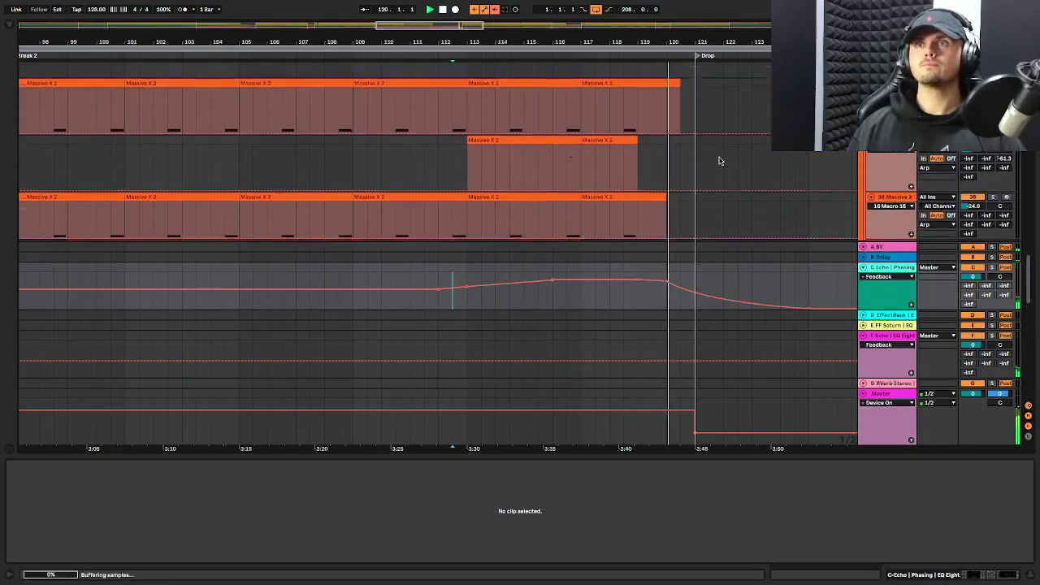
scroll(719, 161, "up", 1)
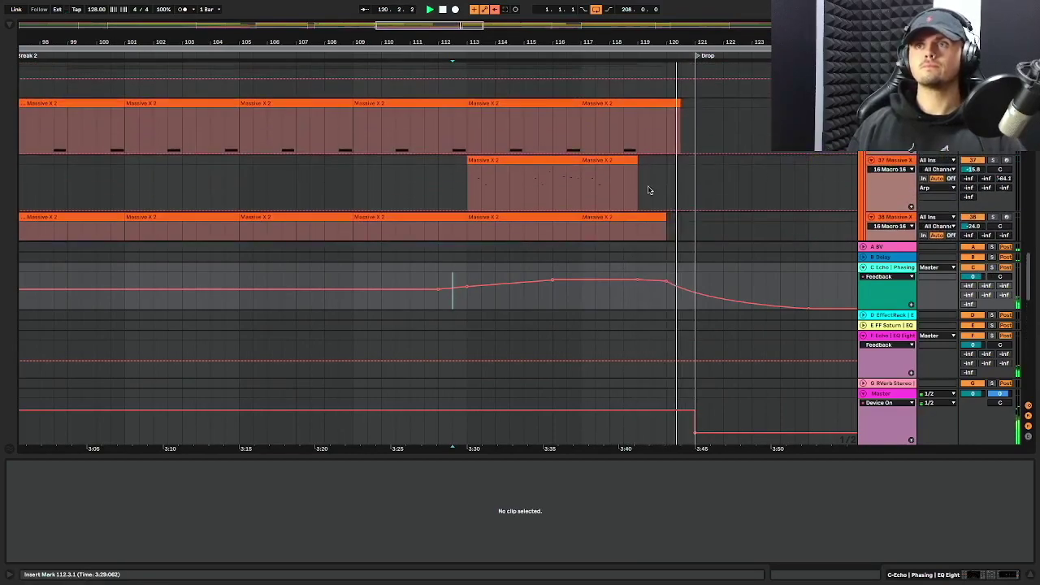
left_click(580, 192)
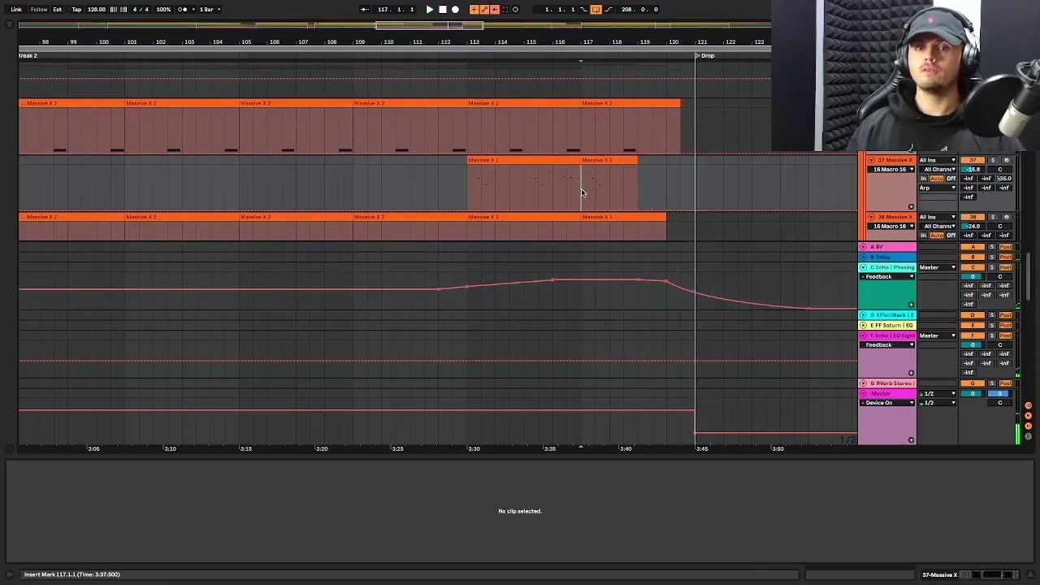
scroll(581, 193, "up", 1)
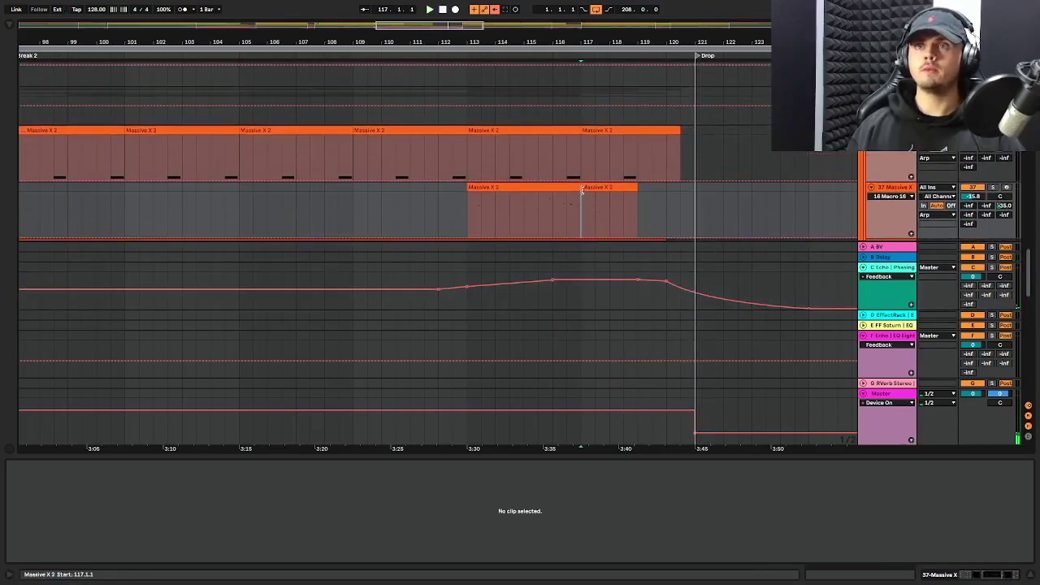
left_click(463, 220)
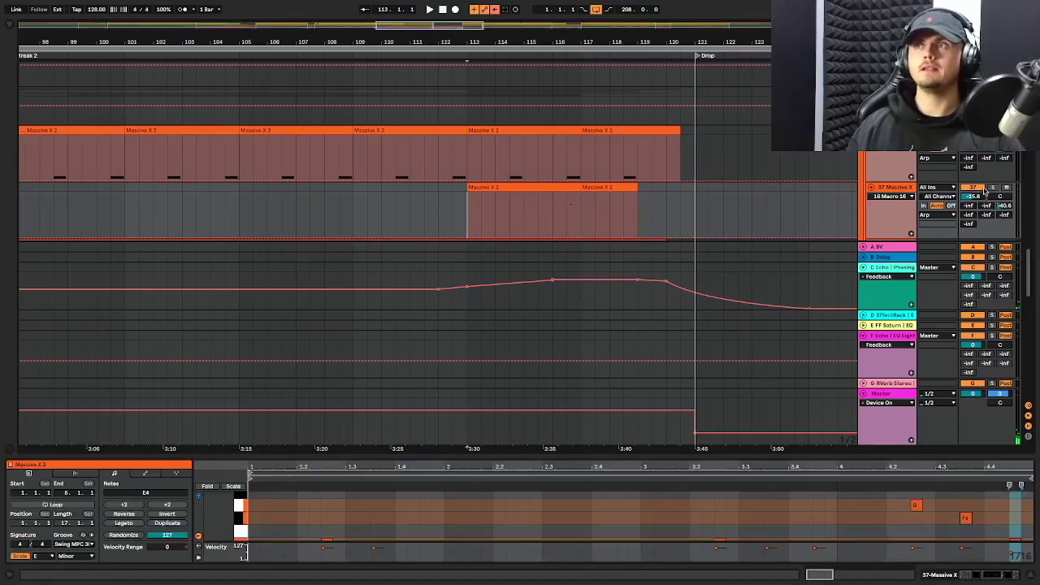
scroll(989, 187, "up", 2)
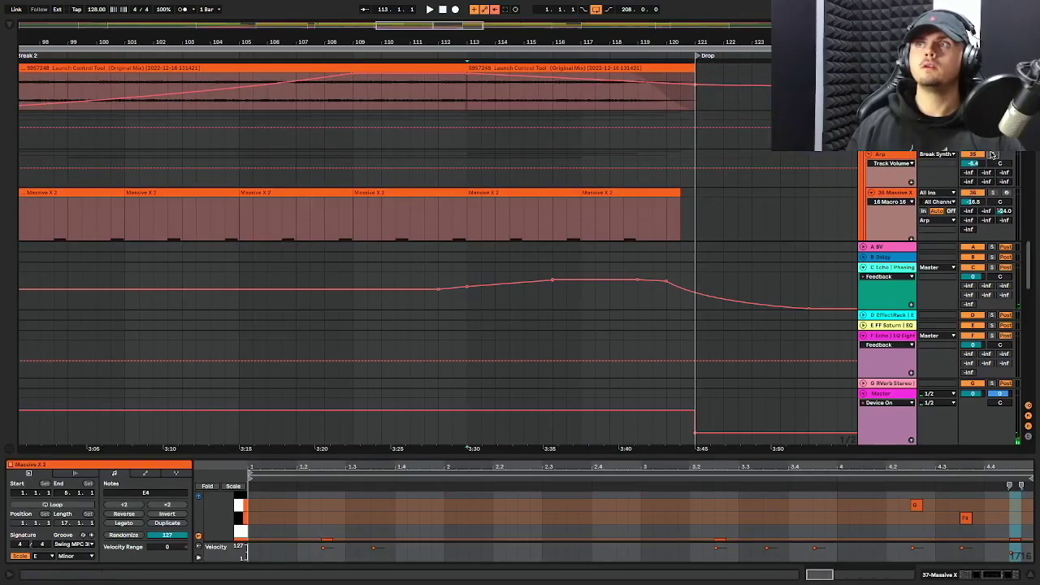
key("shift+Tab")
scroll(992, 155, "down", 2)
key("space")
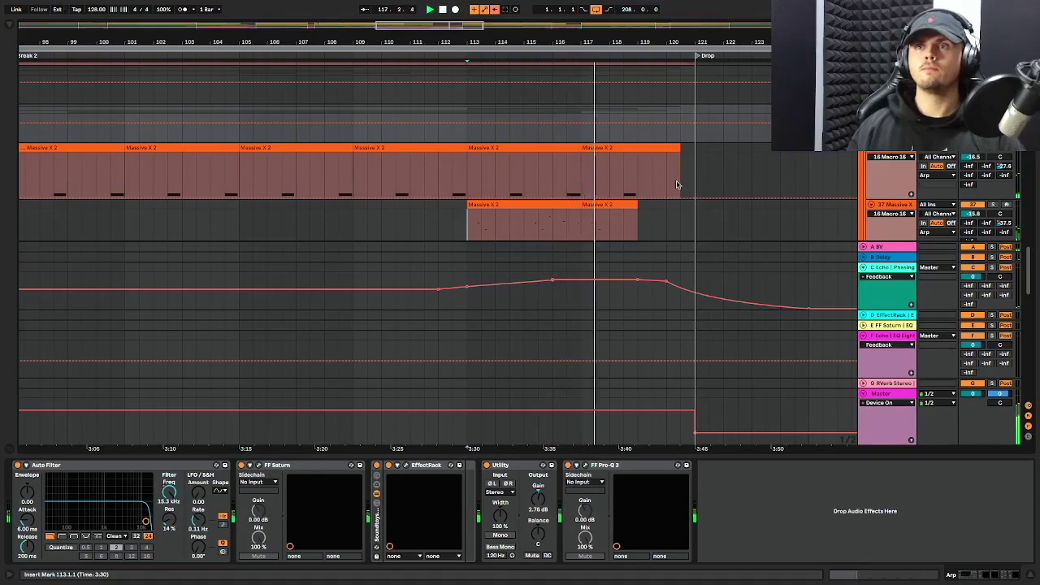
Show the second Massive X track's Arpeggiator, Massive X, EQ Eight and Utility devices
scroll(677, 184, "down", 2)
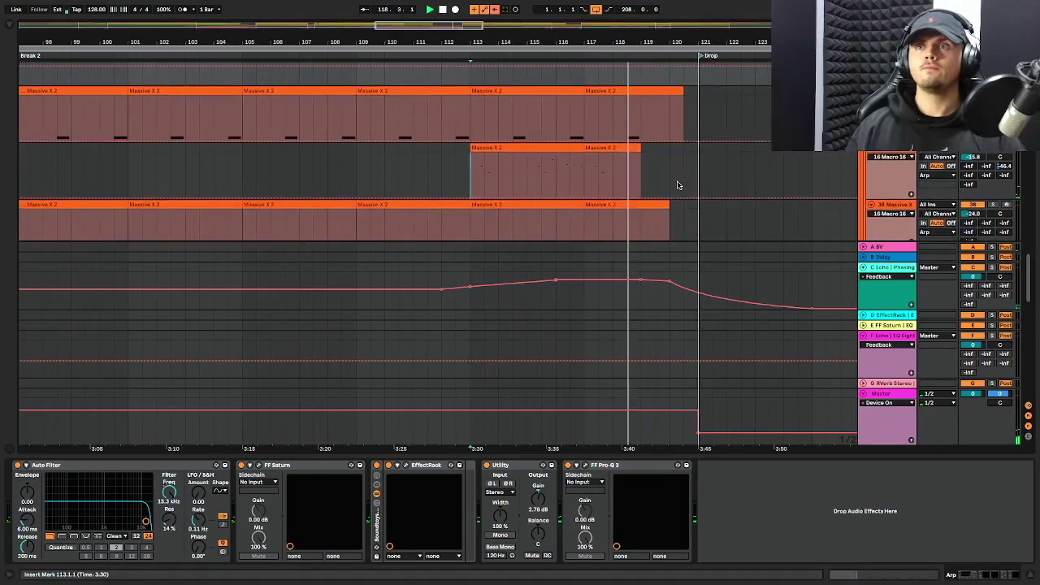
scroll(677, 185, "down", 1)
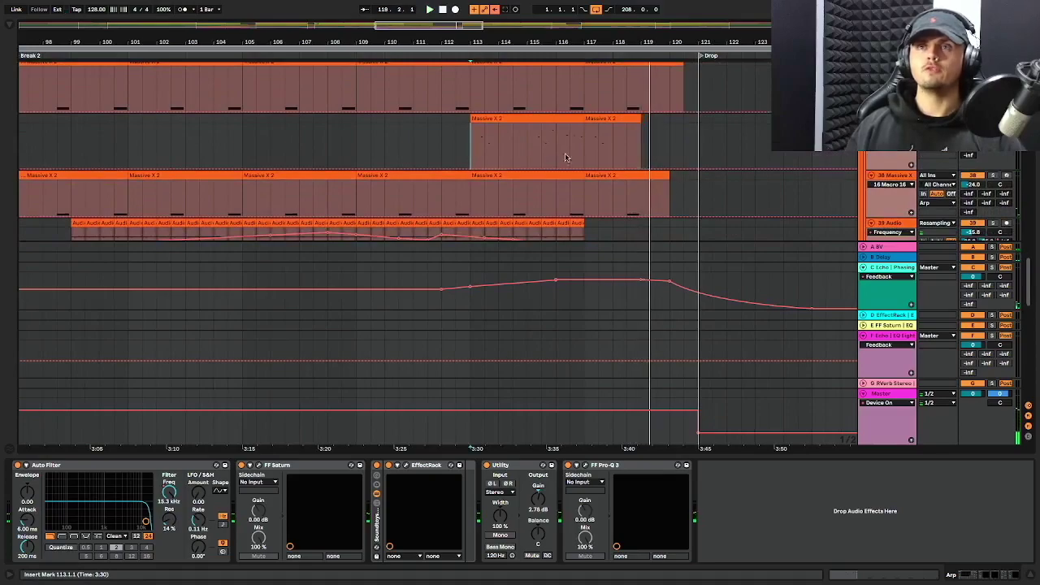
scroll(439, 152, "up", 1)
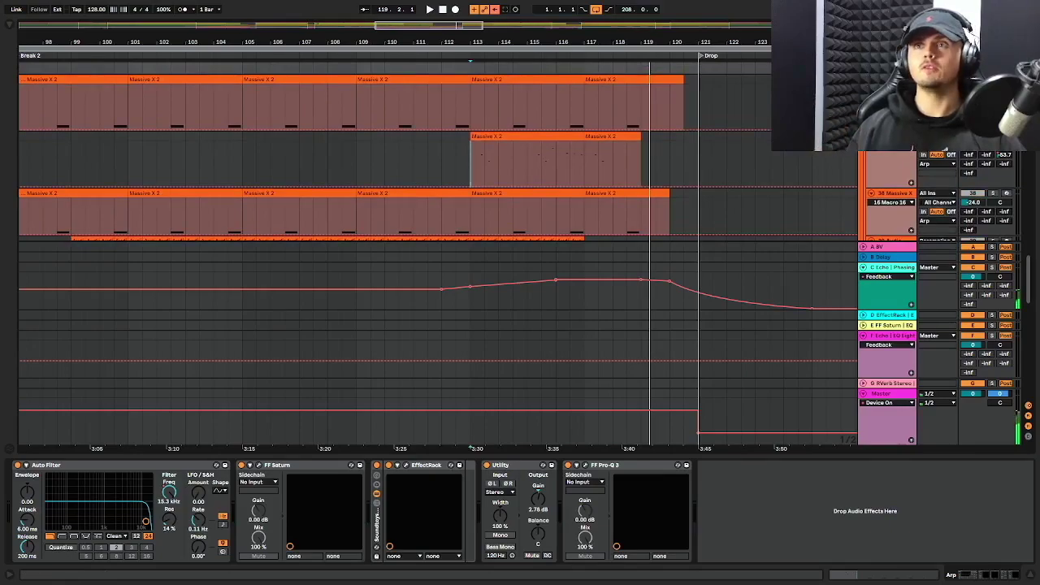
left_click(754, 148)
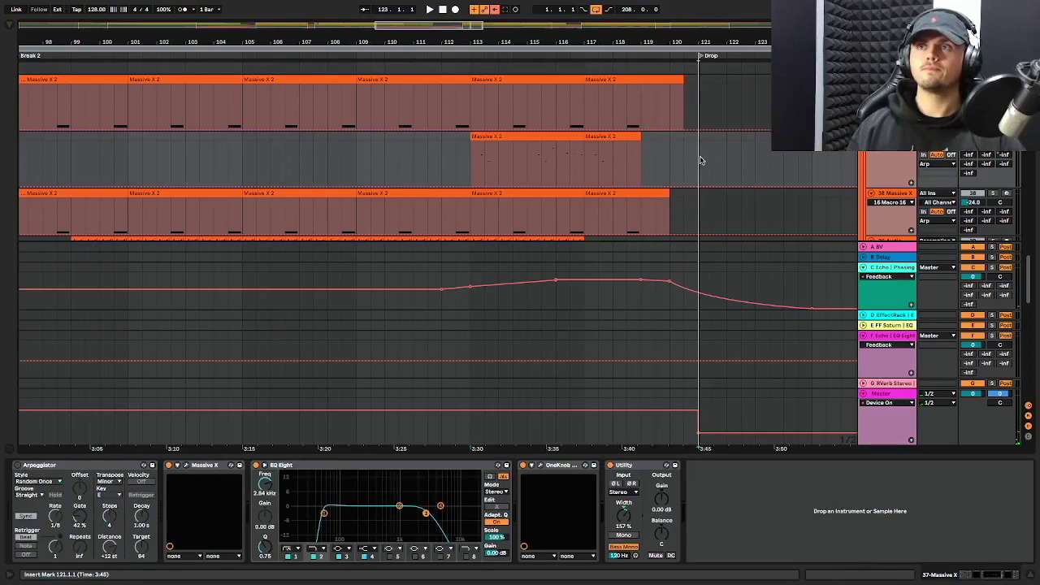
scroll(768, 160, "up", 5)
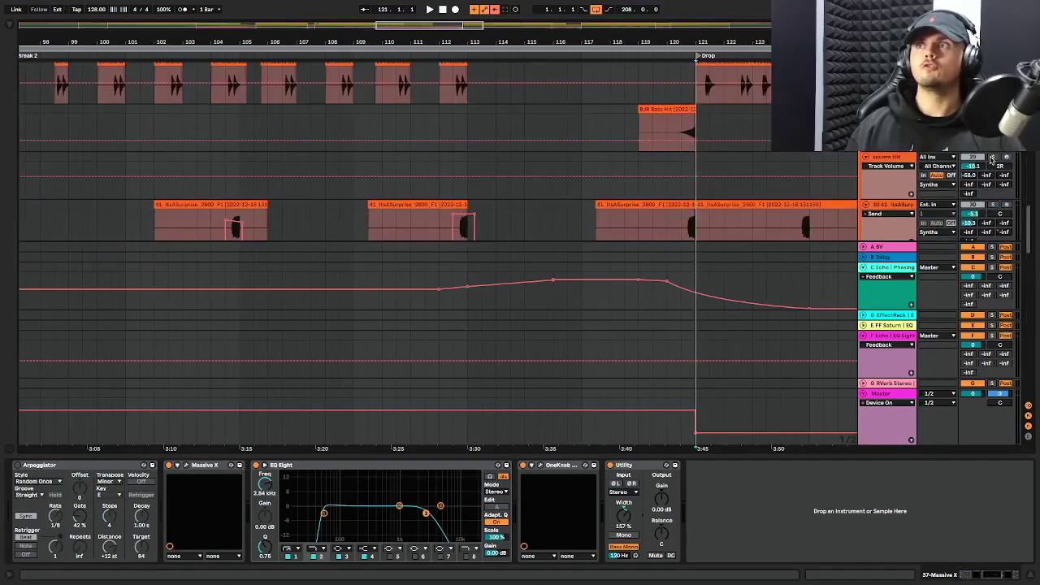
scroll(732, 146, "up", 5)
Scroll through the arrangement's tracks to review the section after the second Break
scroll(715, 143, "down", 10, "ctrl")
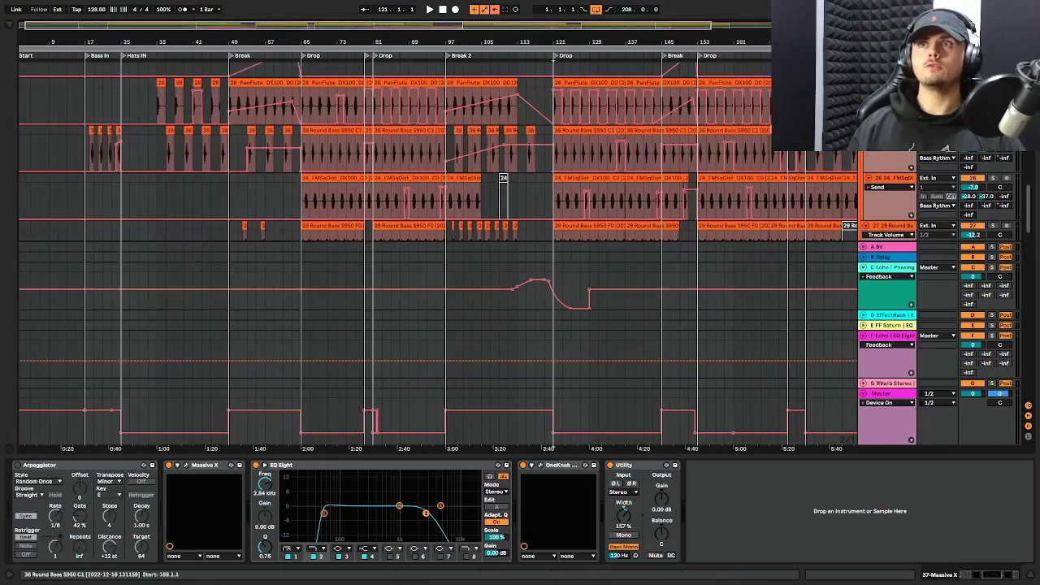
scroll(746, 108, "up", 1)
scroll(746, 109, "right", 3)
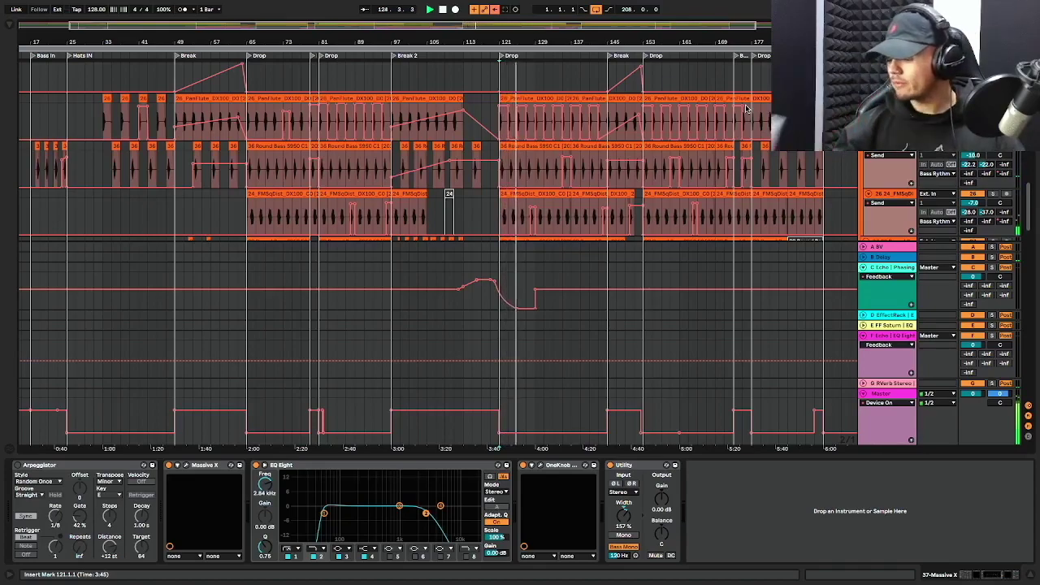
scroll(669, 141, "down", 10)
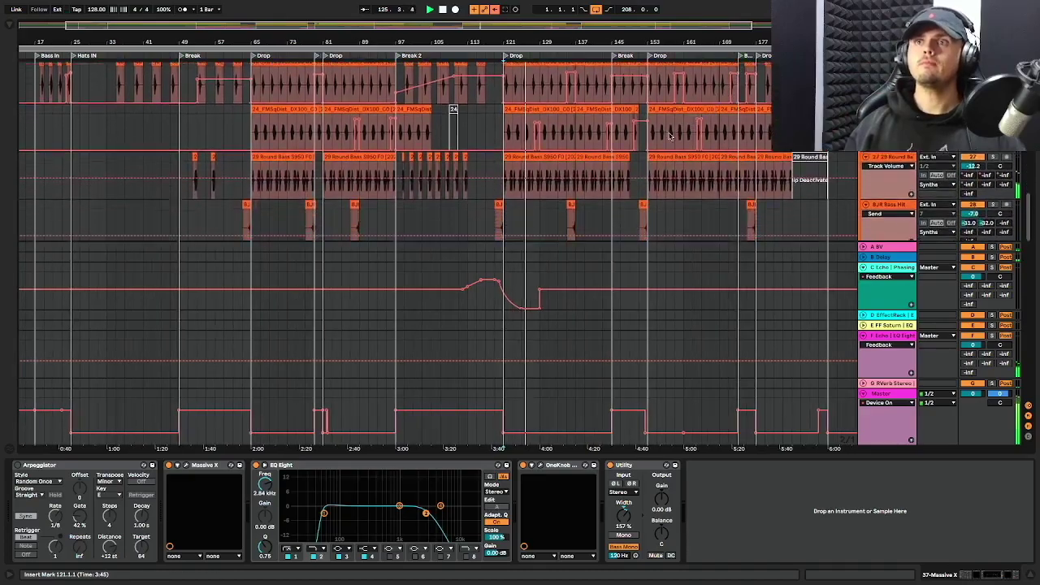
scroll(669, 140, "up", 15)
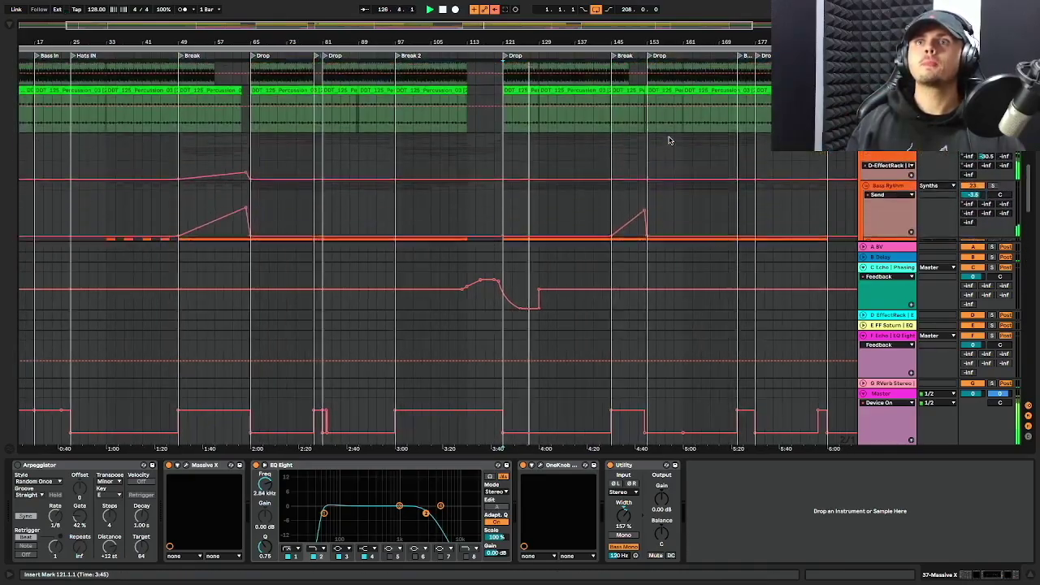
scroll(670, 139, "down", 3)
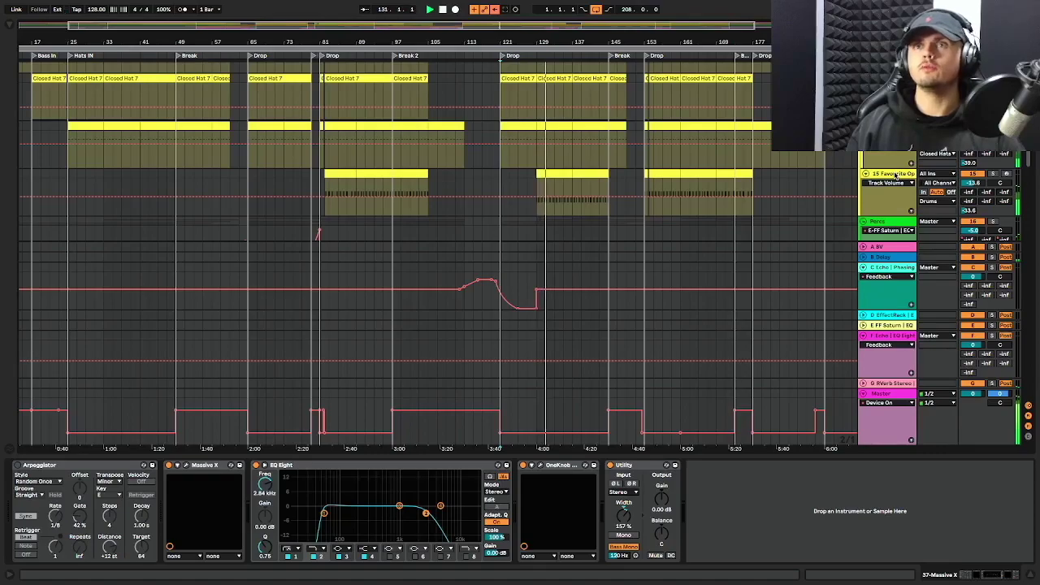
scroll(691, 172, "down", 10)
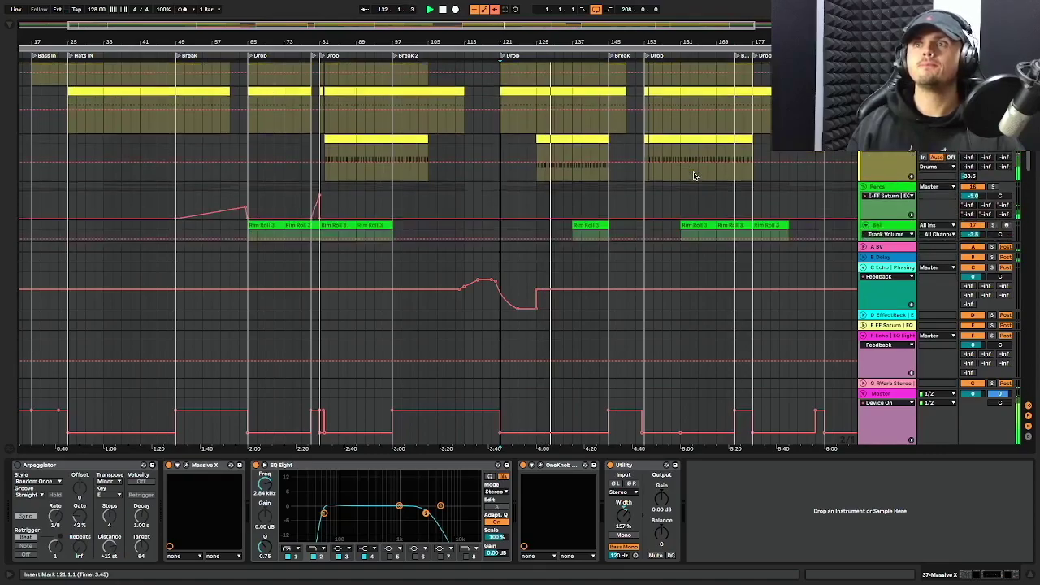
scroll(670, 174, "up", 1)
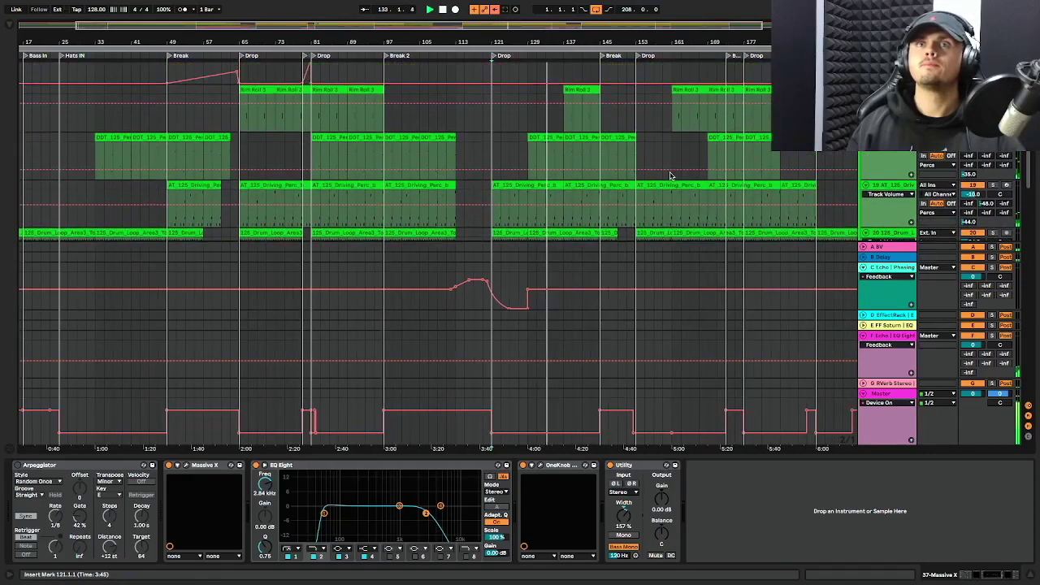
scroll(670, 174, "up", 8)
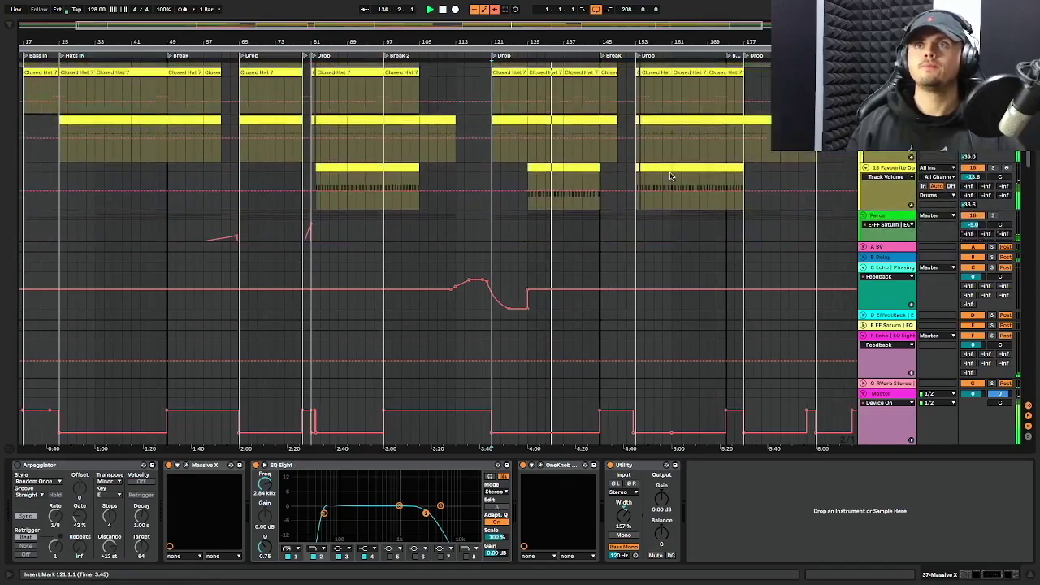
scroll(671, 175, "up", 5)
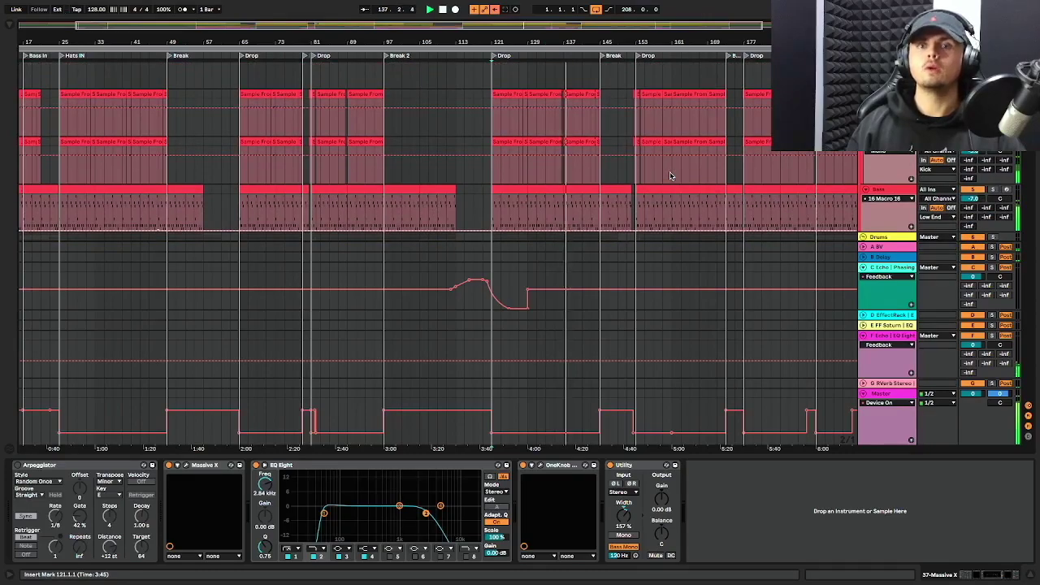
scroll(671, 175, "down", 4)
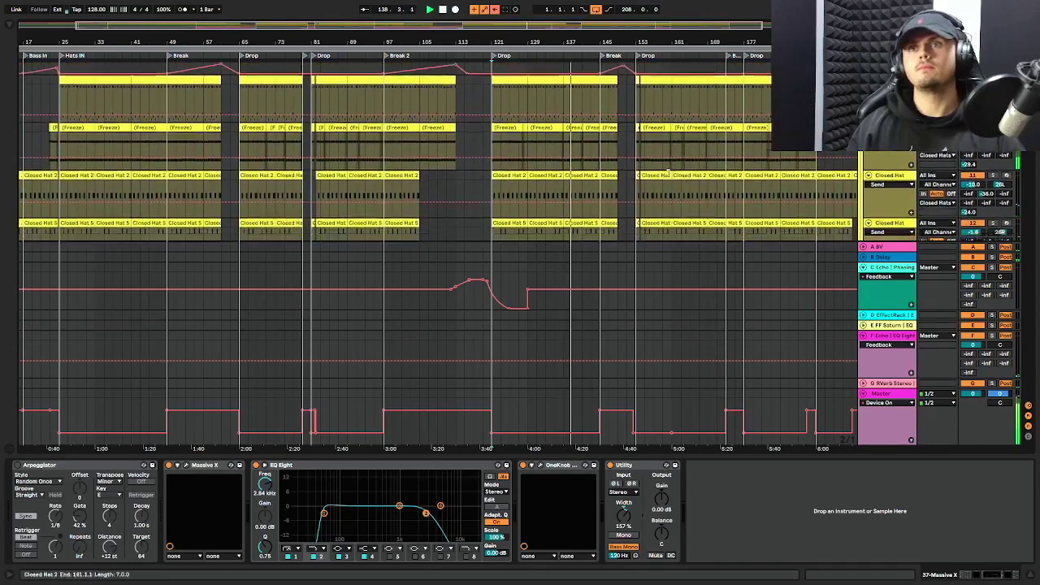
scroll(634, 173, "down", 5)
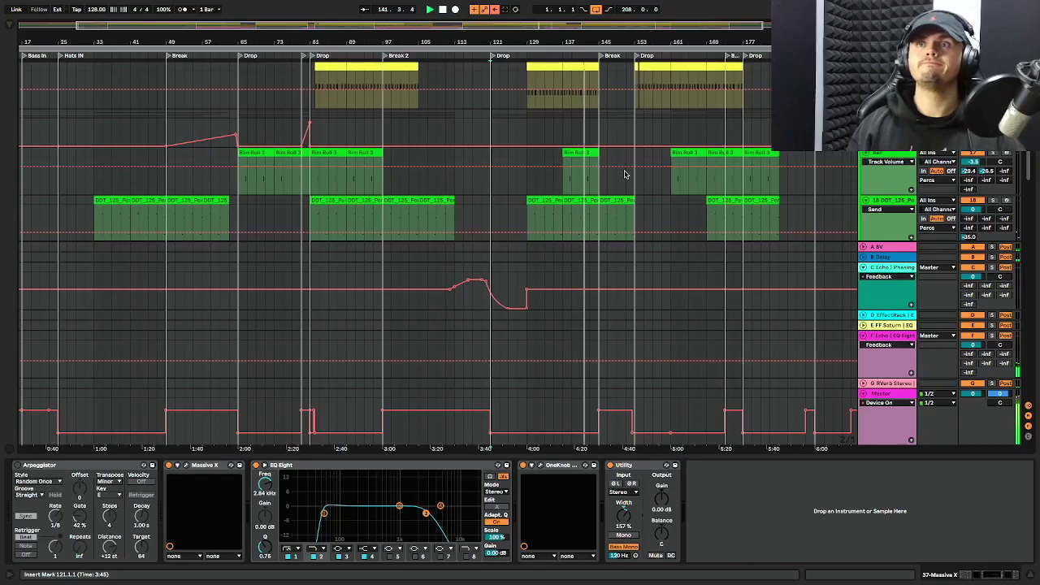
scroll(630, 177, "down", 2)
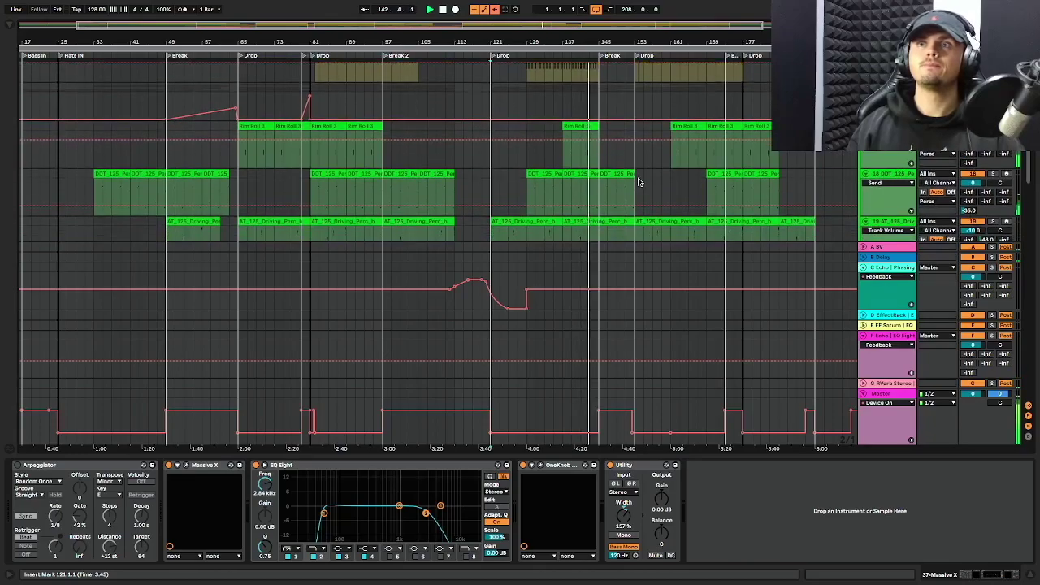
scroll(638, 182, "down", 10)
scroll(641, 180, "down", 5)
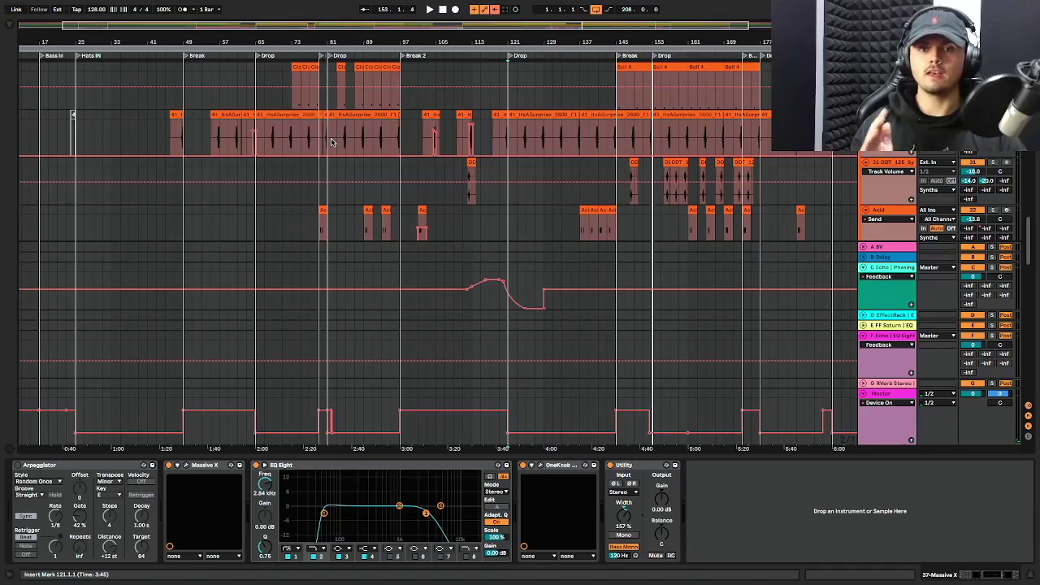
scroll(673, 223, "up", 3)
Inspect the Acid and Kicks tracks' device chains and start playback
left_click(656, 228)
scroll(655, 227, "up", 10)
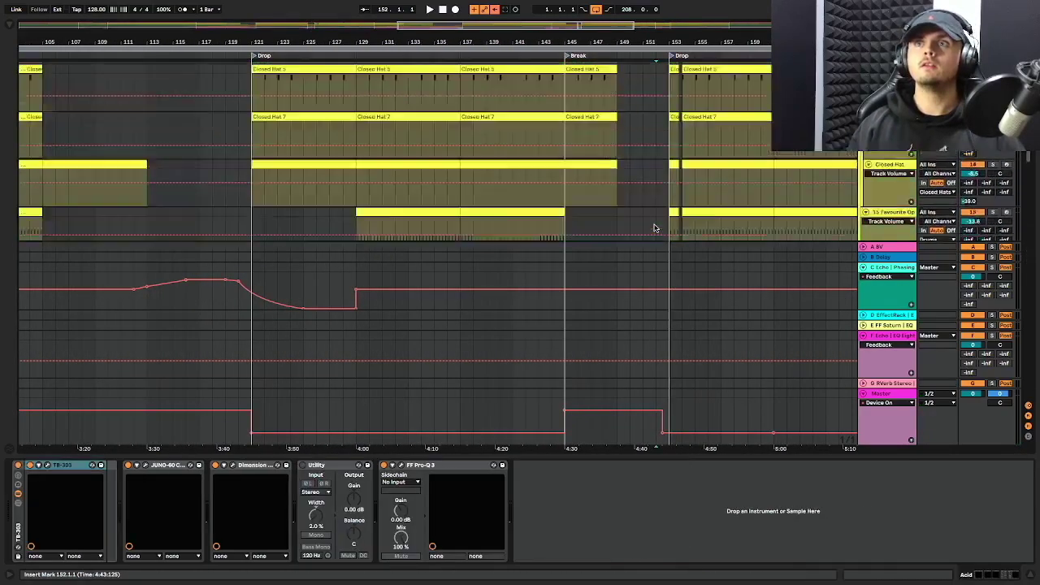
left_click(637, 179)
key("space")
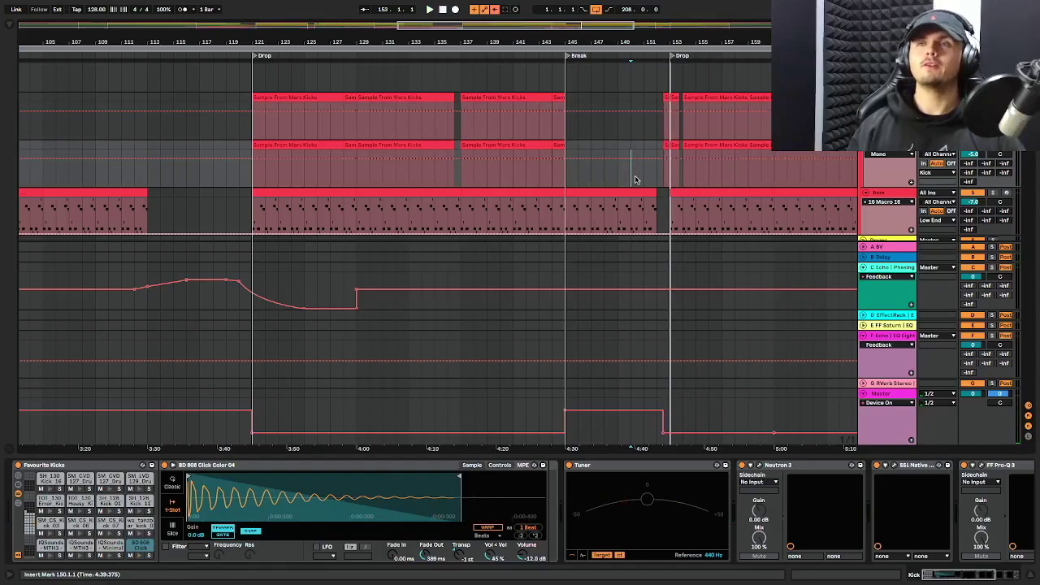
Play from bar 152 just before the Drop, then restart at bar 156
left_click(656, 174)
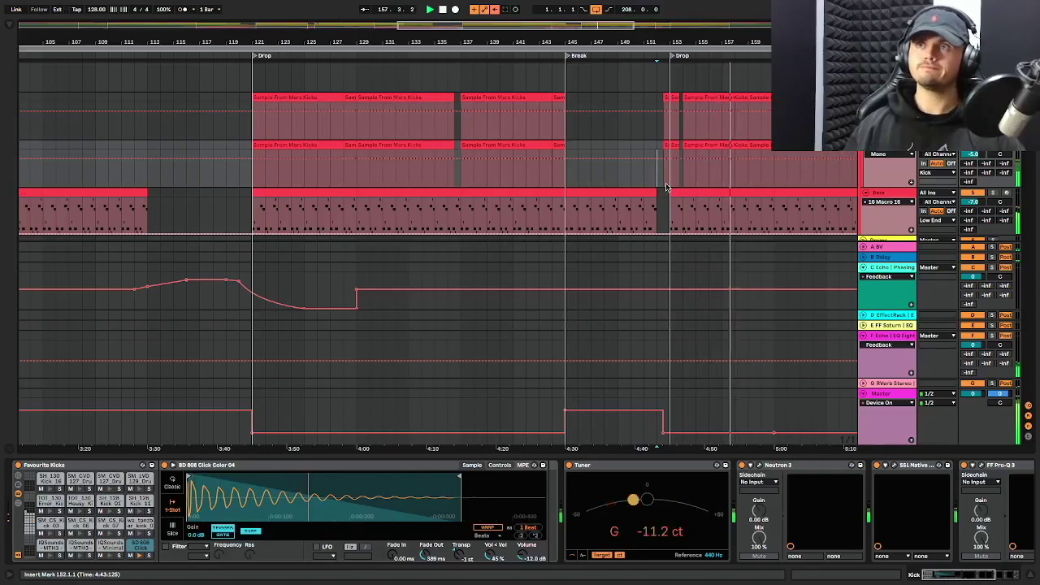
scroll(678, 184, "down", 3)
scroll(691, 181, "down", 10)
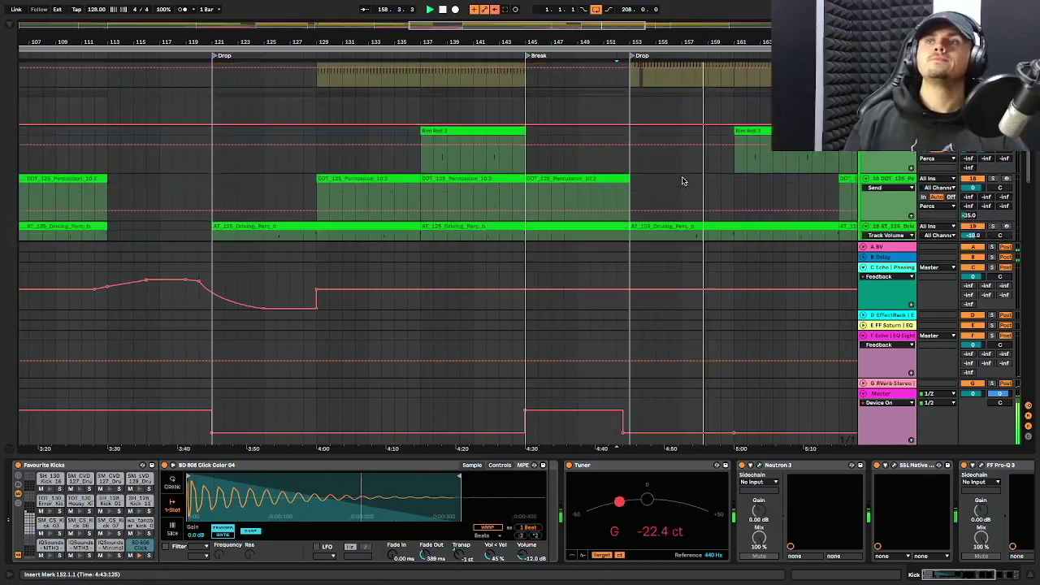
scroll(681, 184, "down", 10)
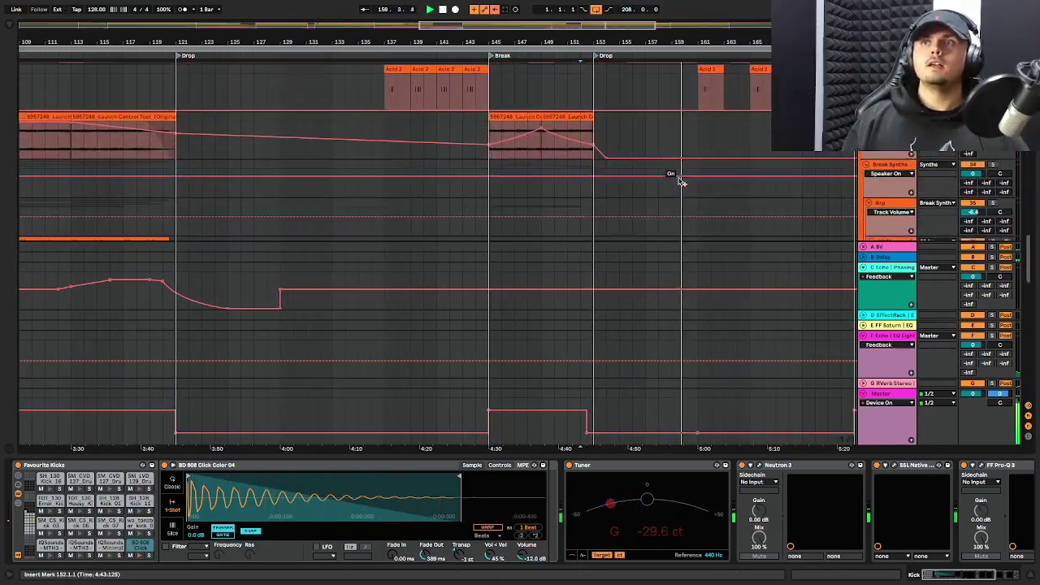
left_click(633, 152)
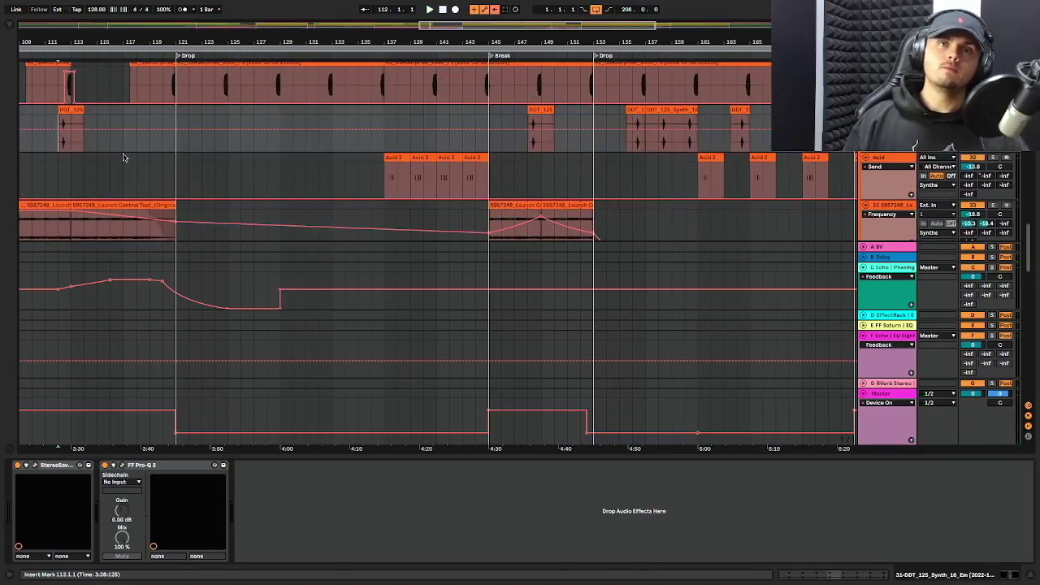
scroll(637, 145, "right", 2)
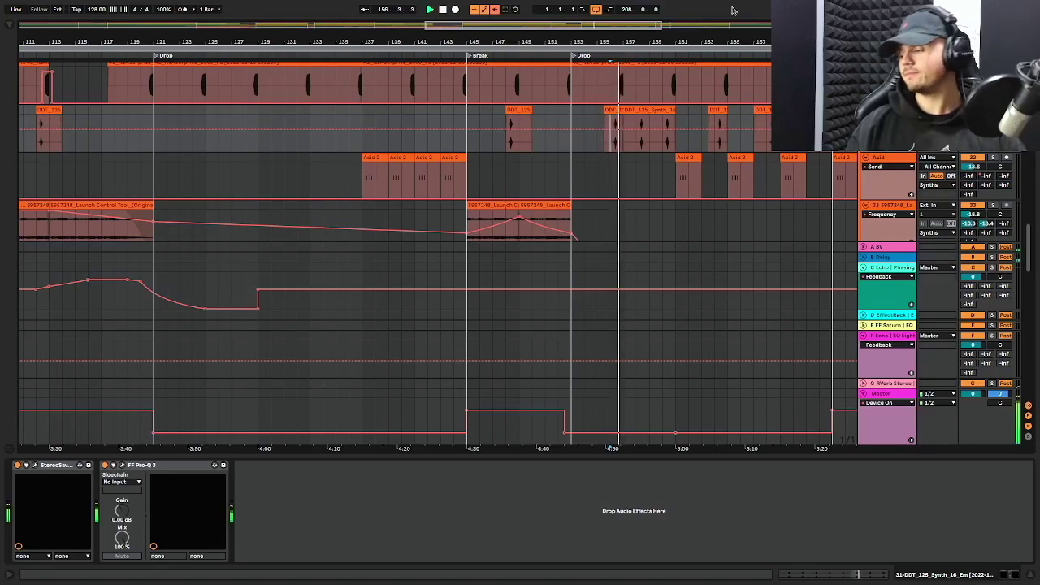
mouse_move(640, 4)
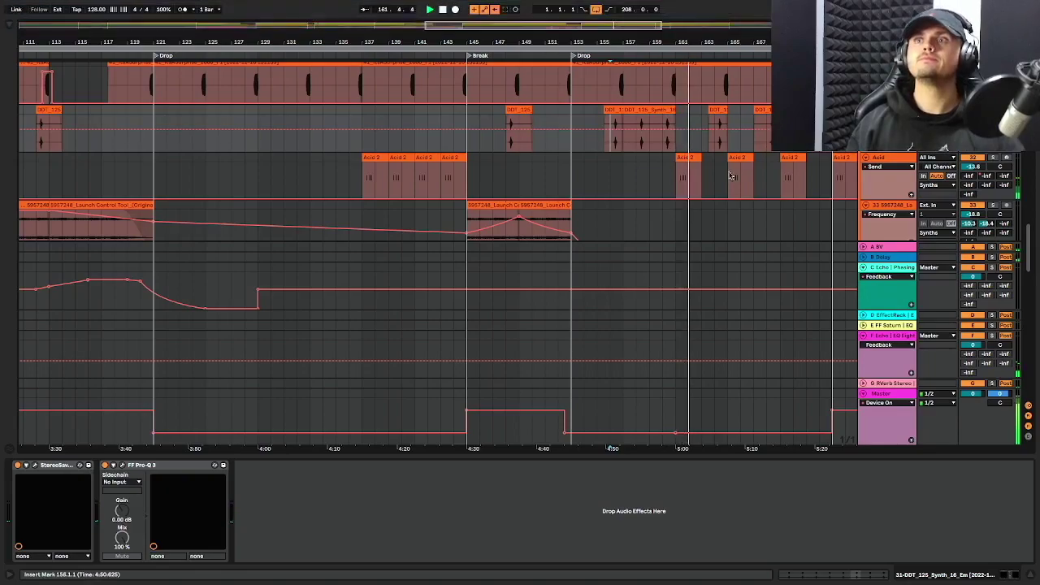
Scroll up, down and sideways through the arrangement tracks around the Break section
scroll(725, 177, "right", 5)
scroll(726, 178, "up", 3)
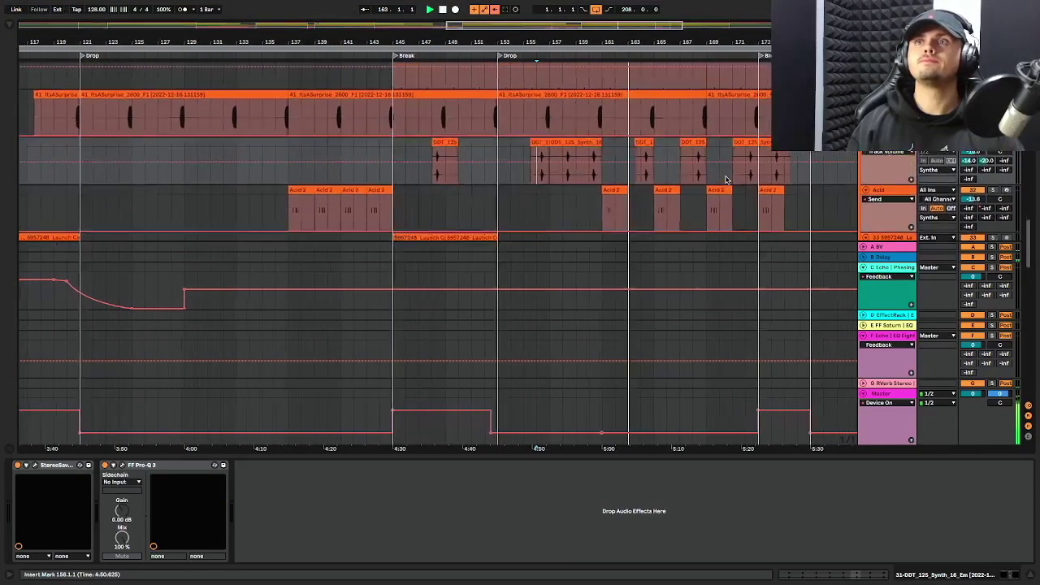
scroll(726, 177, "right", 2)
scroll(728, 177, "up", 8)
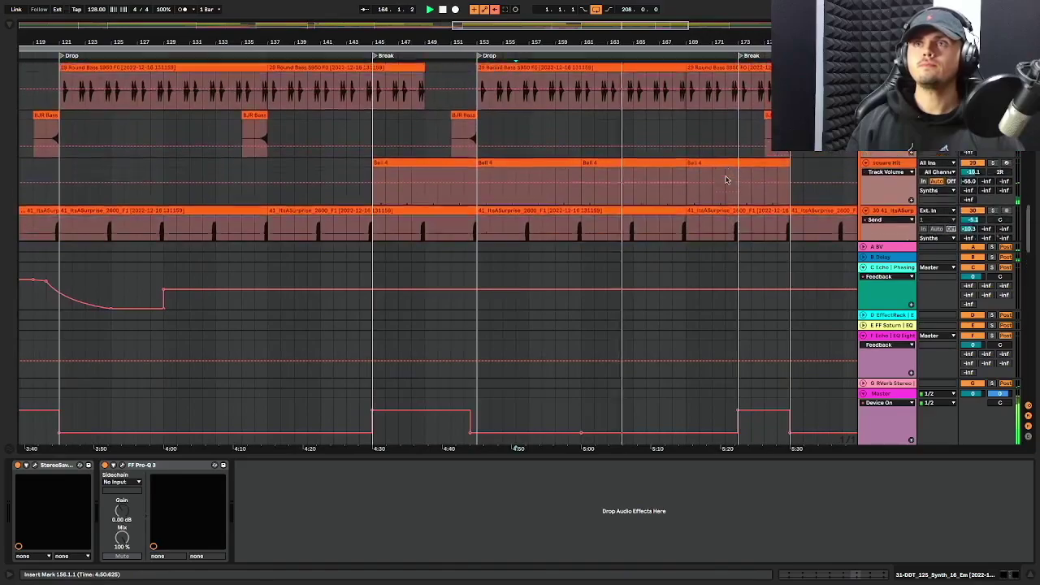
scroll(726, 177, "up", 10)
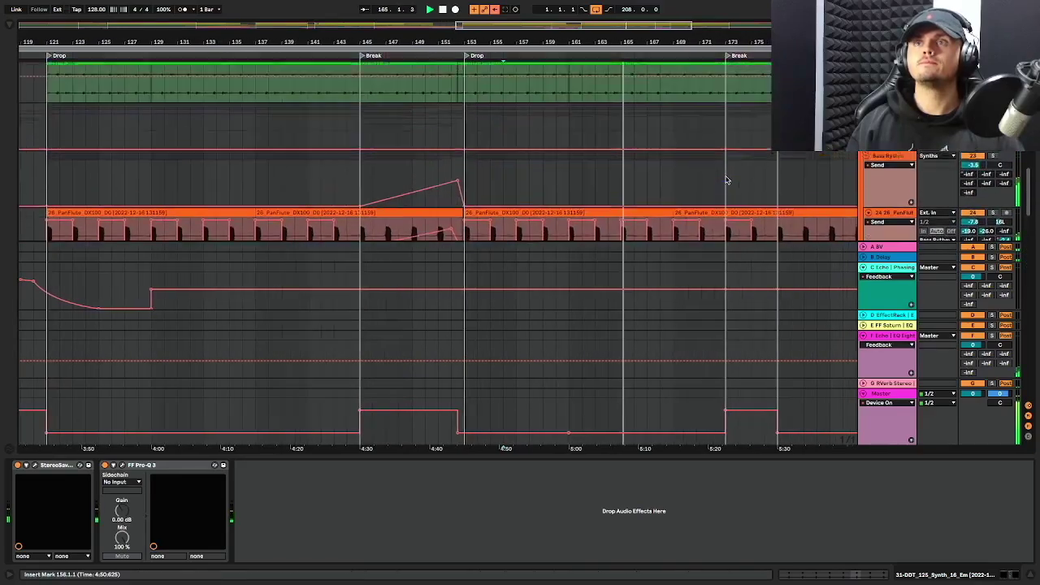
scroll(726, 177, "up", 8)
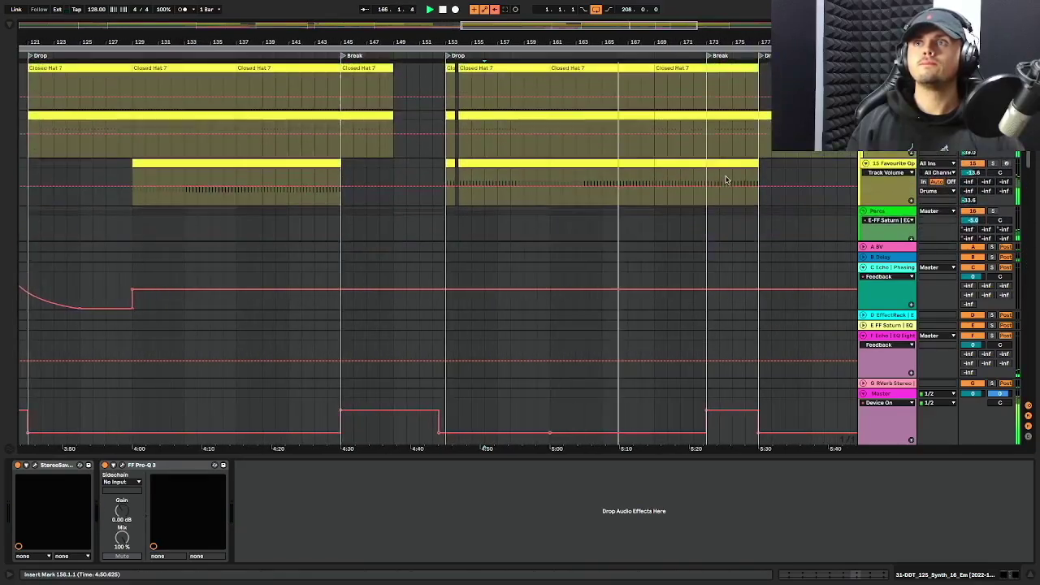
scroll(726, 177, "right", 8)
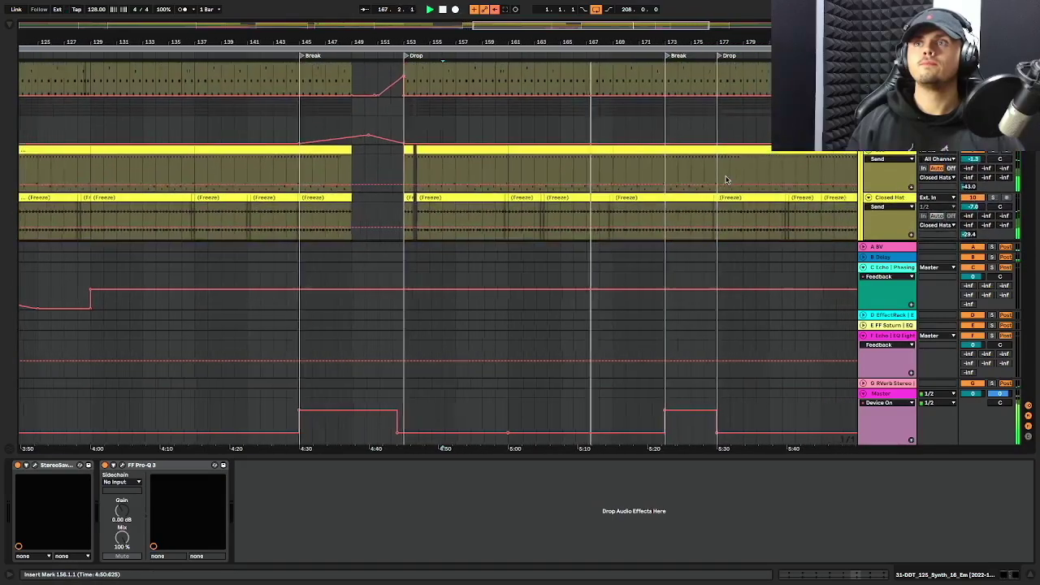
scroll(726, 179, "right", 7)
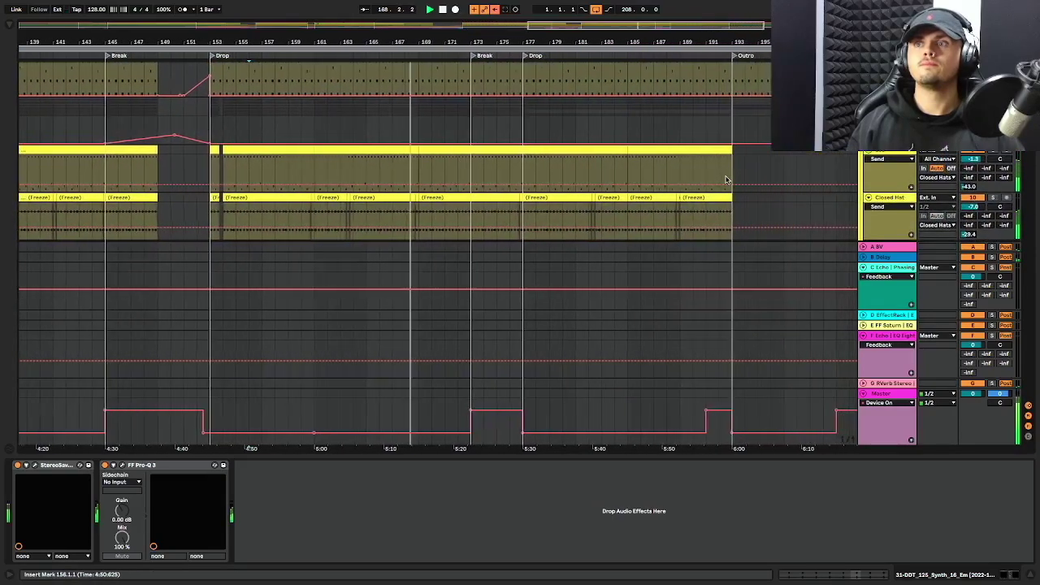
scroll(631, 177, "left", 7)
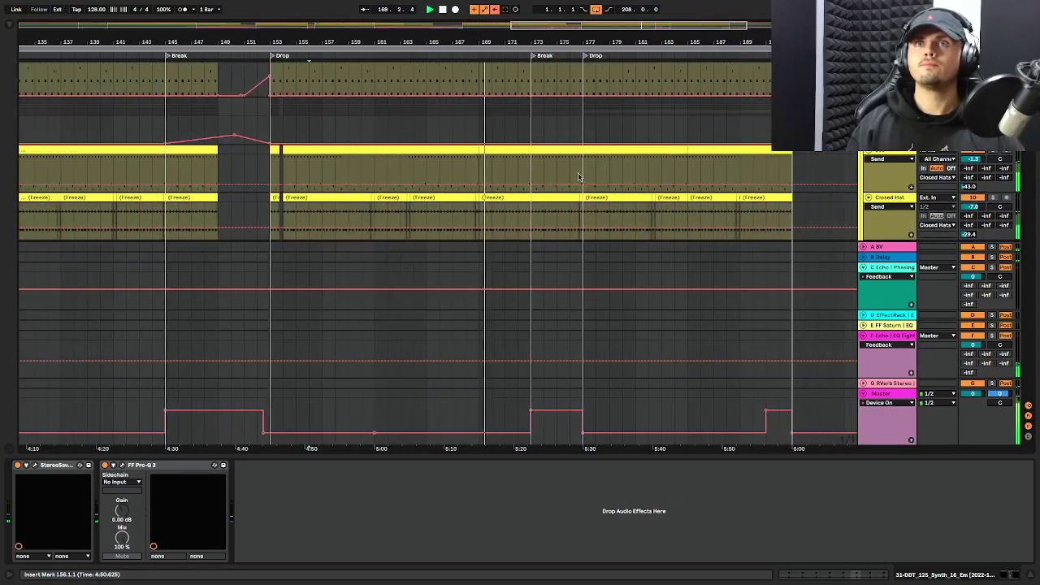
scroll(602, 175, "up", 5)
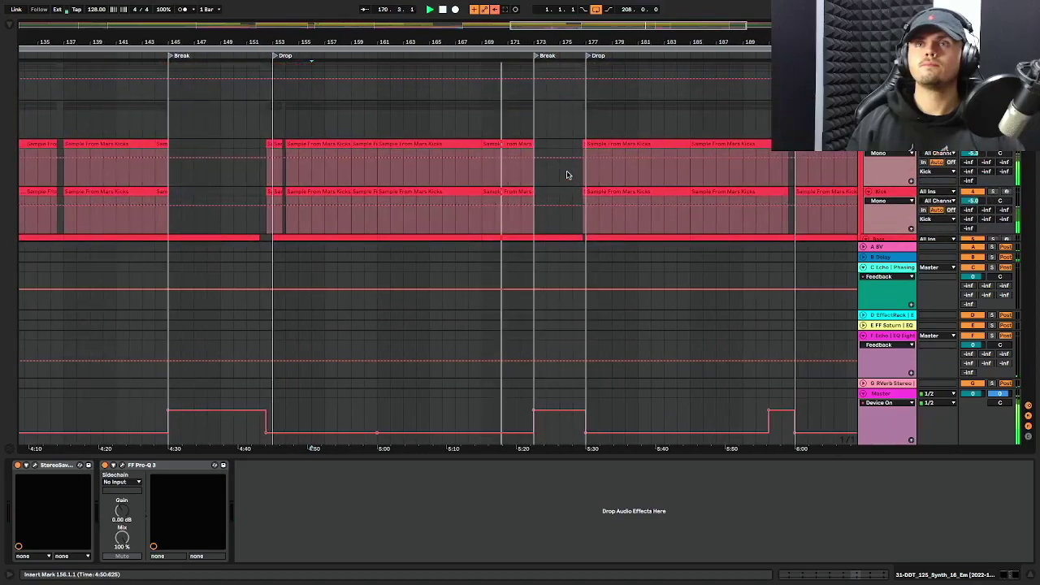
scroll(568, 175, "left", 2)
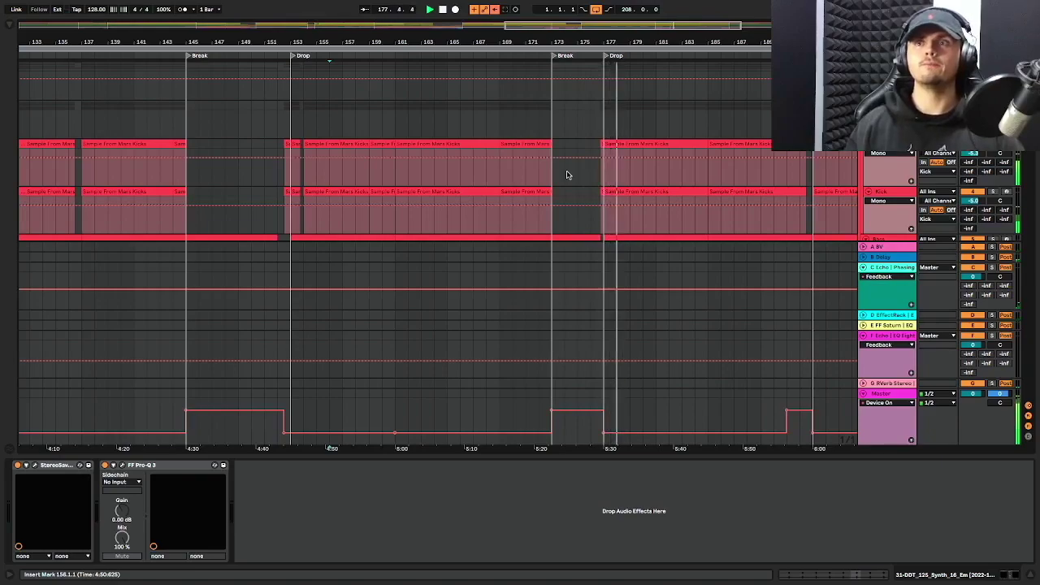
scroll(567, 174, "down", 5)
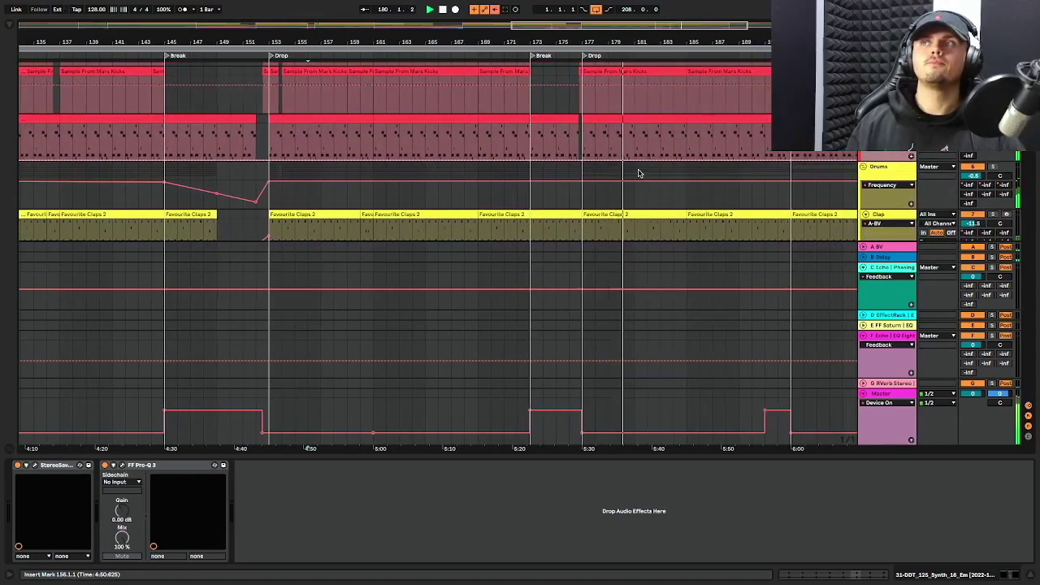
scroll(638, 173, "down", 5)
scroll(638, 173, "down", 8)
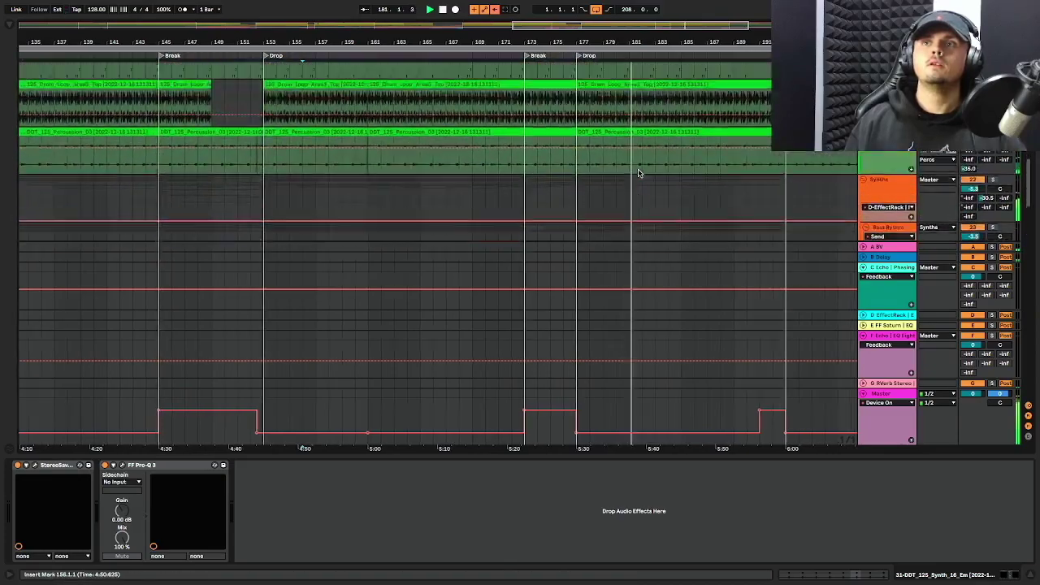
scroll(638, 174, "up", 5)
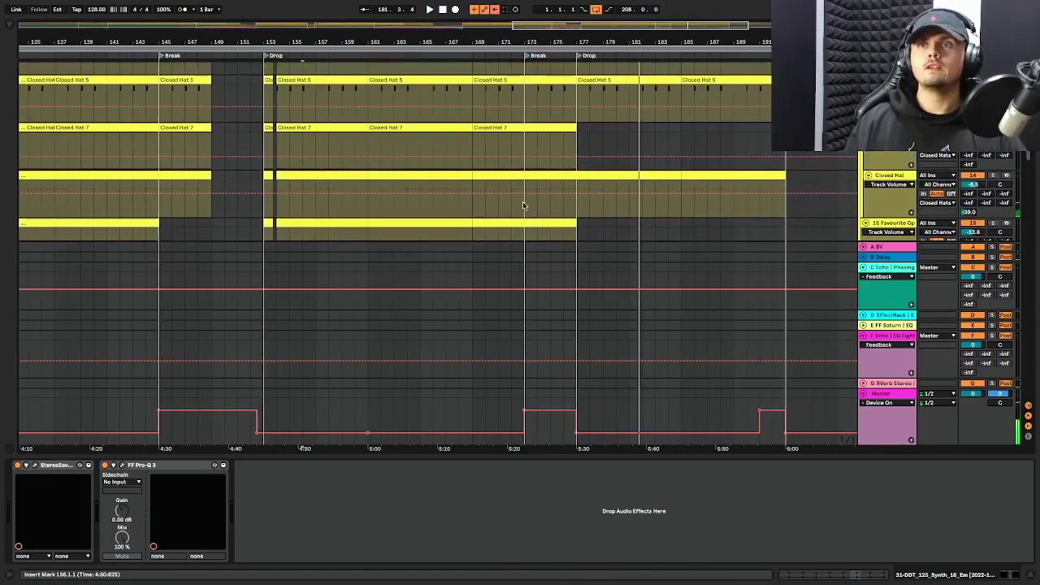
Select the Closed Hat clip at the Break marker (bar 173) and scroll right to the Outro locator
left_click(523, 206)
scroll(577, 320, "down", 3)
scroll(560, 310, "up", 3)
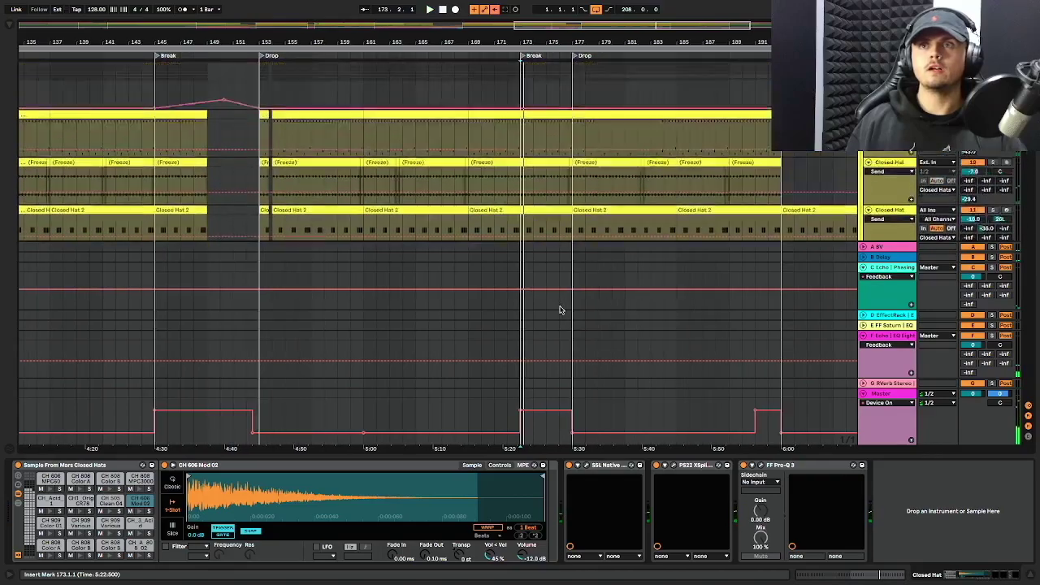
scroll(544, 239, "up", 5)
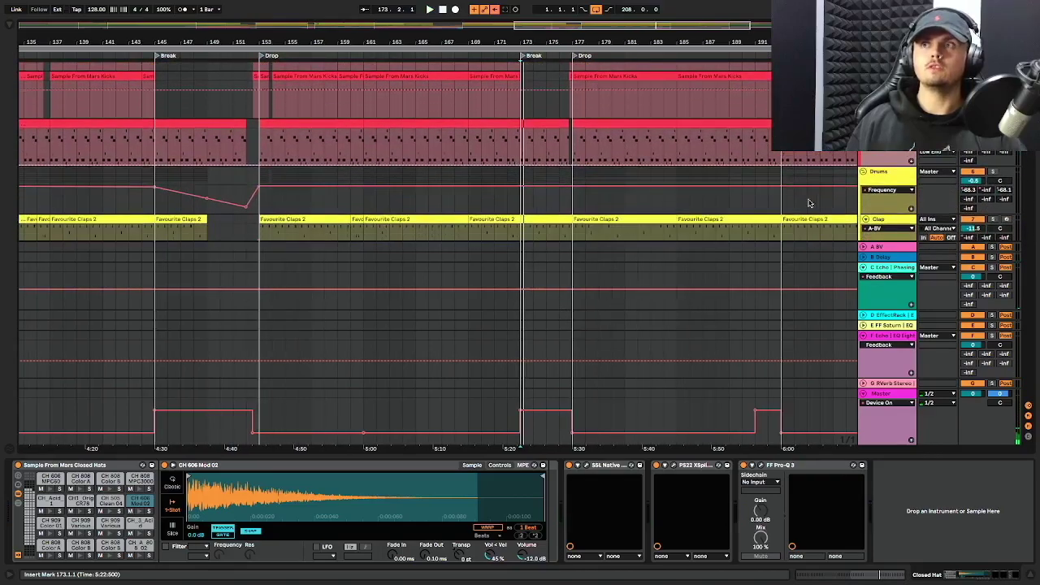
scroll(569, 213, "down", 2)
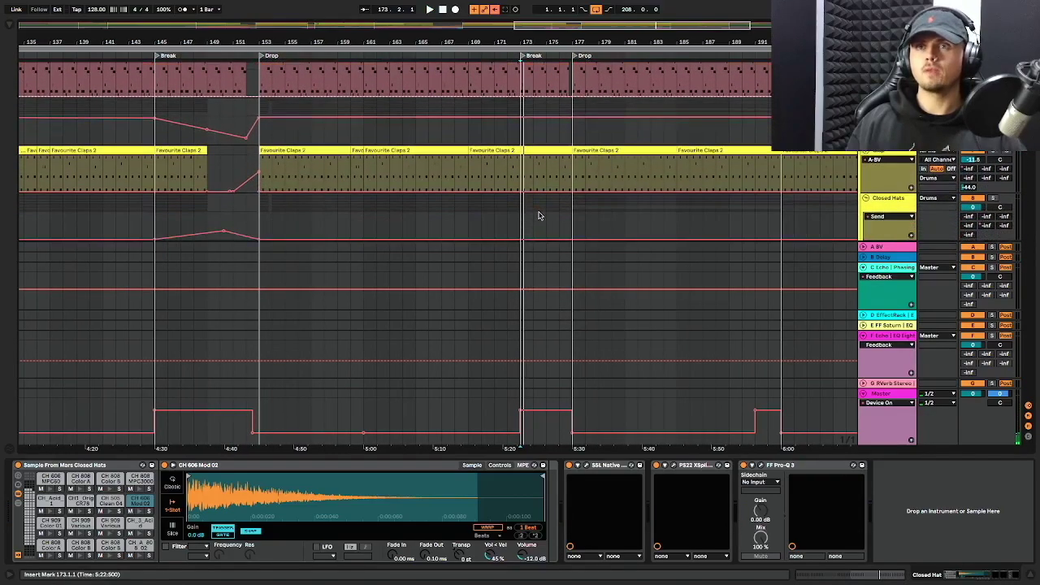
scroll(526, 225, "down", 1)
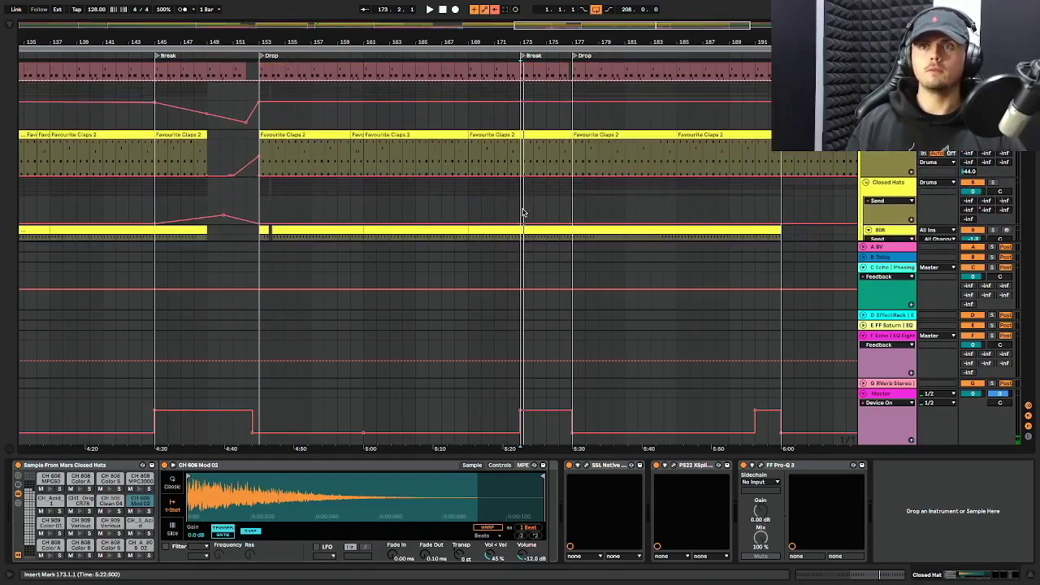
scroll(523, 213, "down", 3)
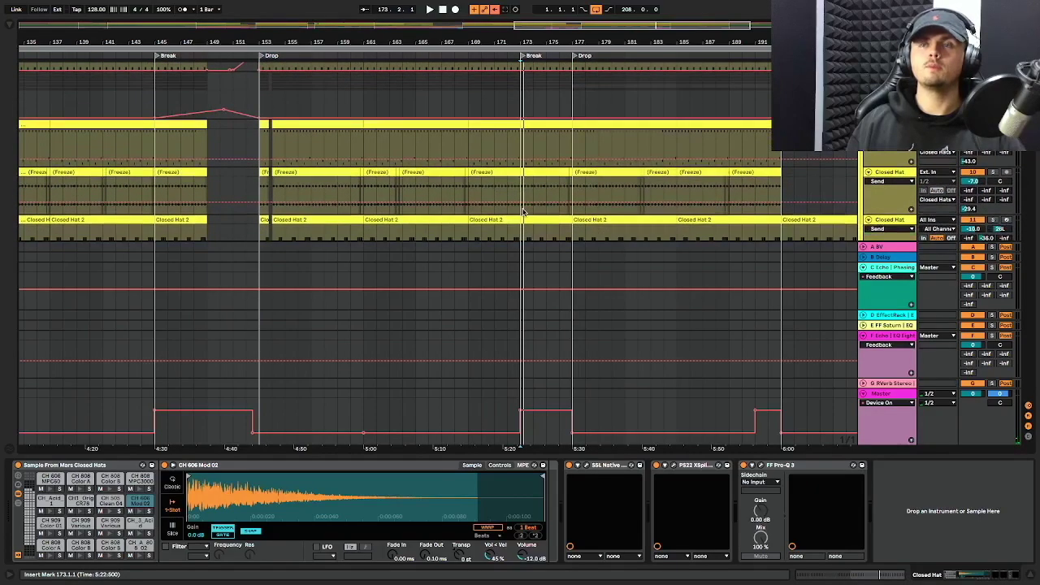
scroll(523, 213, "down", 5)
scroll(551, 210, "down", 1)
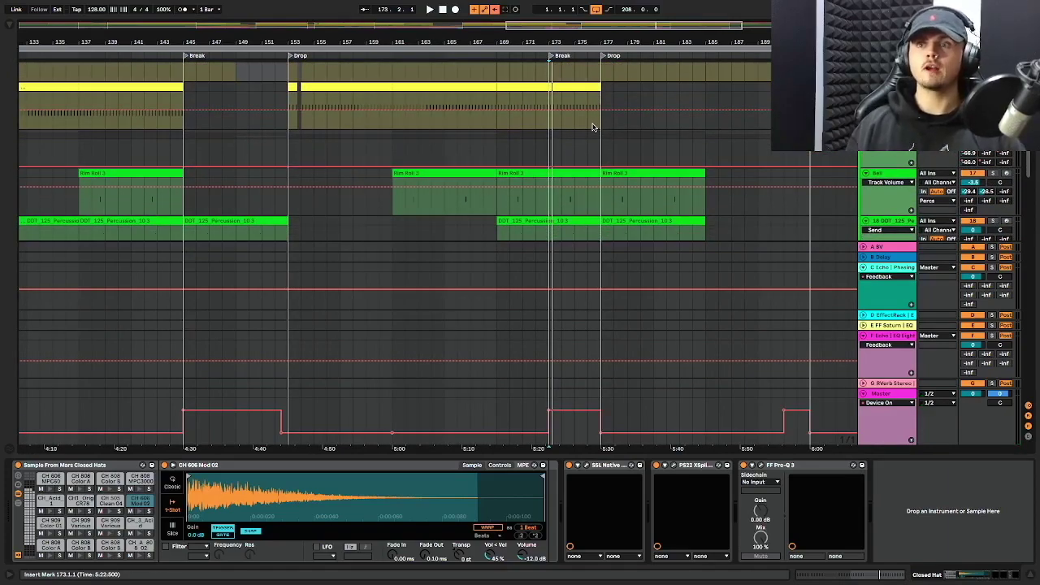
scroll(577, 411, "right", 5)
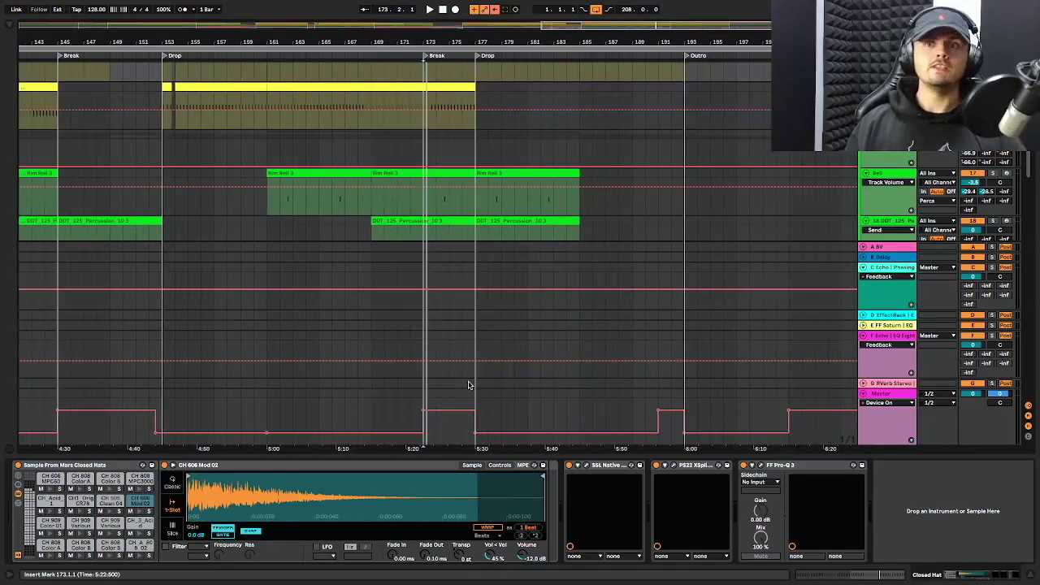
Show the G Reverb and E FF Saturn return devices, then start playback
left_click(472, 385)
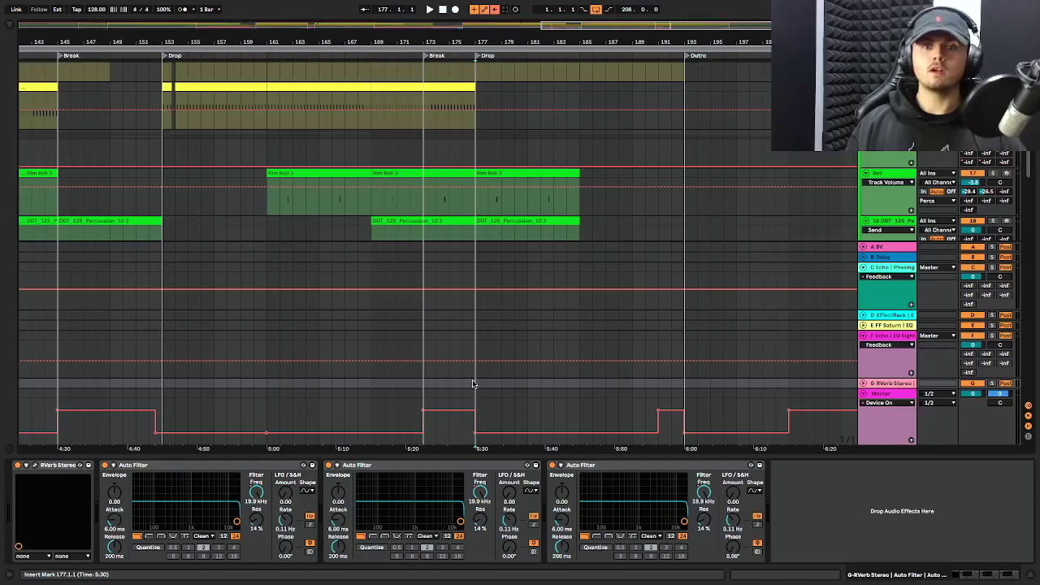
left_click(439, 325)
key("space")
Scroll down to the bottom tracks while playback passes the Outro to about bar 203
scroll(443, 324, "up", 5)
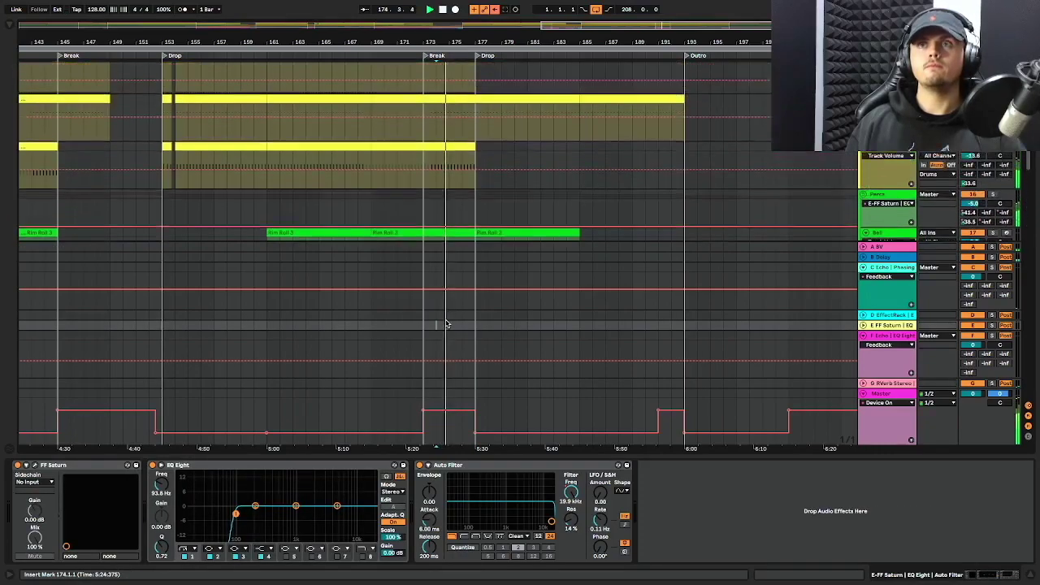
scroll(445, 324, "up", 1)
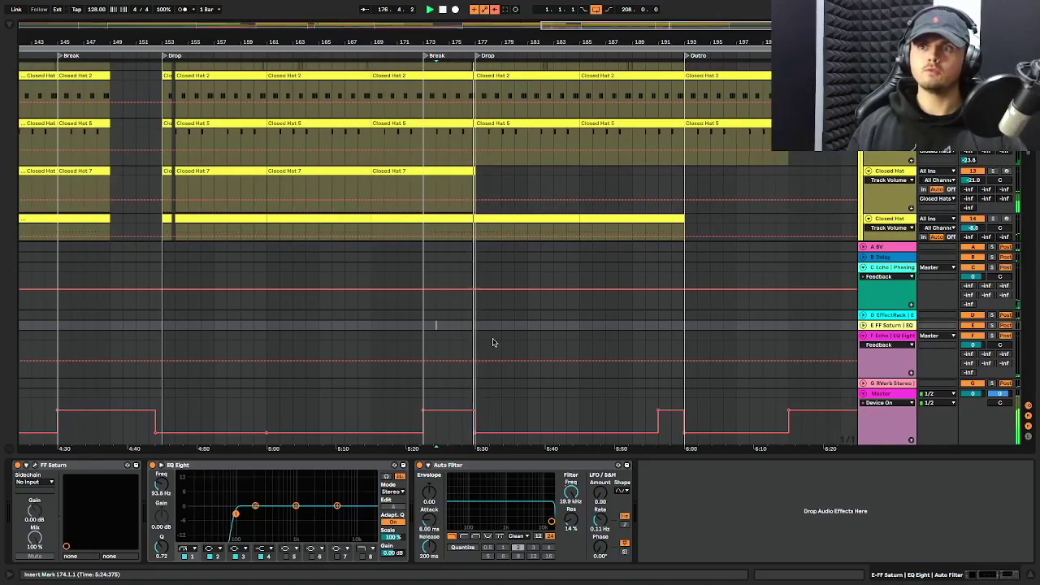
scroll(492, 344, "right", 3)
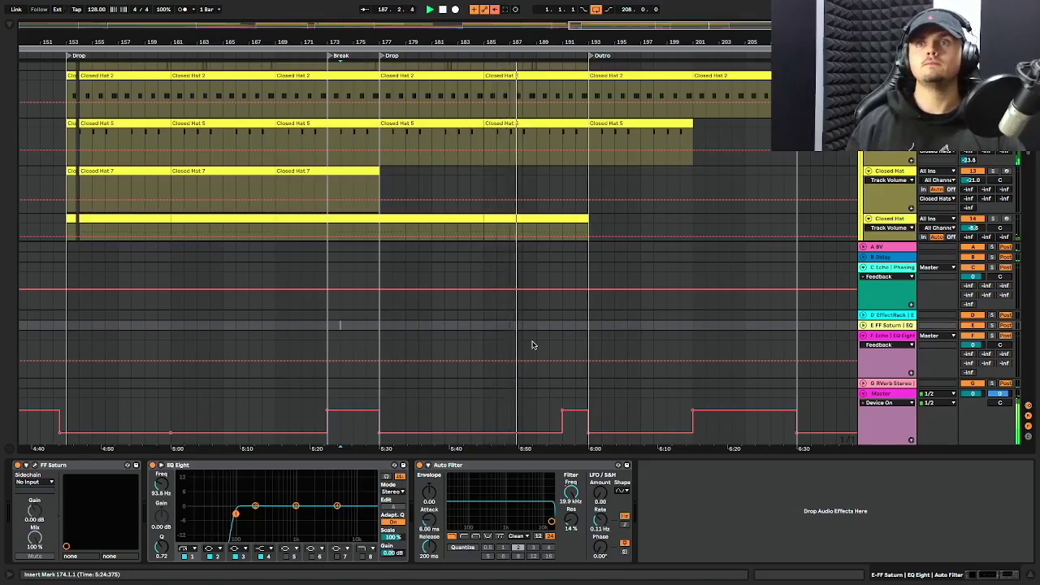
scroll(566, 266, "up", 2)
scroll(569, 264, "up", 4)
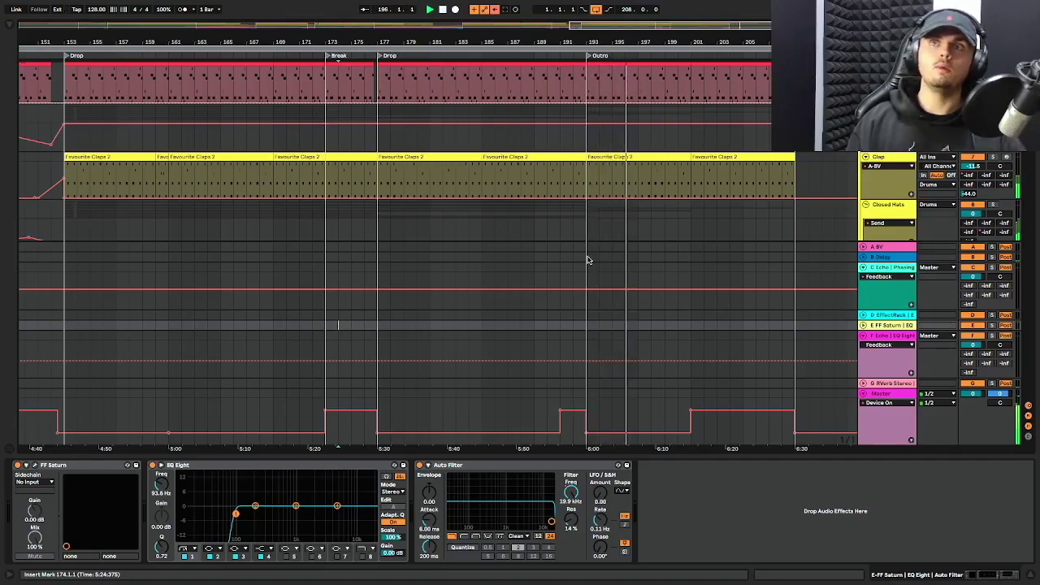
scroll(589, 260, "down", 10)
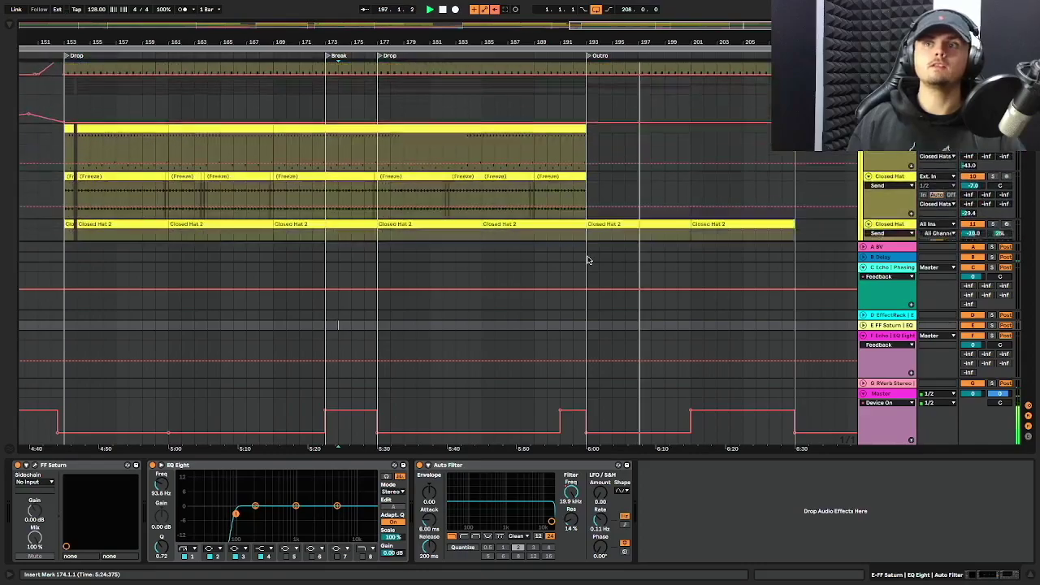
scroll(589, 260, "down", 10)
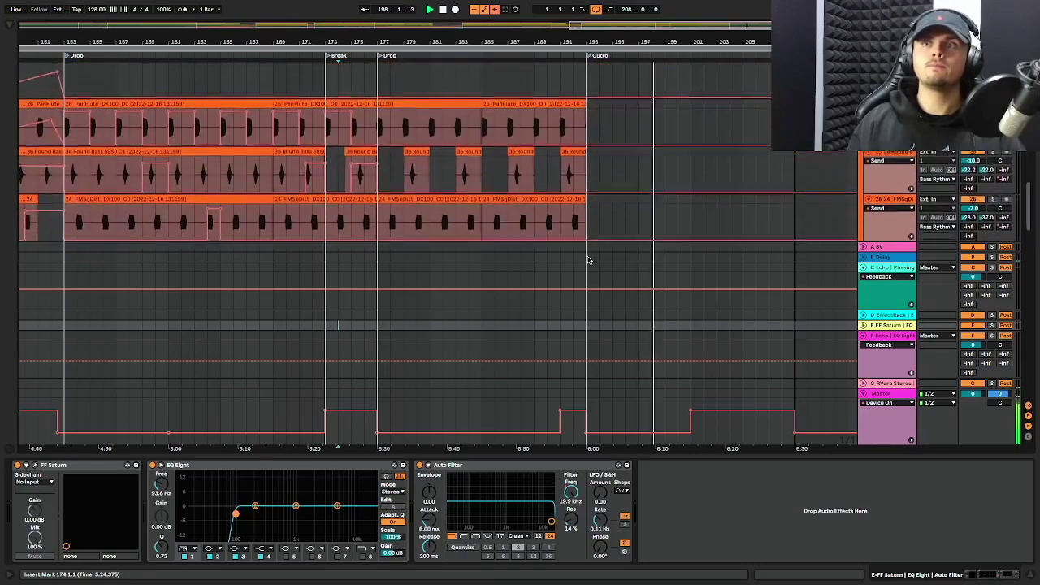
scroll(589, 260, "down", 2)
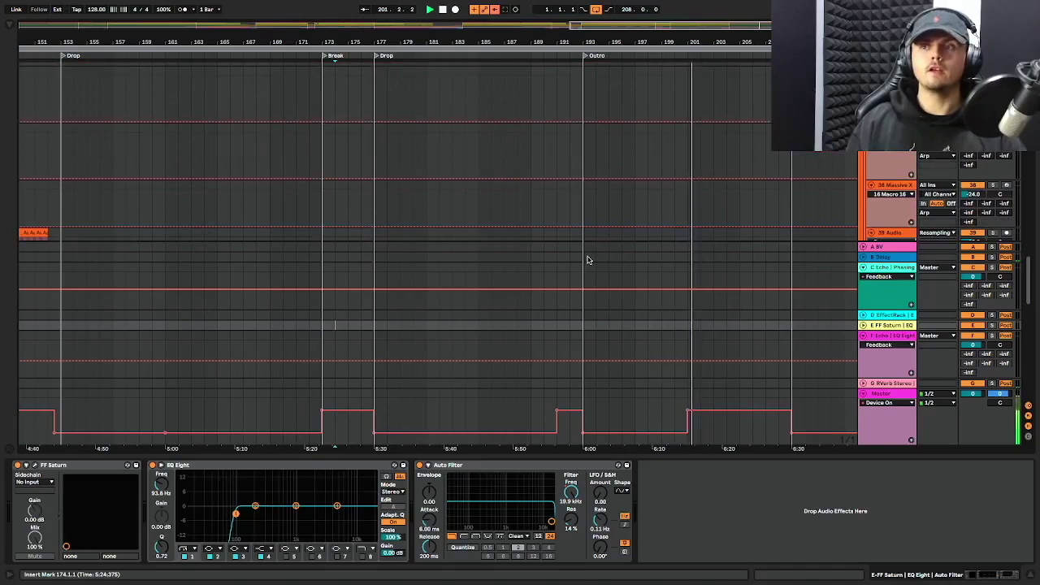
Loop and play bars 201–205 on the B Delay return, then show the C Echo return's devices
left_click(687, 259)
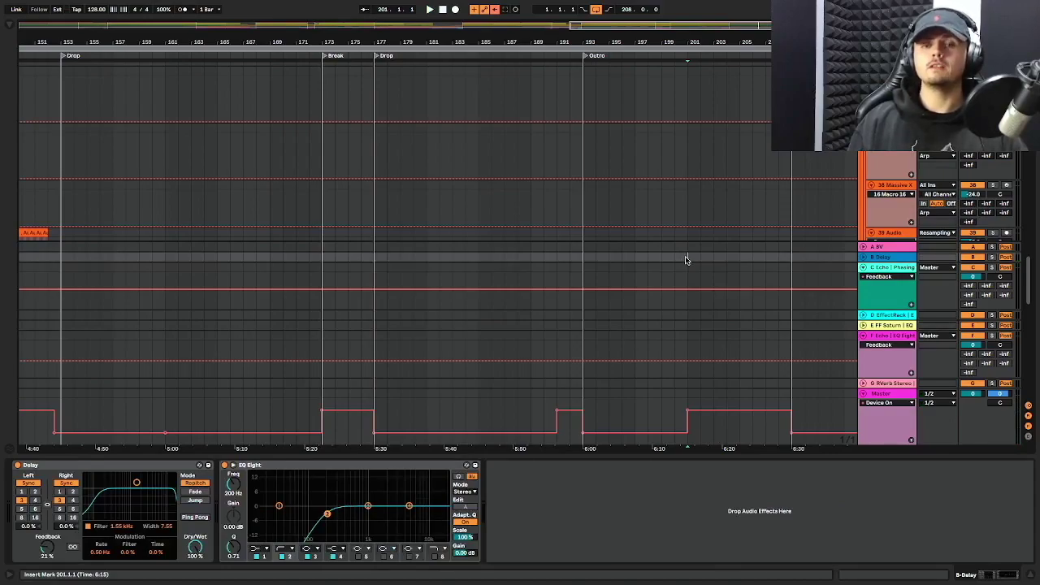
left_click_drag(687, 259, 730, 259)
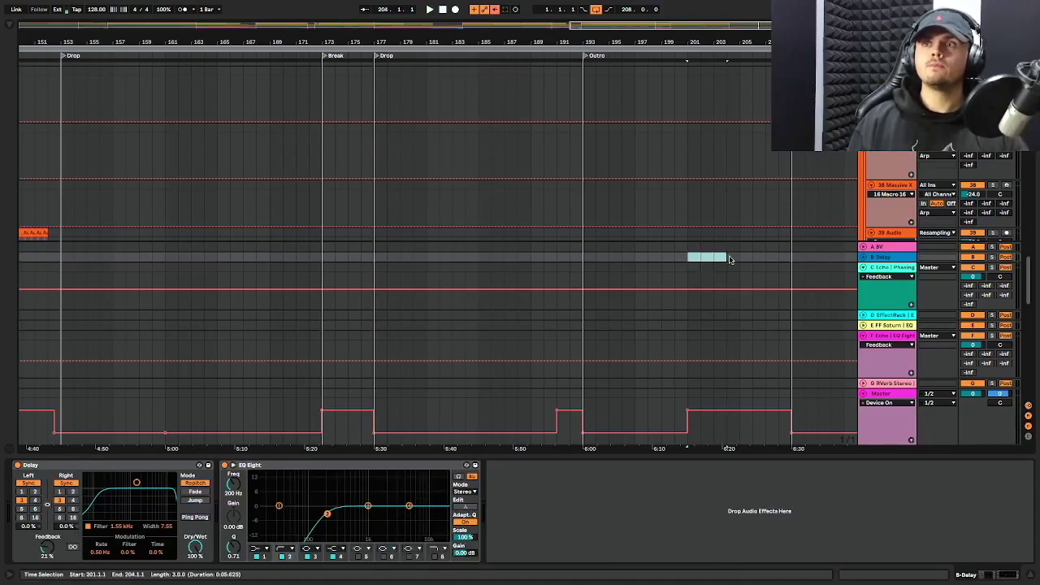
left_click(775, 261)
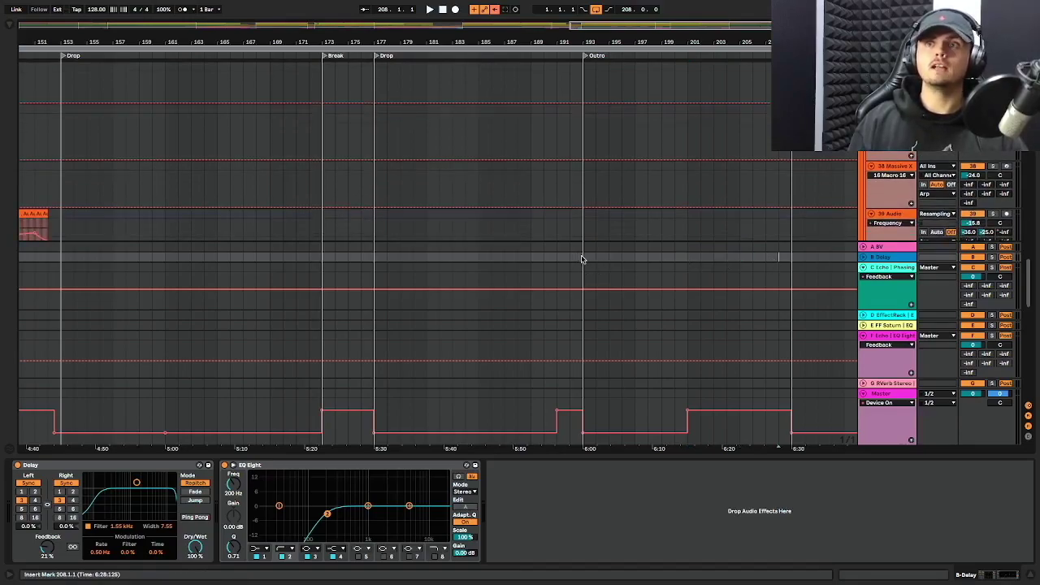
left_click_drag(687, 259, 722, 256)
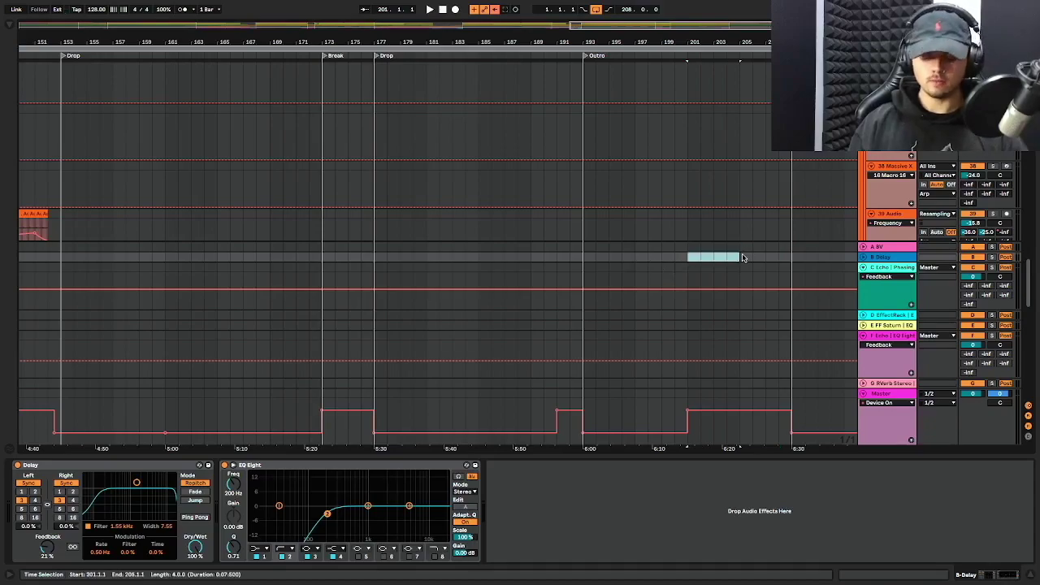
key("ctrl+l")
key("space")
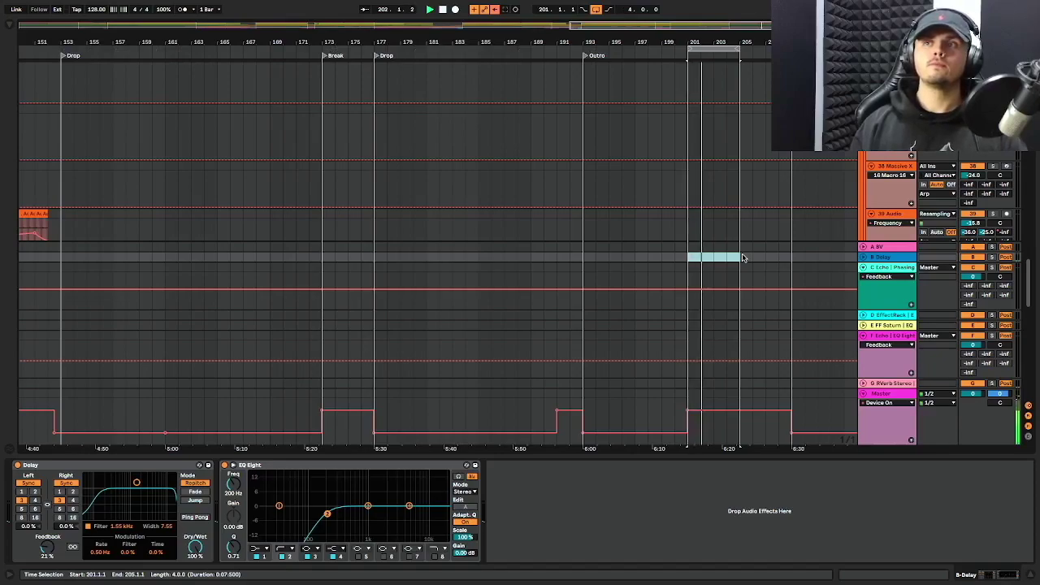
left_click(676, 268)
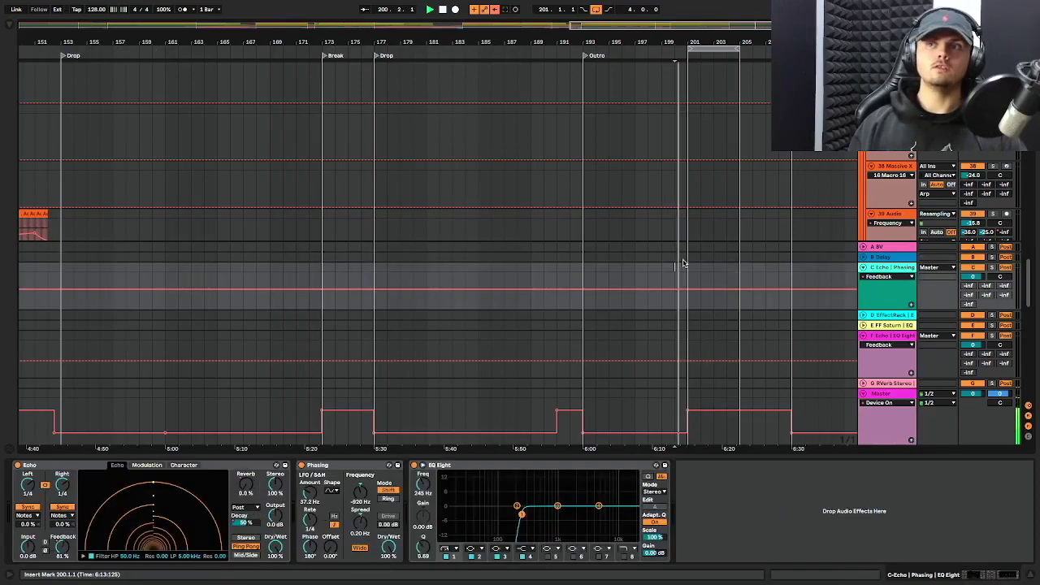